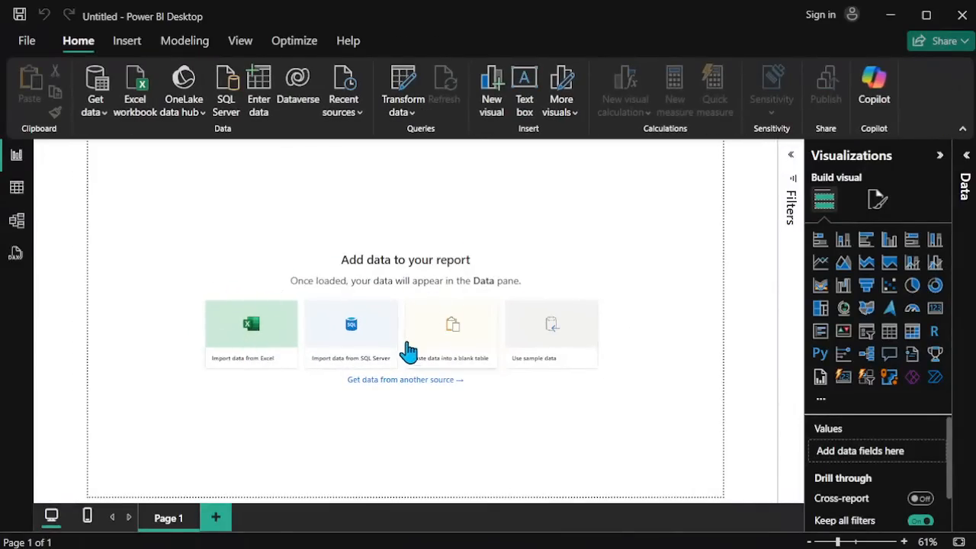
# Step: Connect to a Text/CSV source and open the netflix_titles file from the archive (1) folder in Downloads
pyautogui.click(396, 382)
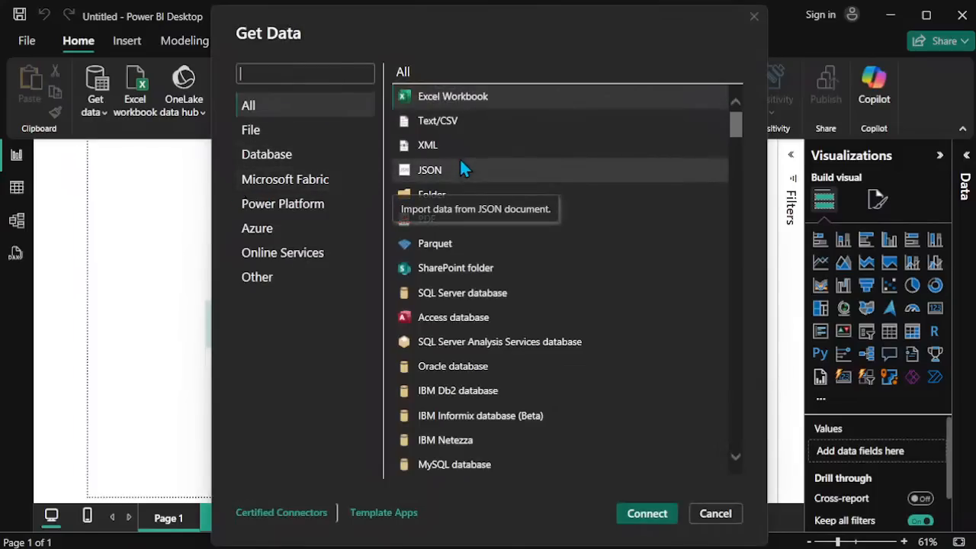
pyautogui.click(457, 128)
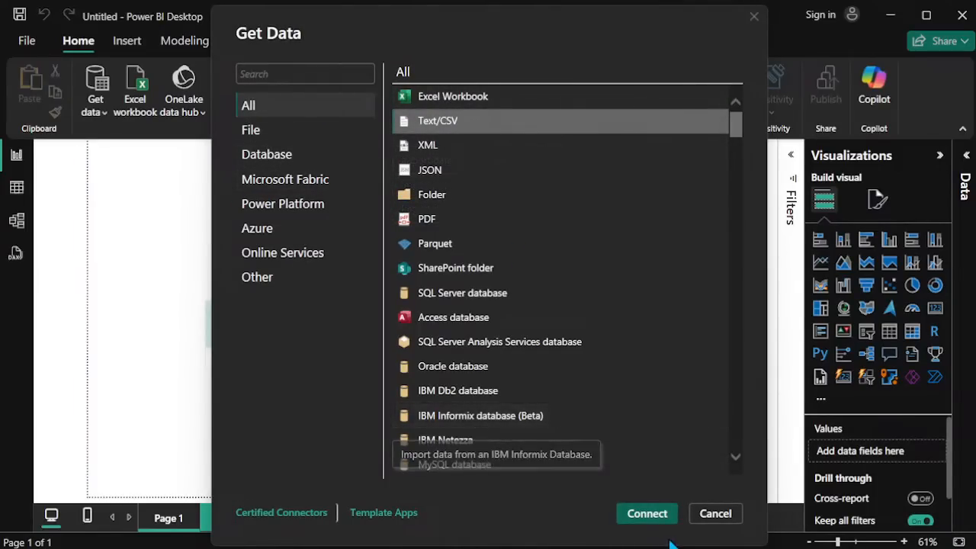
pyautogui.click(647, 514)
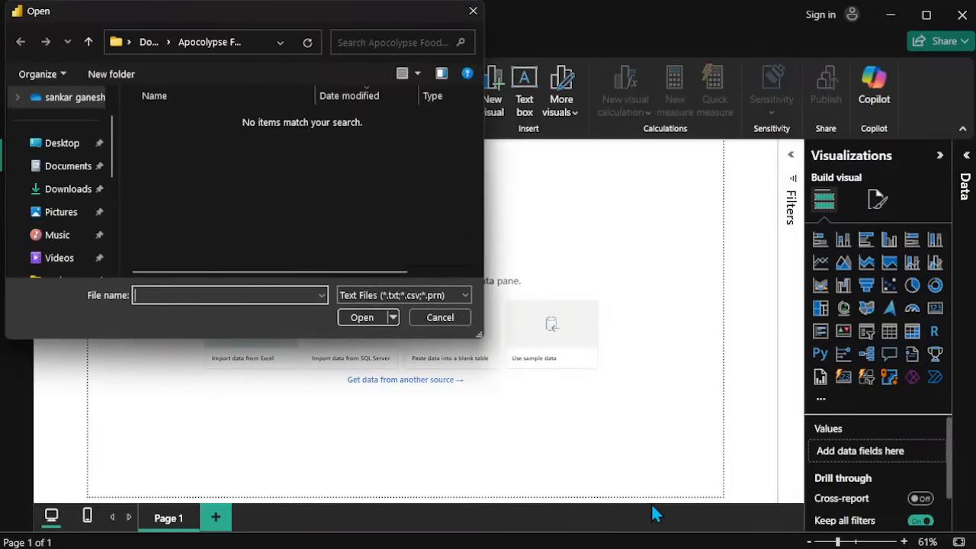
pyautogui.click(44, 188)
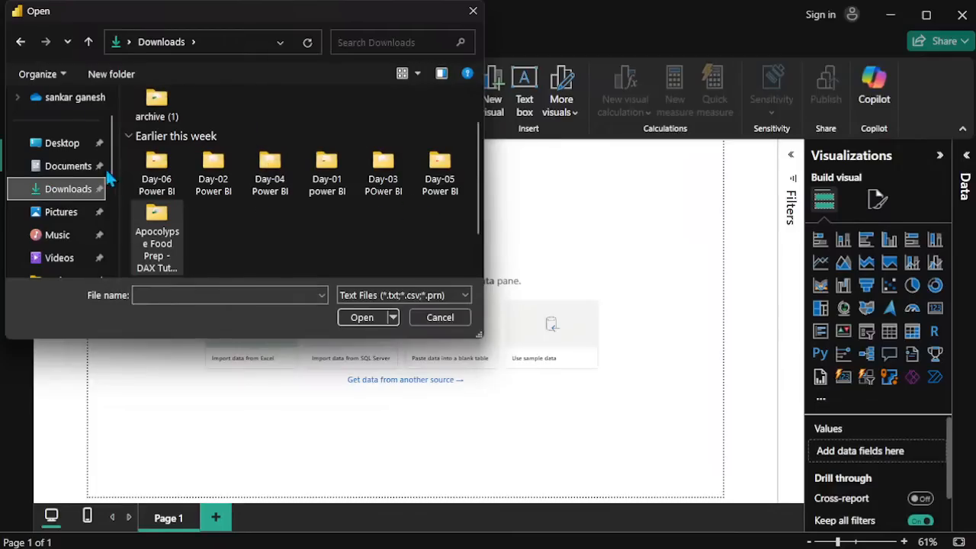
pyautogui.doubleClick(150, 113)
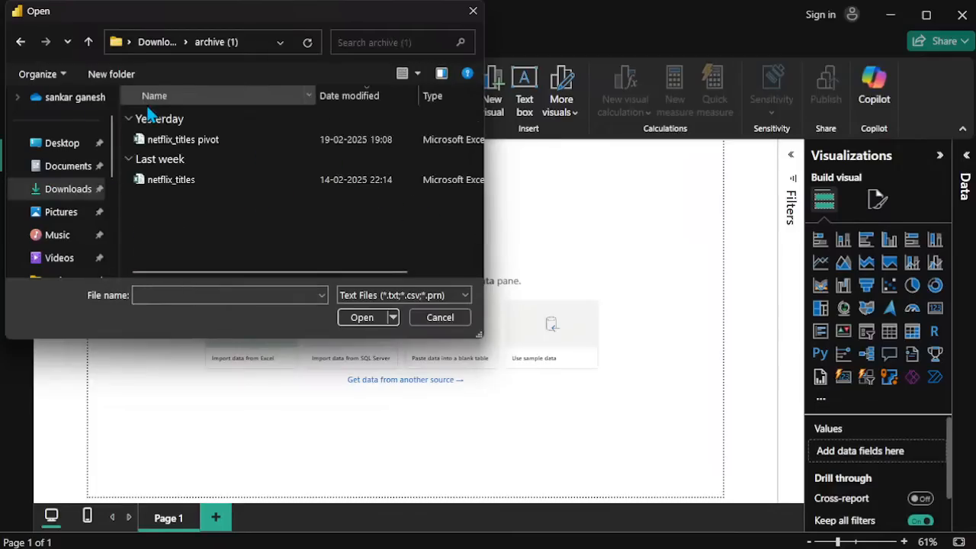
pyautogui.click(205, 182)
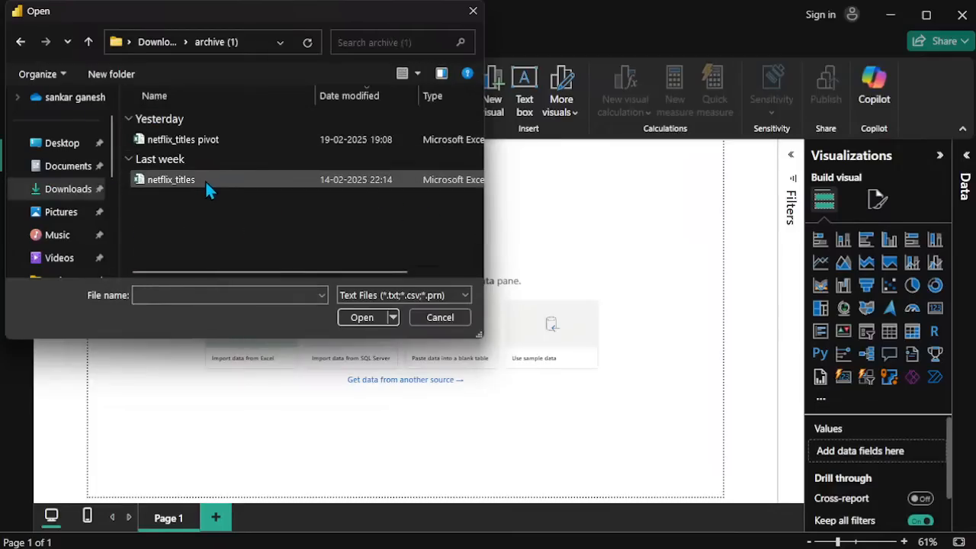
pyautogui.click(382, 319)
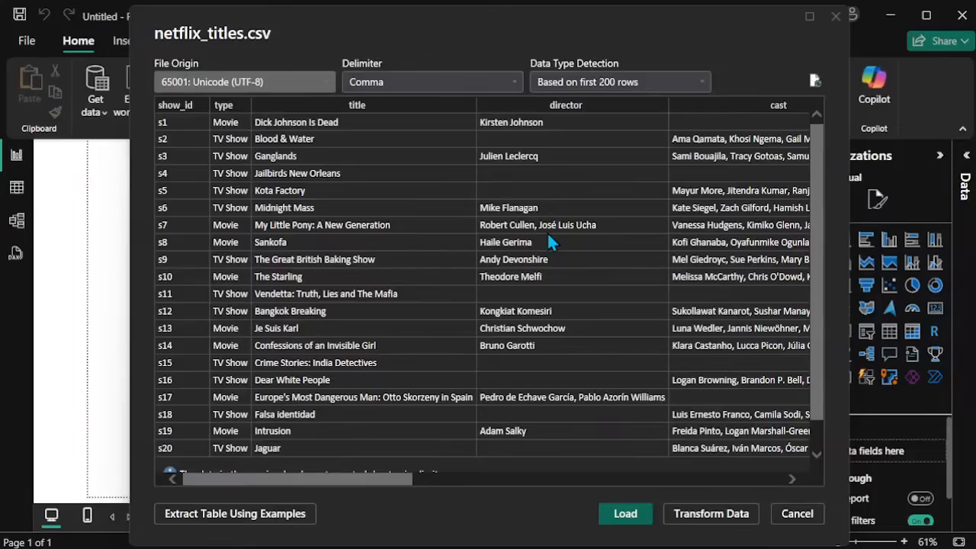
# Step: Examine the netflix_titles.csv preview across all columns, from show_id to listed_in, and down its sample rows
pyautogui.hscroll(5, 549, 236)
pyautogui.hscroll(-5, 548, 236)
pyautogui.hscroll(2, 465, 210)
pyautogui.hscroll(-2, 464, 208)
pyautogui.hscroll(2, 376, 183)
pyautogui.hscroll(5, 376, 178)
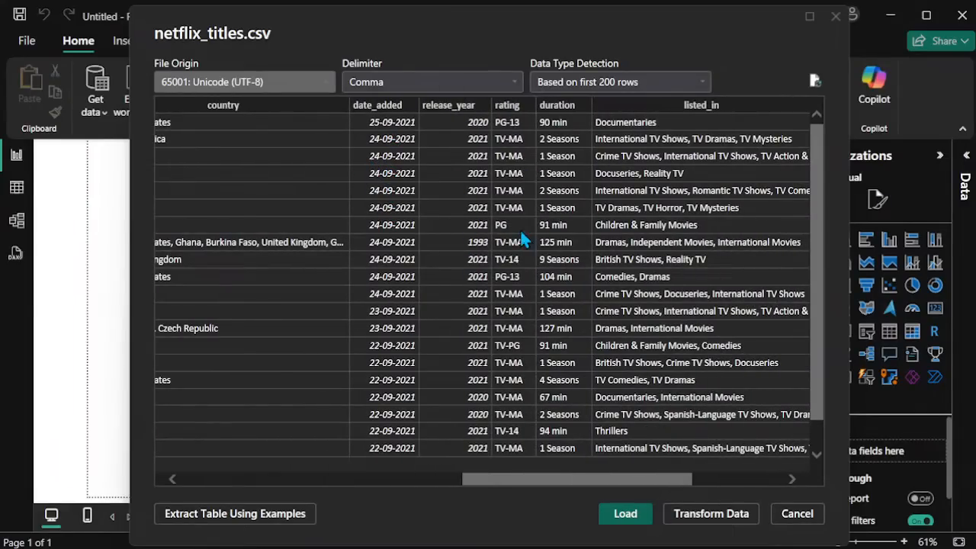
pyautogui.hscroll(2, 586, 238)
pyautogui.hscroll(-3, 586, 238)
pyautogui.hscroll(2, 586, 238)
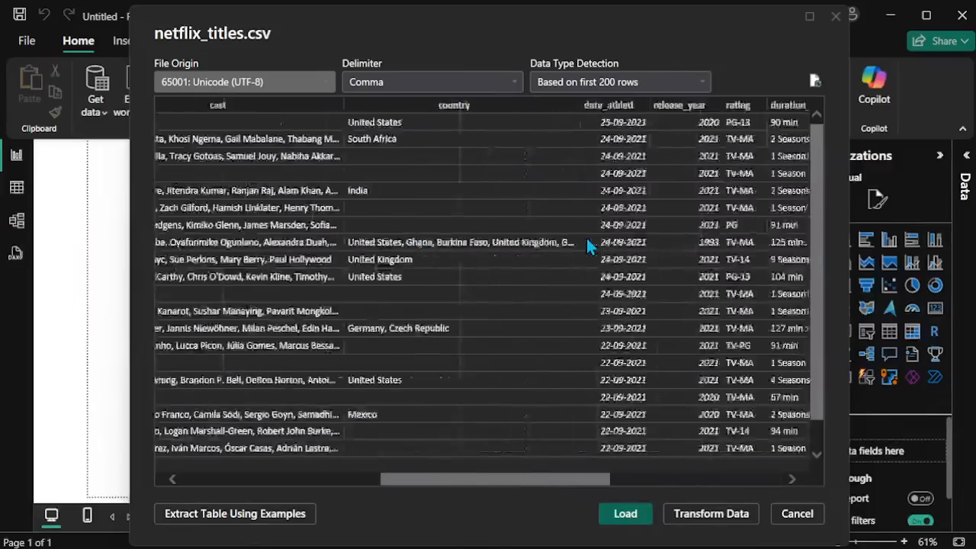
pyautogui.hscroll(-6, 586, 238)
pyautogui.hscroll(1, 587, 241)
pyautogui.hscroll(-1, 587, 241)
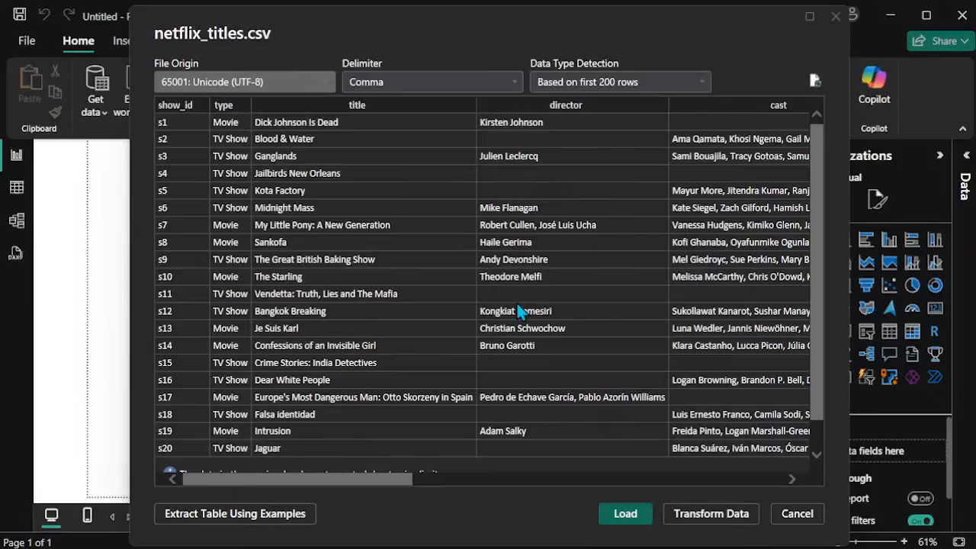
pyautogui.scroll(-1, 510, 396)
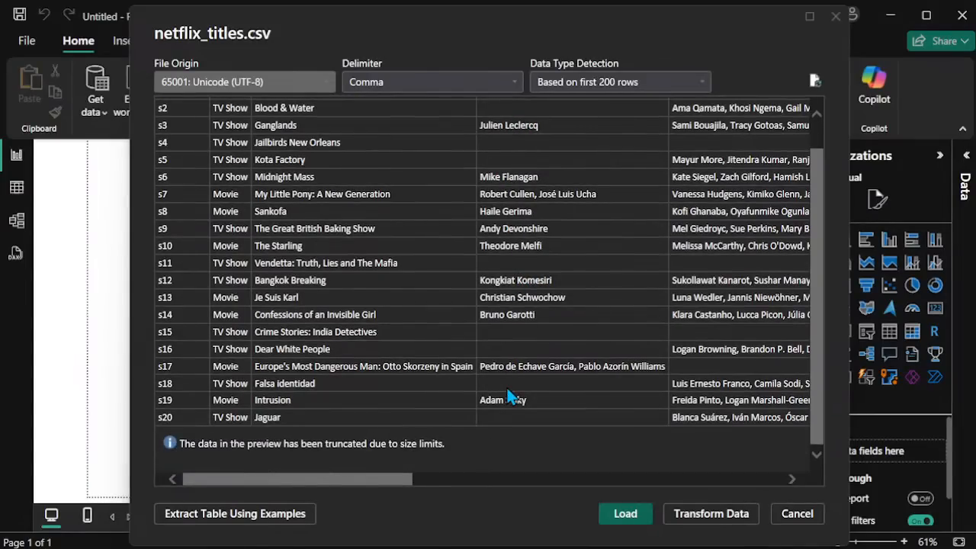
pyautogui.scroll(1, 507, 392)
pyautogui.hscroll(6, 701, 294)
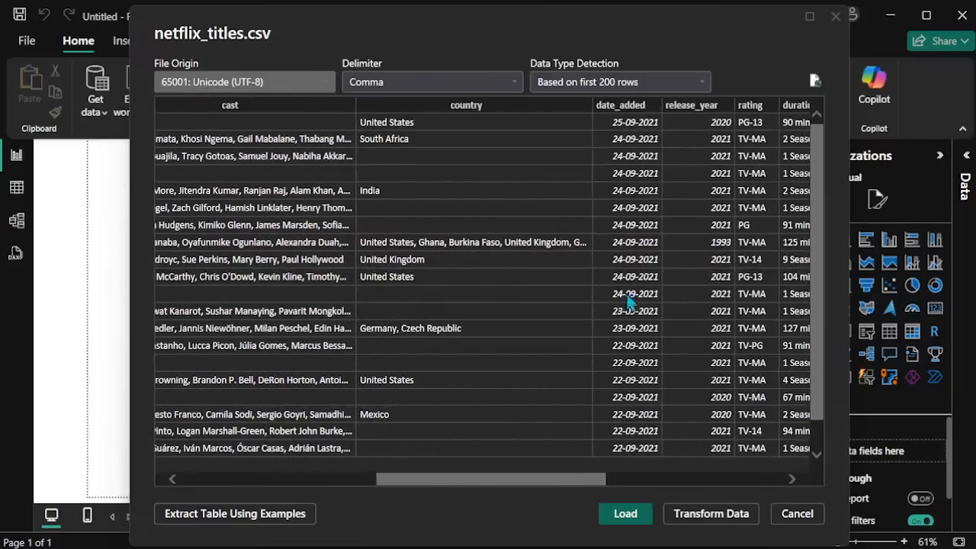
pyautogui.hscroll(-5, 539, 296)
pyautogui.hscroll(-2, 539, 290)
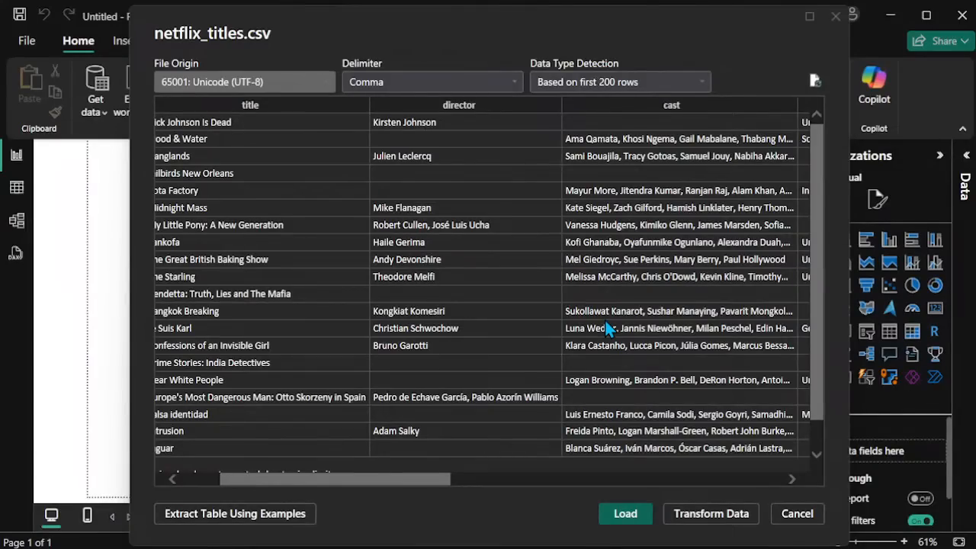
pyautogui.hscroll(5, 606, 326)
pyautogui.hscroll(-4, 606, 326)
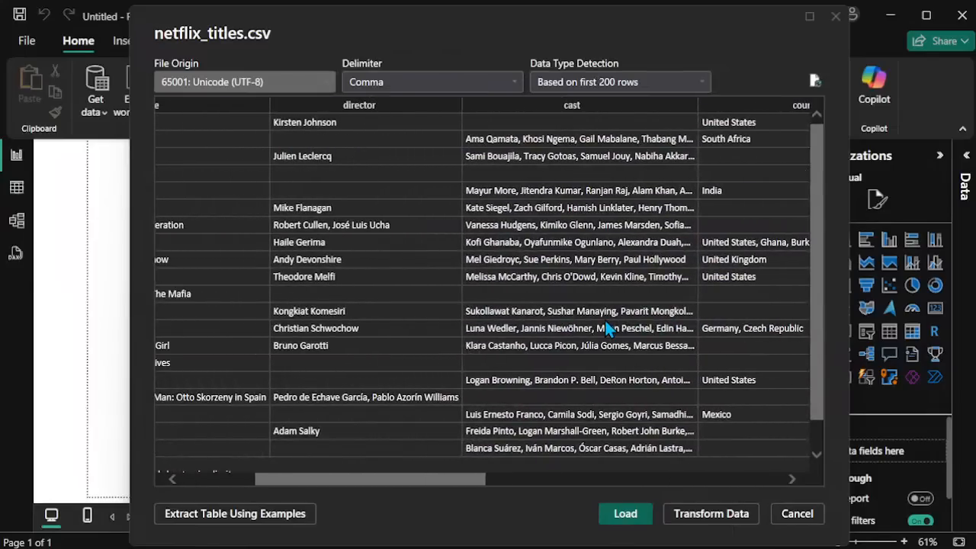
pyautogui.hscroll(-5, 496, 211)
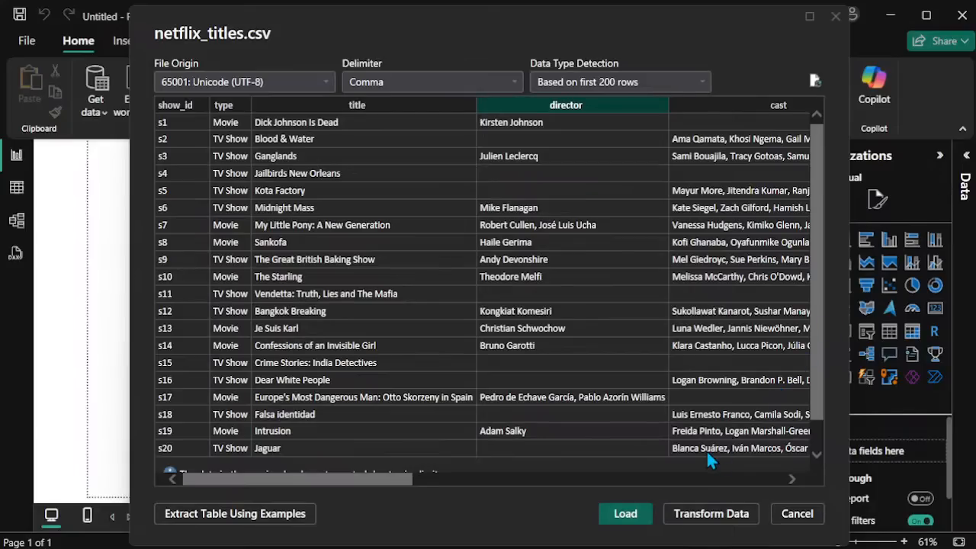
# Step: Open the netflix_titles data for transformation in Power Query Editor and check its columns and rows for blank values
pyautogui.click(709, 514)
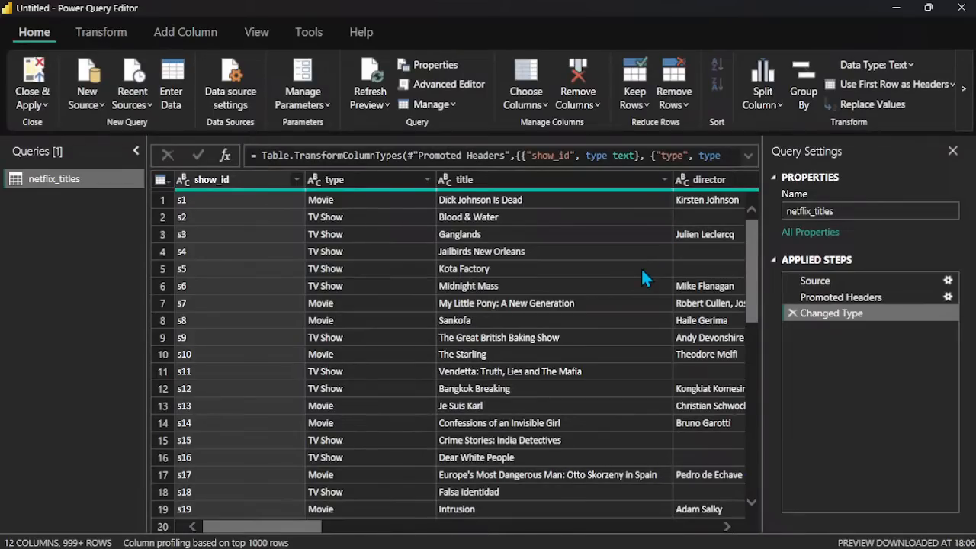
pyautogui.hscroll(3, 642, 270)
pyautogui.hscroll(-3, 642, 270)
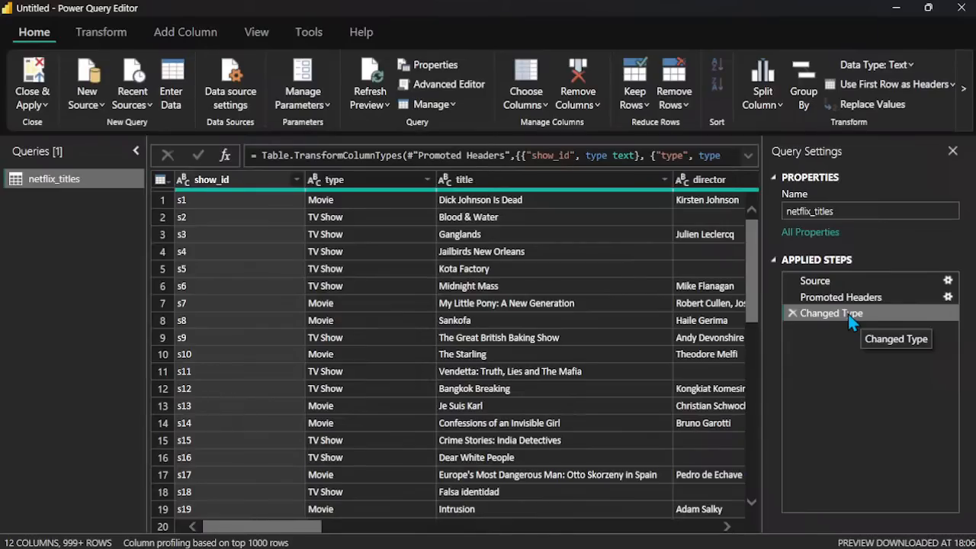
pyautogui.hscroll(6, 528, 301)
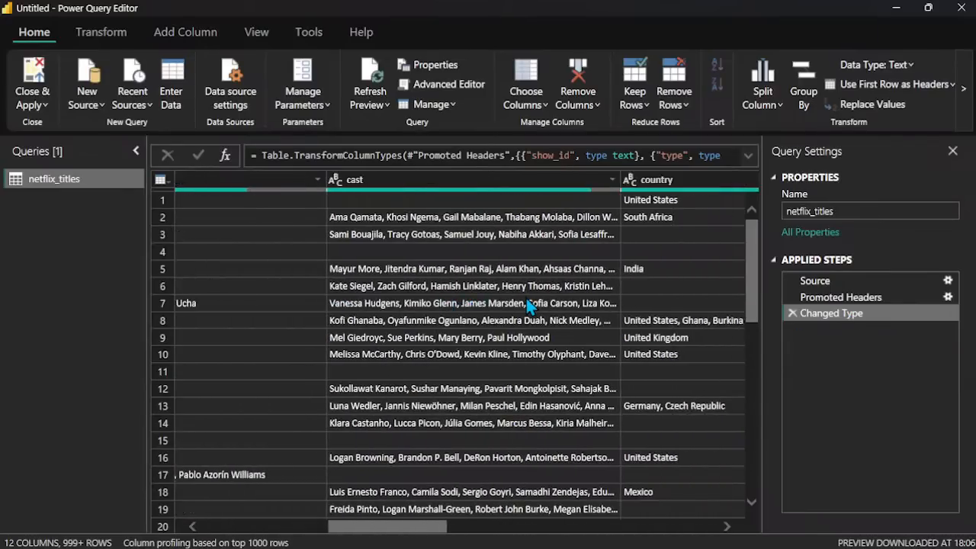
pyautogui.hscroll(6, 526, 299)
pyautogui.hscroll(-8, 526, 301)
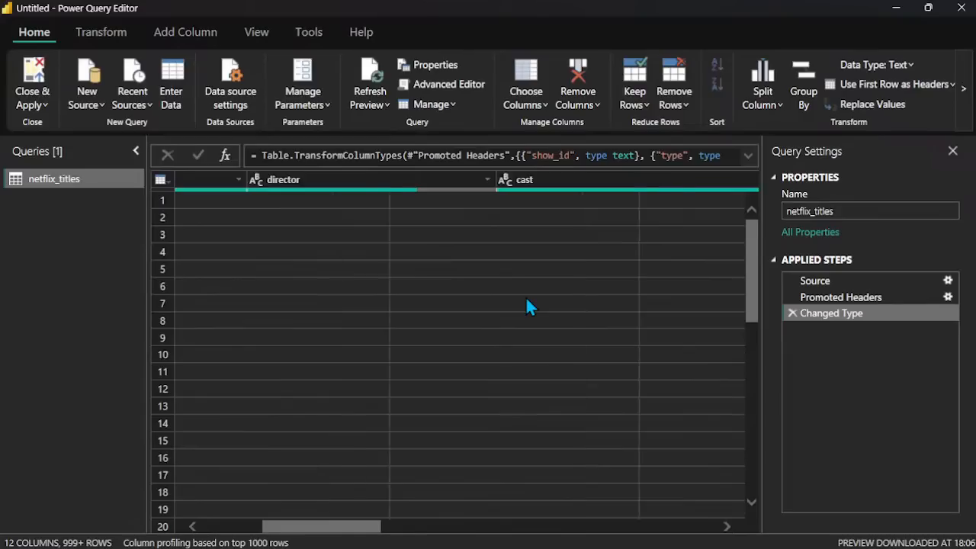
pyautogui.hscroll(-3, 530, 305)
pyautogui.scroll(-10, 530, 305)
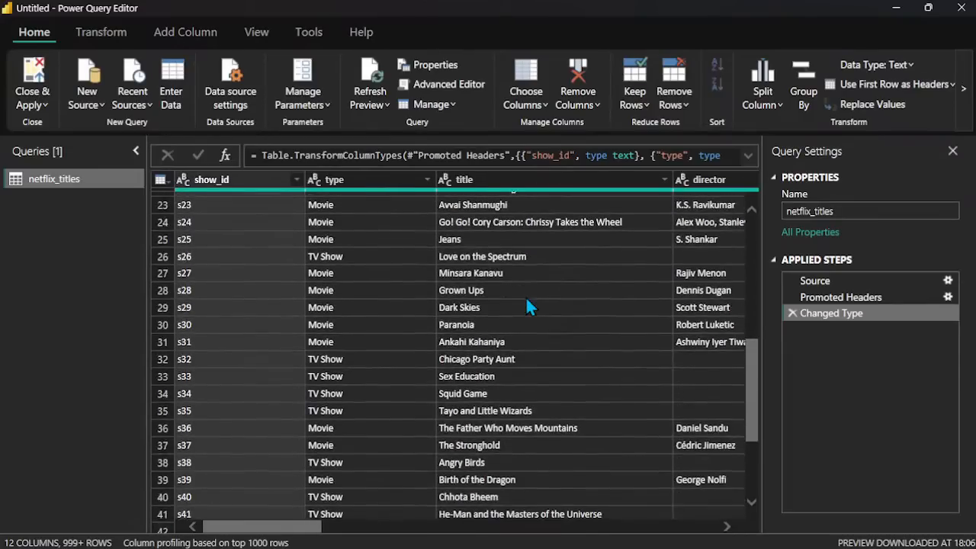
pyautogui.hscroll(4, 526, 299)
pyautogui.scroll(10, 526, 298)
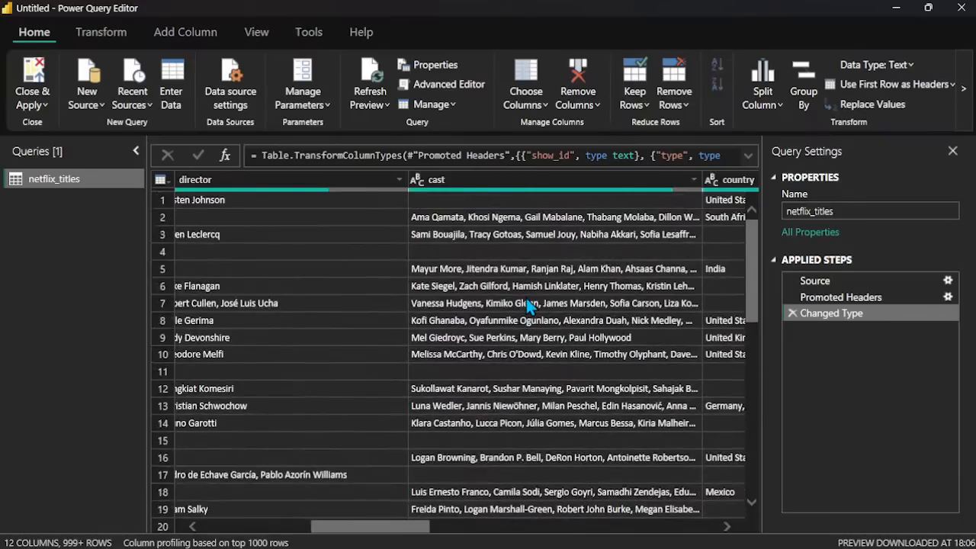
pyautogui.hscroll(-4, 526, 298)
pyautogui.hscroll(1, 589, 282)
pyautogui.hscroll(2, 591, 286)
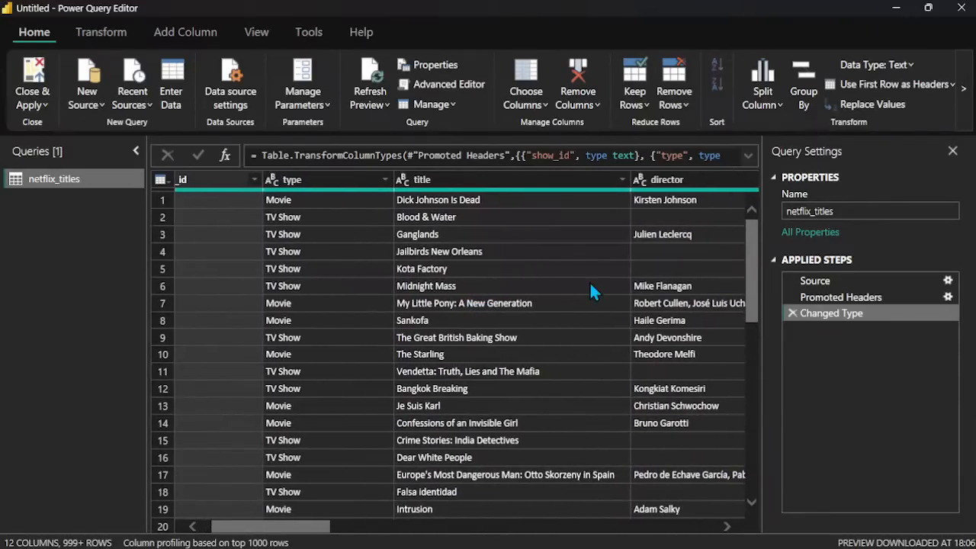
pyautogui.hscroll(5, 690, 320)
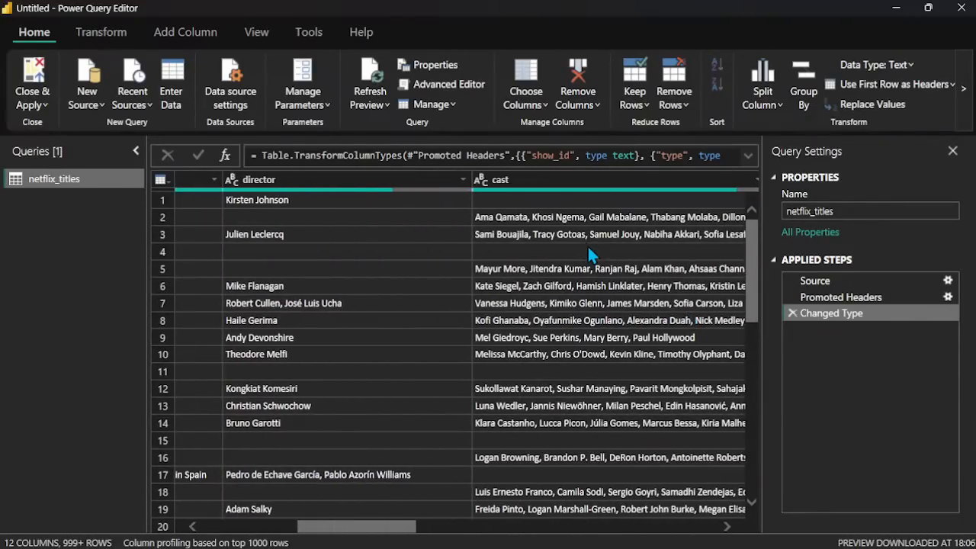
pyautogui.hscroll(3, 590, 255)
pyautogui.scroll(-9, 591, 255)
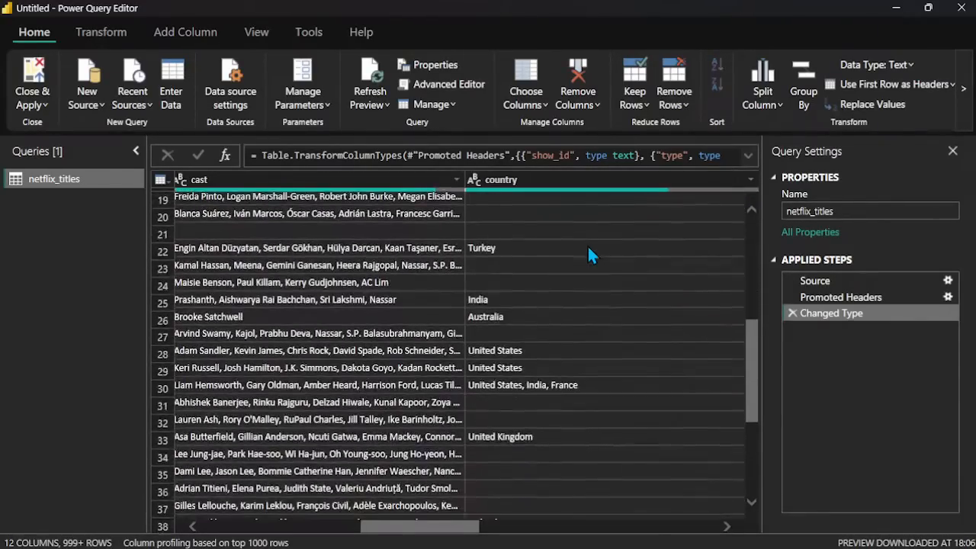
pyautogui.scroll(9, 591, 256)
pyautogui.hscroll(-1, 591, 255)
pyautogui.hscroll(-4, 588, 247)
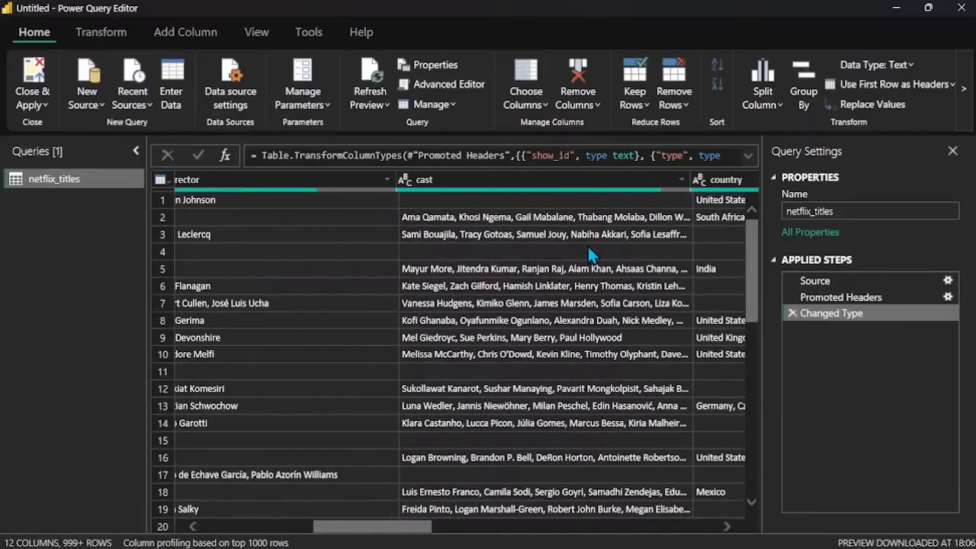
pyautogui.hscroll(-2, 588, 246)
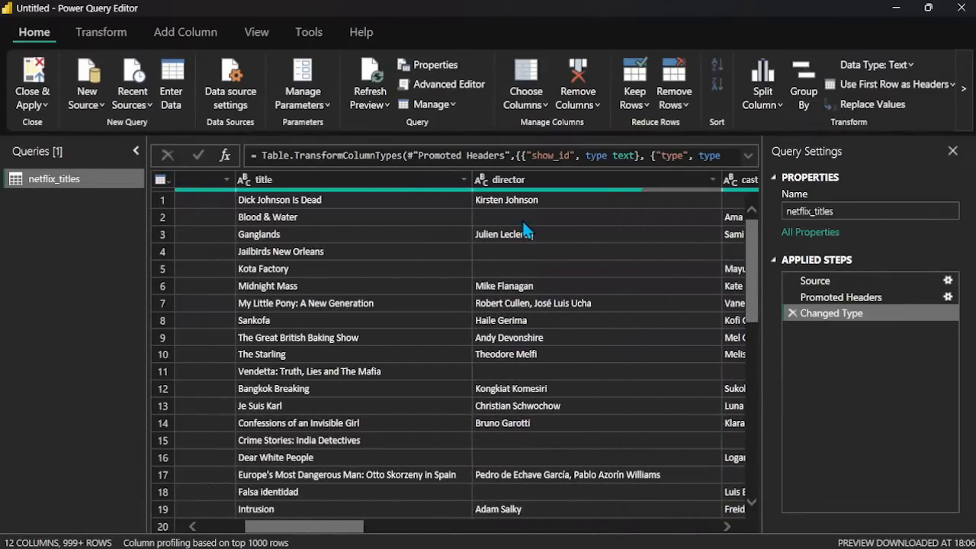
# Step: Sort the table by the director column in ascending order and look through the sorted rows
pyautogui.click(713, 180)
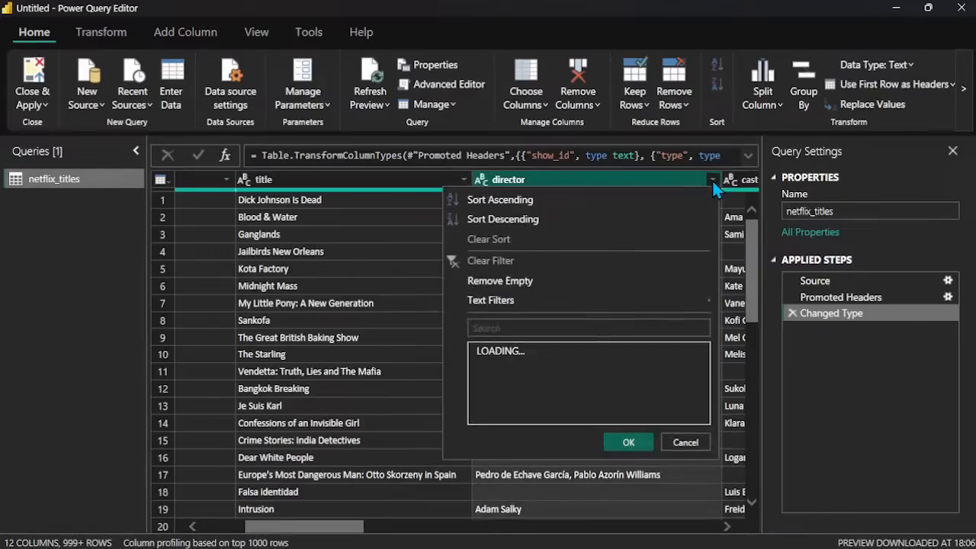
pyautogui.click(529, 201)
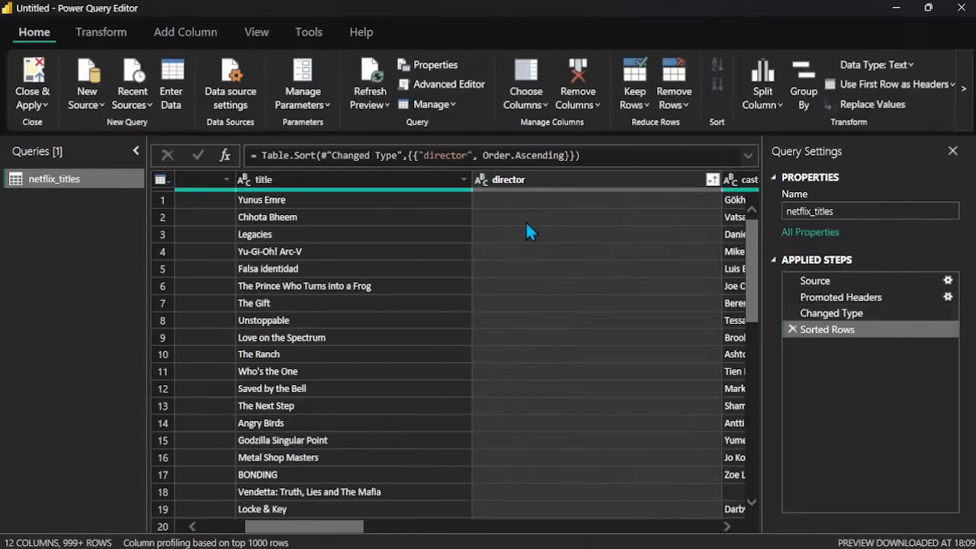
pyautogui.hscroll(-3, 526, 223)
pyautogui.hscroll(5, 526, 224)
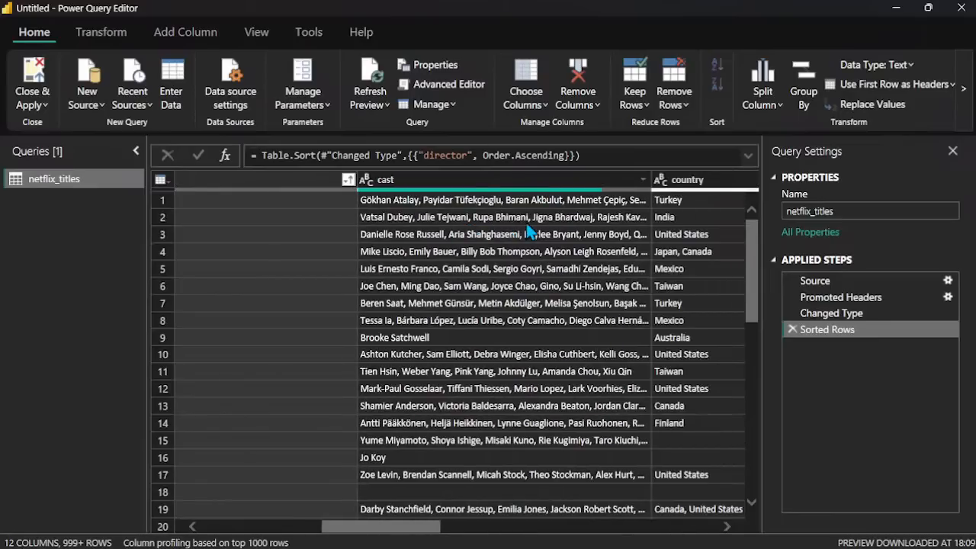
pyautogui.hscroll(-3, 528, 228)
pyautogui.scroll(-20, 529, 229)
pyautogui.scroll(-20, 527, 225)
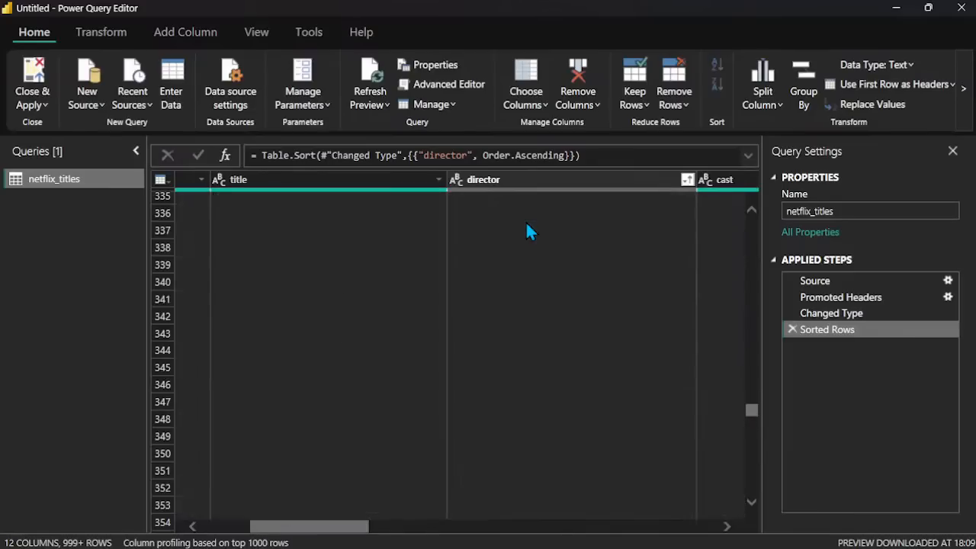
pyautogui.scroll(20, 527, 222)
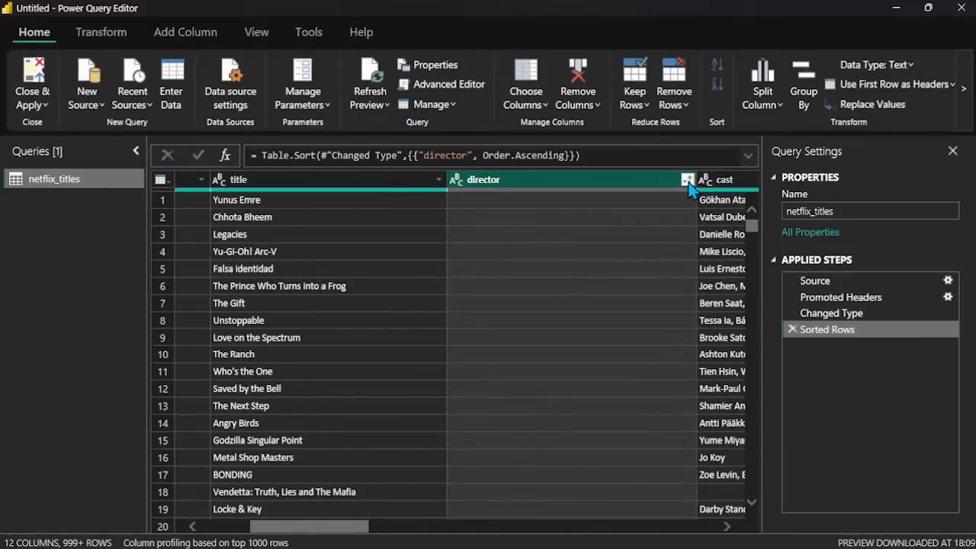
# Step: Sort the table by the director column in descending order and check the director names down the rows
pyautogui.click(688, 181)
pyautogui.click(523, 217)
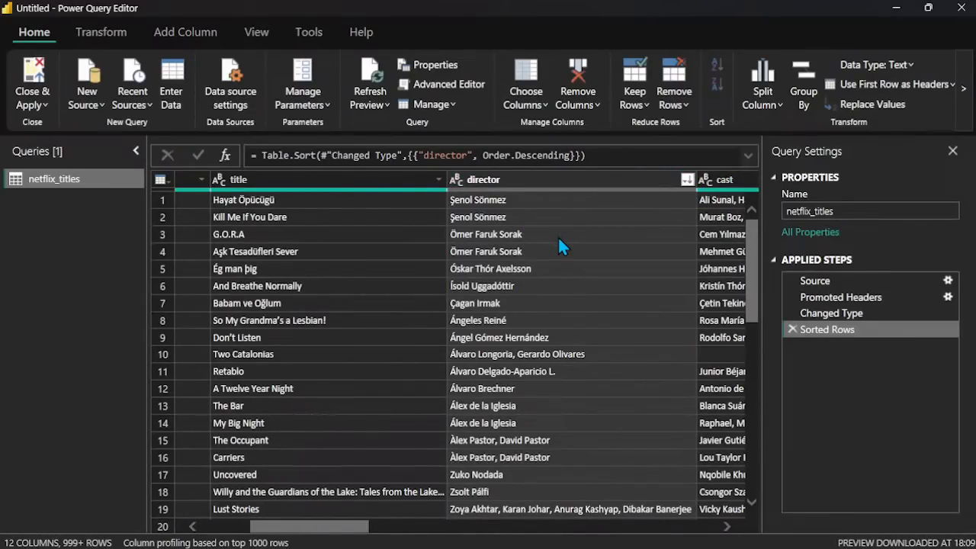
pyautogui.scroll(-20, 558, 240)
pyautogui.scroll(20, 559, 241)
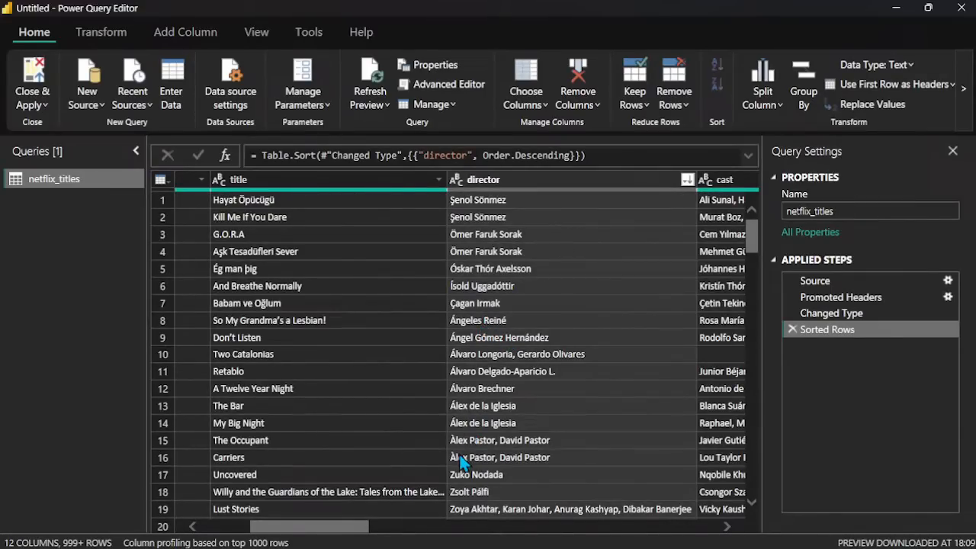
pyautogui.scroll(-1, 462, 463)
pyautogui.scroll(-15, 460, 457)
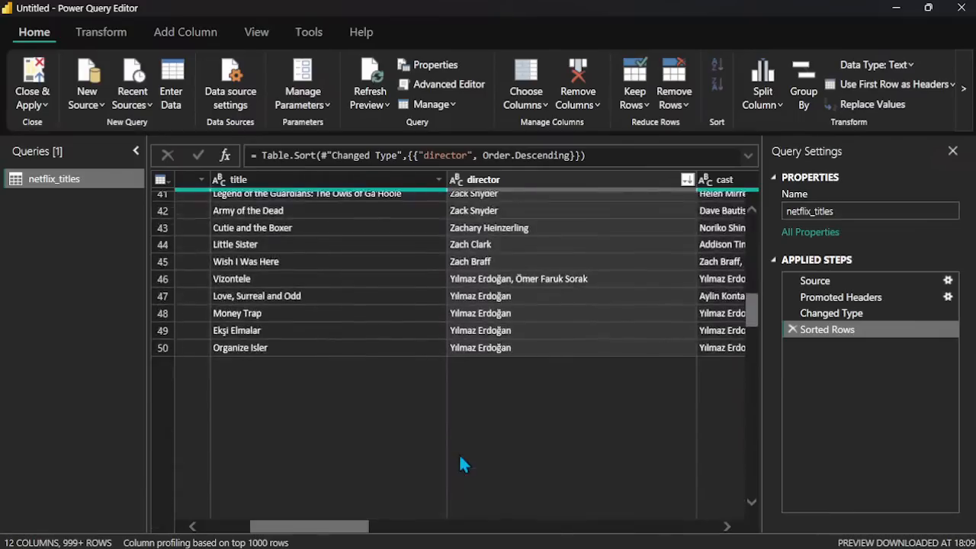
pyautogui.scroll(-20, 460, 463)
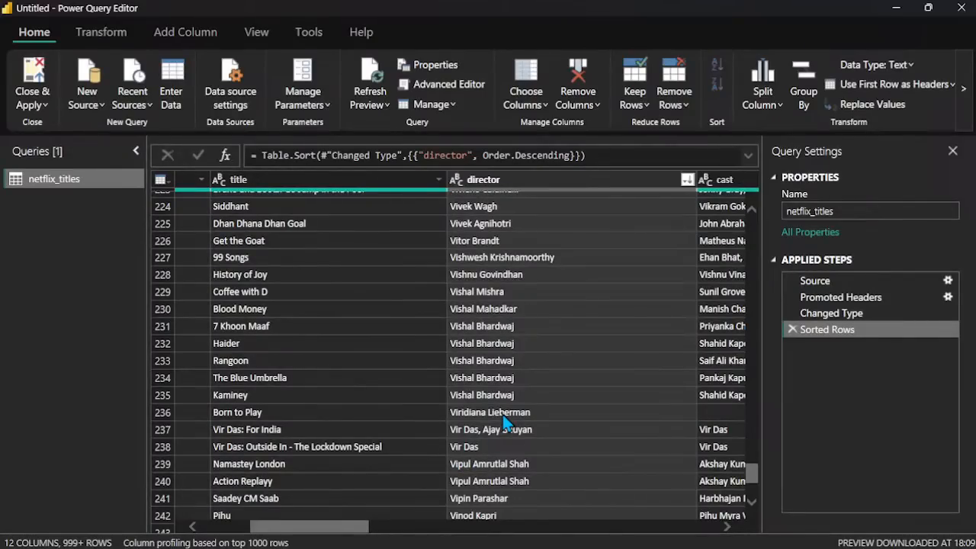
# Step: Re-sort the table by the director column in ascending order and look far down the rows for director values
pyautogui.scroll(20, 503, 422)
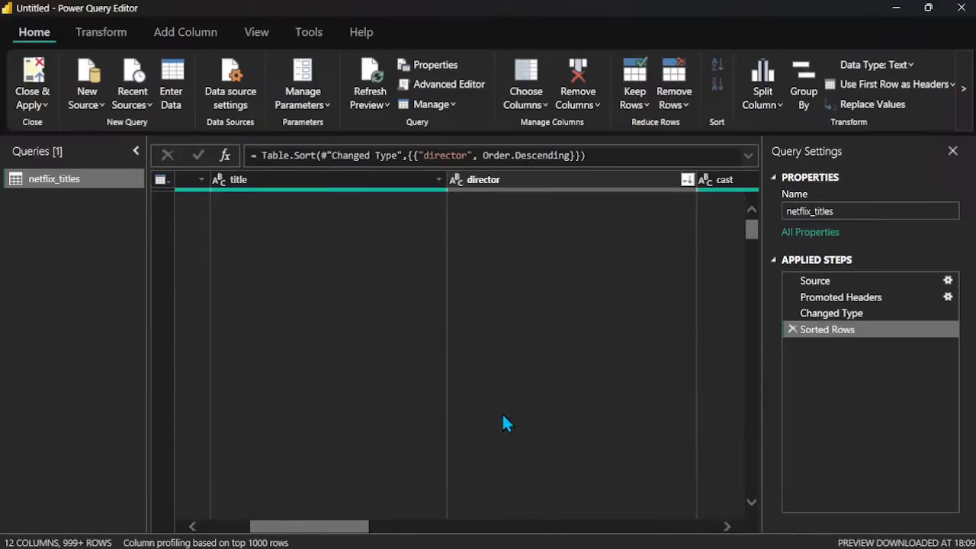
pyautogui.click(687, 182)
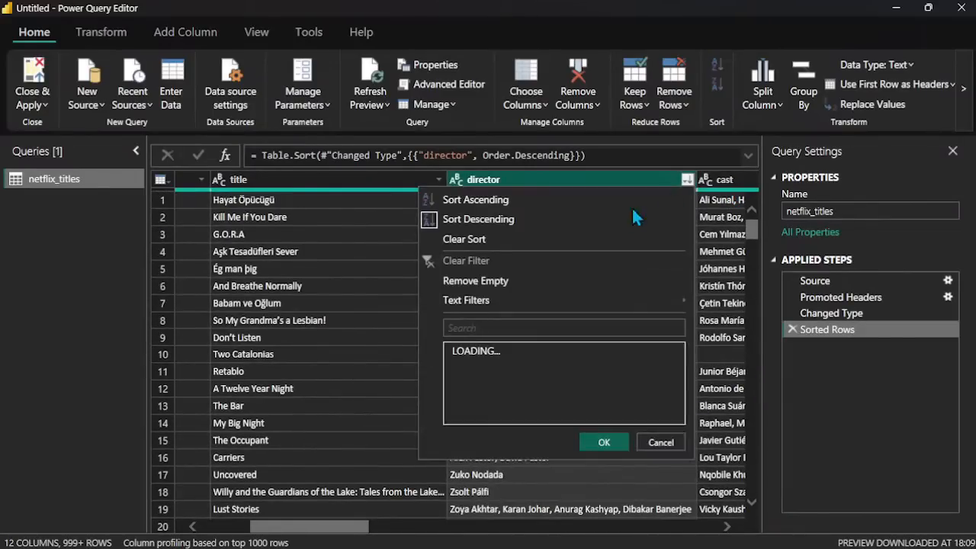
pyautogui.click(482, 197)
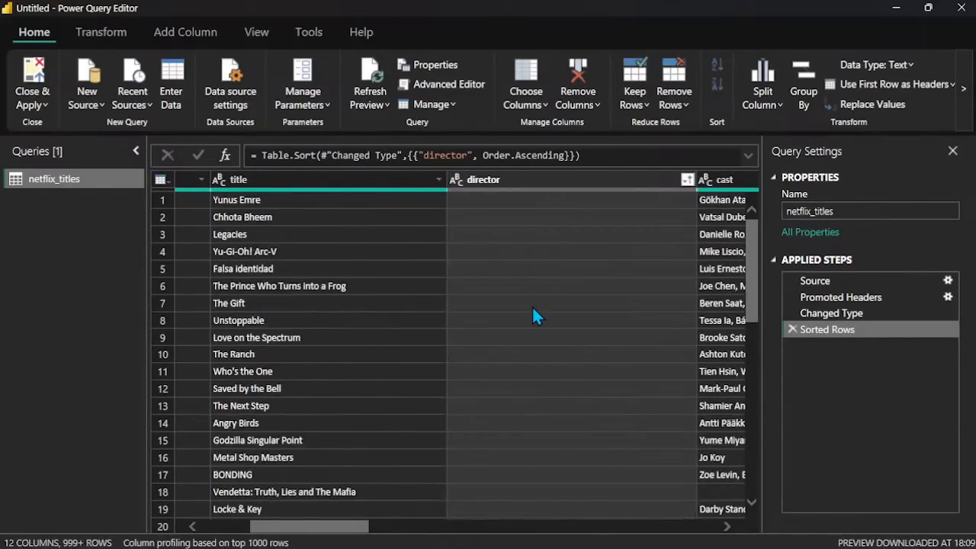
pyautogui.scroll(-20, 534, 315)
pyautogui.scroll(-20, 533, 315)
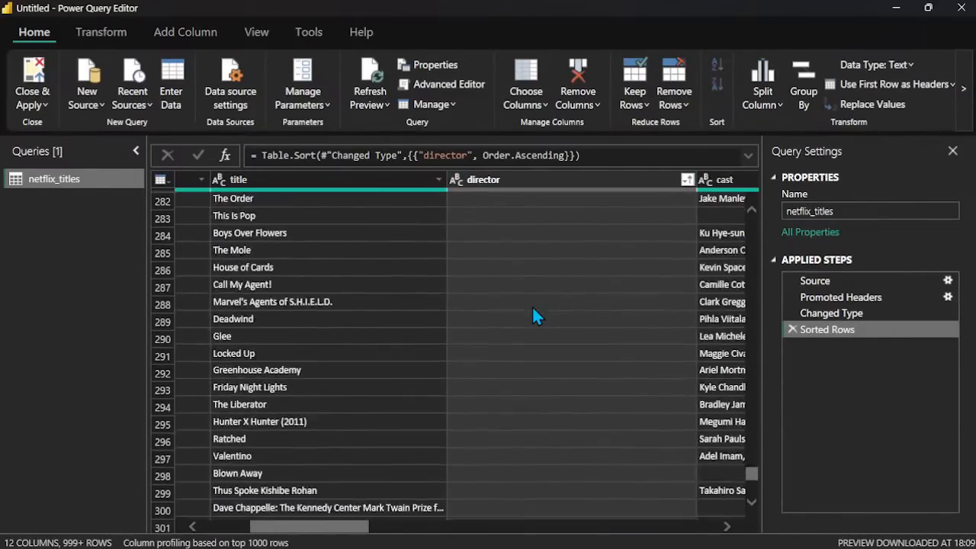
pyautogui.scroll(-20, 534, 315)
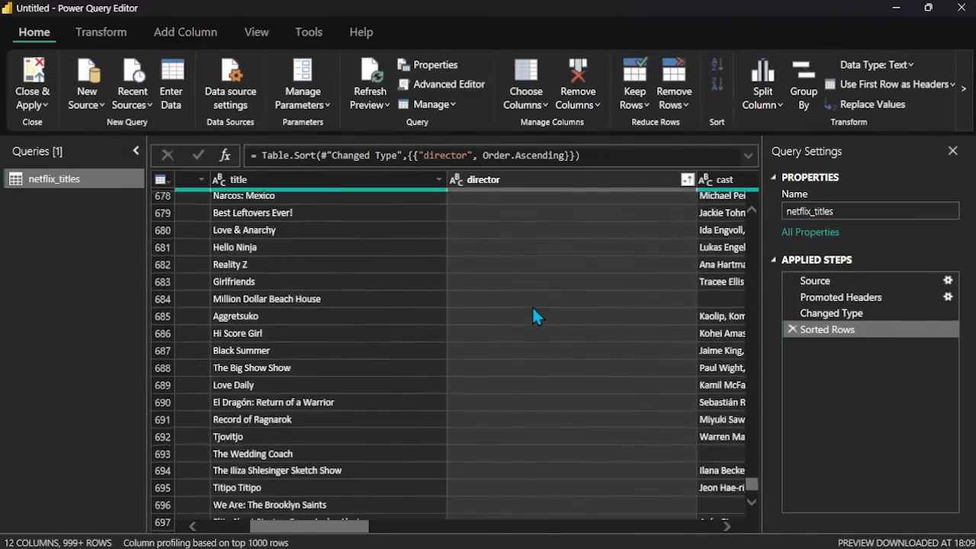
pyautogui.scroll(-20, 534, 315)
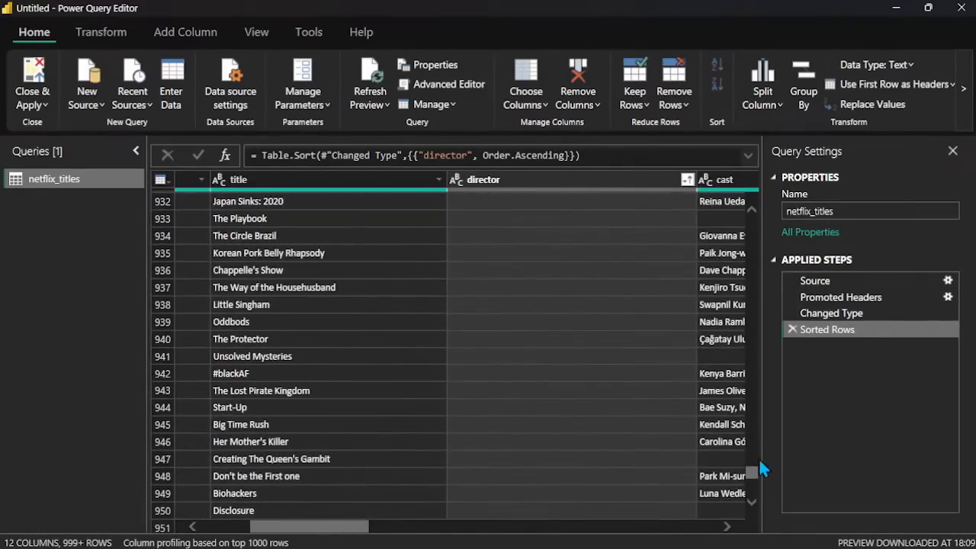
pyautogui.scroll(-10, 747, 487)
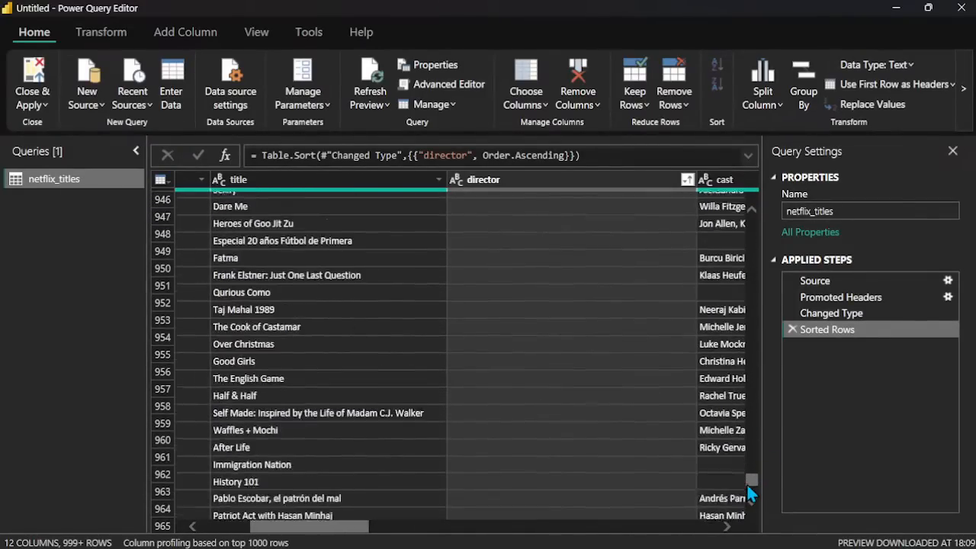
pyautogui.scroll(-20, 747, 488)
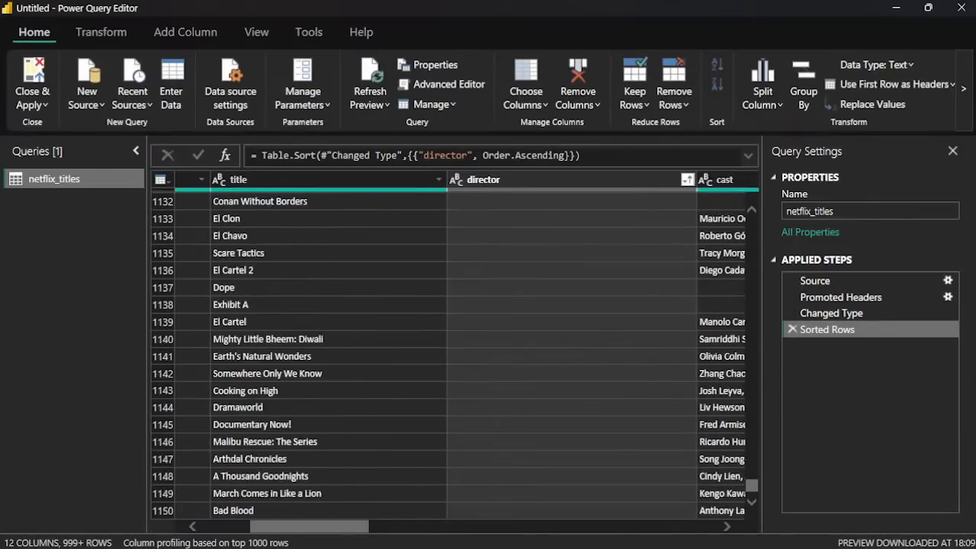
pyautogui.scroll(-17, 751, 488)
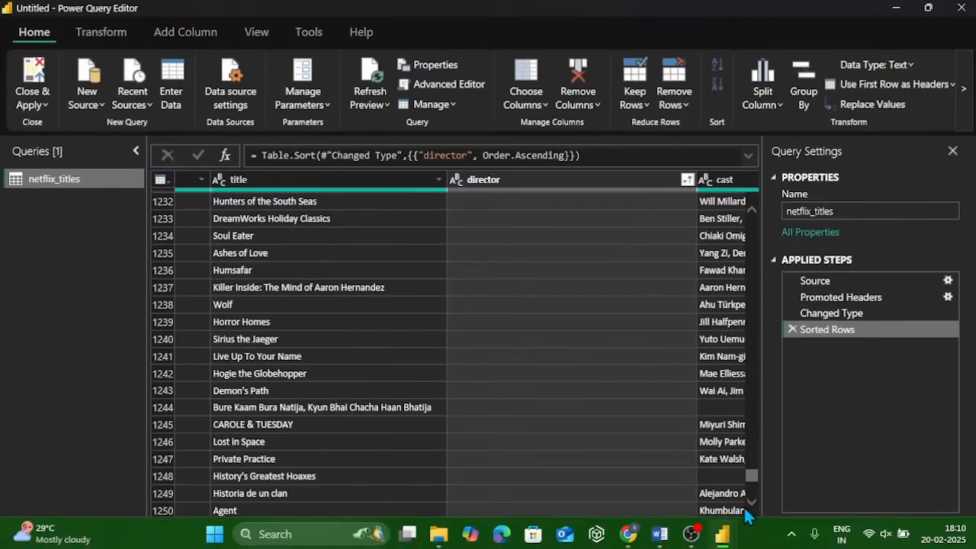
pyautogui.scroll(-20, 759, 488)
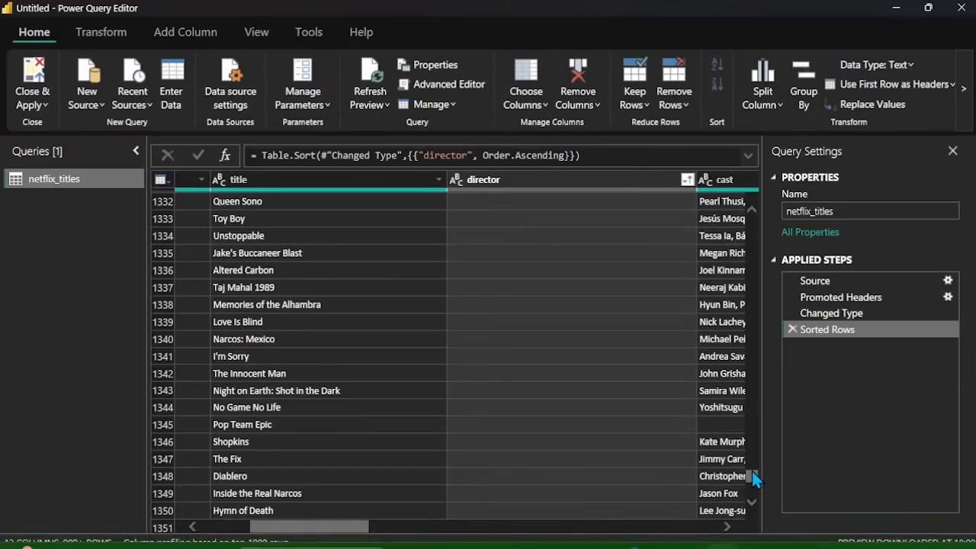
pyautogui.moveTo(755, 479); pyautogui.dragTo(734, 204)
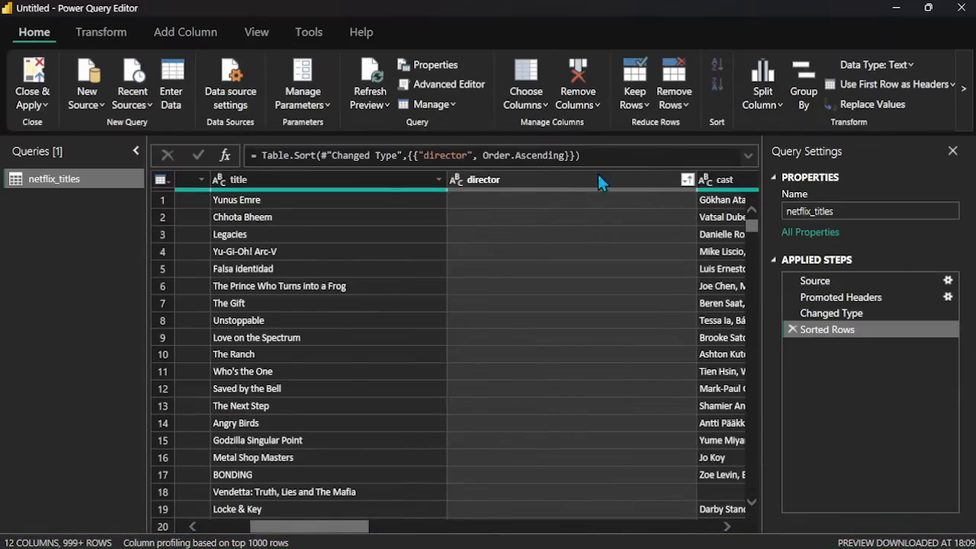
# Step: Load more values in the director column's filter list and reapply the ascending sort
pyautogui.click(683, 181)
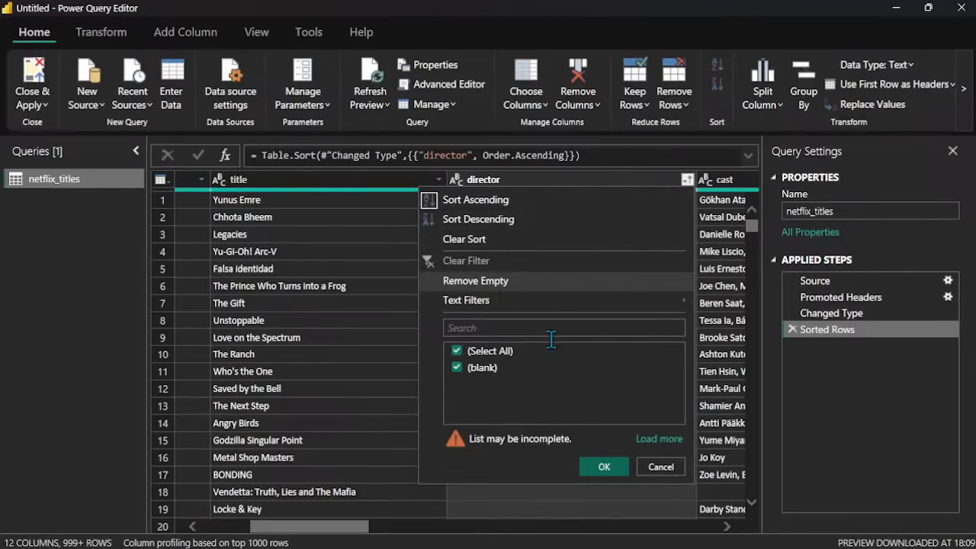
pyautogui.click(661, 438)
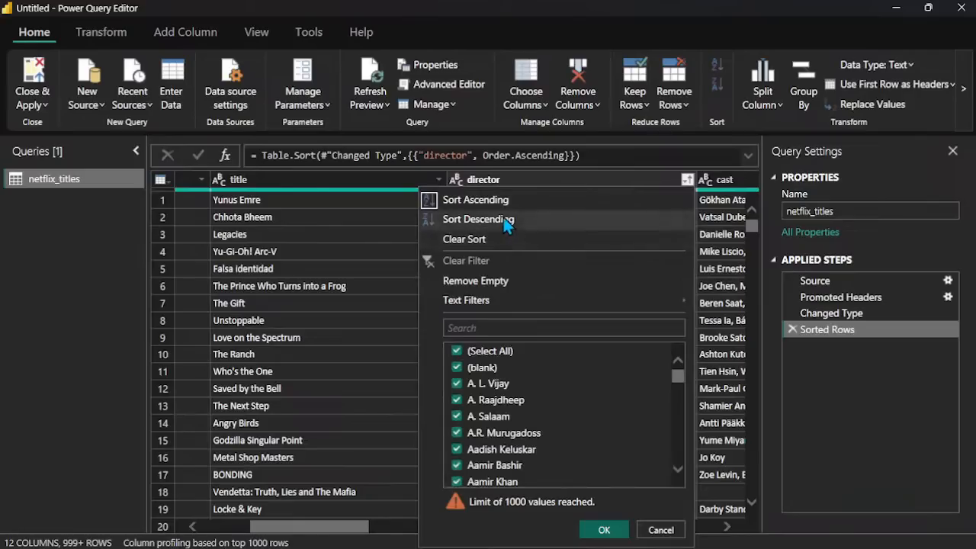
pyautogui.click(446, 200)
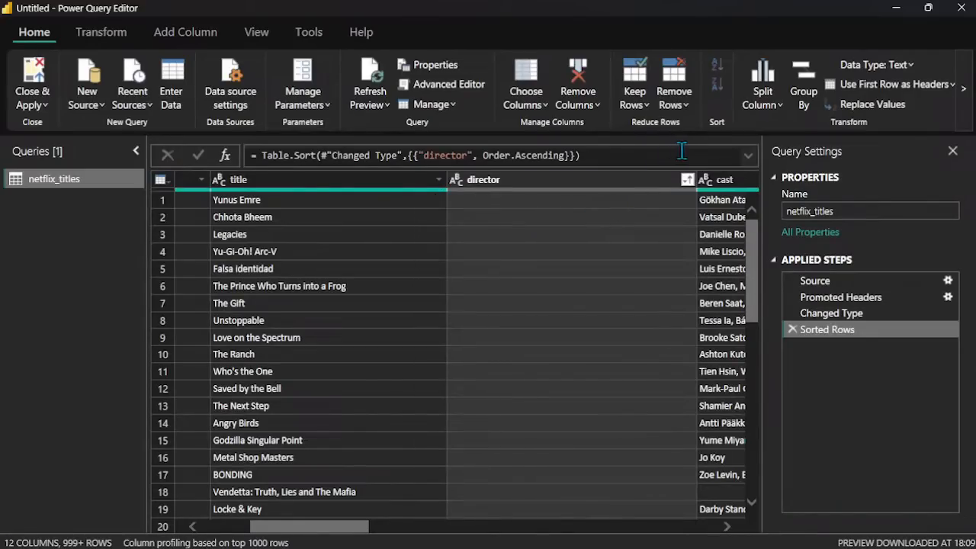
# Step: Switch the director column to descending order, and clear its sort to restore the original row order
pyautogui.click(687, 181)
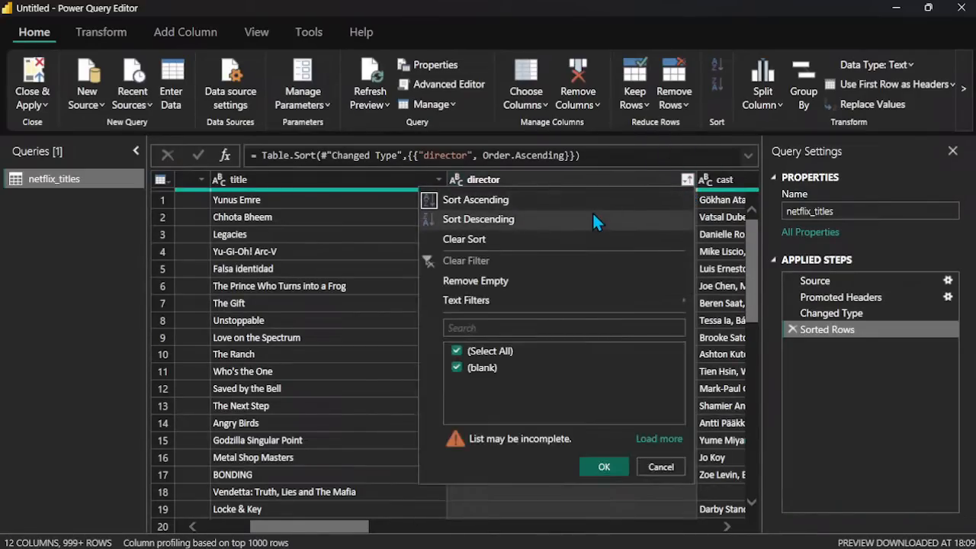
pyautogui.click(593, 219)
pyautogui.click(687, 181)
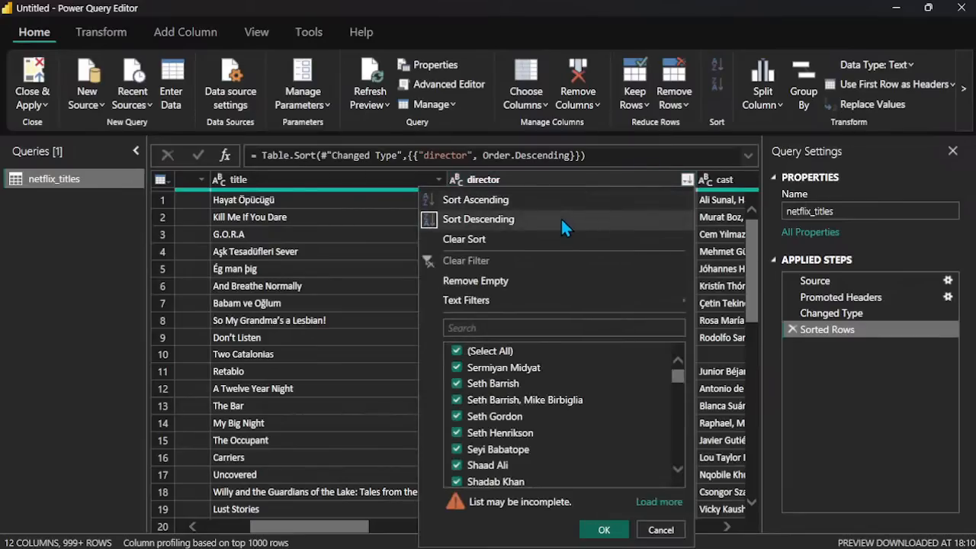
pyautogui.click(534, 242)
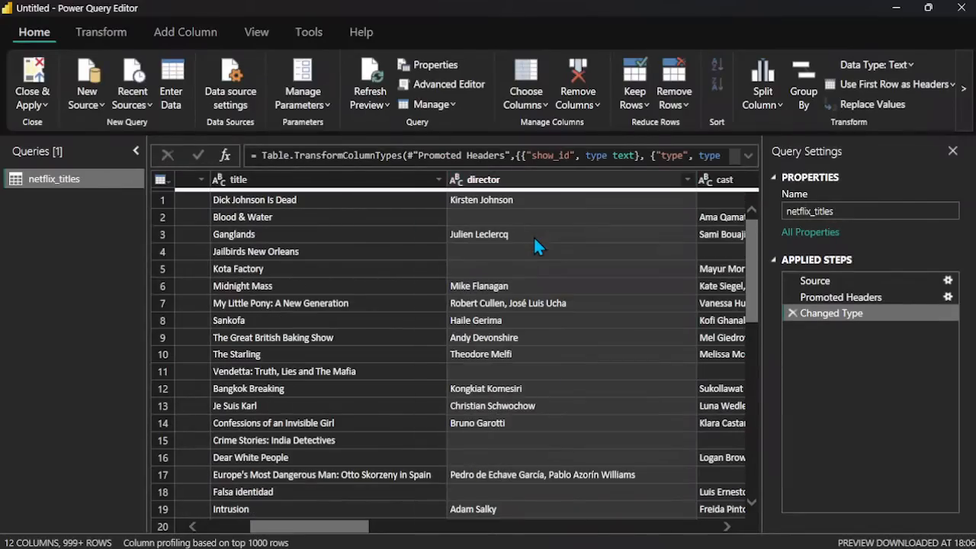
# Step: Review the director column's filter options and examine the blank cells in the columns from title to release_year
pyautogui.click(688, 181)
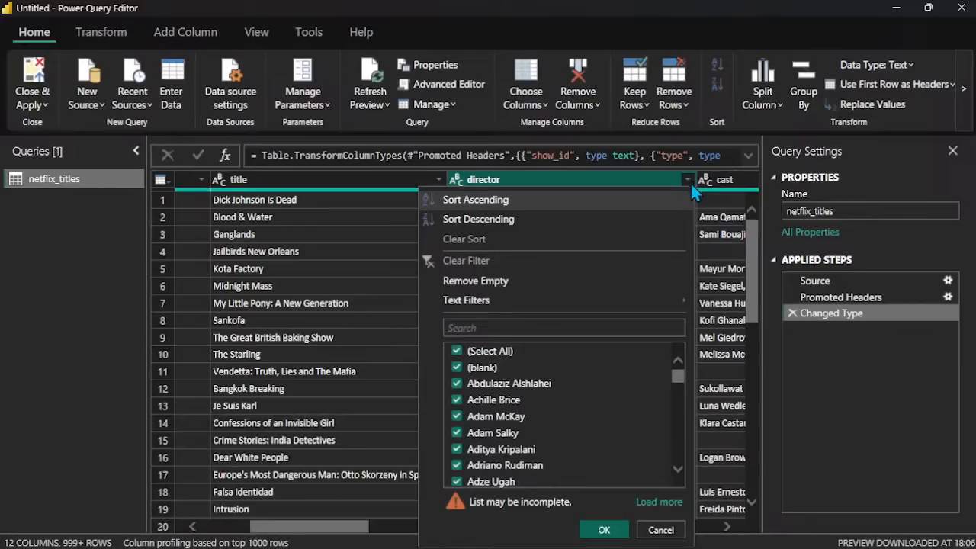
pyautogui.click(653, 183)
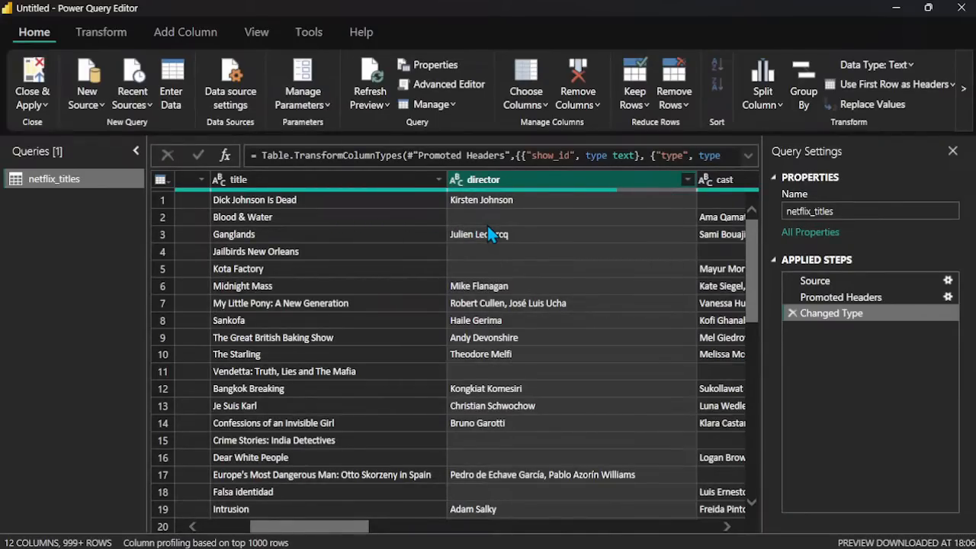
pyautogui.hscroll(5, 542, 210)
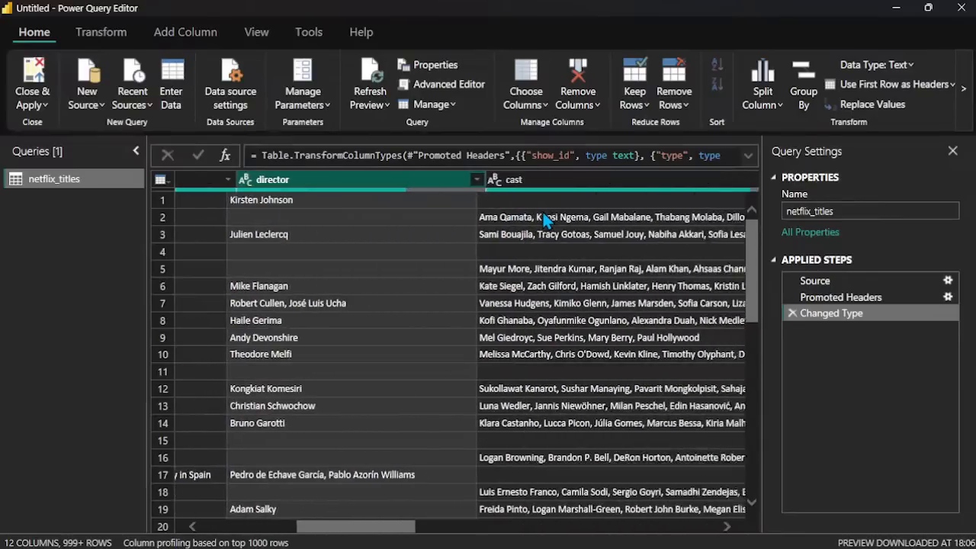
pyautogui.hscroll(3, 545, 218)
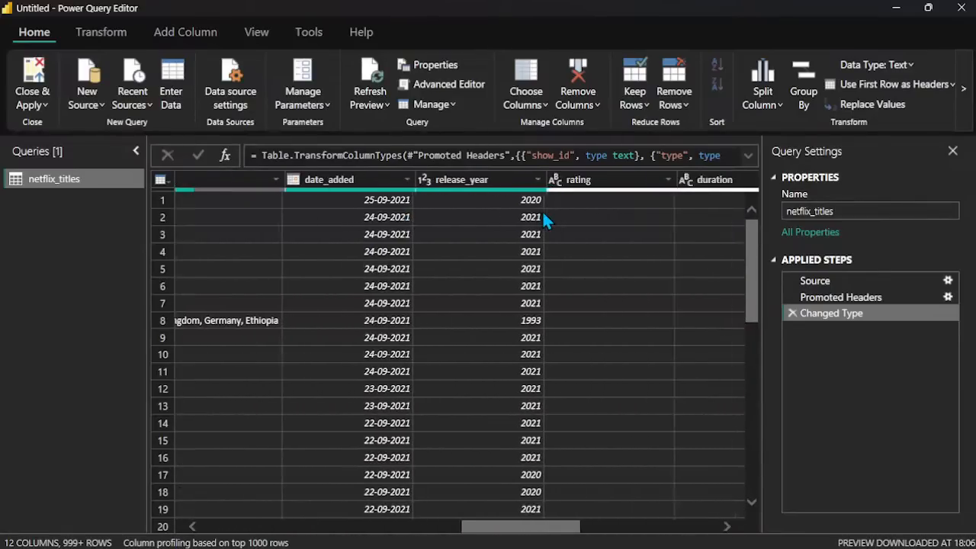
pyautogui.hscroll(-5, 546, 220)
pyautogui.hscroll(-2, 542, 214)
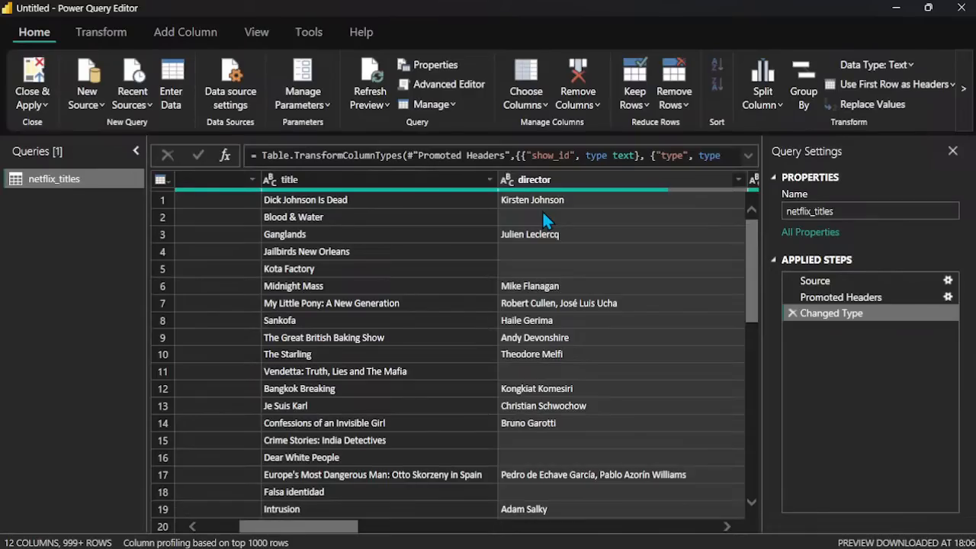
pyautogui.hscroll(5, 543, 214)
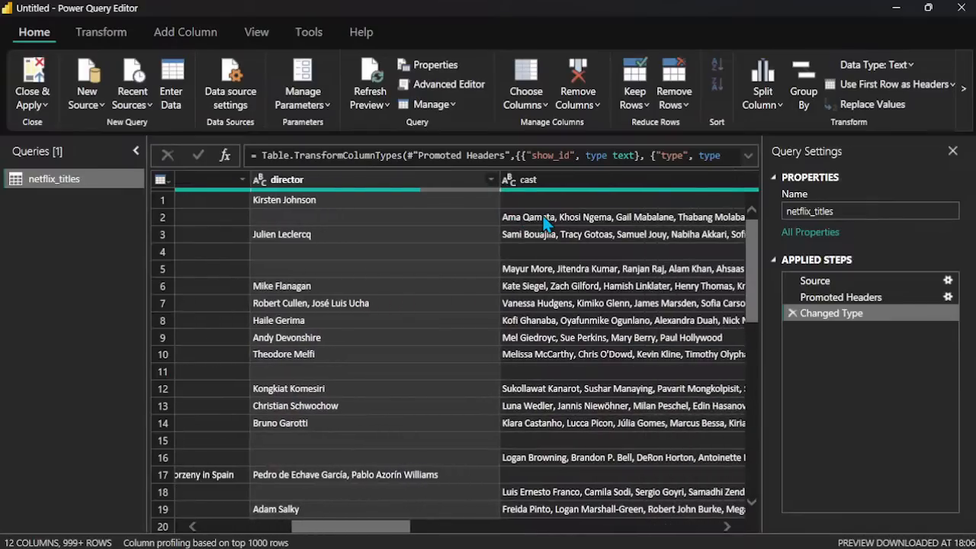
pyautogui.hscroll(6, 542, 217)
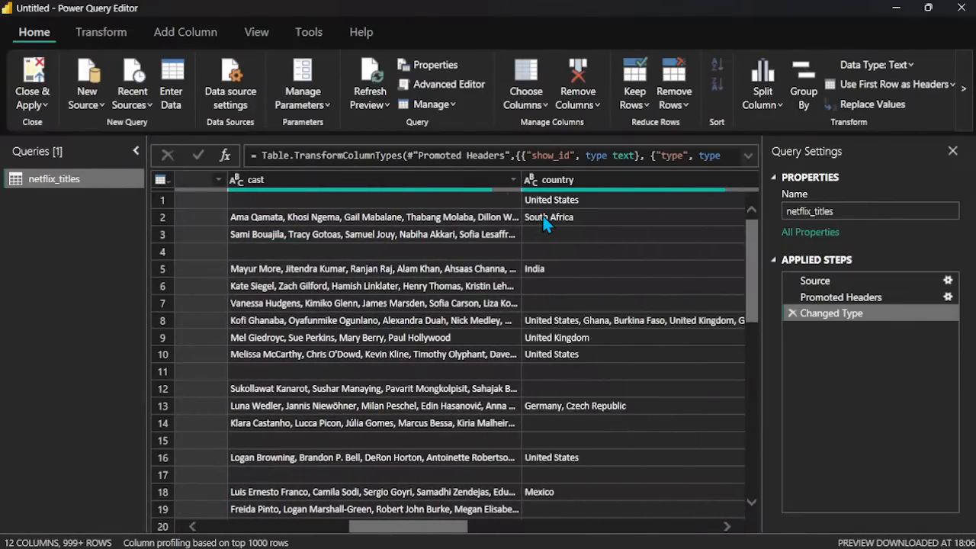
pyautogui.hscroll(-10, 543, 216)
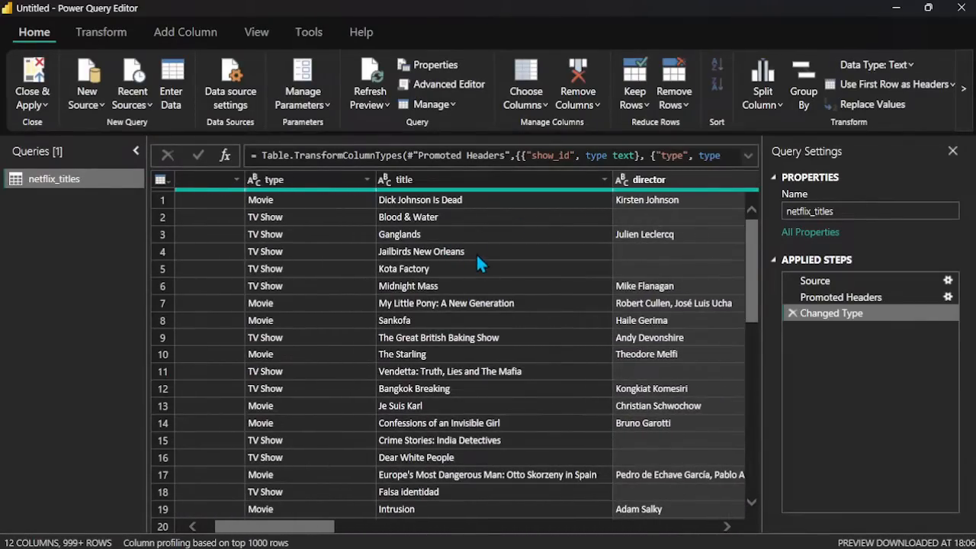
pyautogui.hscroll(4, 476, 259)
pyautogui.hscroll(5, 475, 264)
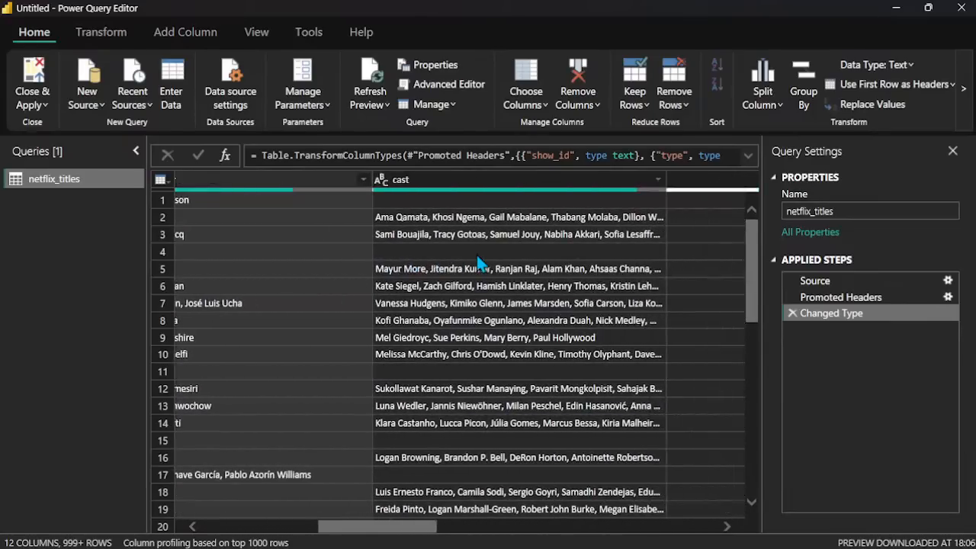
pyautogui.hscroll(1, 476, 264)
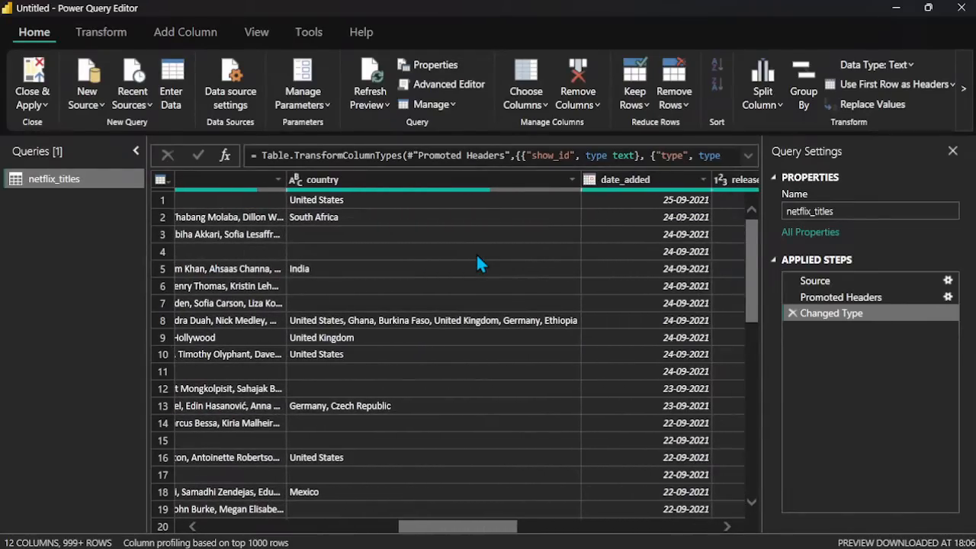
pyautogui.hscroll(-8, 479, 264)
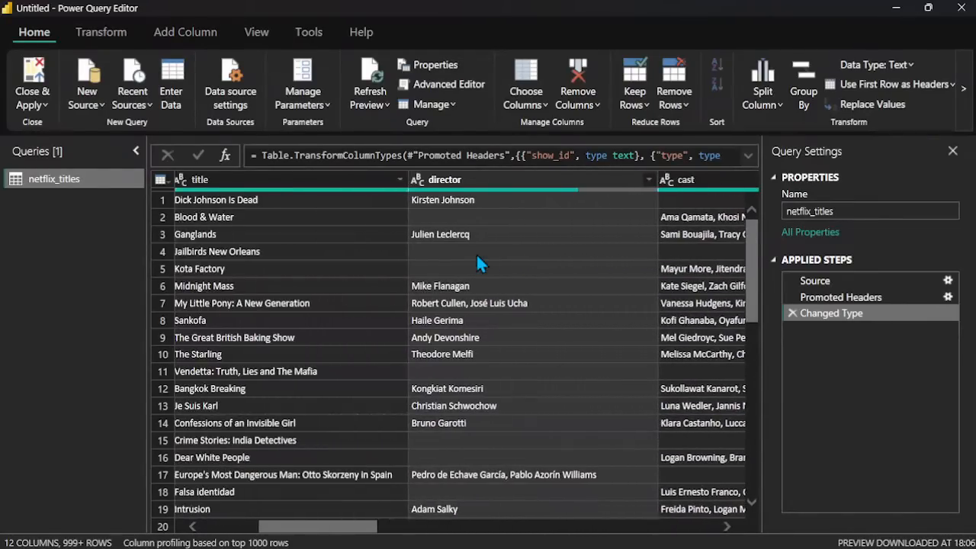
pyautogui.hscroll(-4, 479, 264)
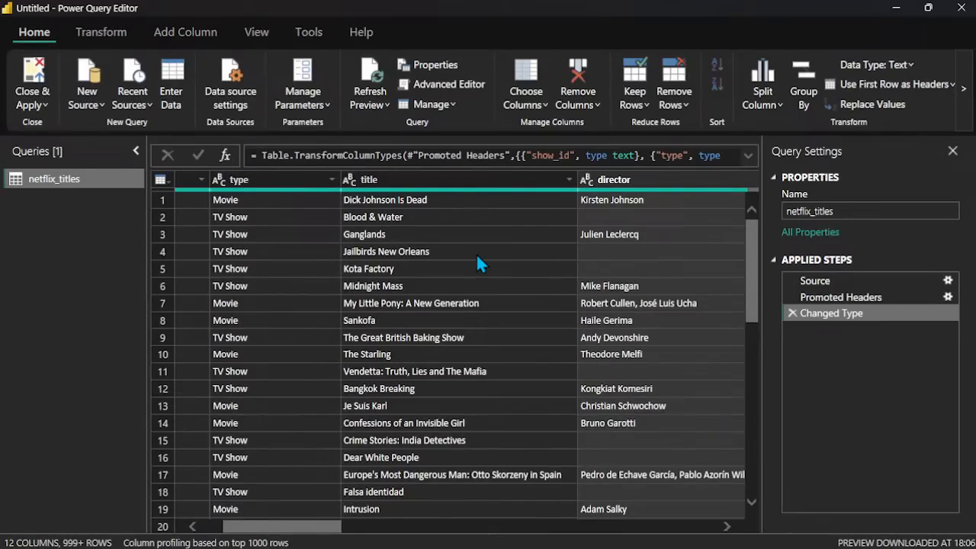
pyautogui.hscroll(3, 476, 264)
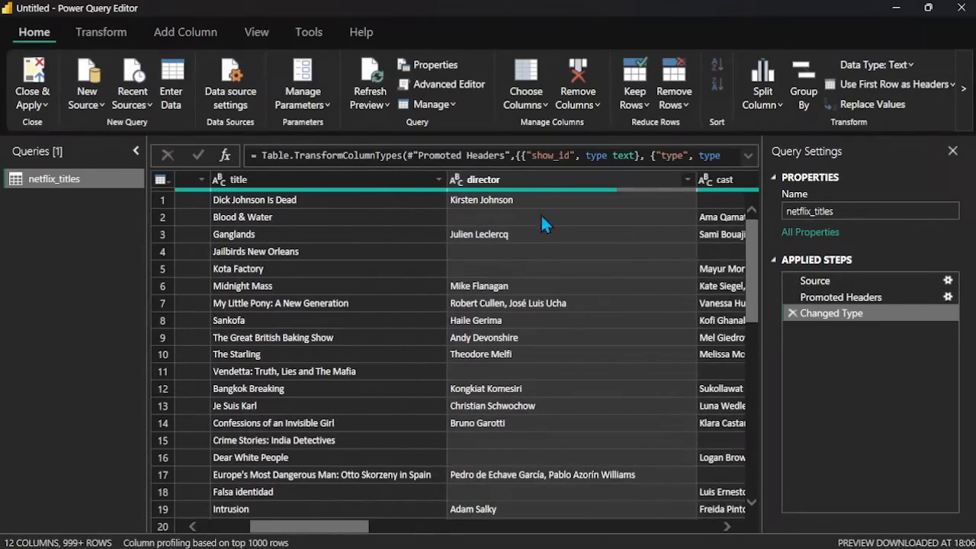
# Step: Remove the rows with an empty director value and view the Changed Type step to compare the data before filtering
pyautogui.click(689, 179)
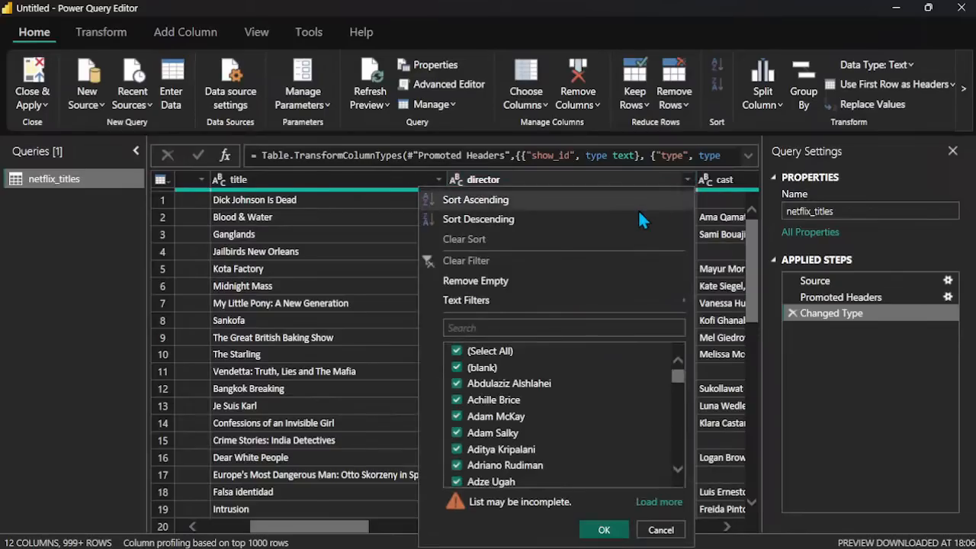
pyautogui.click(501, 281)
pyautogui.hscroll(-3, 479, 258)
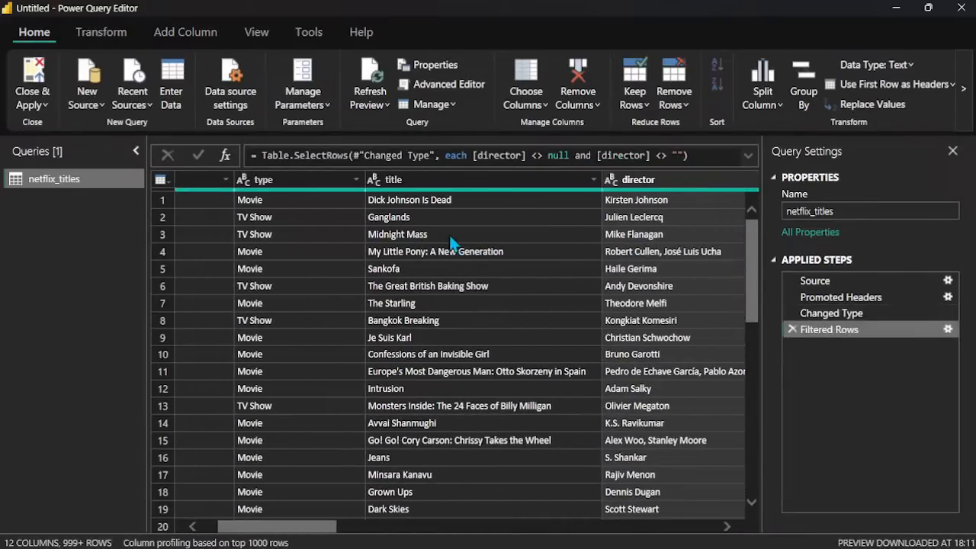
pyautogui.hscroll(-3, 648, 240)
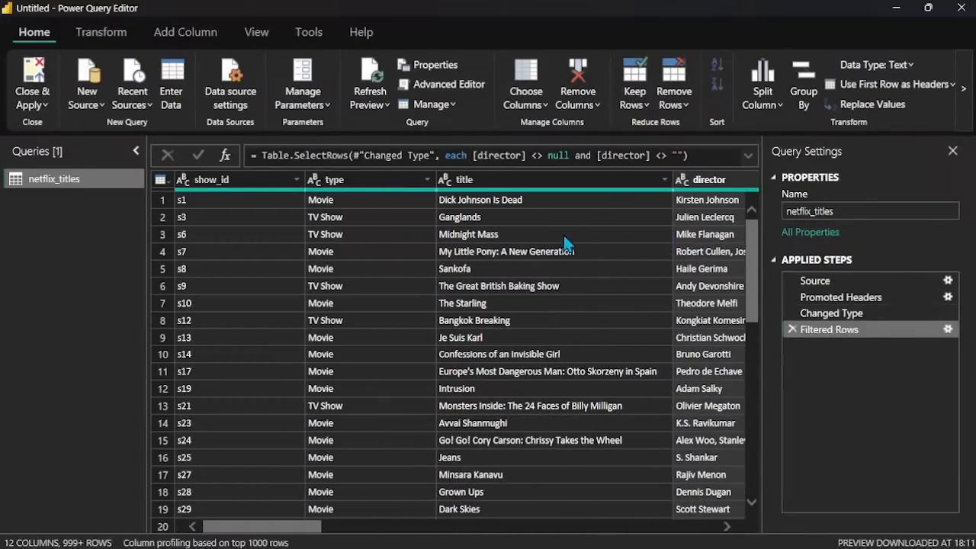
pyautogui.hscroll(3, 559, 225)
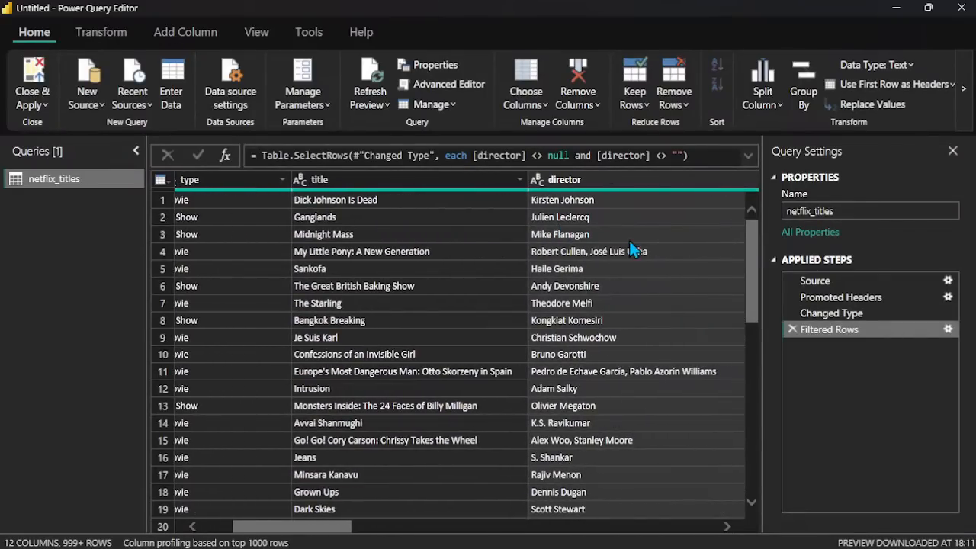
pyautogui.click(834, 314)
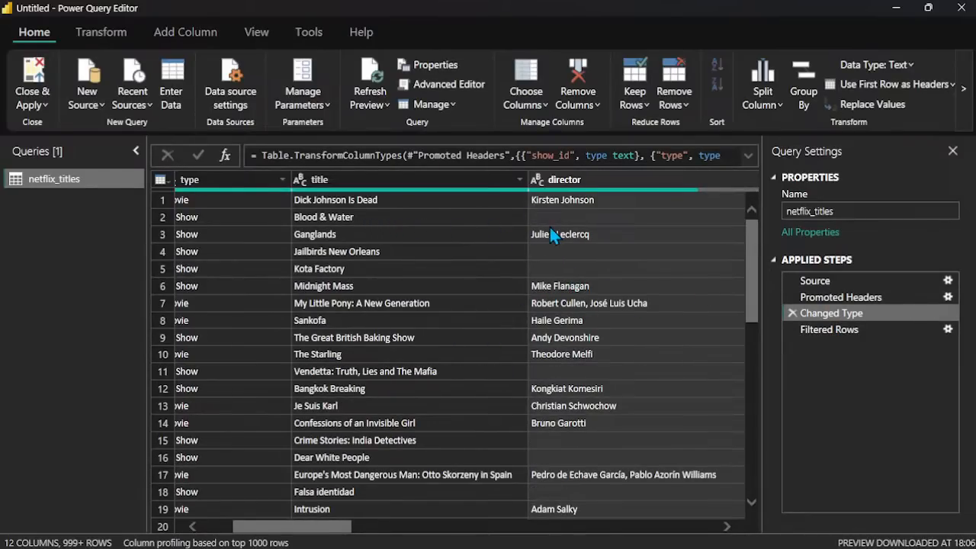
# Step: Return to the Filtered Rows step, examine the director column, and dismiss the desktop notification
pyautogui.click(829, 327)
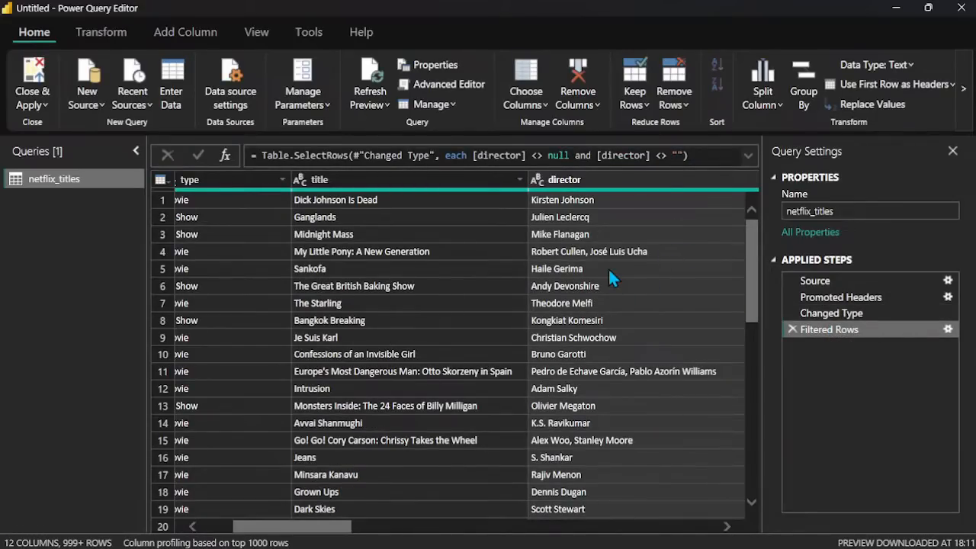
pyautogui.scroll(-15, 607, 267)
pyautogui.scroll(15, 607, 268)
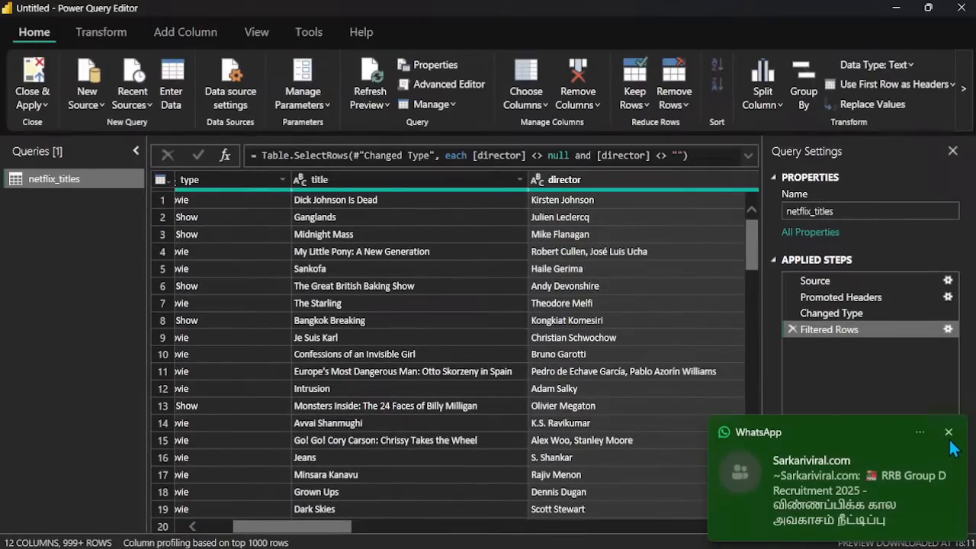
pyautogui.click(948, 432)
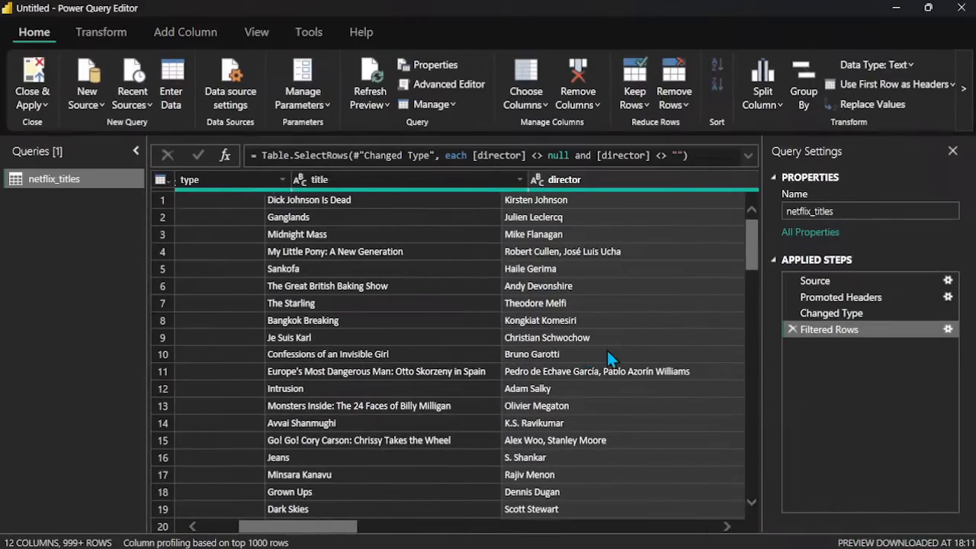
# Step: Remove the rows with an empty value in the cast column
pyautogui.hscroll(3, 607, 351)
pyautogui.hscroll(1, 607, 351)
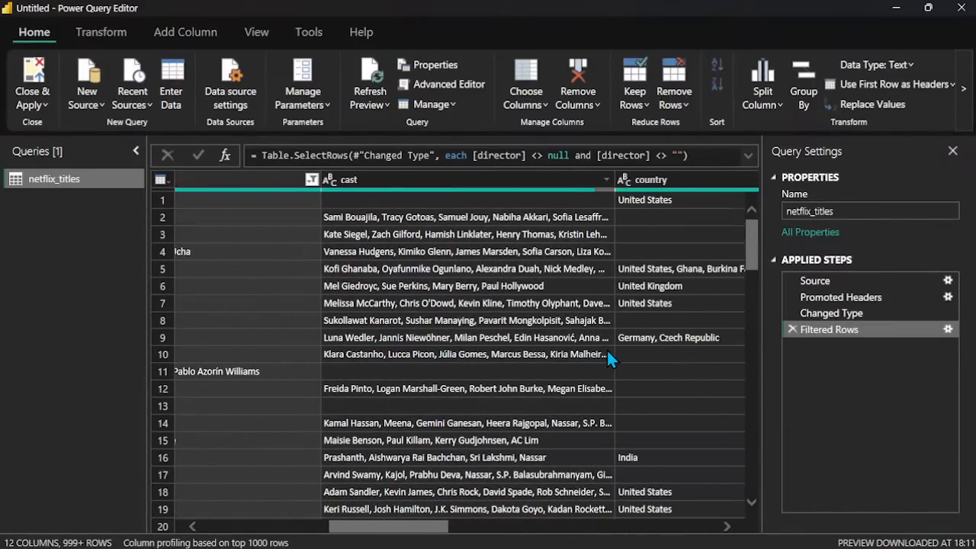
pyautogui.hscroll(-2, 607, 351)
pyautogui.click(603, 180)
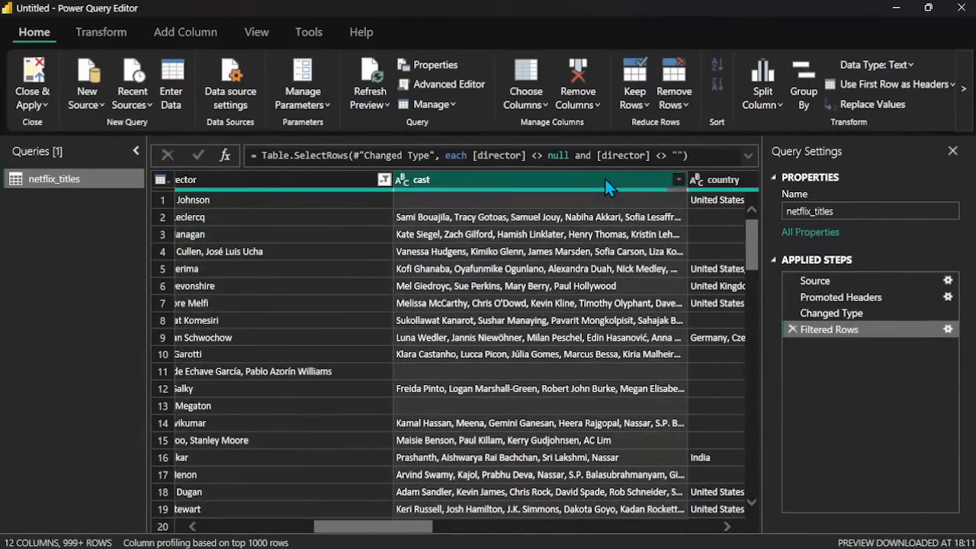
pyautogui.click(678, 180)
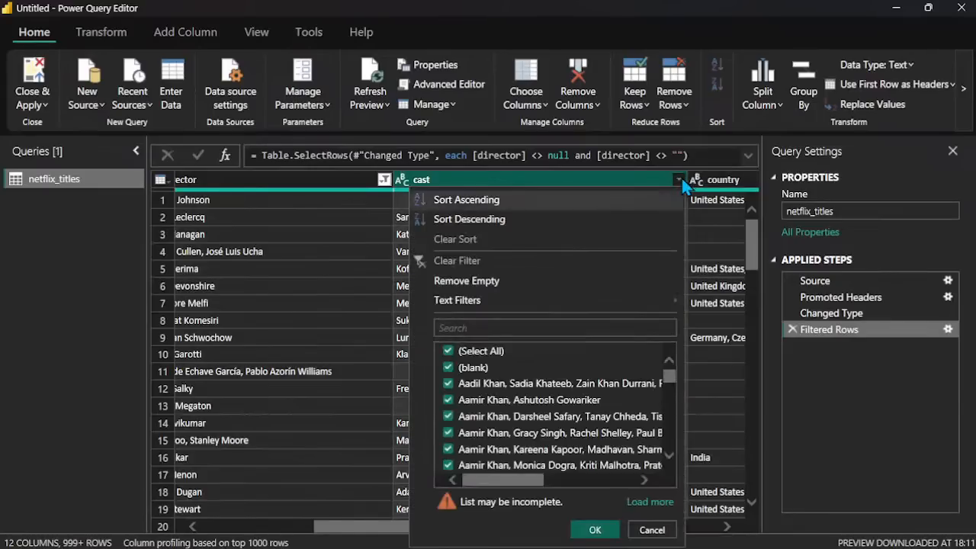
pyautogui.click(482, 281)
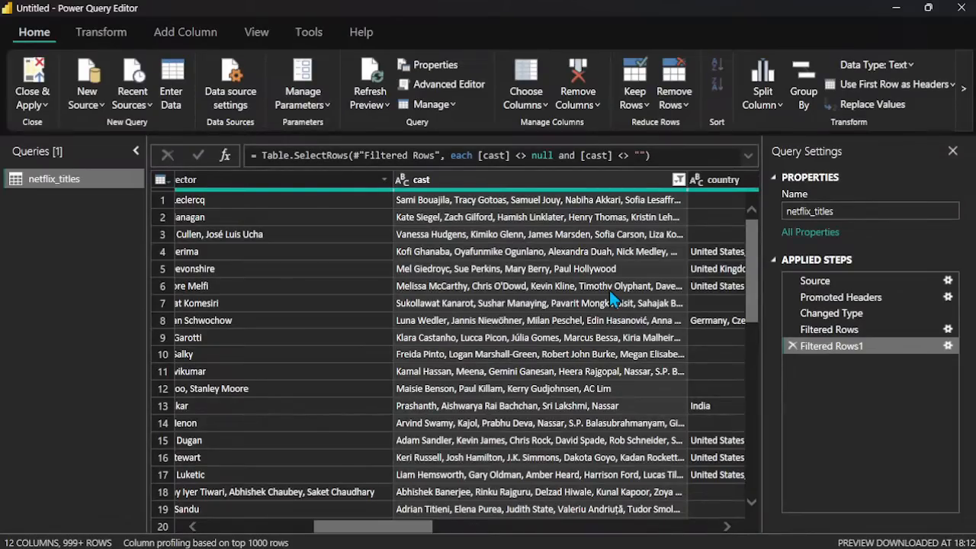
# Step: Review the cast column's filter options and examine the director and cast columns for leftover blank cells
pyautogui.hscroll(-3, 521, 251)
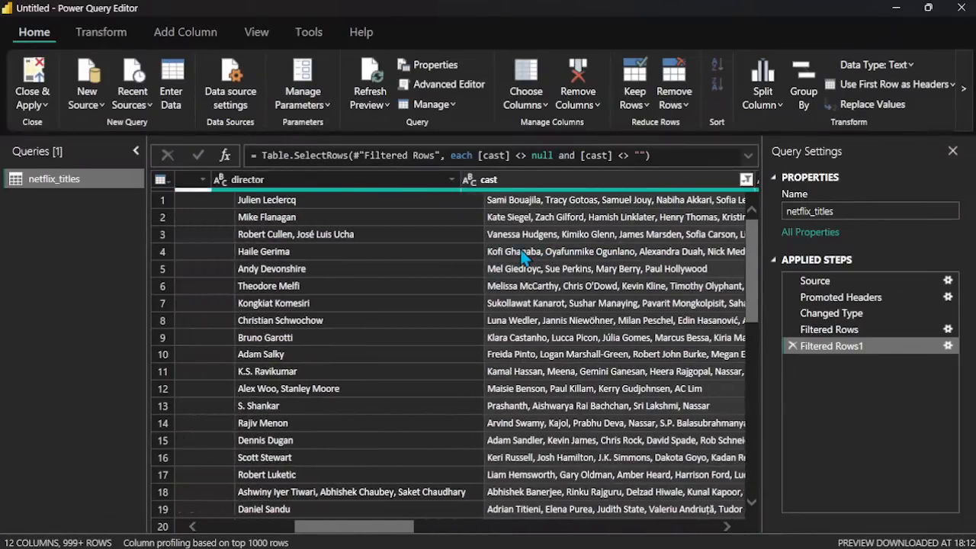
pyautogui.hscroll(2, 521, 250)
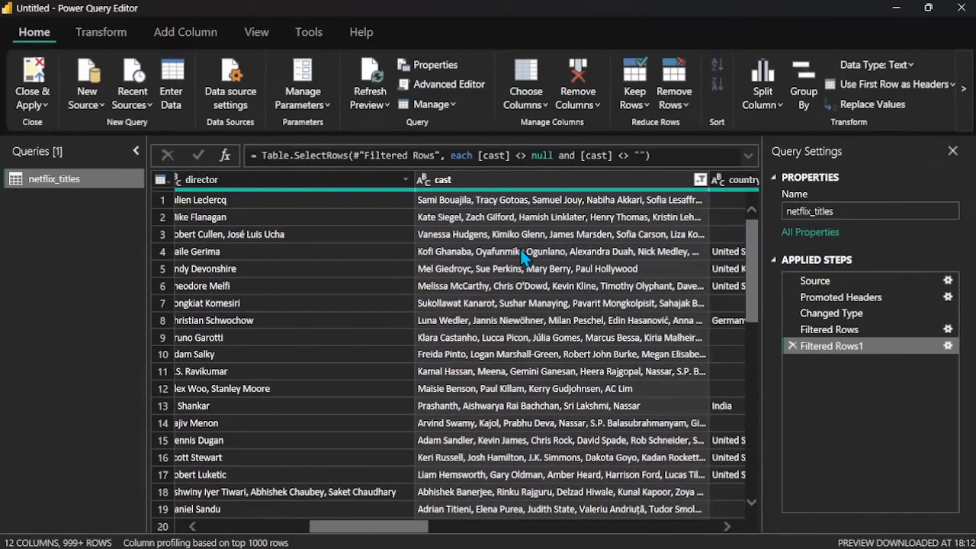
pyautogui.click(700, 180)
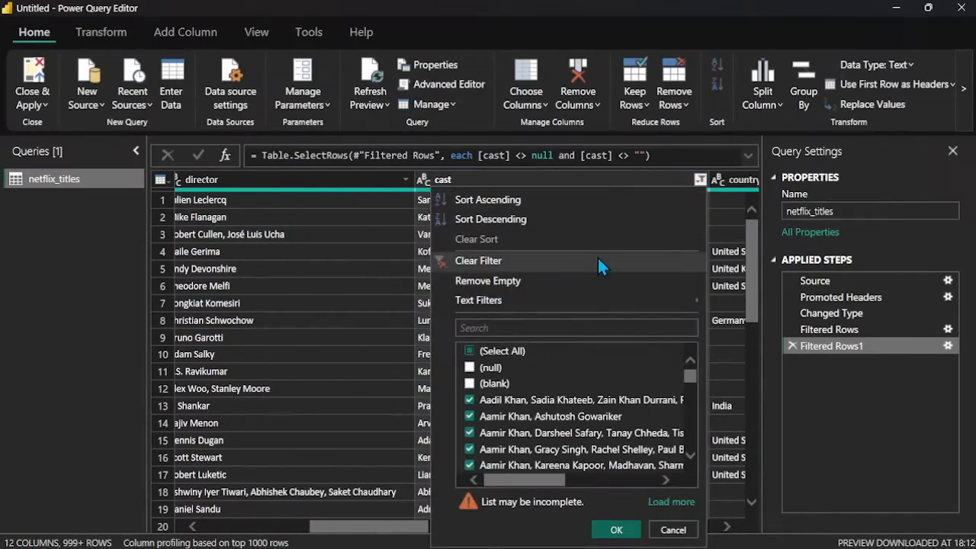
pyautogui.click(380, 218)
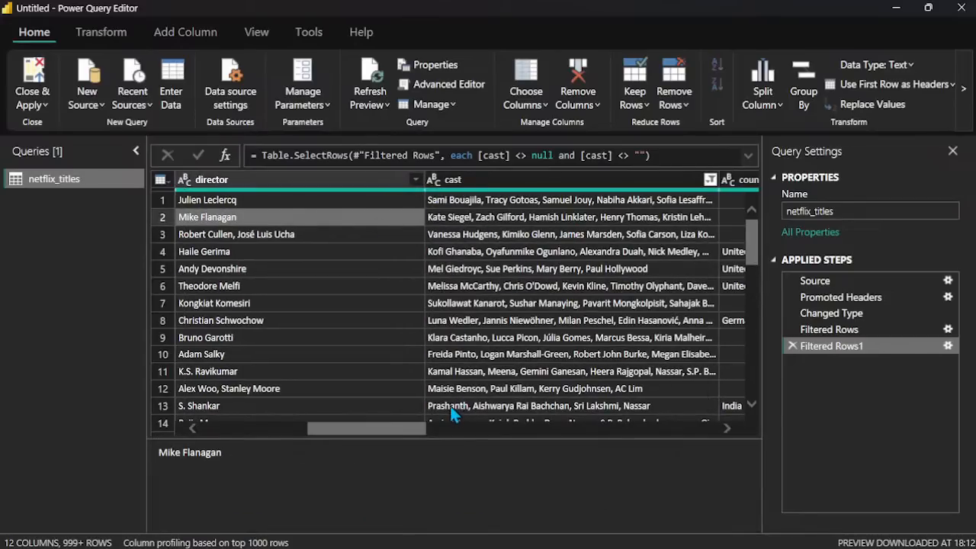
pyautogui.click(374, 200)
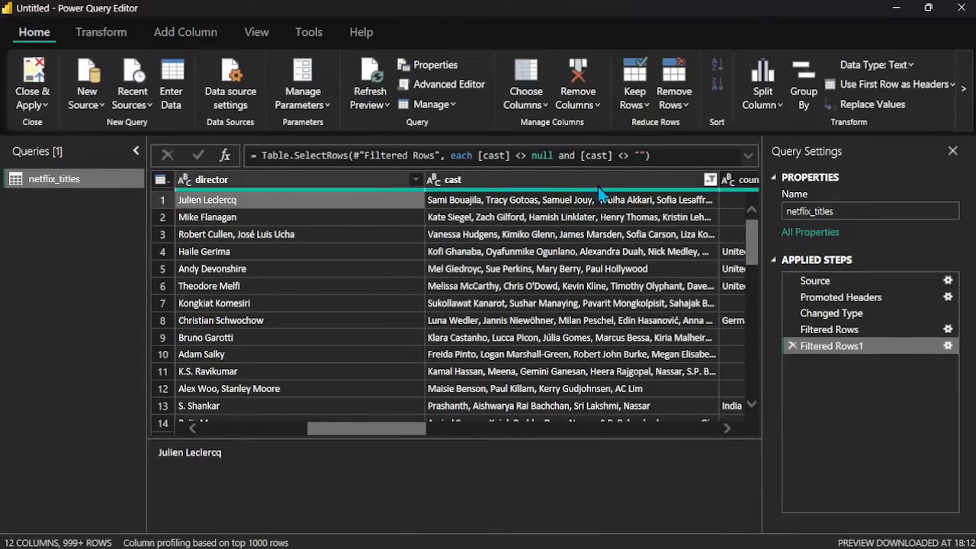
pyautogui.click(623, 183)
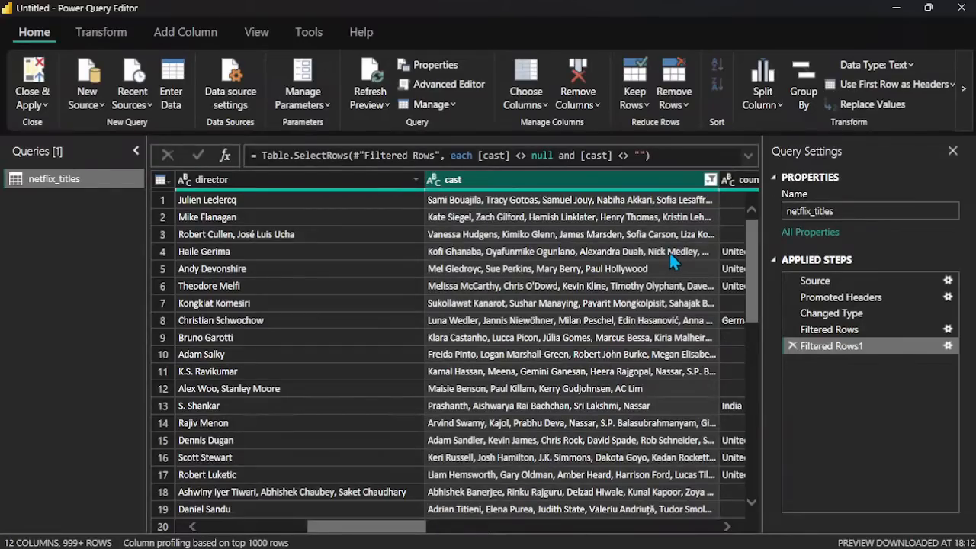
pyautogui.hscroll(5, 669, 258)
pyautogui.hscroll(-5, 670, 256)
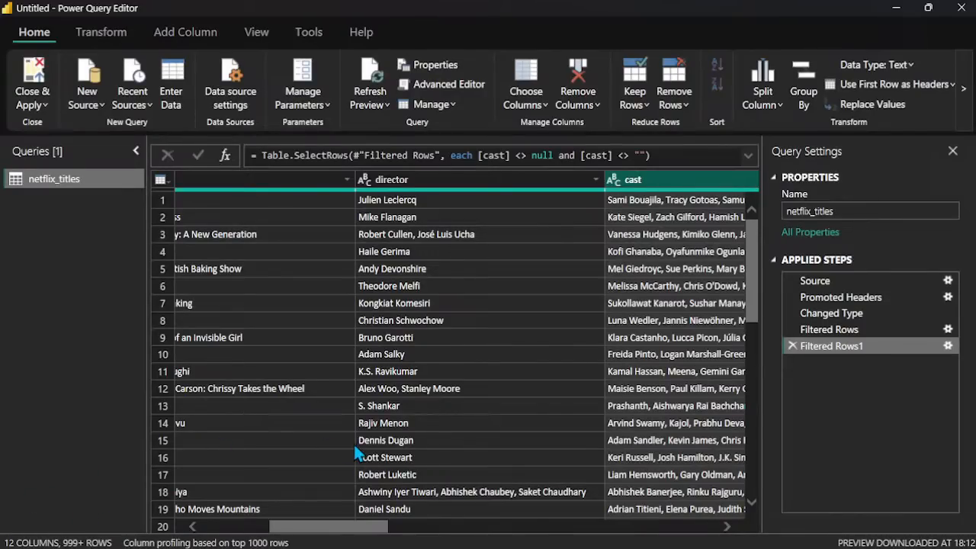
pyautogui.hscroll(4, 354, 444)
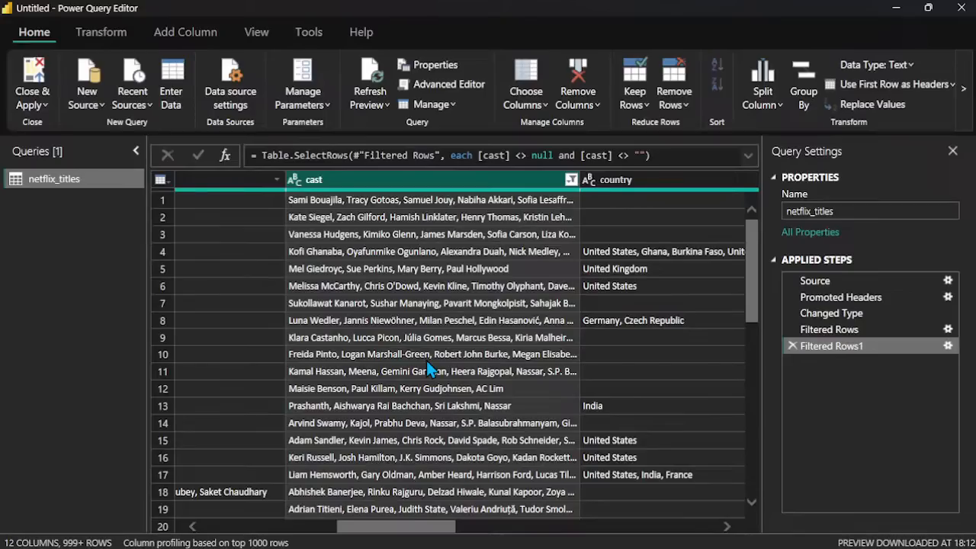
# Step: Remove the rows with an empty value in the country column
pyautogui.hscroll(5, 426, 361)
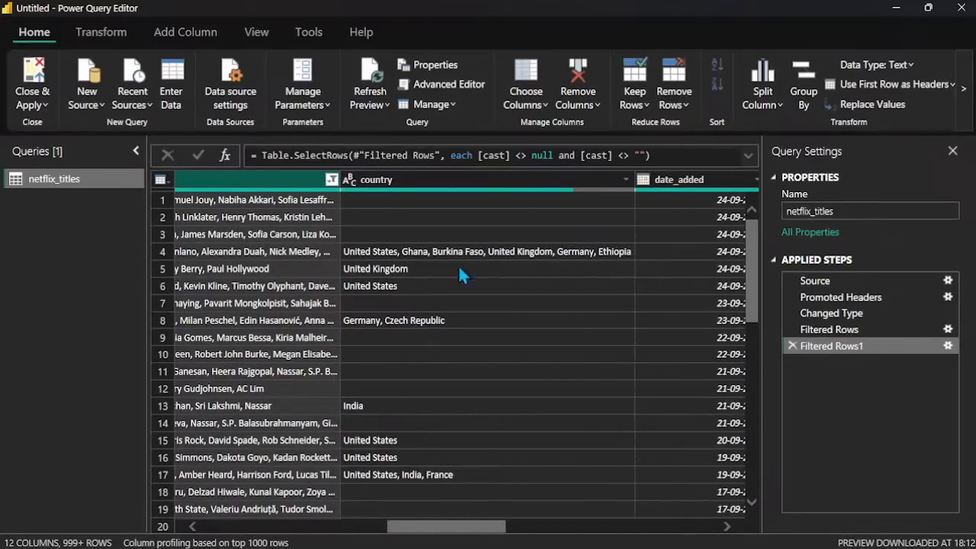
pyautogui.click(570, 199)
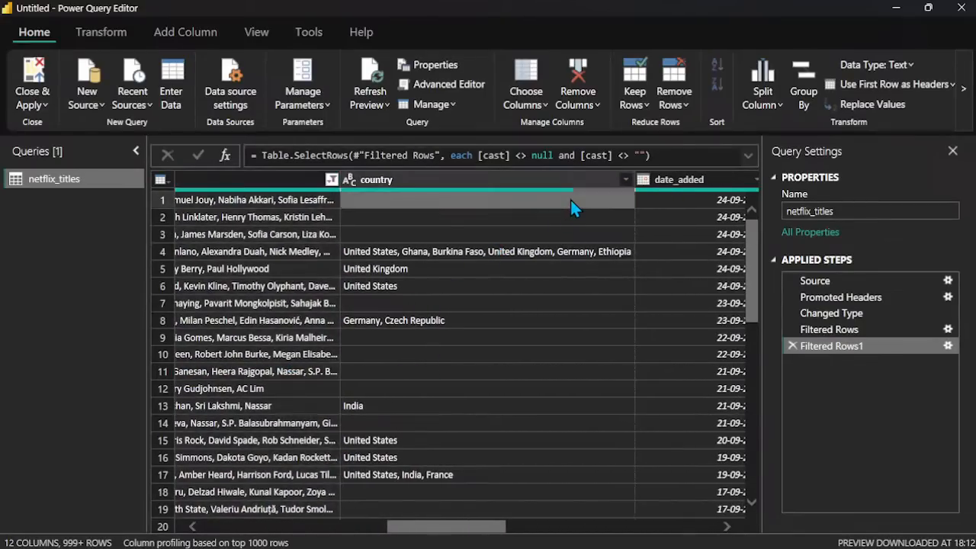
pyautogui.click(607, 180)
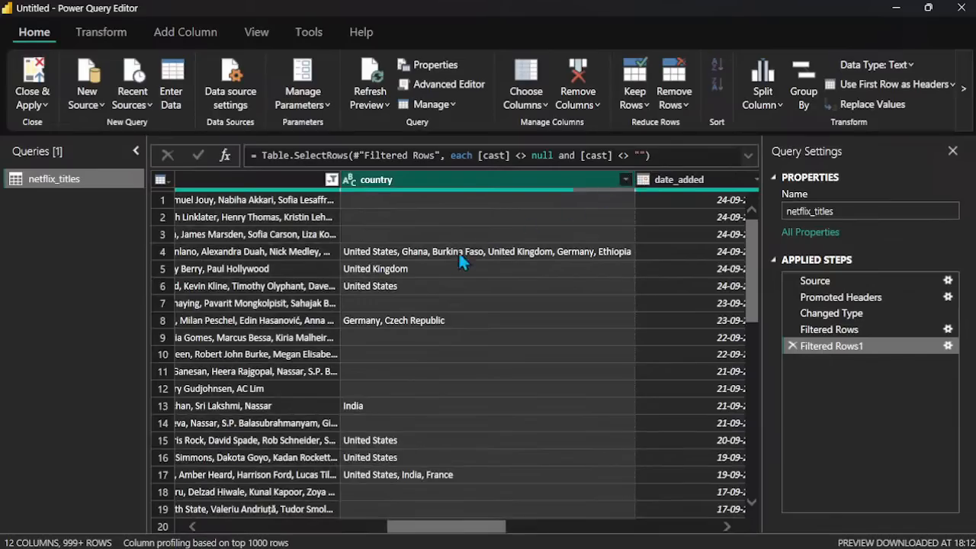
pyautogui.click(624, 179)
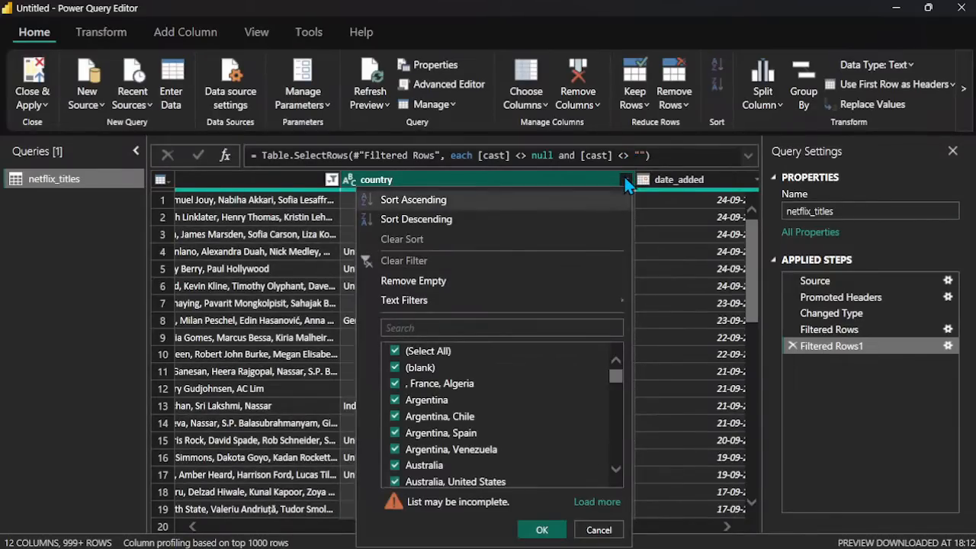
pyautogui.click(449, 283)
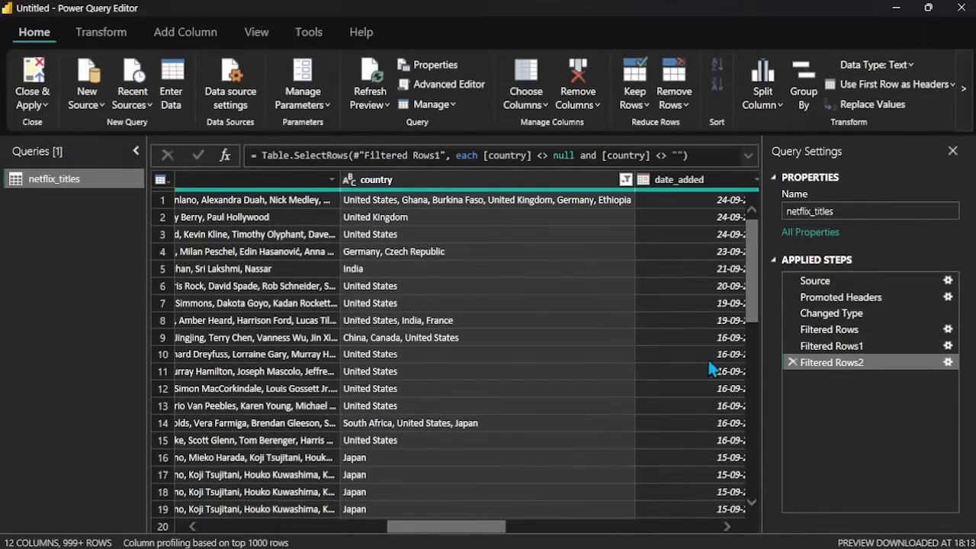
# Step: Examine the date_added, release_year and rating columns for blanks, and review the dates in date_added's filter list
pyautogui.hscroll(3, 545, 330)
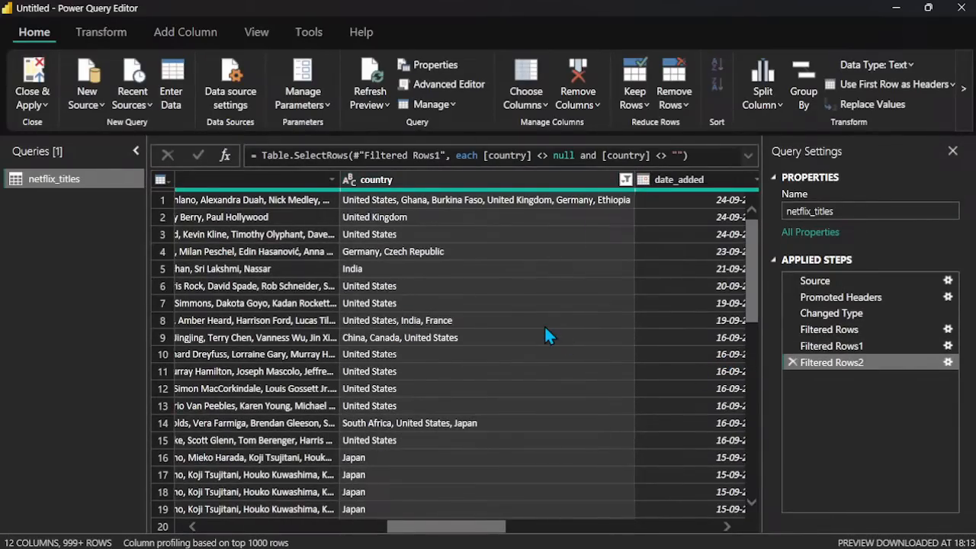
pyautogui.hscroll(2, 546, 330)
pyautogui.scroll(-3, 546, 329)
pyautogui.scroll(3, 546, 329)
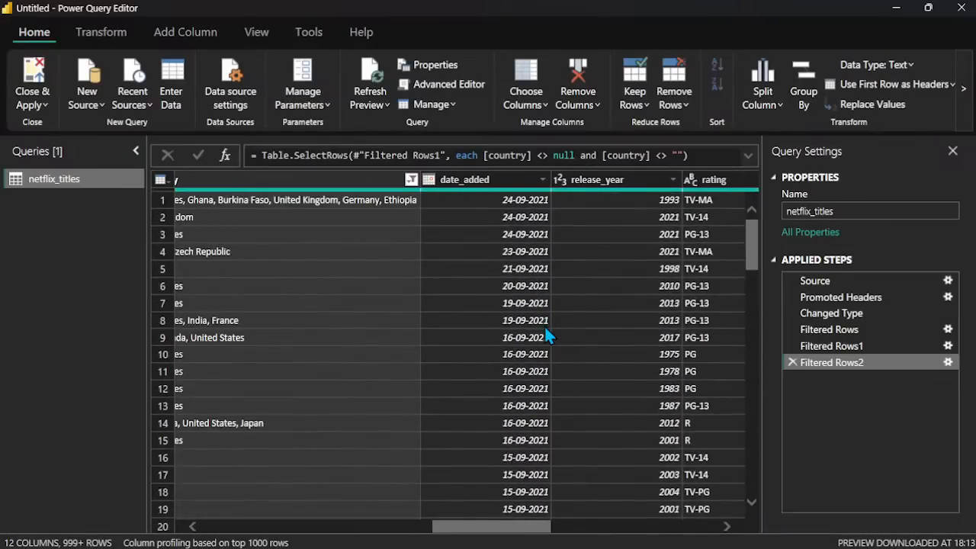
pyautogui.hscroll(3, 546, 329)
pyautogui.hscroll(-5, 546, 335)
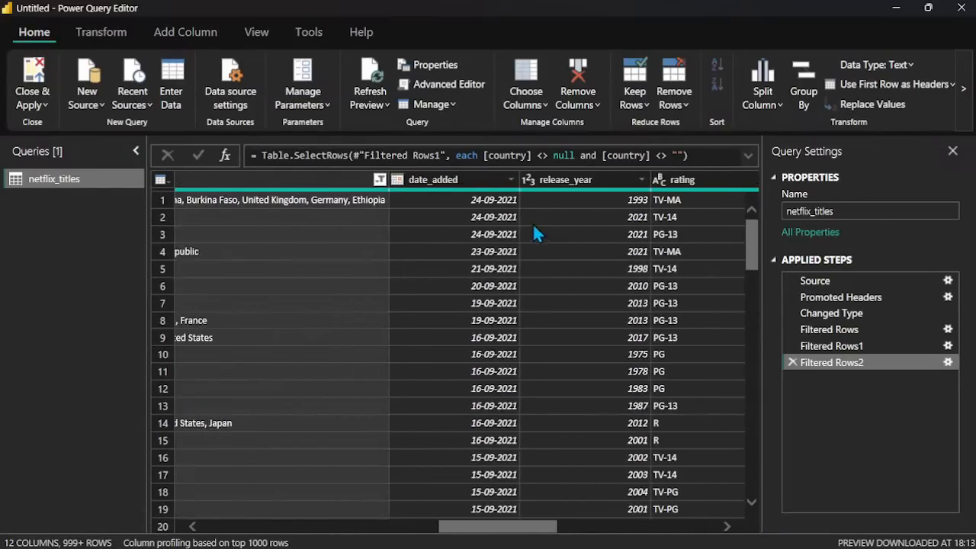
pyautogui.click(510, 180)
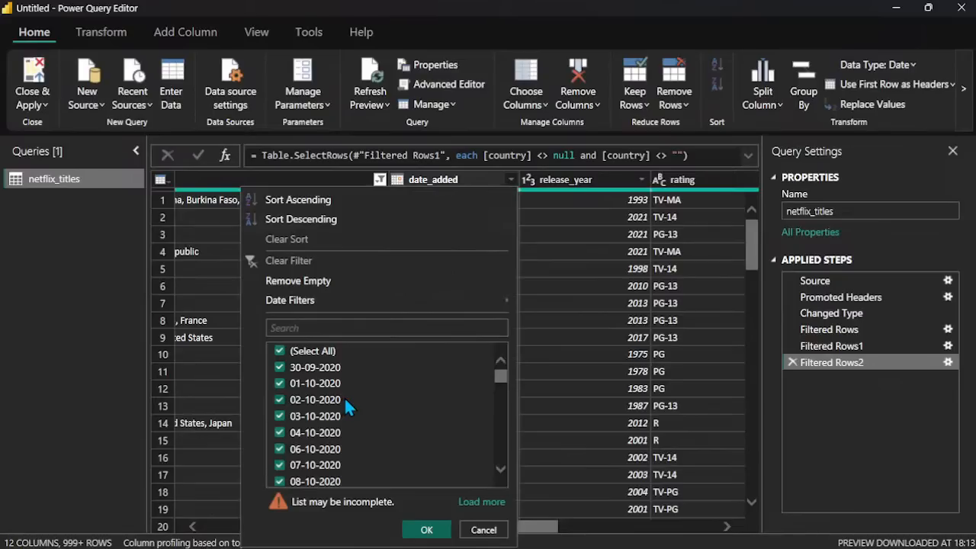
pyautogui.scroll(-20, 344, 397)
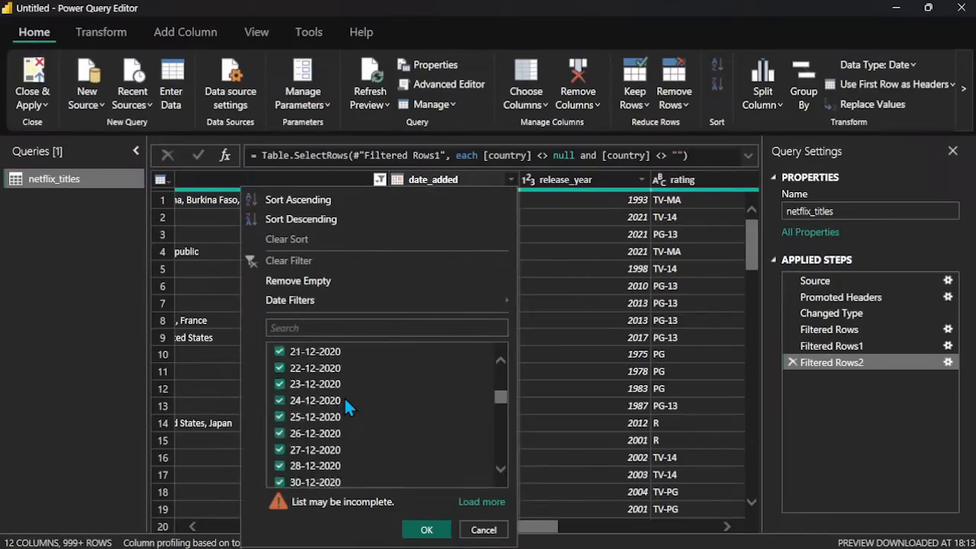
pyautogui.scroll(20, 344, 397)
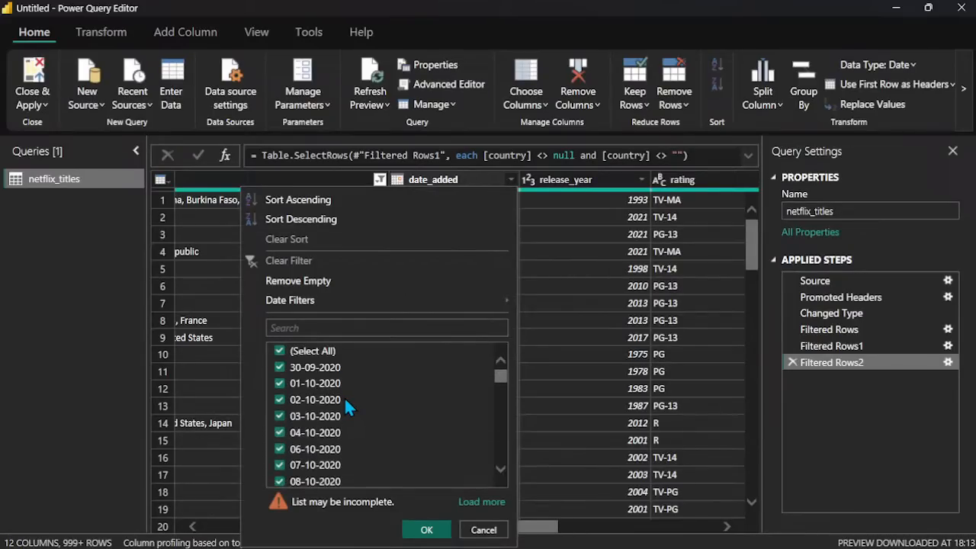
# Step: View the Filtered Rows1 step and filter out the (blank) entries in its country column
pyautogui.click(830, 346)
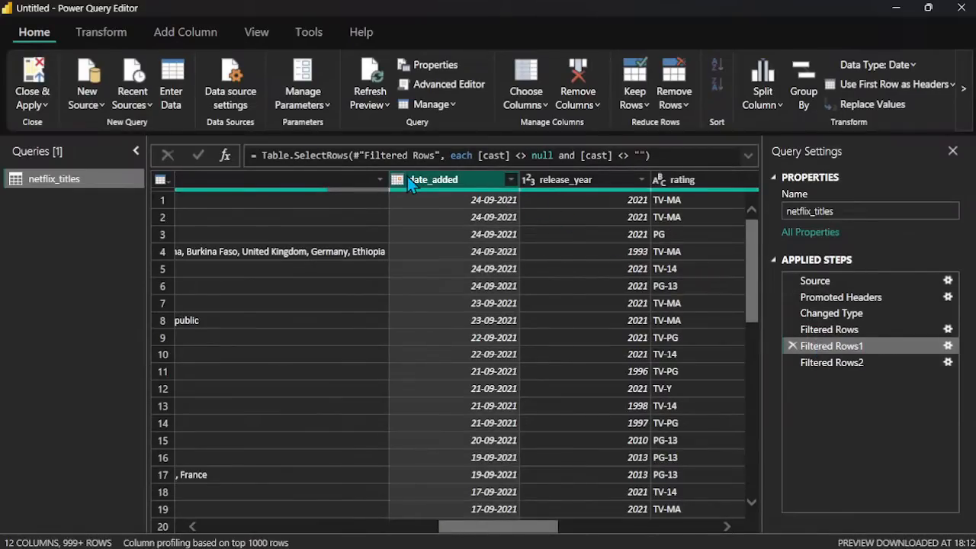
pyautogui.hscroll(-5, 353, 218)
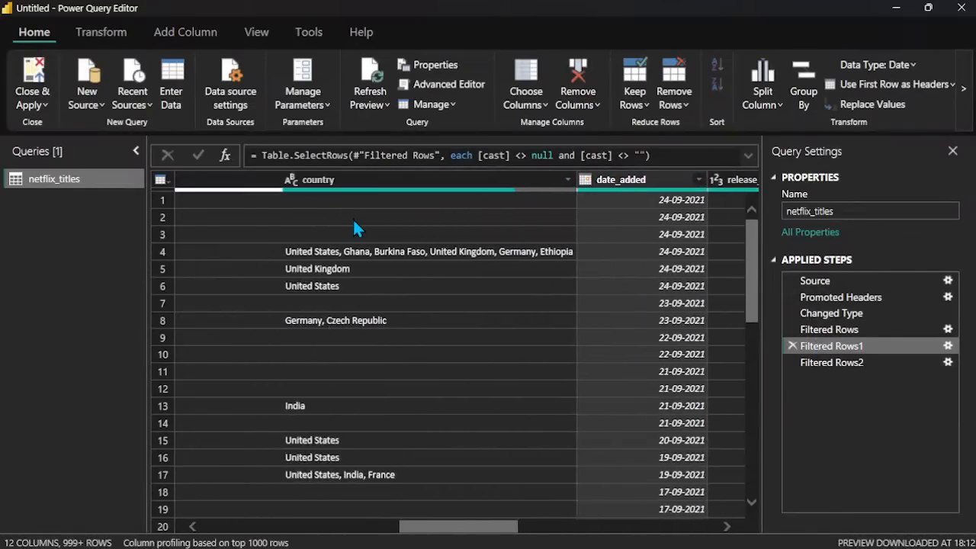
pyautogui.click(694, 180)
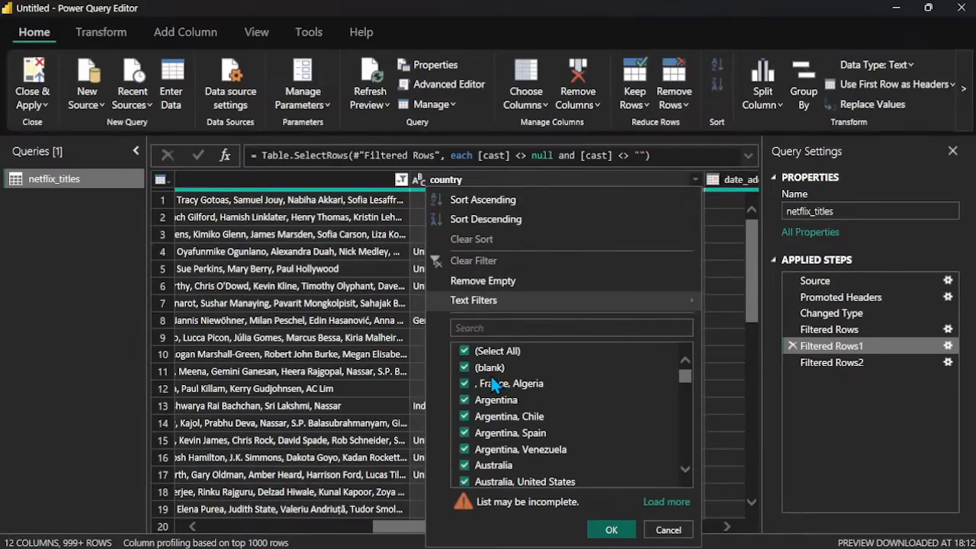
pyautogui.click(465, 369)
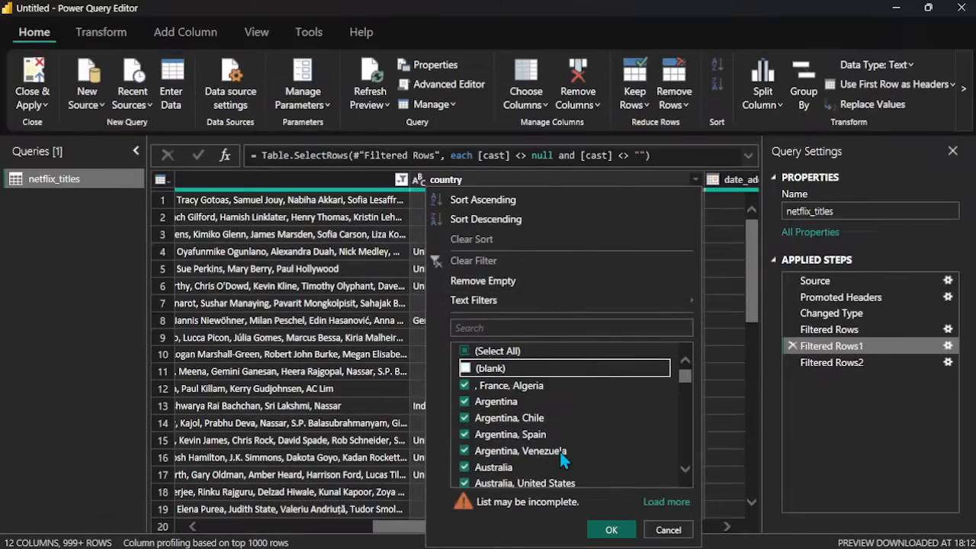
pyautogui.click(612, 529)
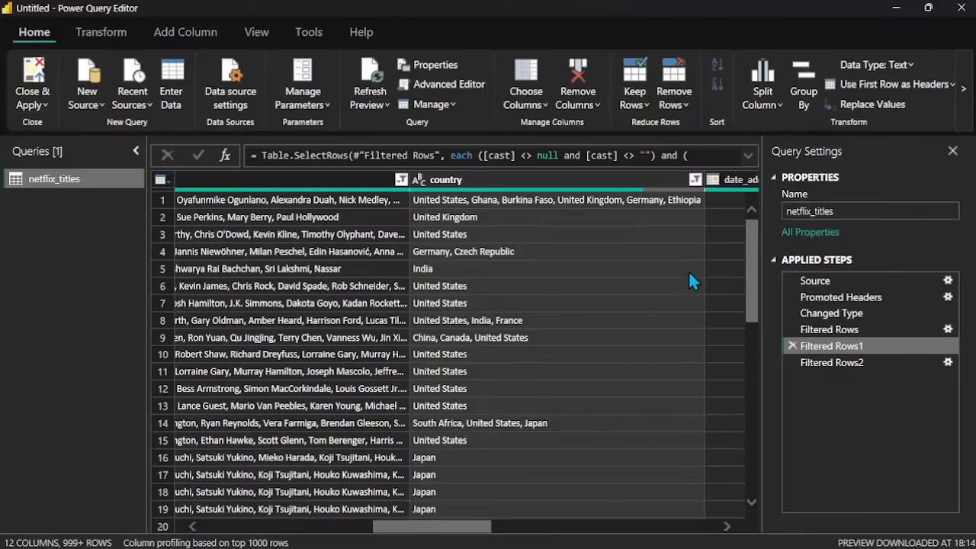
# Step: Review the country column's filter list and clear the country filter in the Filtered Rows1 step
pyautogui.click(695, 179)
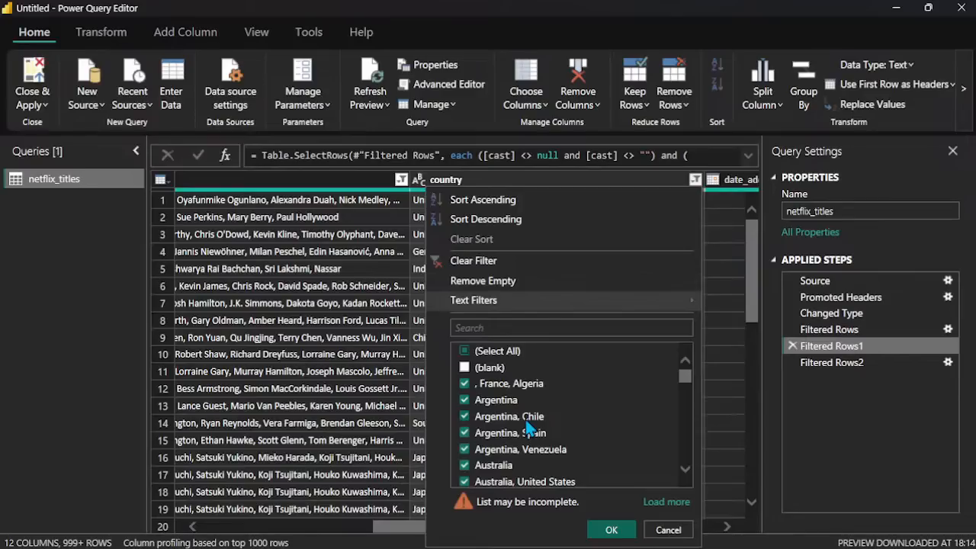
pyautogui.scroll(-10, 525, 421)
pyautogui.scroll(10, 525, 420)
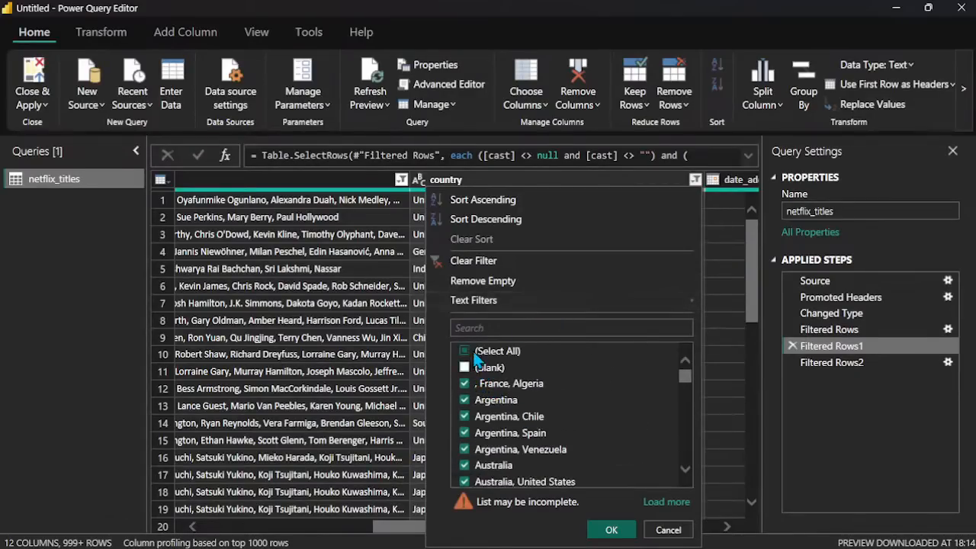
pyautogui.click(510, 262)
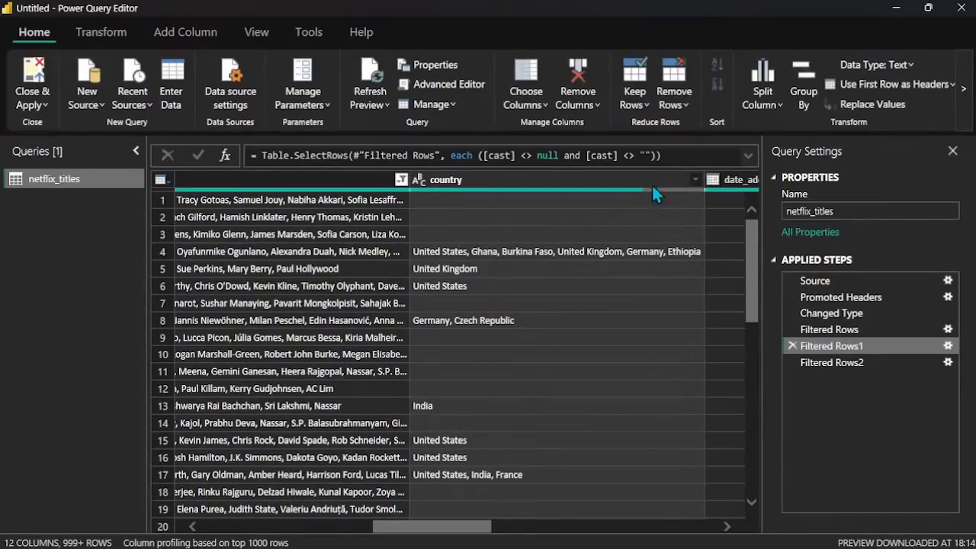
pyautogui.click(694, 180)
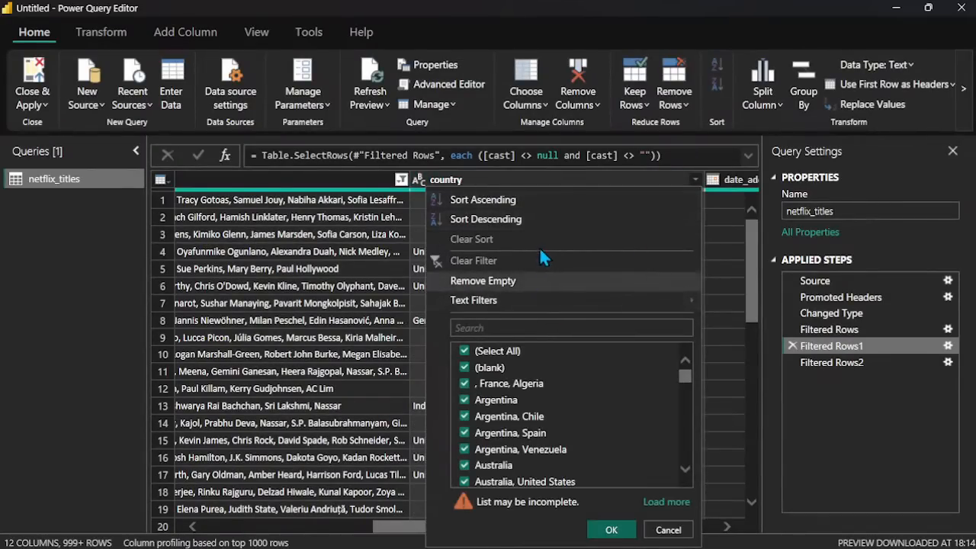
pyautogui.click(529, 277)
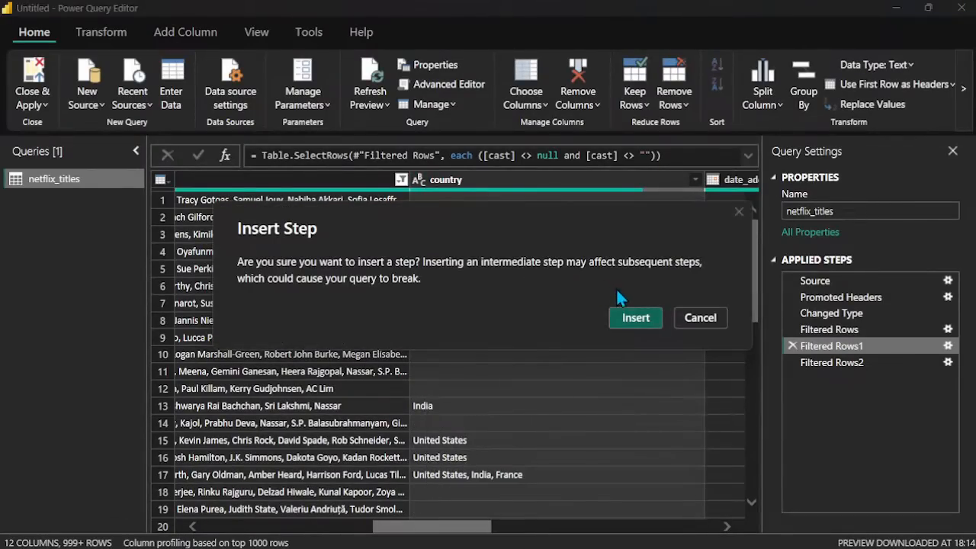
pyautogui.click(738, 213)
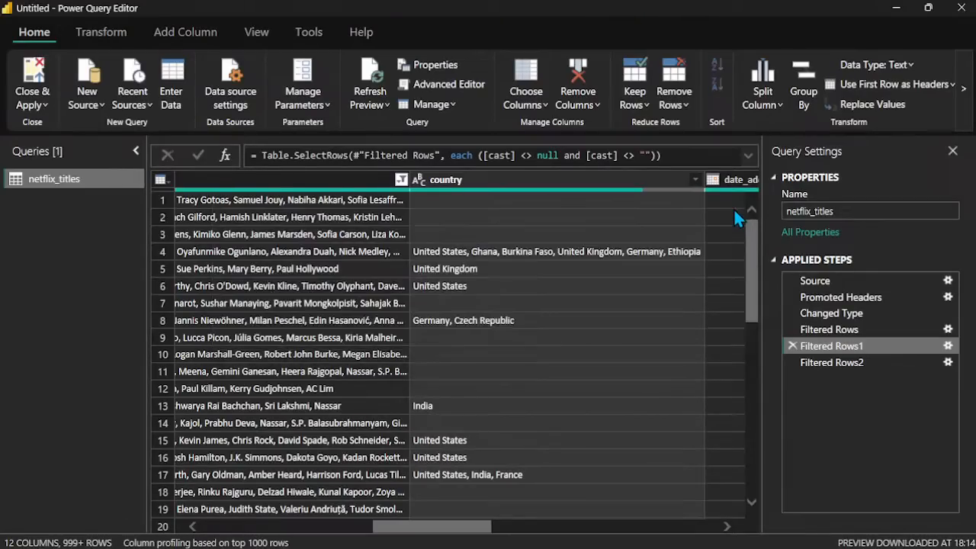
pyautogui.click(821, 364)
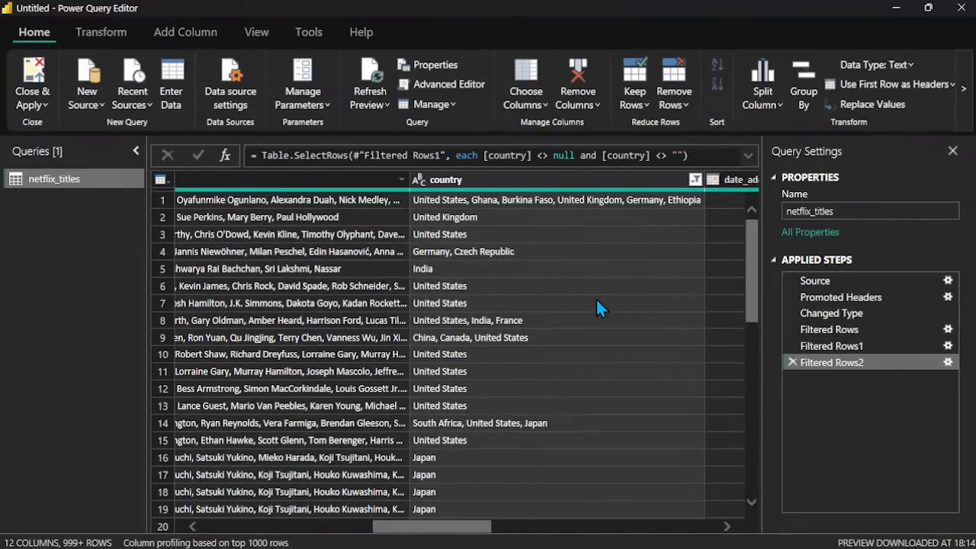
pyautogui.hscroll(3, 595, 297)
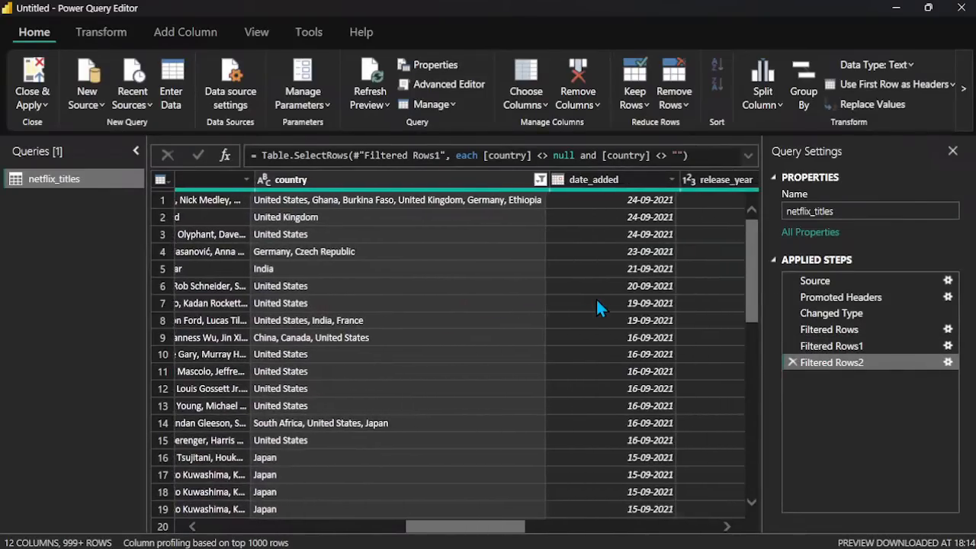
pyautogui.hscroll(-5, 595, 297)
pyautogui.hscroll(2, 598, 305)
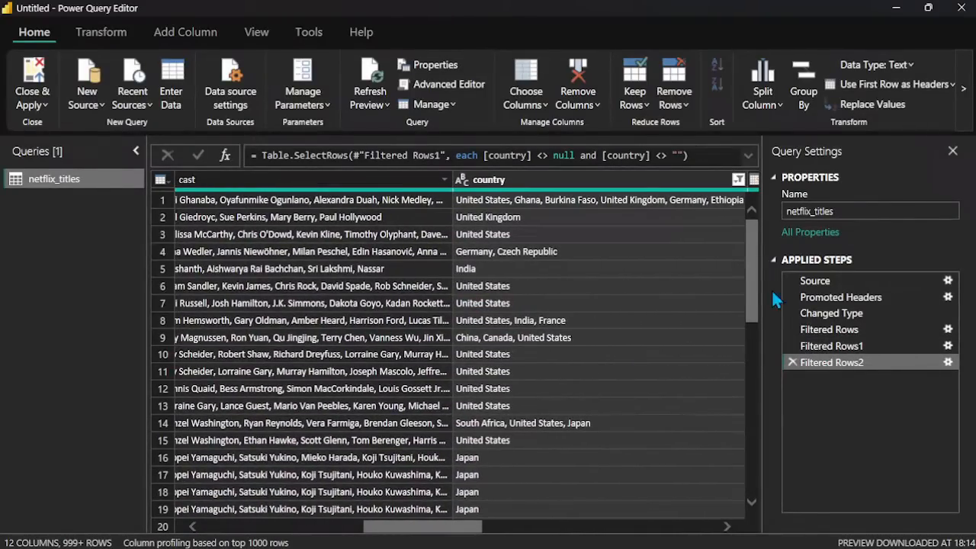
pyautogui.moveTo(838, 345); pyautogui.dragTo(835, 359)
pyautogui.click(738, 180)
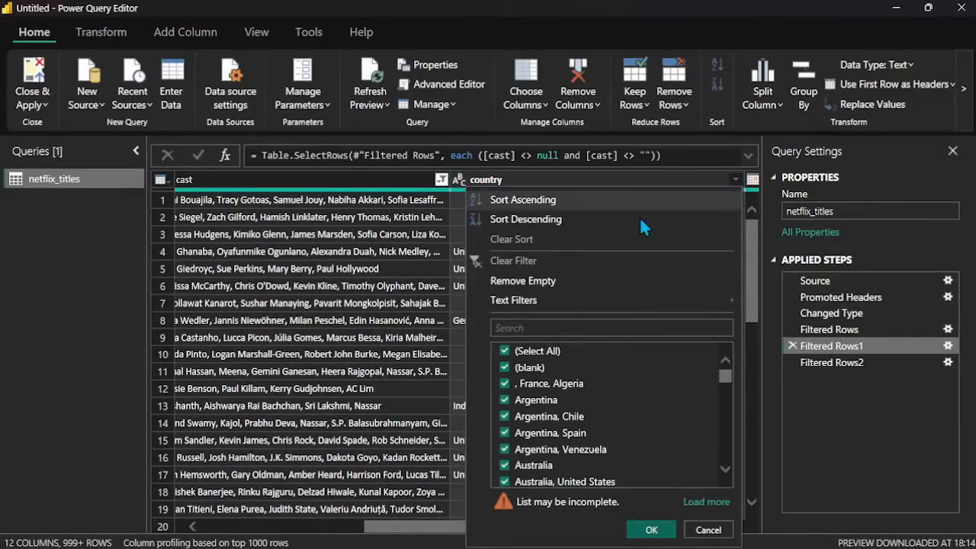
pyautogui.click(576, 281)
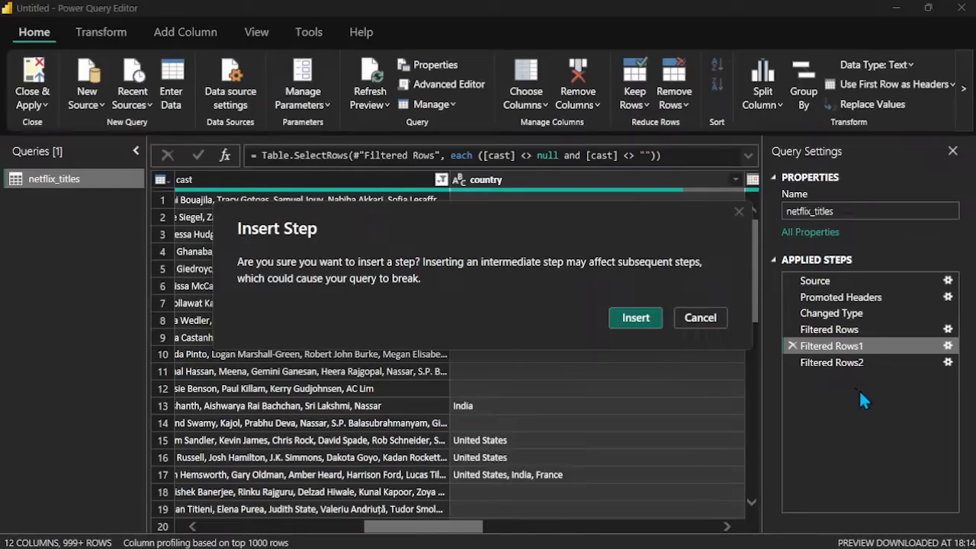
pyautogui.click(701, 321)
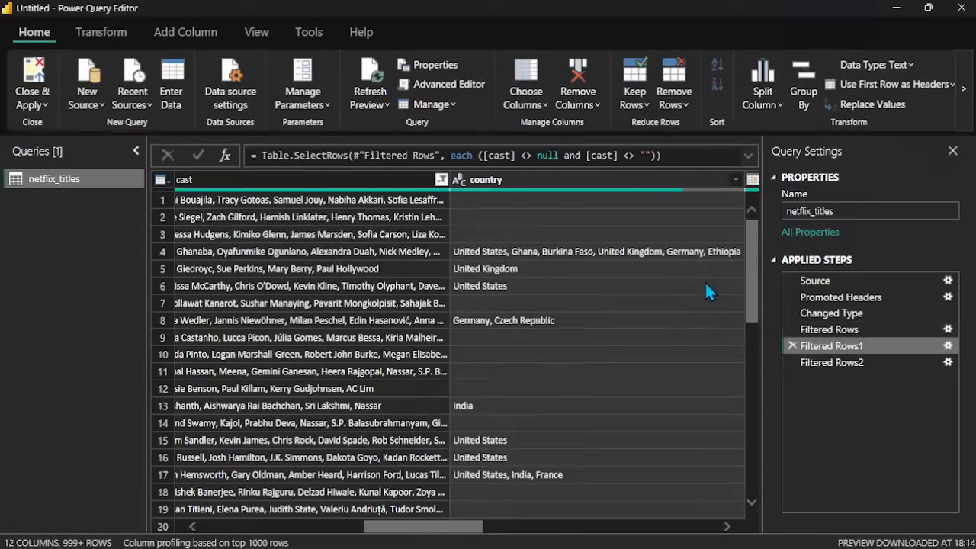
pyautogui.click(848, 365)
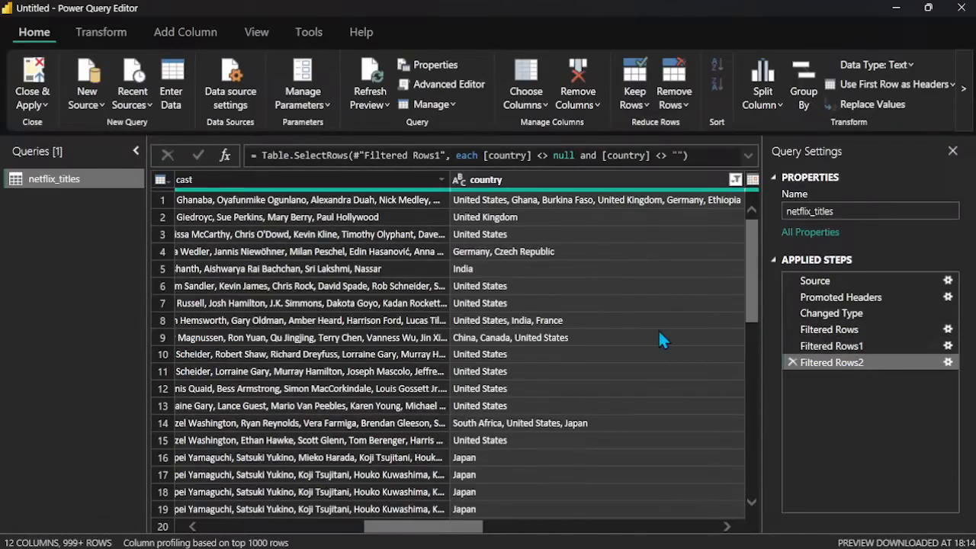
# Step: Examine the listed_in and description columns in the Filtered Rows2 step, checking both filter lists for blank entries
pyautogui.hscroll(3, 660, 340)
pyautogui.hscroll(8, 659, 332)
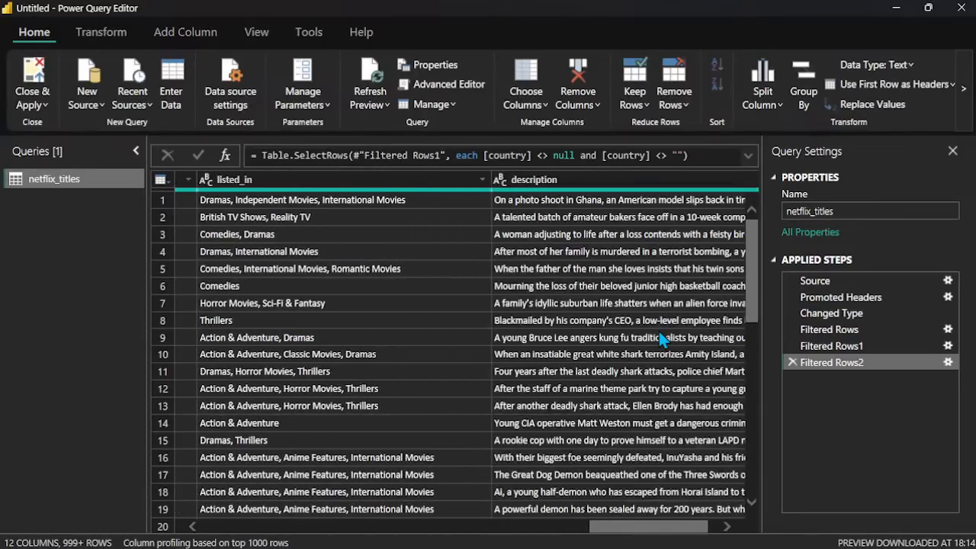
pyautogui.hscroll(-7, 662, 340)
pyautogui.hscroll(7, 662, 340)
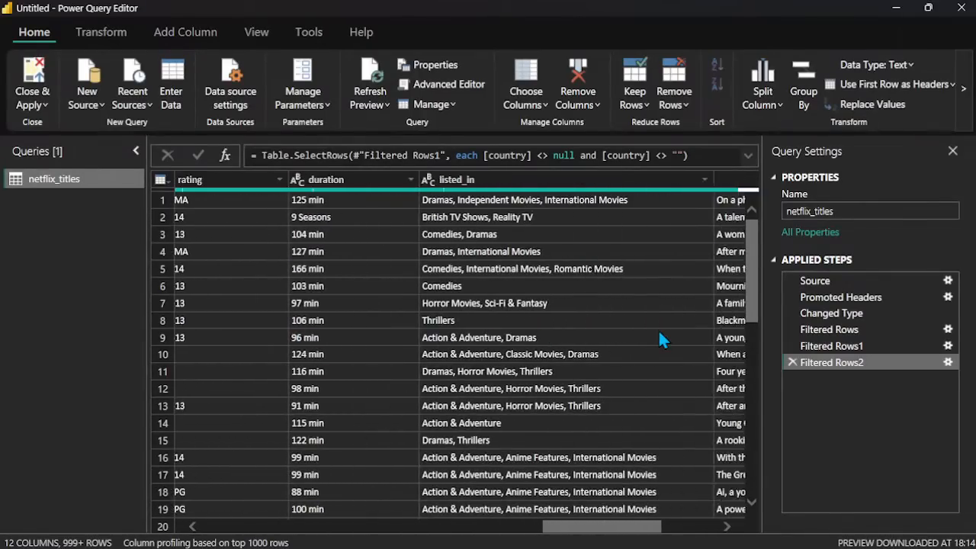
pyautogui.scroll(-2, 662, 340)
pyautogui.scroll(-9, 662, 340)
pyautogui.scroll(10, 662, 339)
pyautogui.hscroll(-1, 662, 340)
pyautogui.hscroll(2, 702, 216)
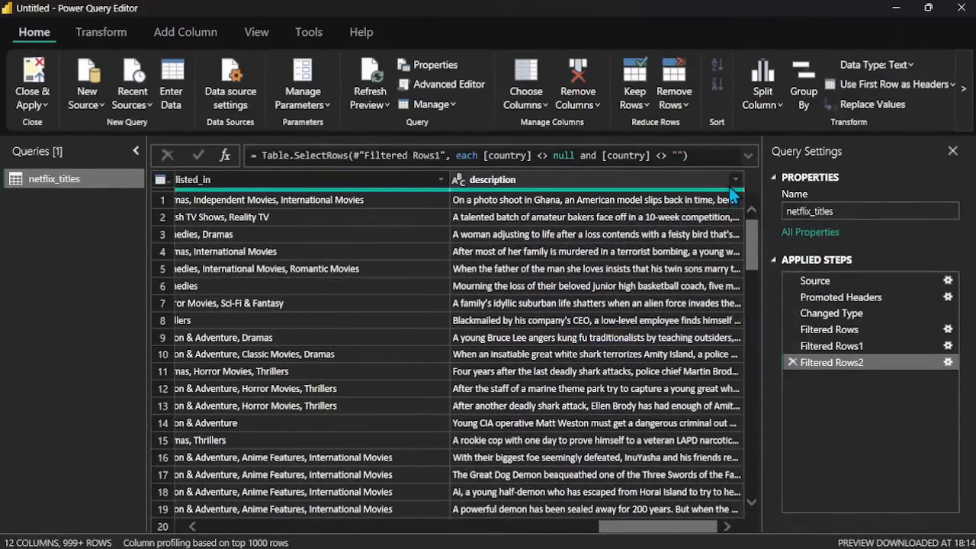
pyautogui.click(733, 182)
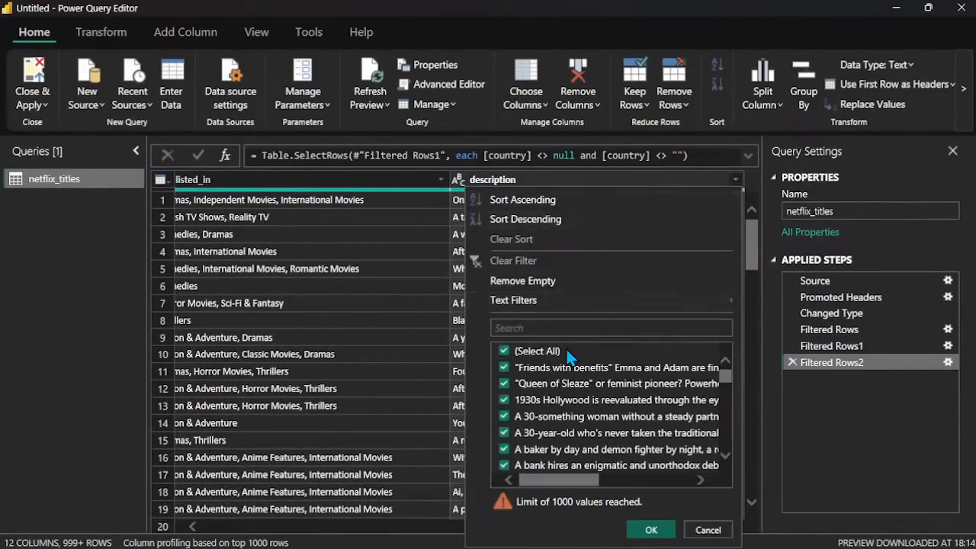
pyautogui.click(436, 179)
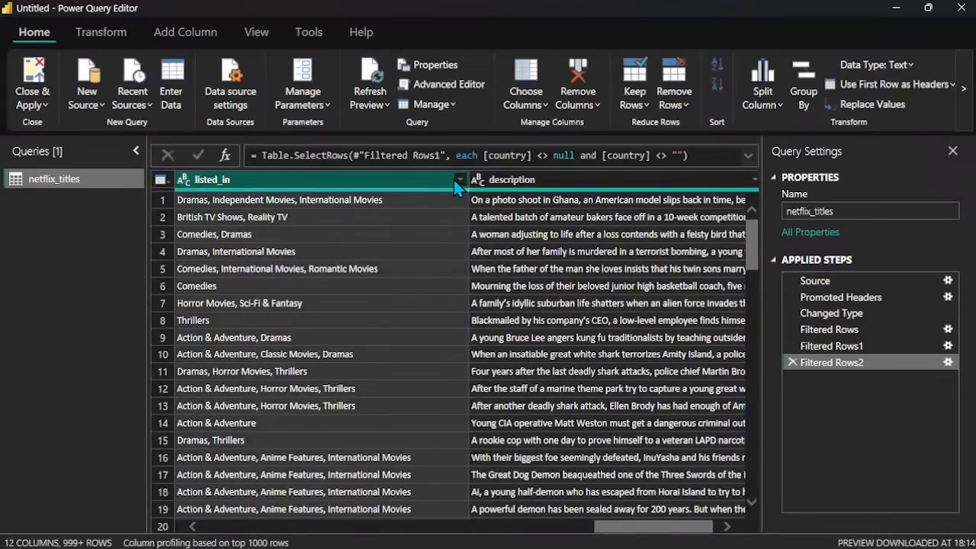
pyautogui.click(459, 179)
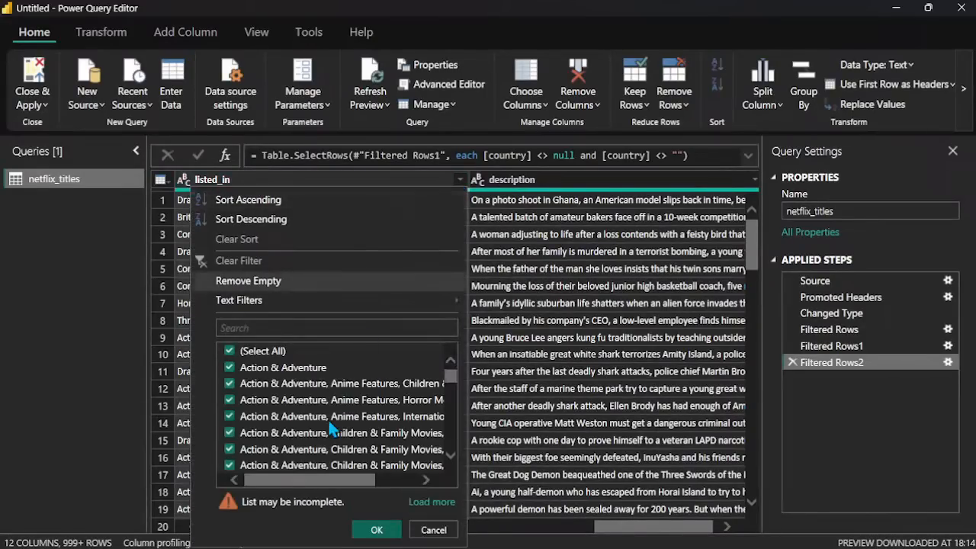
pyautogui.click(462, 184)
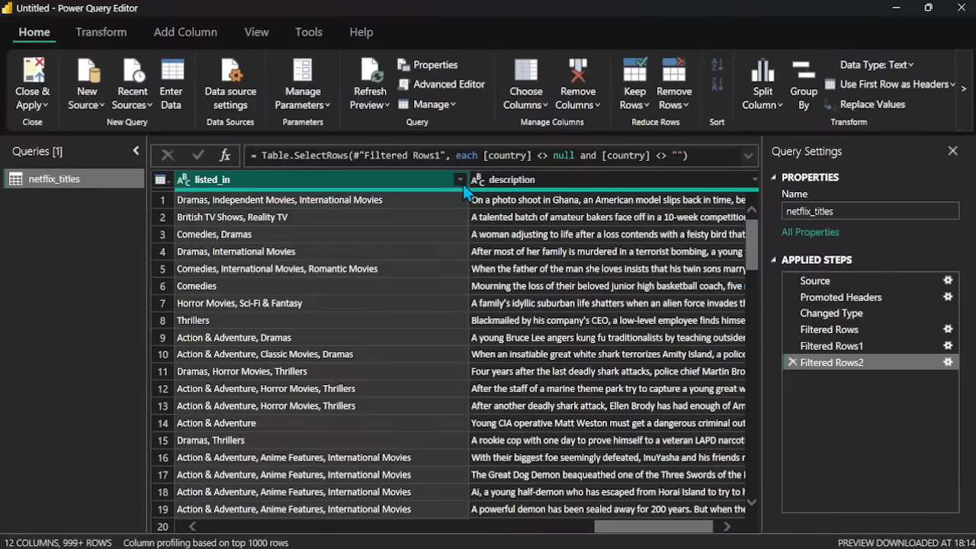
# Step: Check the filter lists of the rating and release_year columns for blank entries
pyautogui.hscroll(-10, 464, 309)
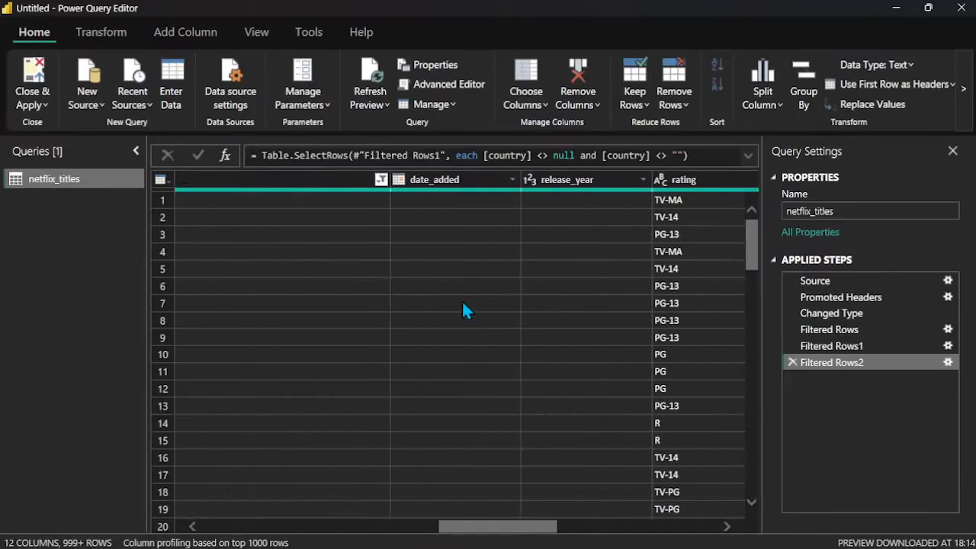
pyautogui.hscroll(1, 463, 309)
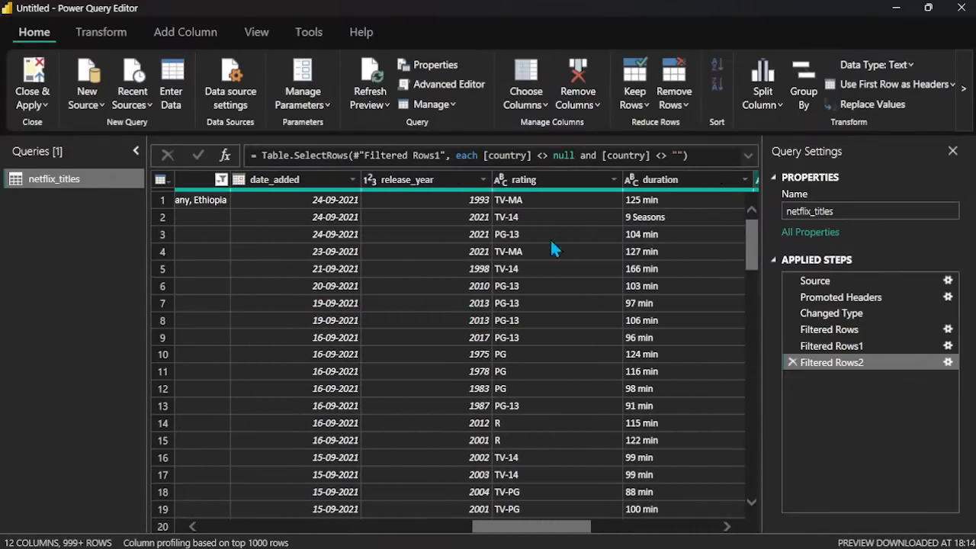
pyautogui.click(613, 180)
pyautogui.scroll(-1, 459, 375)
pyautogui.scroll(1, 459, 375)
pyautogui.click(581, 175)
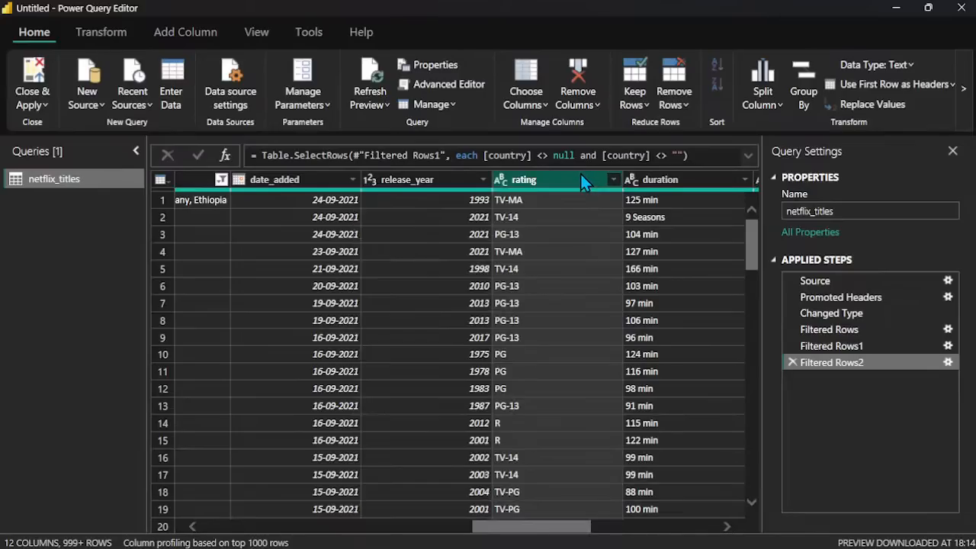
pyautogui.click(483, 180)
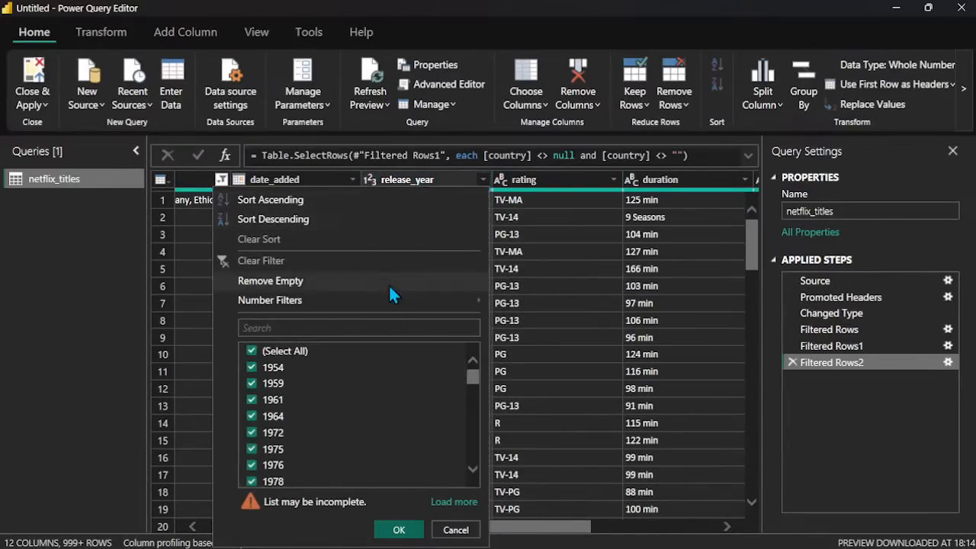
pyautogui.click(412, 183)
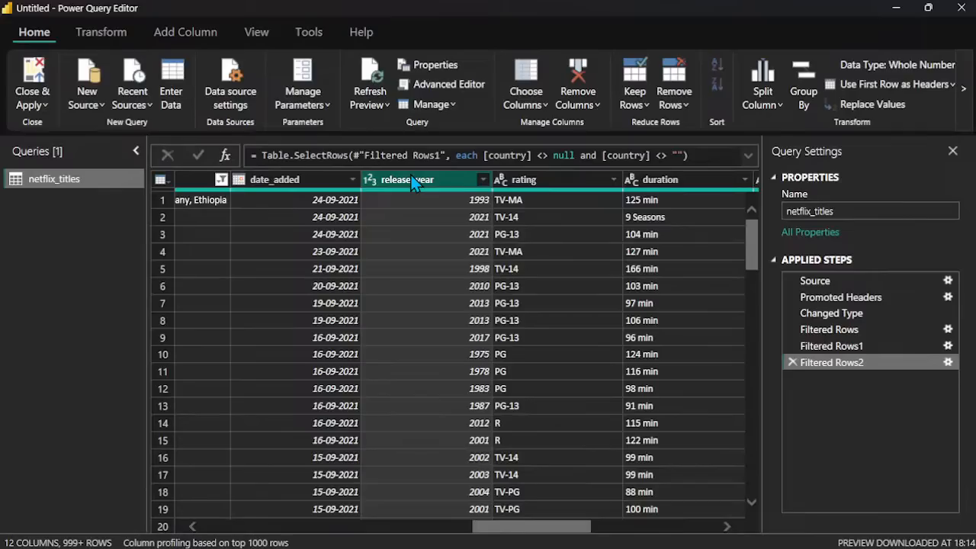
# Step: Check the show_id column's filter list for blank entries without applying a filter
pyautogui.hscroll(7, 413, 380)
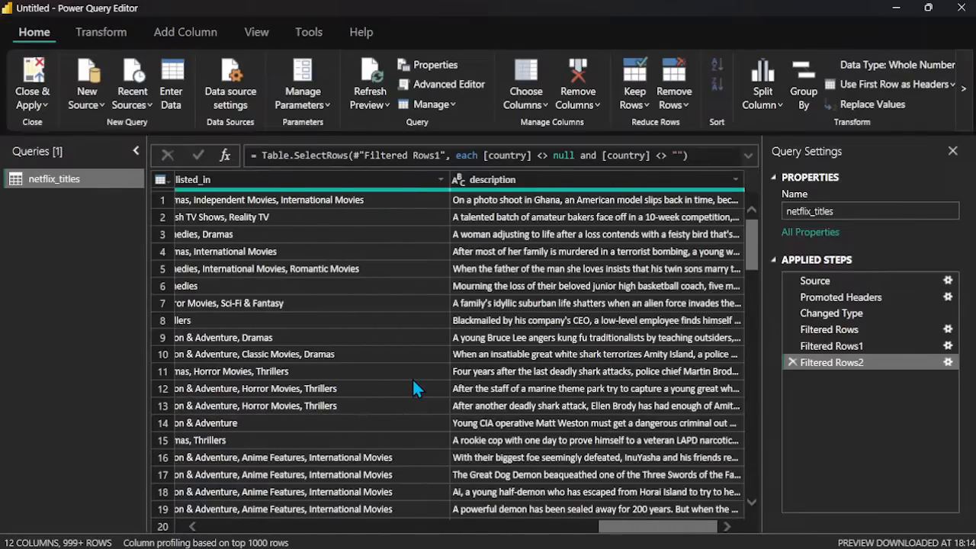
pyautogui.hscroll(-15, 412, 380)
pyautogui.hscroll(-5, 412, 388)
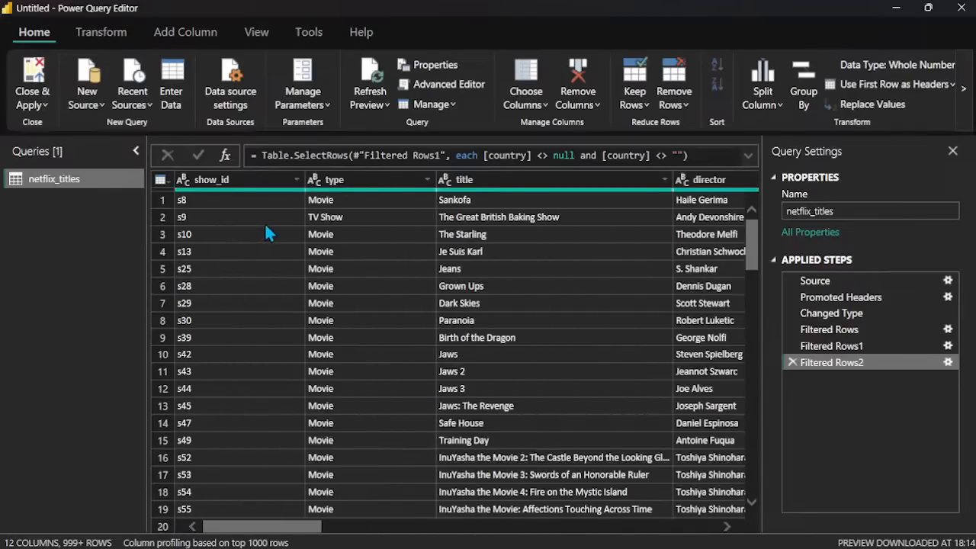
pyautogui.click(295, 179)
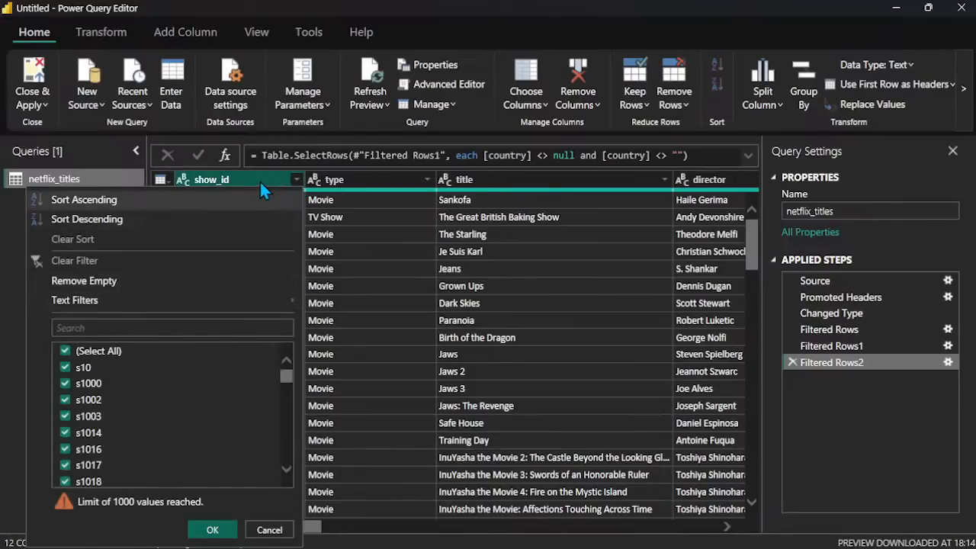
pyautogui.click(260, 183)
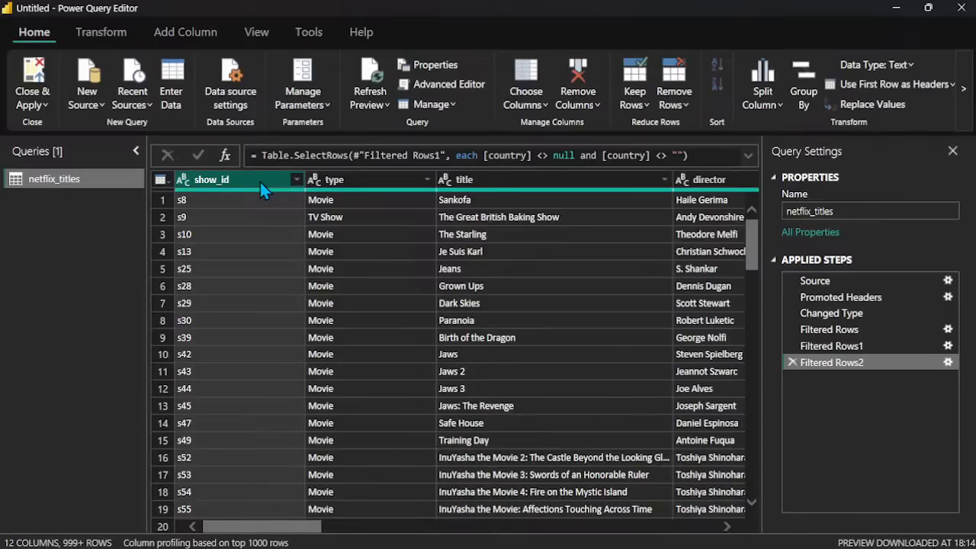
# Step: Remove the show_id column from the netflix_titles query
pyautogui.scroll(-10, 259, 270)
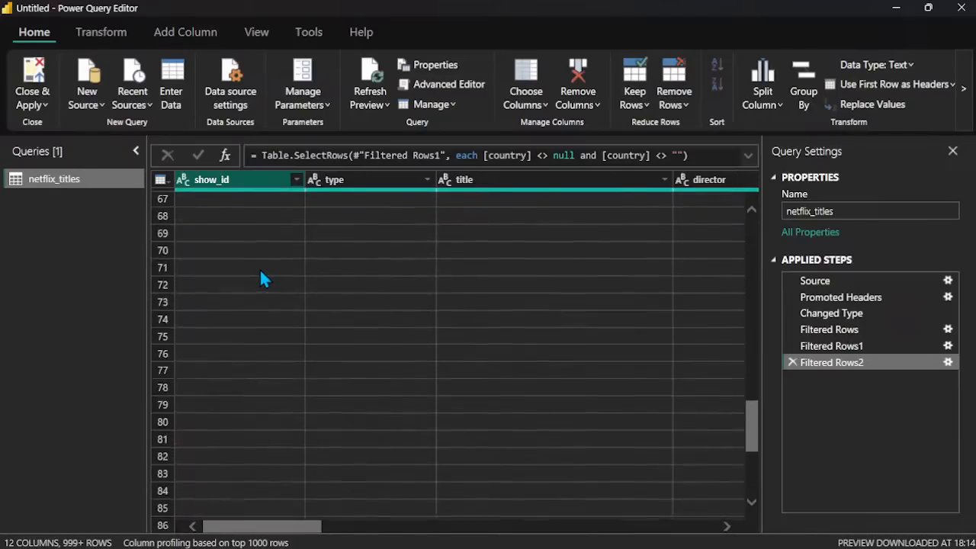
pyautogui.scroll(10, 260, 273)
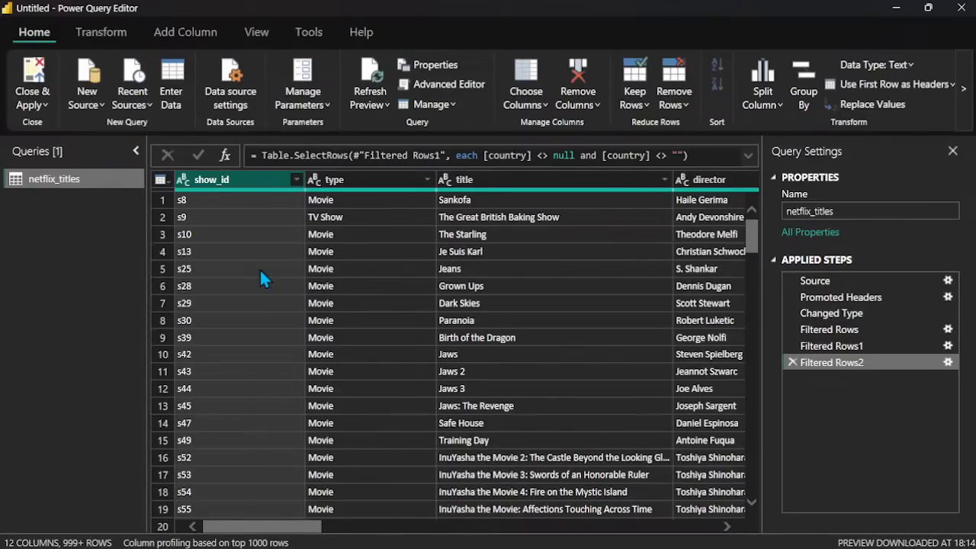
pyautogui.scroll(-3, 259, 278)
pyautogui.scroll(3, 259, 279)
pyautogui.click(577, 105)
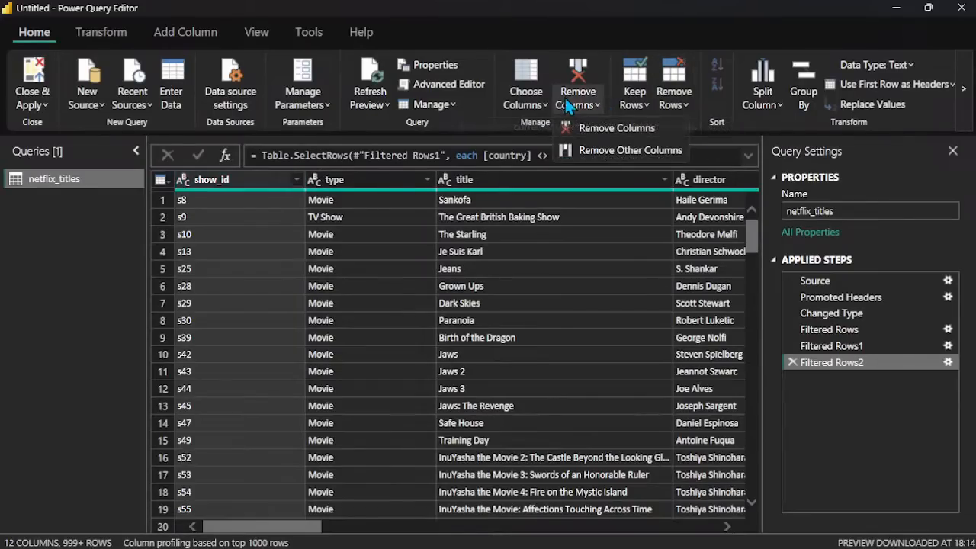
pyautogui.click(608, 129)
# Step: Review the remaining columns of netflix_titles, from title through description, to judge which are still needed
pyautogui.hscroll(10, 466, 255)
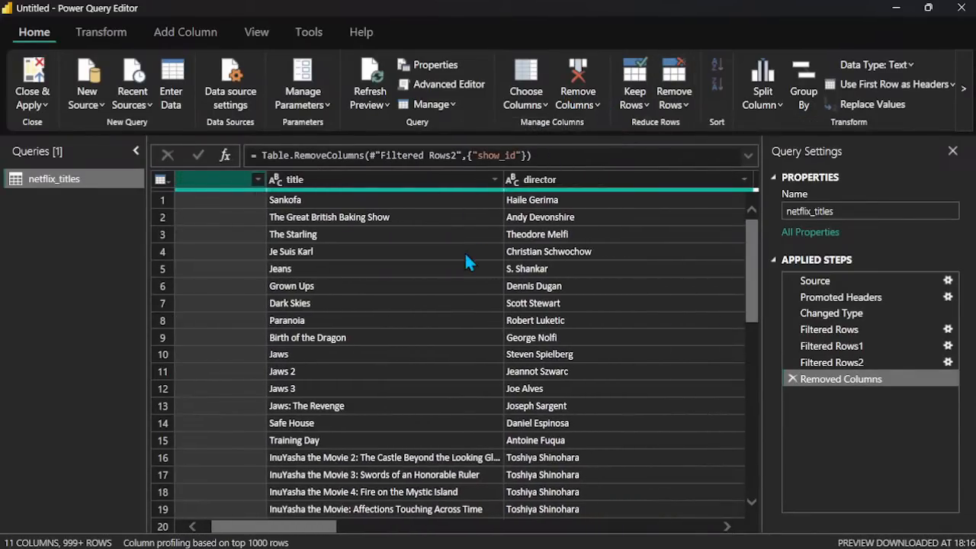
pyautogui.hscroll(10, 466, 261)
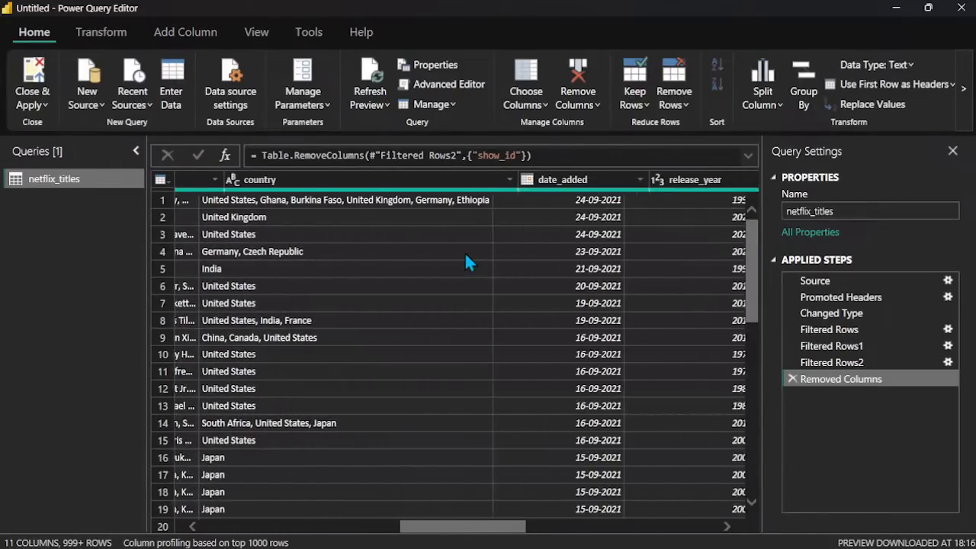
pyautogui.hscroll(8, 466, 256)
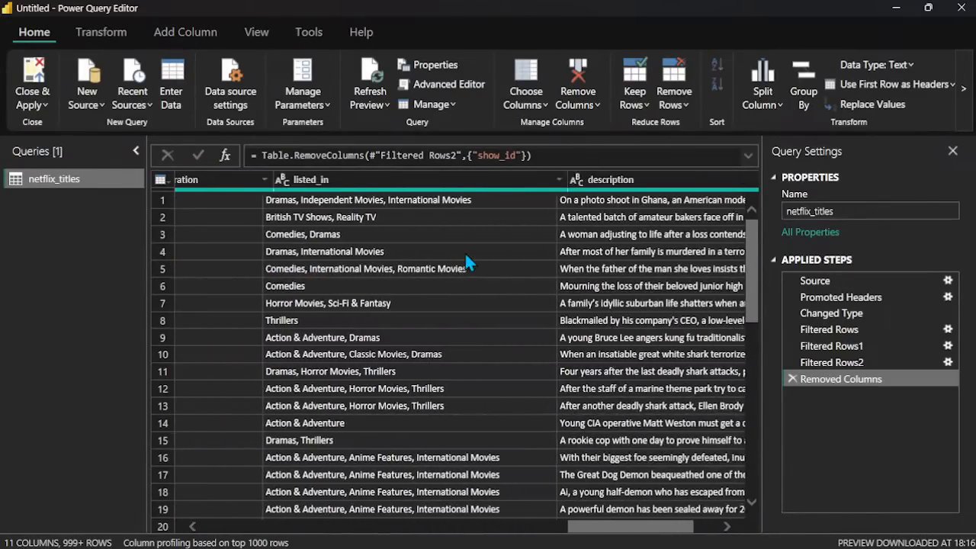
pyautogui.hscroll(3, 465, 255)
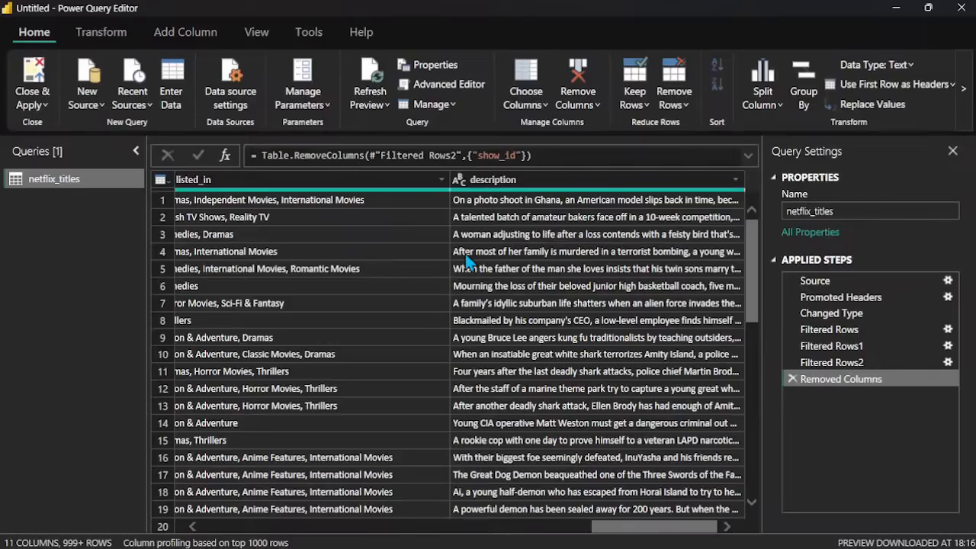
pyautogui.hscroll(-3, 418, 225)
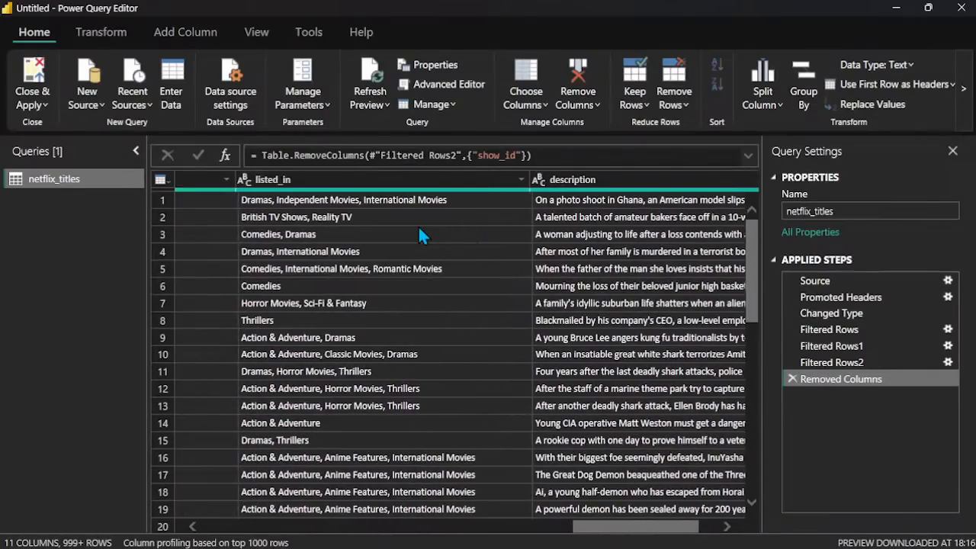
pyautogui.hscroll(-3, 401, 321)
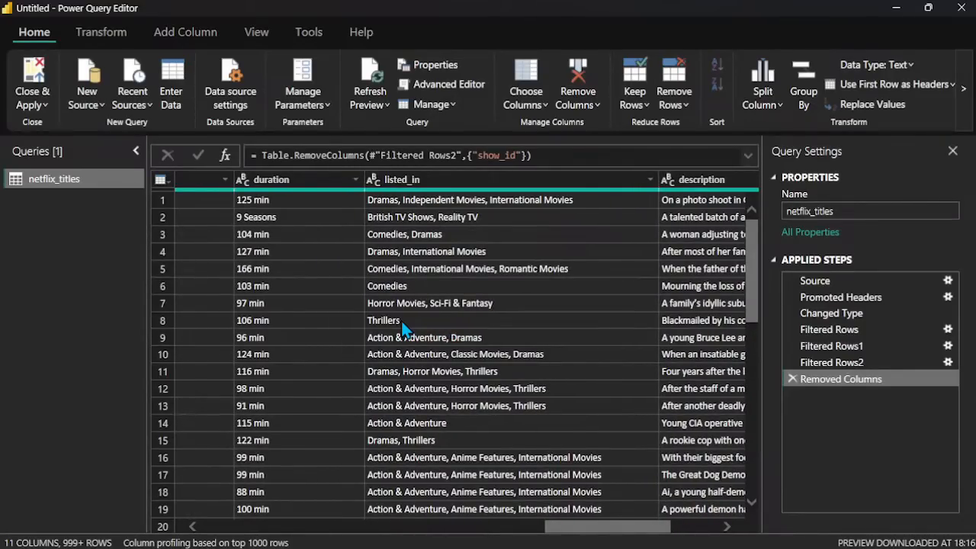
pyautogui.hscroll(-6, 404, 328)
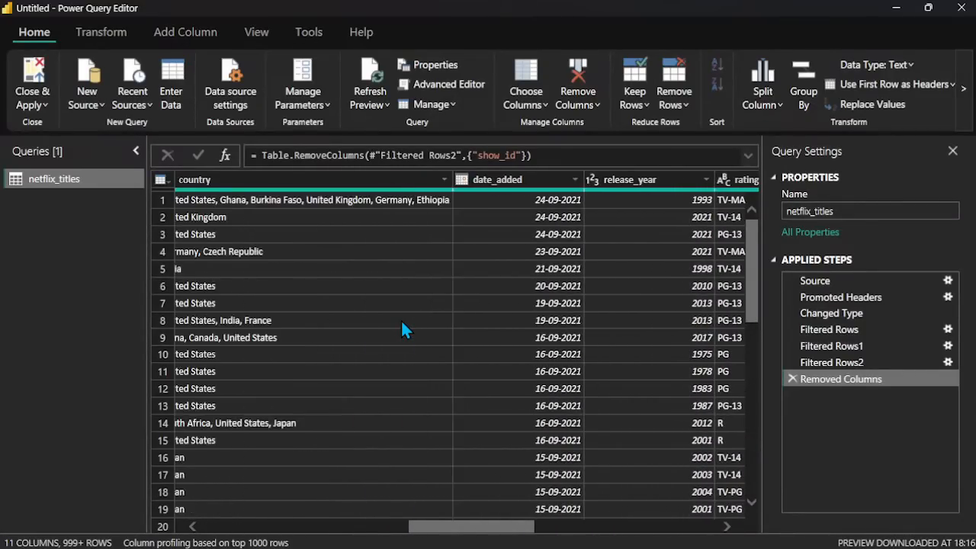
pyautogui.hscroll(3, 404, 328)
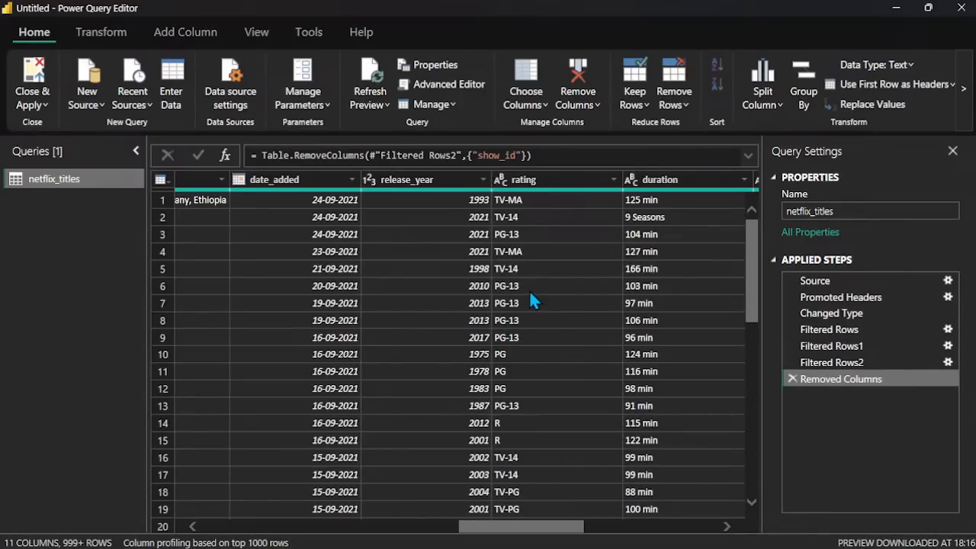
pyautogui.hscroll(-4, 534, 301)
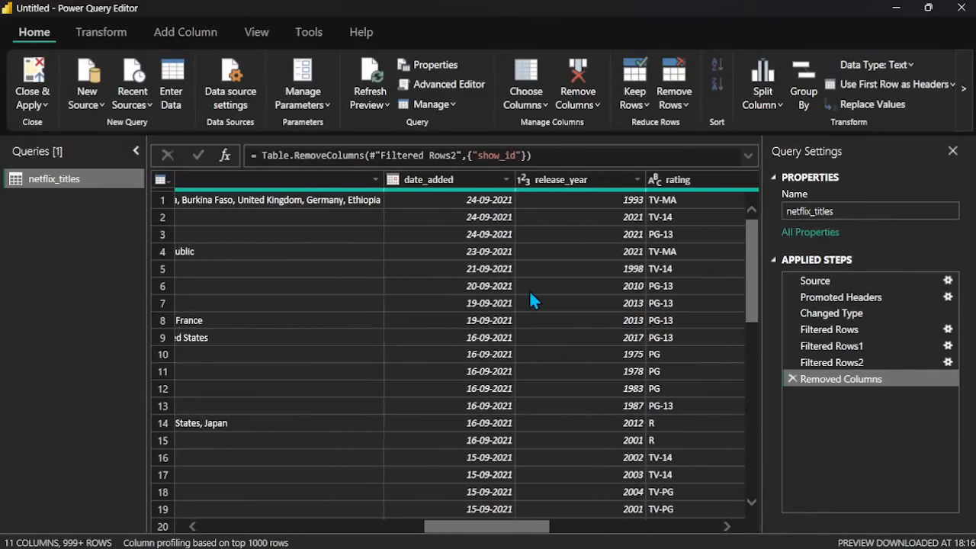
pyautogui.hscroll(5, 534, 301)
pyautogui.hscroll(2, 532, 301)
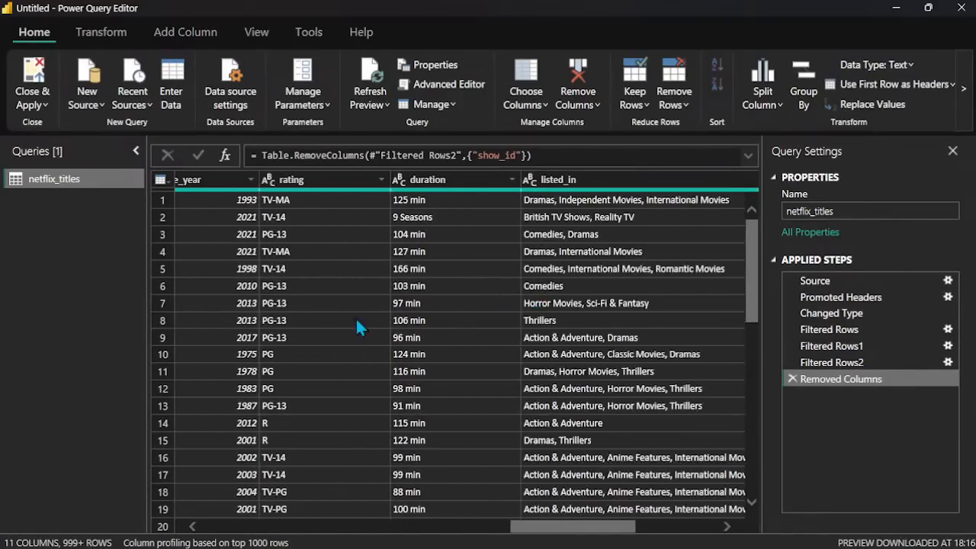
pyautogui.hscroll(-3, 320, 321)
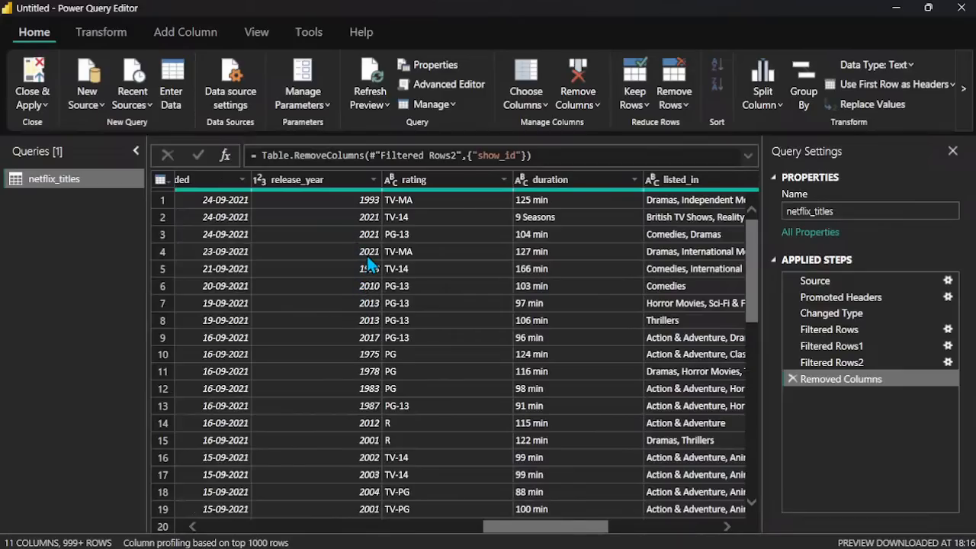
pyautogui.hscroll(-4, 367, 255)
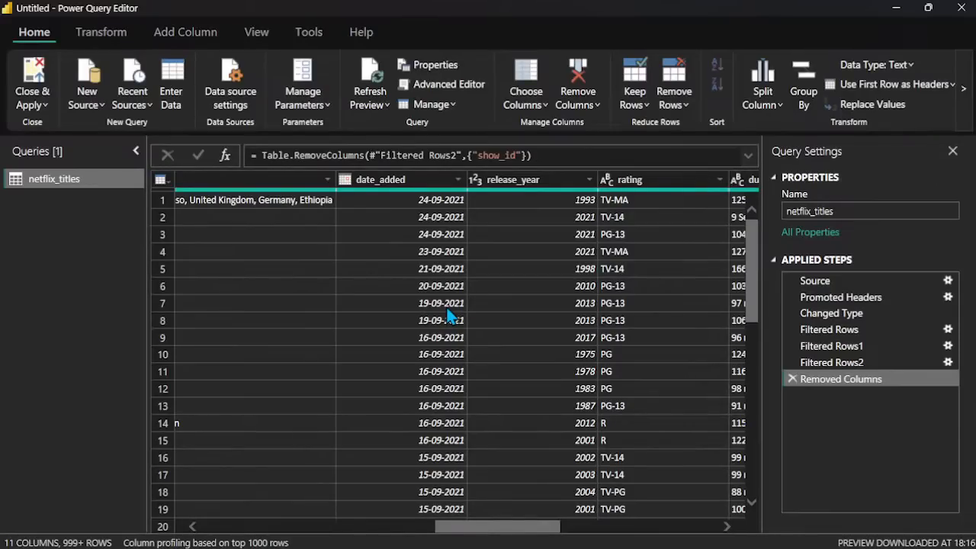
pyautogui.hscroll(-10, 450, 313)
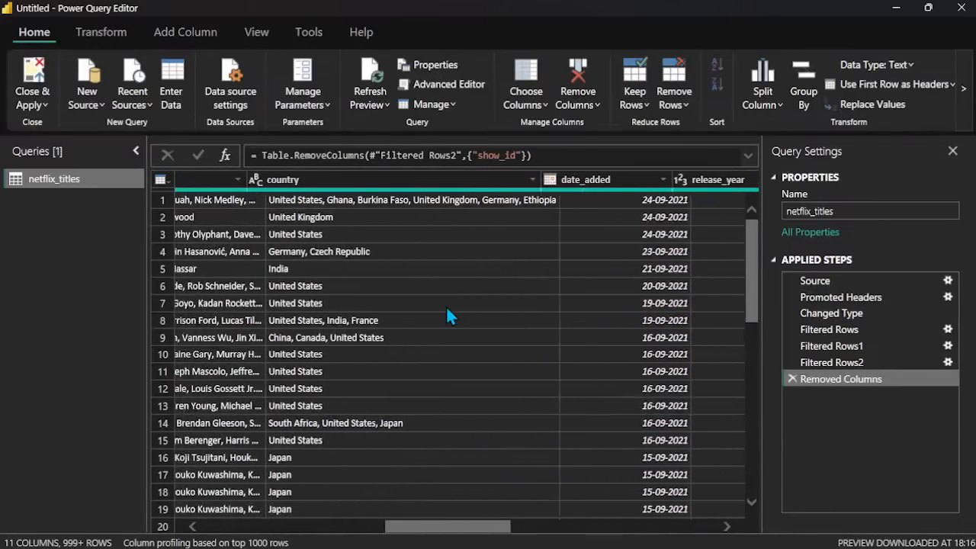
pyautogui.hscroll(-3, 447, 311)
# Step: Remove the description column from the netflix_titles query
pyautogui.hscroll(15, 447, 311)
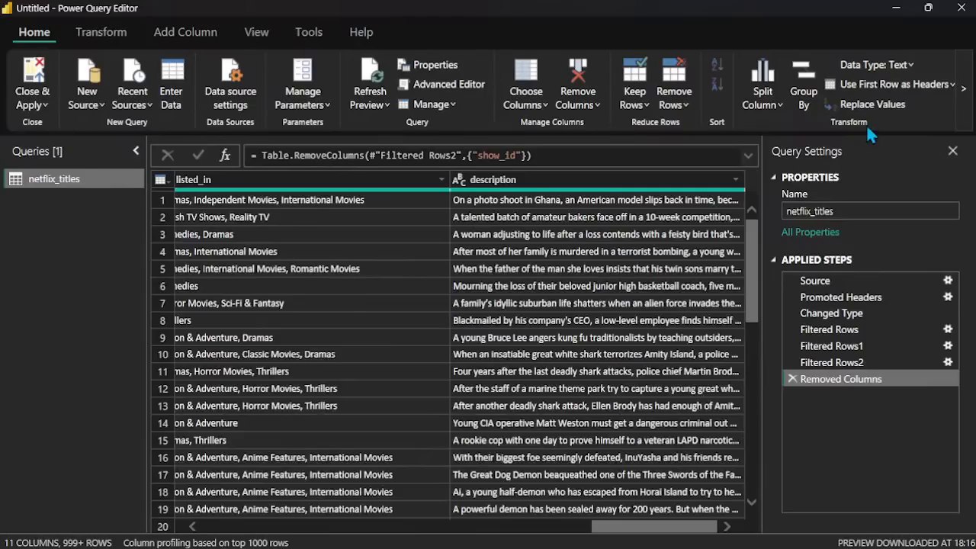
pyautogui.click(632, 188)
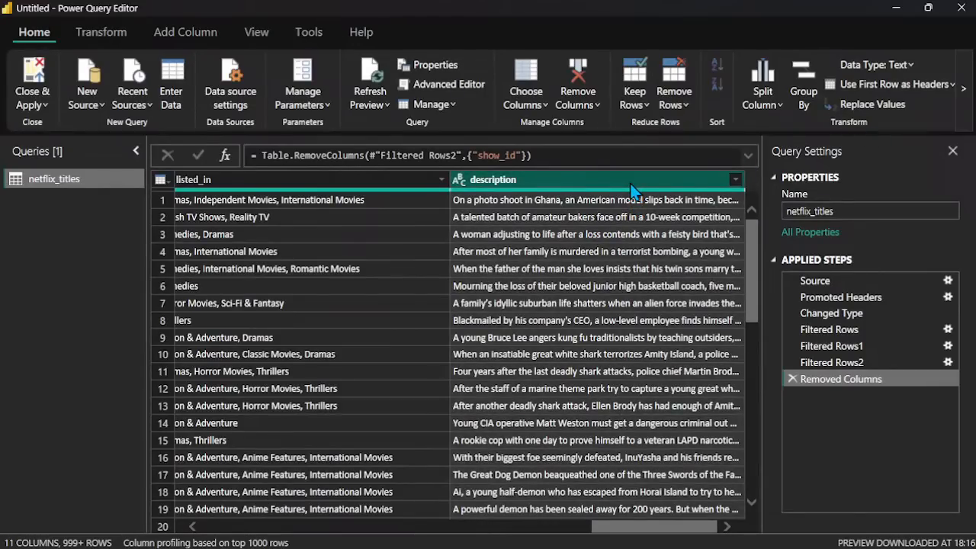
pyautogui.click(584, 105)
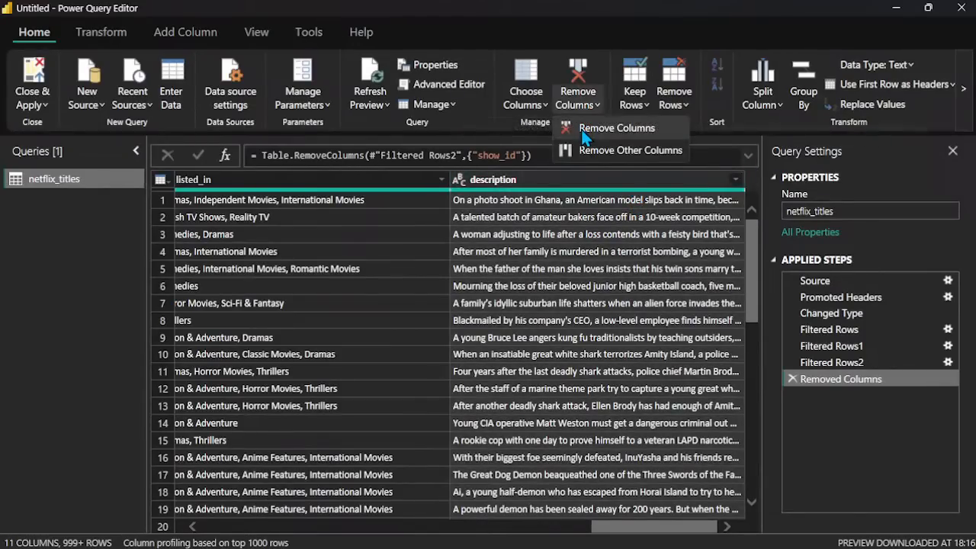
pyautogui.click(584, 131)
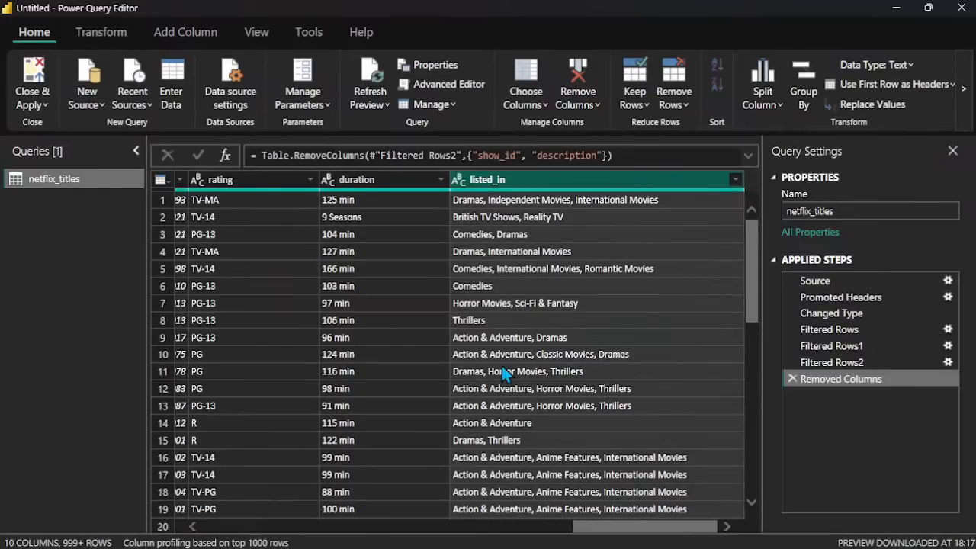
# Step: Filter the type column to keep only the Movie rows
pyautogui.hscroll(-10, 503, 372)
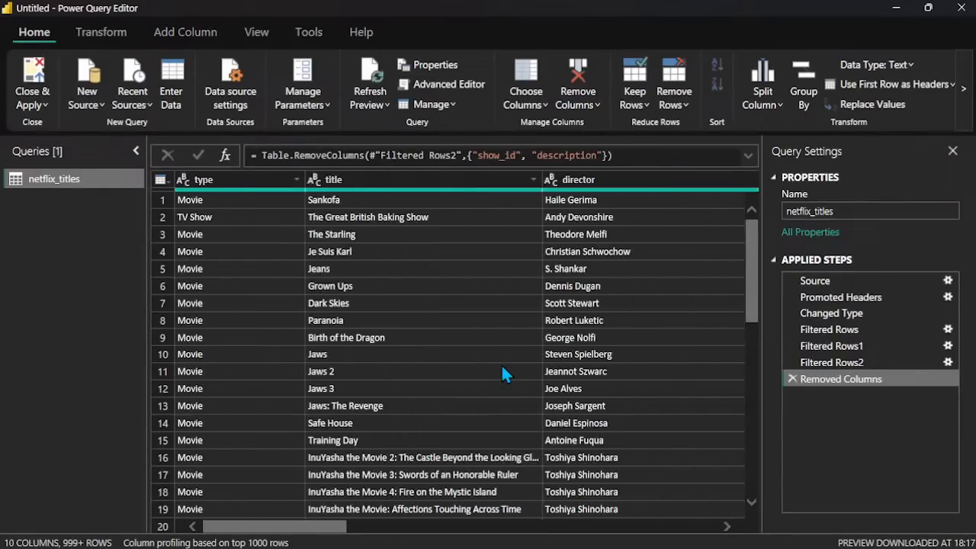
pyautogui.click(297, 178)
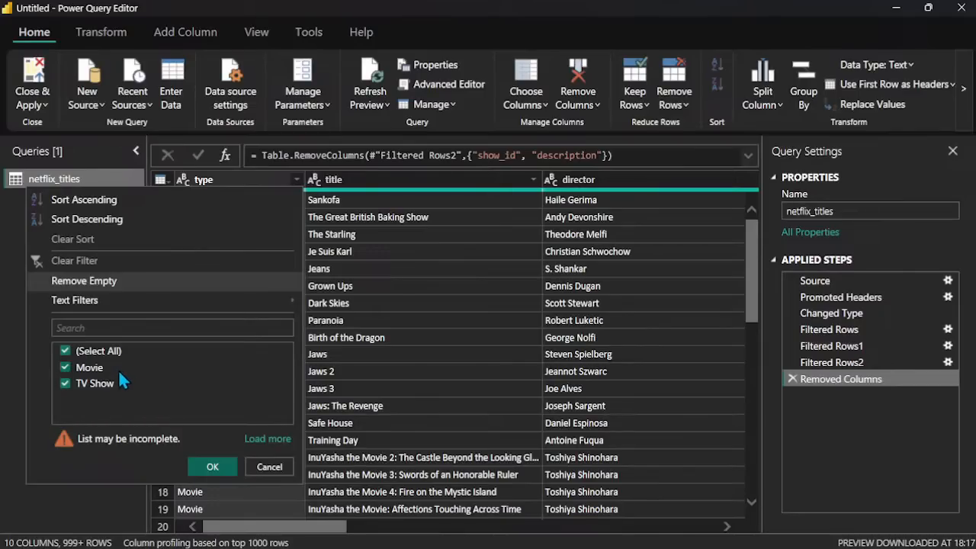
pyautogui.click(65, 352)
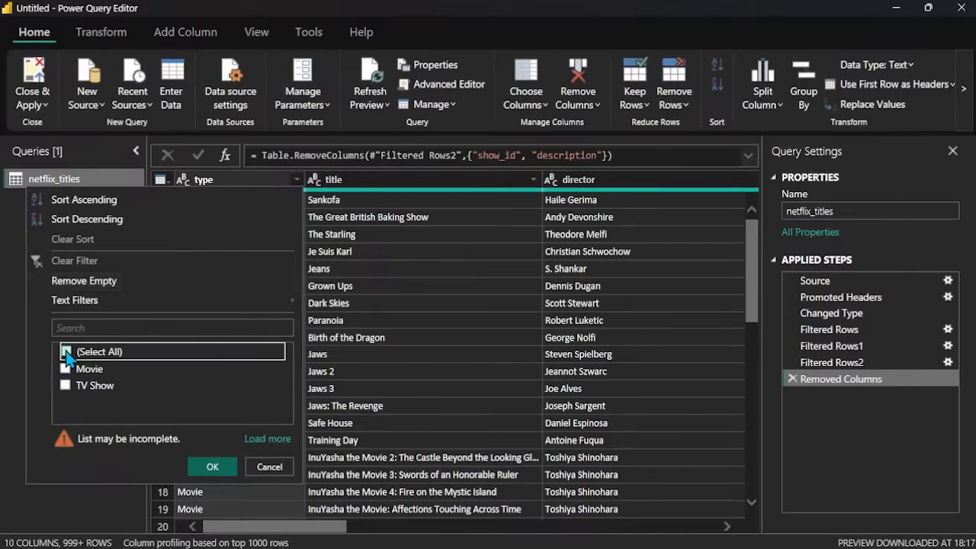
pyautogui.click(67, 369)
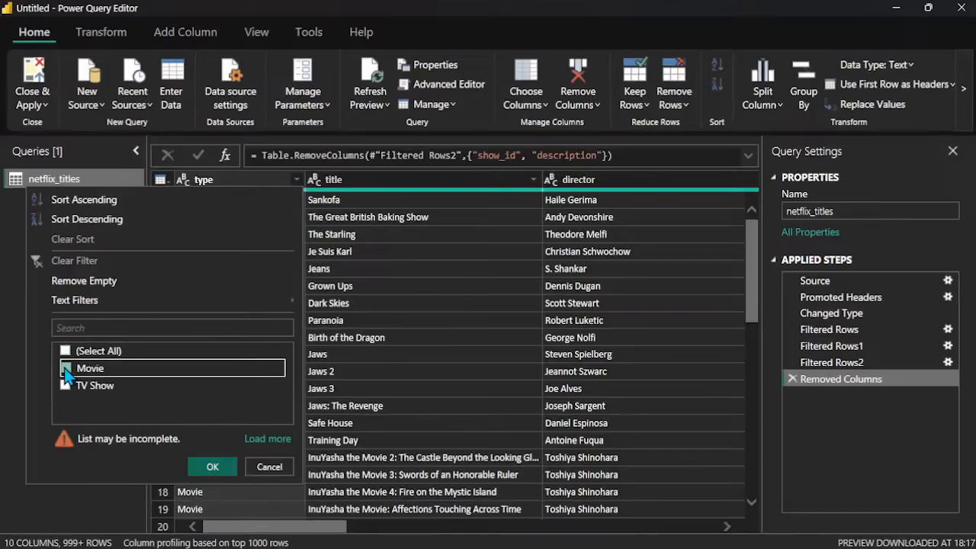
pyautogui.click(212, 468)
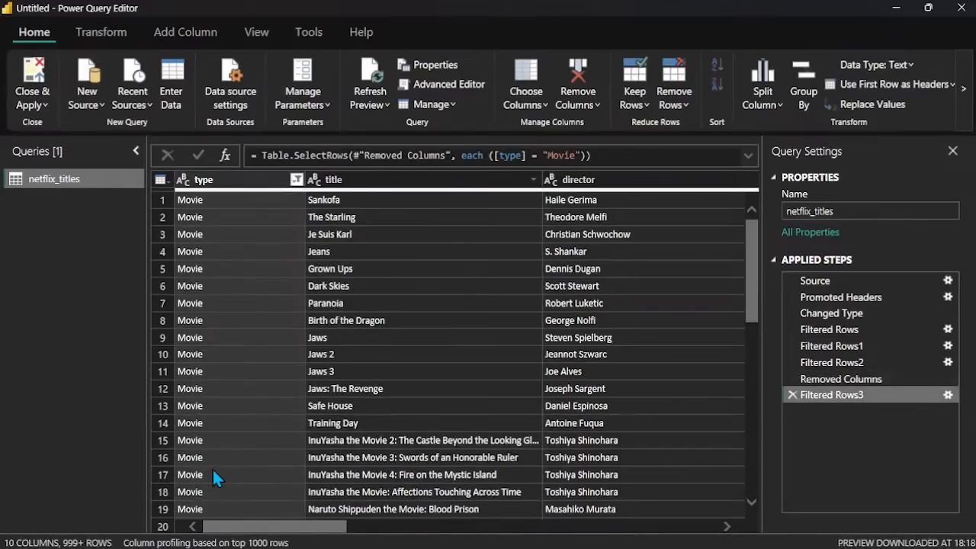
# Step: Examine the Movie rows down the table and across its columns, checking the type entries and the duration values
pyautogui.scroll(-20, 265, 377)
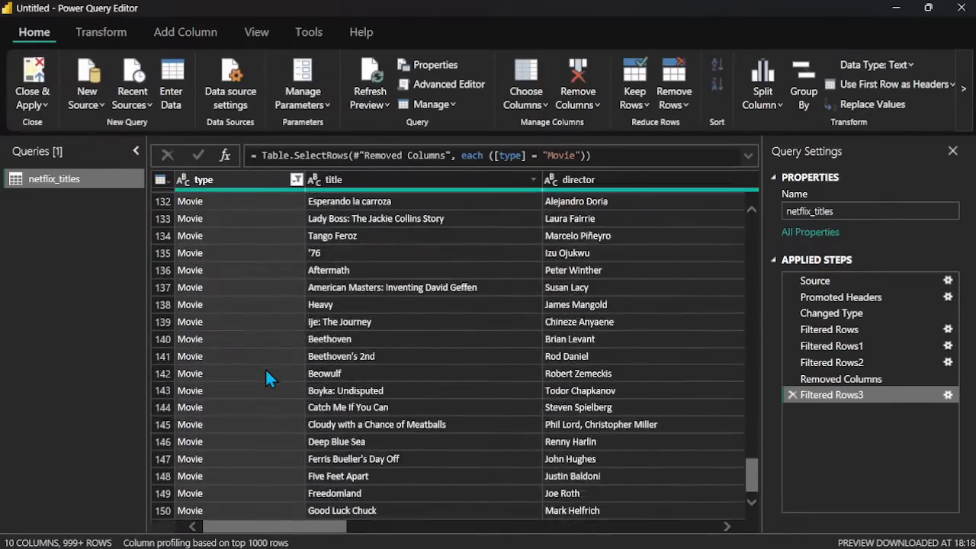
pyautogui.scroll(-20, 268, 377)
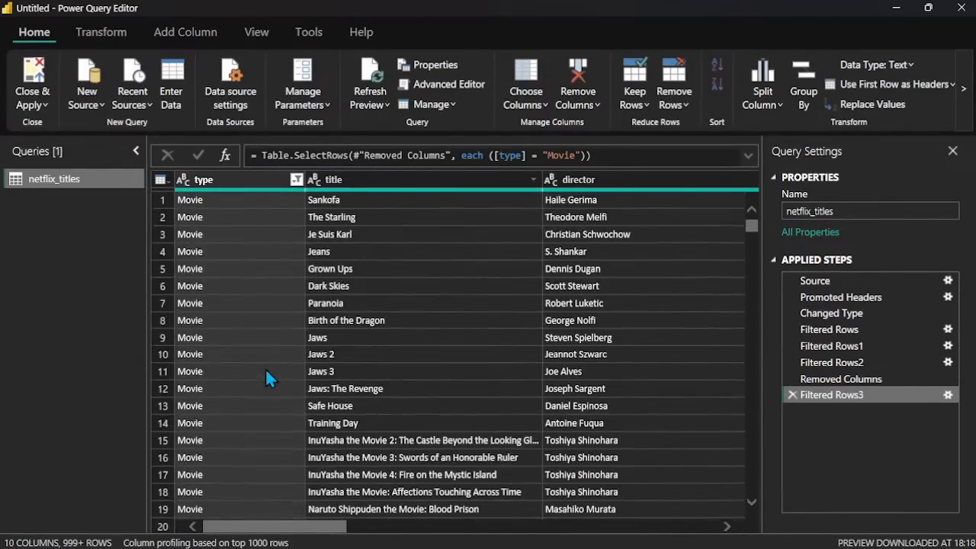
pyautogui.scroll(-4, 265, 370)
pyautogui.scroll(4, 265, 370)
pyautogui.scroll(-6, 393, 424)
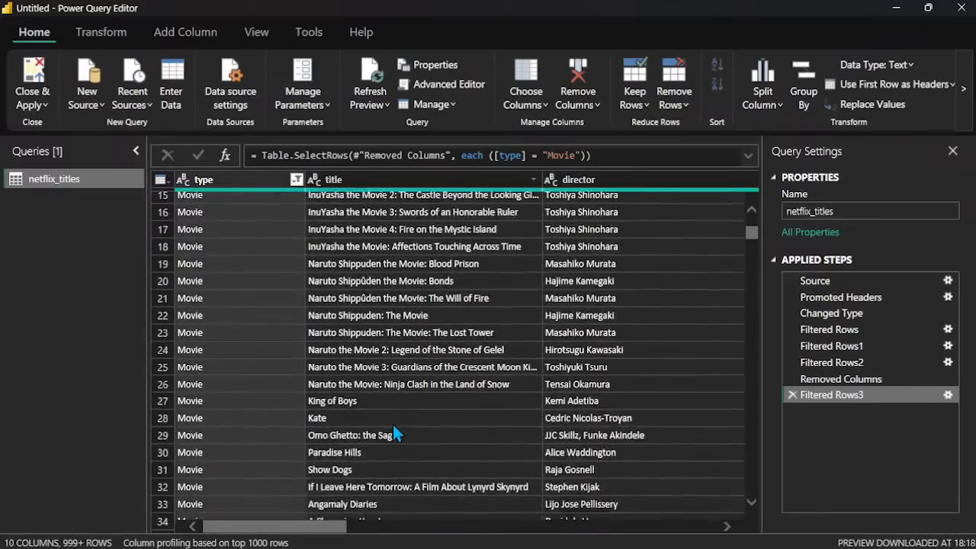
pyautogui.scroll(4, 392, 424)
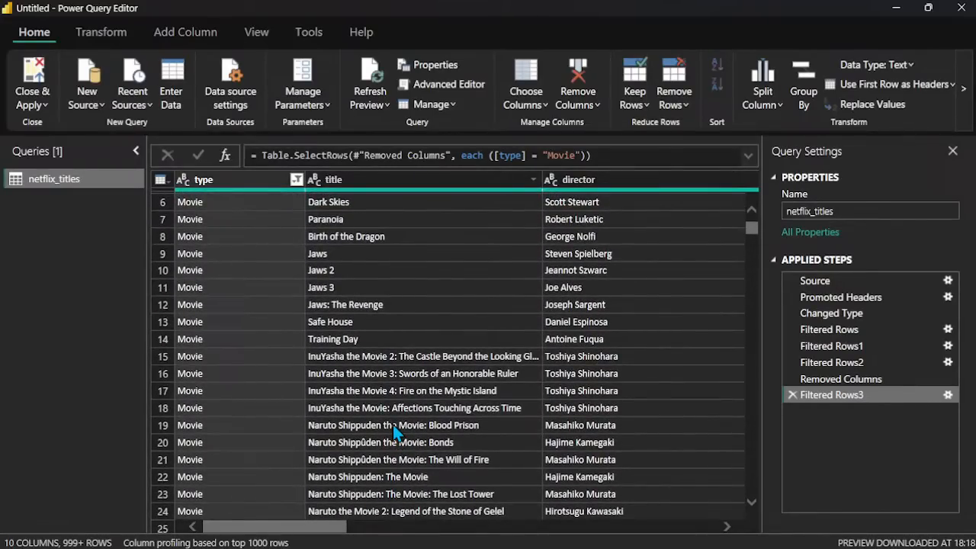
pyautogui.scroll(-10, 394, 427)
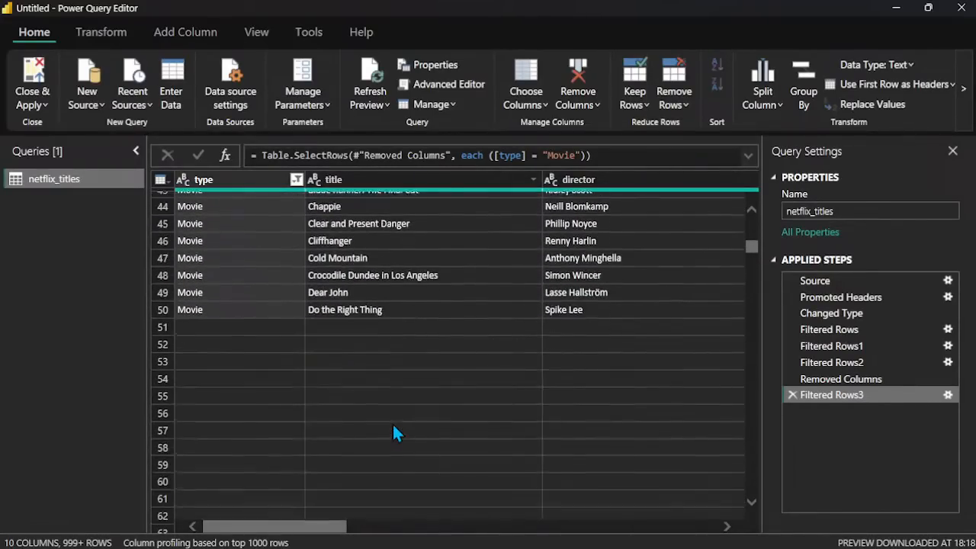
pyautogui.scroll(12, 393, 428)
pyautogui.hscroll(4, 393, 426)
pyautogui.hscroll(2, 404, 423)
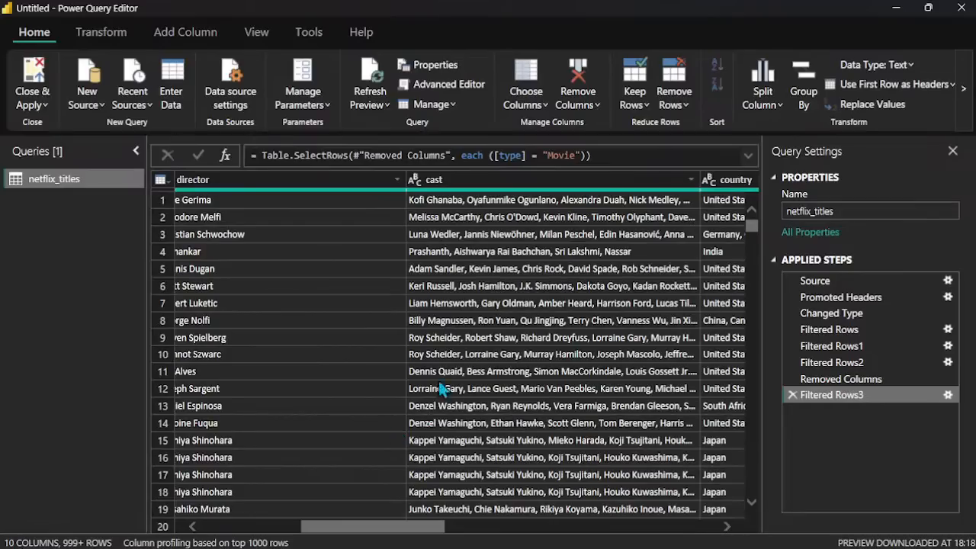
pyautogui.hscroll(2, 523, 338)
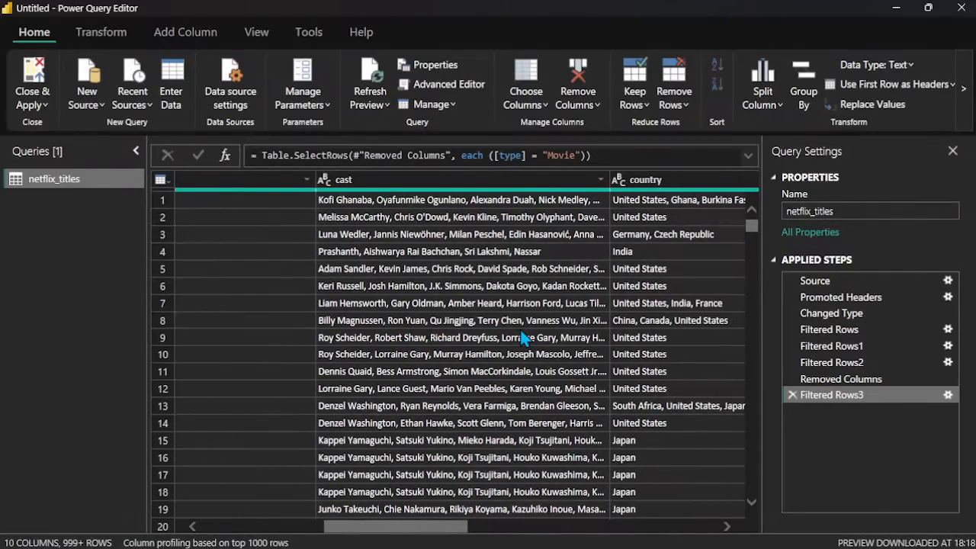
pyautogui.hscroll(3, 524, 338)
pyautogui.hscroll(4, 574, 326)
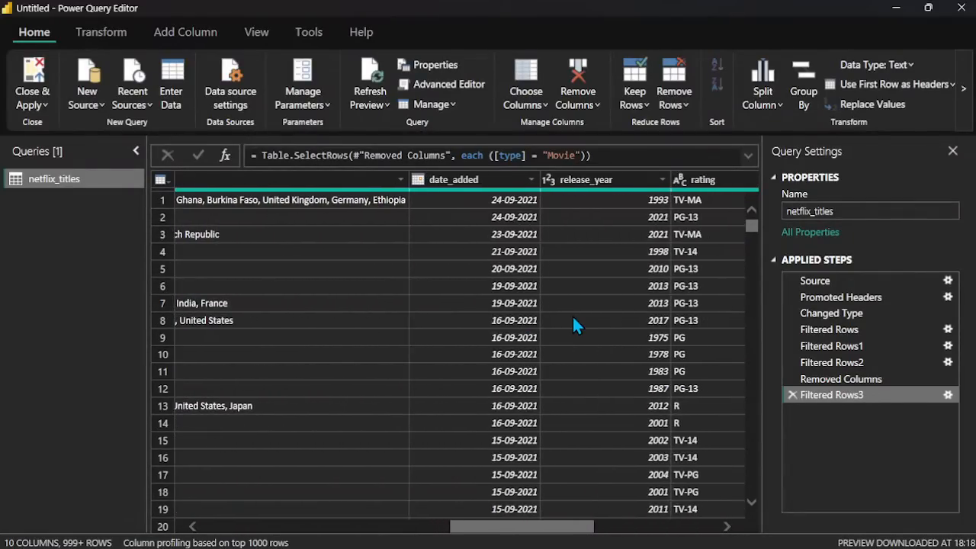
pyautogui.hscroll(2, 575, 326)
pyautogui.hscroll(1, 576, 327)
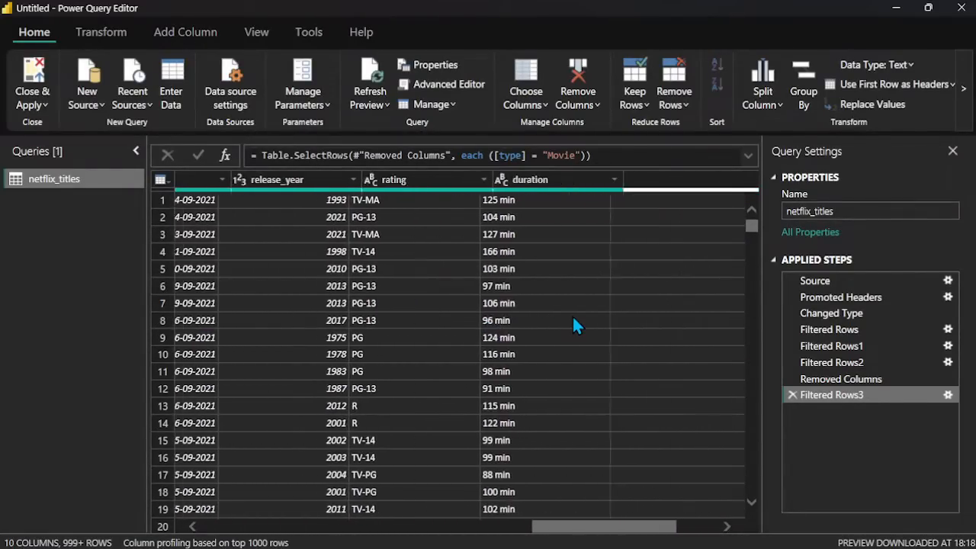
# Step: Change the type column's filter to keep only TV Show rows, excluding Movie
pyautogui.hscroll(-15, 576, 327)
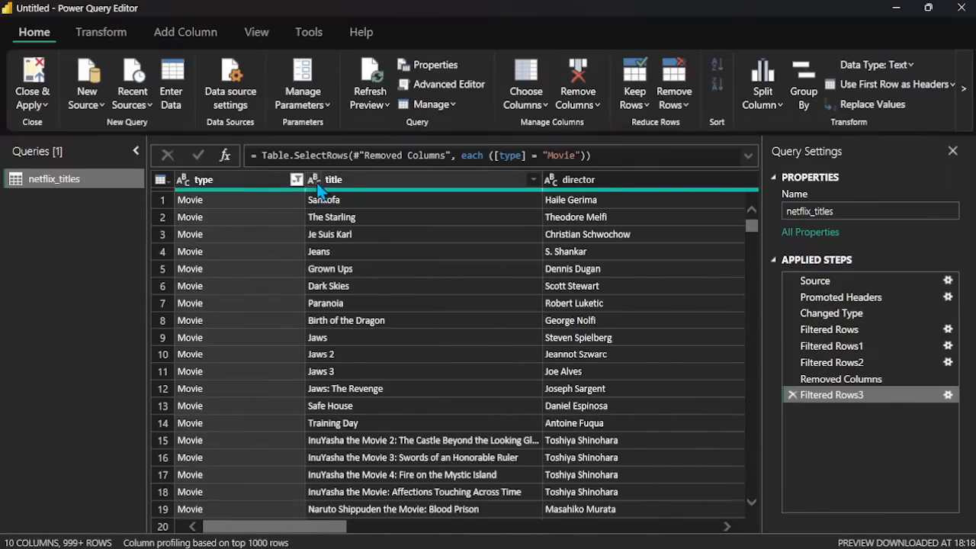
pyautogui.click(296, 180)
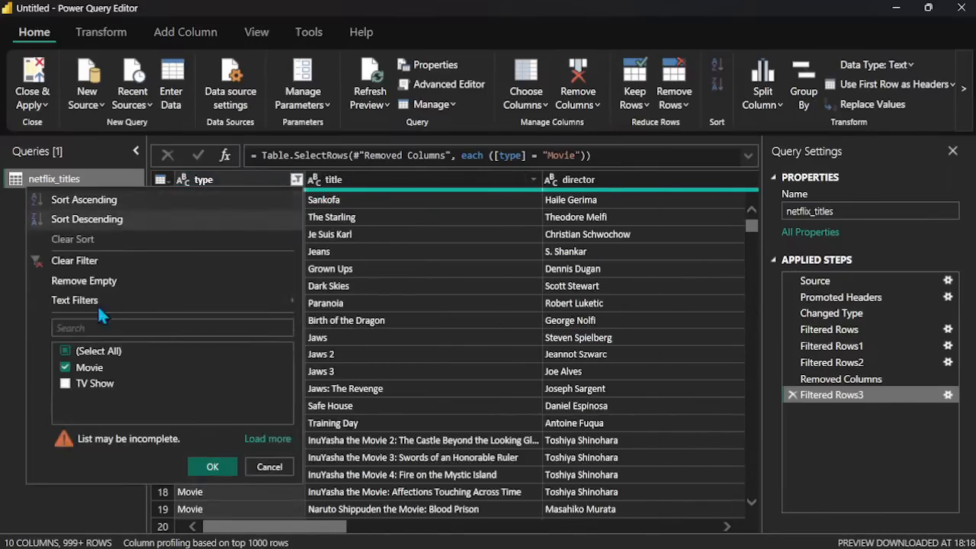
pyautogui.click(64, 368)
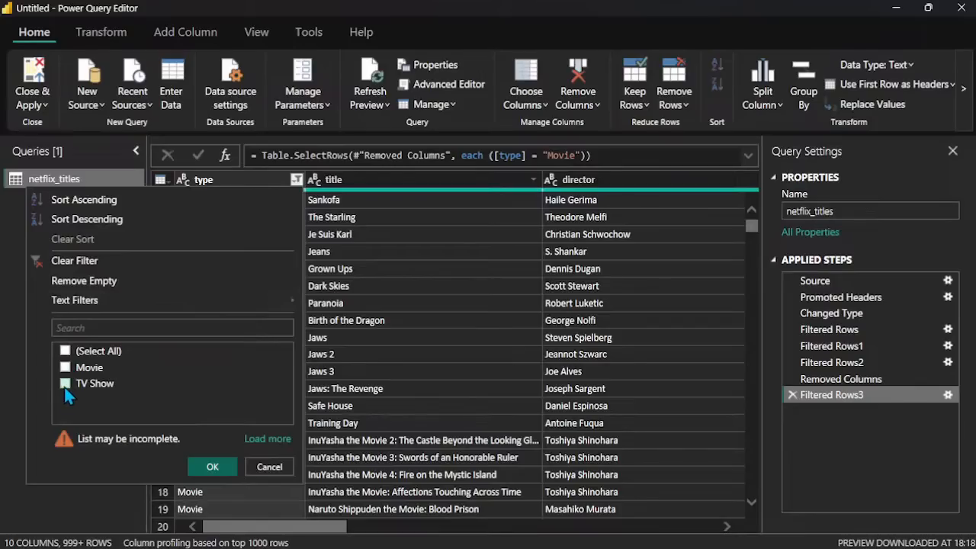
pyautogui.click(64, 388)
pyautogui.click(208, 471)
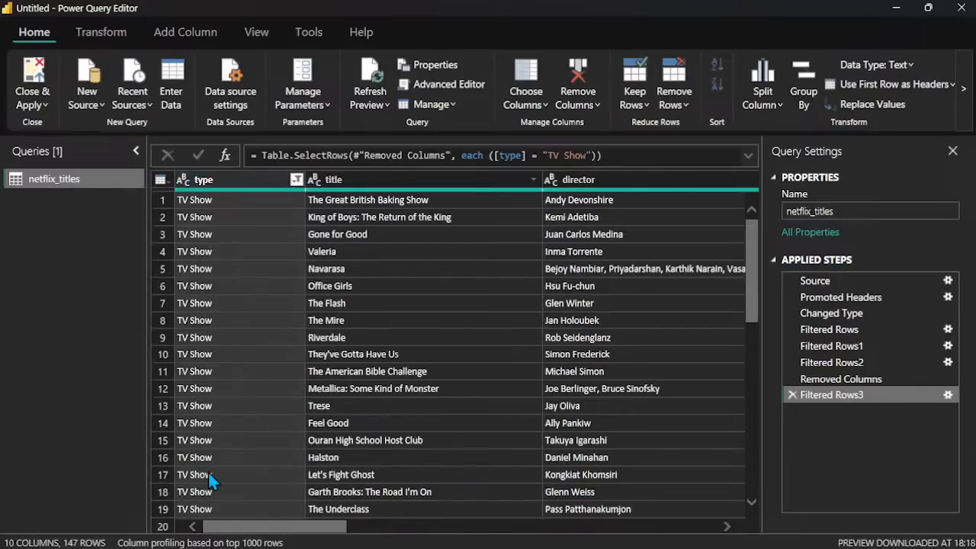
# Step: Examine the TV Show rows down to the end of the table and across its columns
pyautogui.scroll(-20, 246, 427)
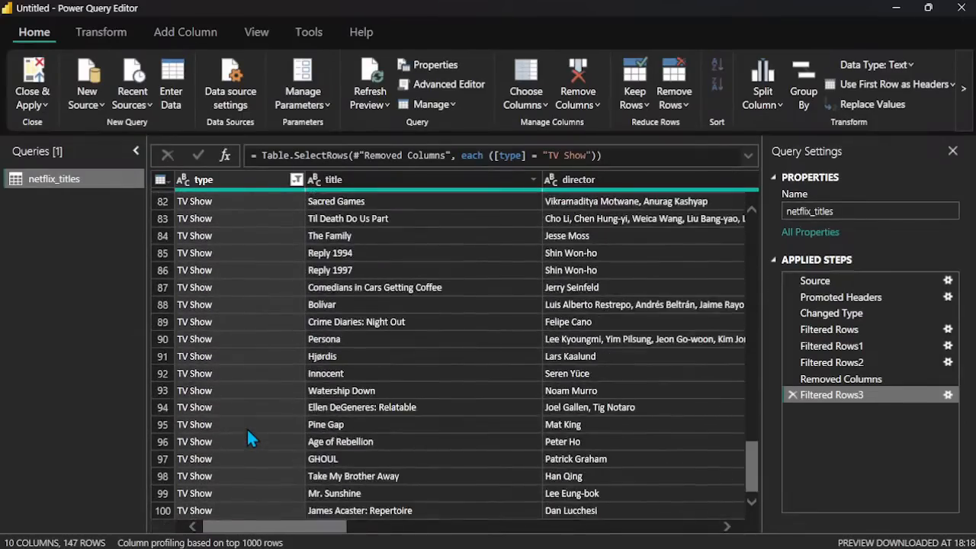
pyautogui.scroll(-10, 246, 438)
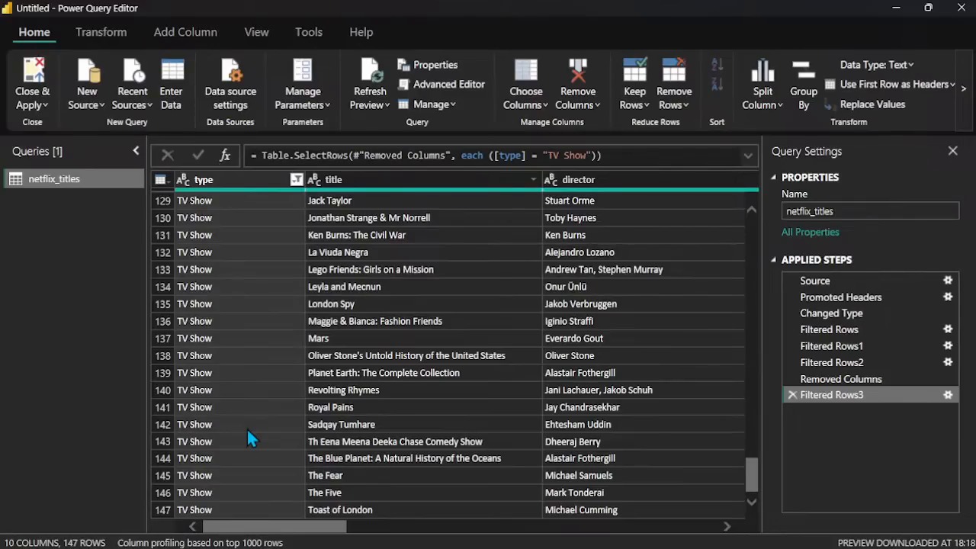
pyautogui.scroll(20, 246, 427)
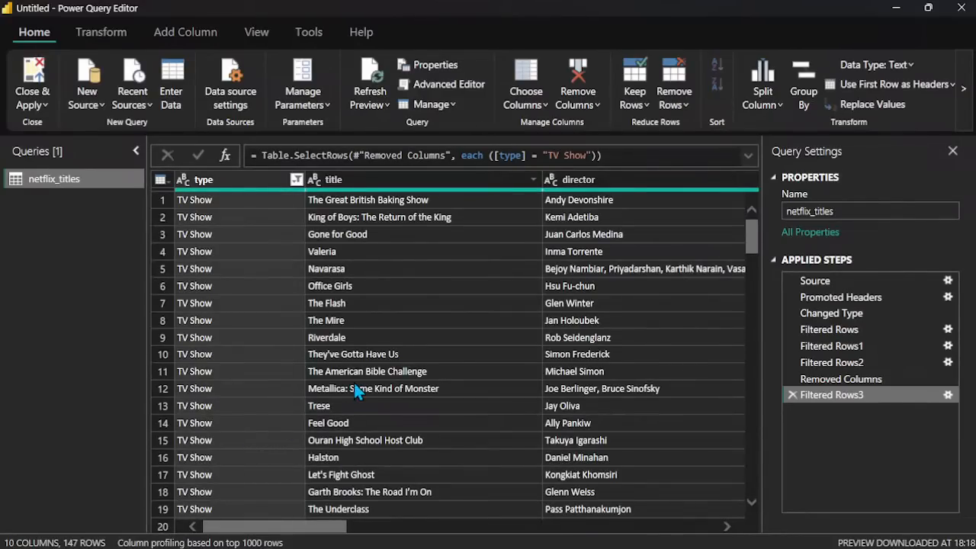
pyautogui.hscroll(10, 354, 390)
pyautogui.hscroll(-5, 355, 390)
pyautogui.hscroll(-3, 357, 390)
# Step: Reset the type column's filter to include all values, both Movie and TV Show
pyautogui.click(296, 180)
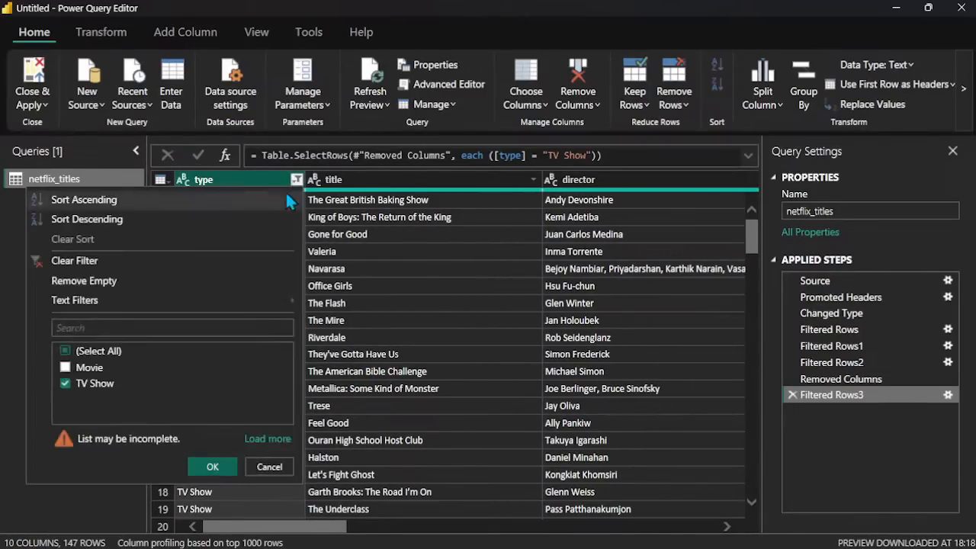
pyautogui.click(68, 384)
pyautogui.click(76, 353)
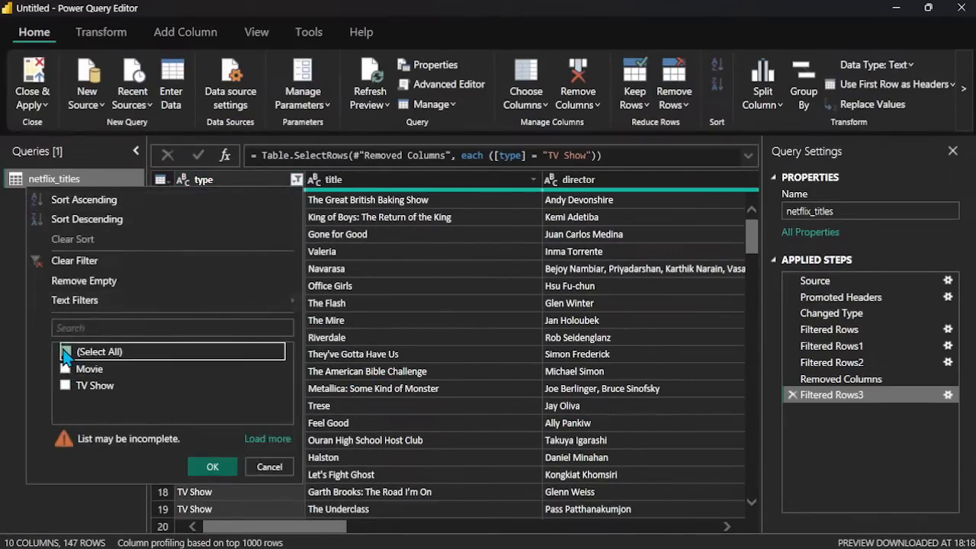
pyautogui.click(206, 467)
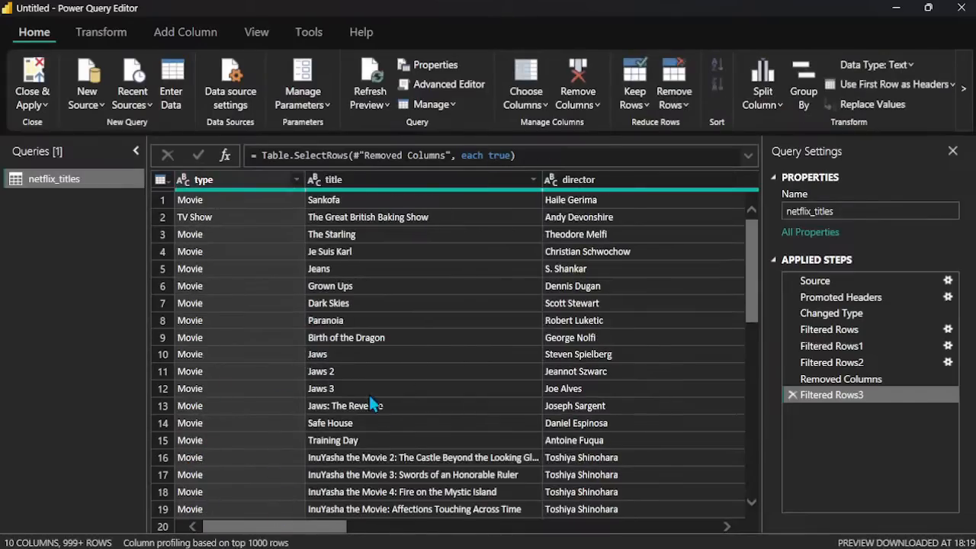
# Step: Search the title column's filter values for "jaws" and keep only the title Jaws
pyautogui.click(534, 181)
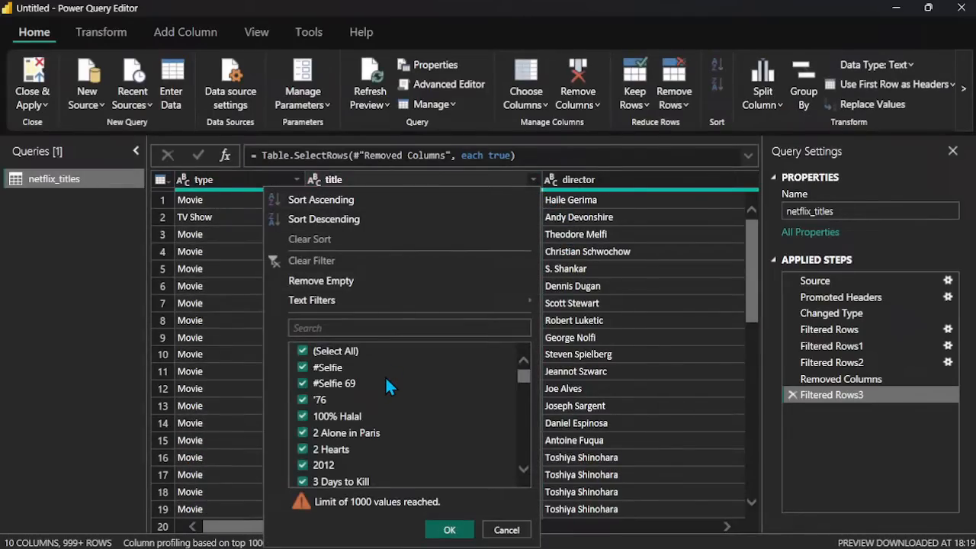
pyautogui.click(387, 321)
pyautogui.write('ja')
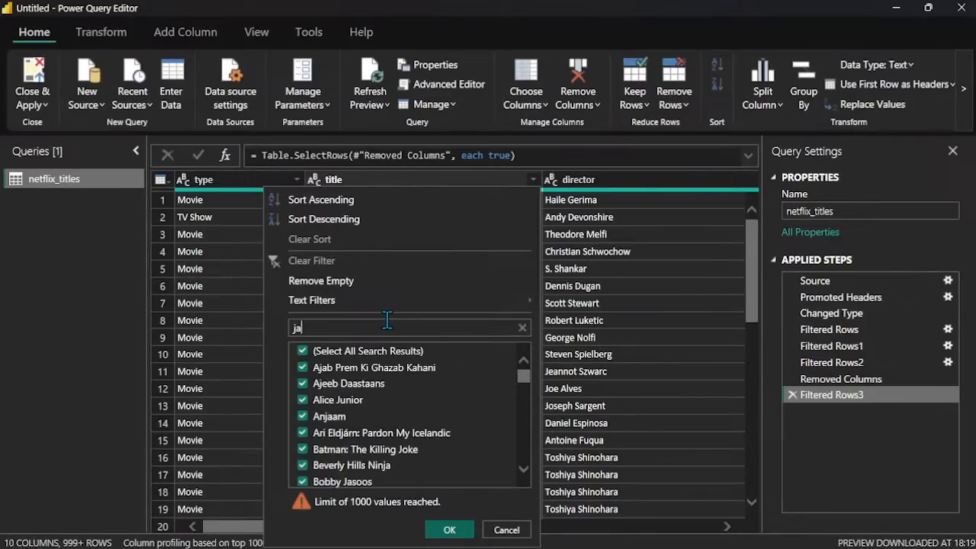
pyautogui.write('ws')
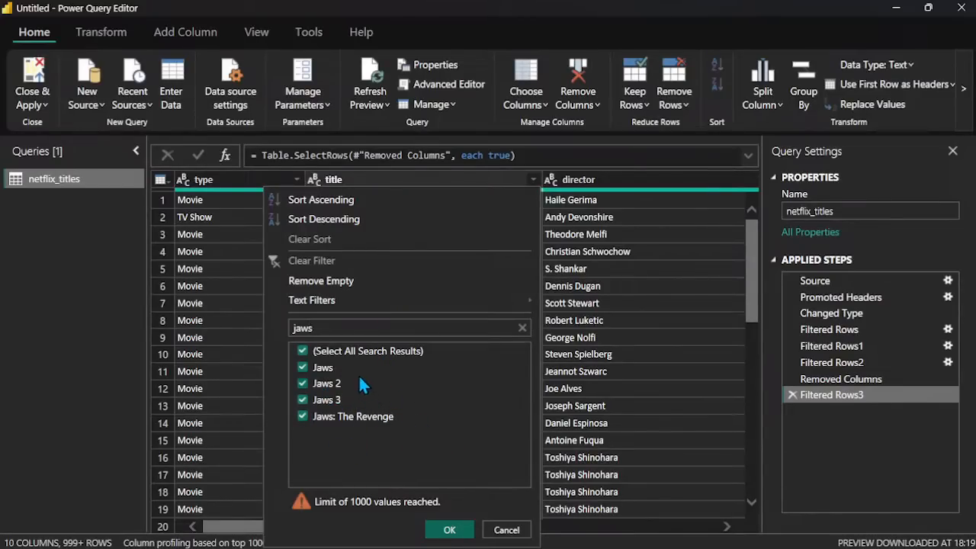
pyautogui.click(302, 352)
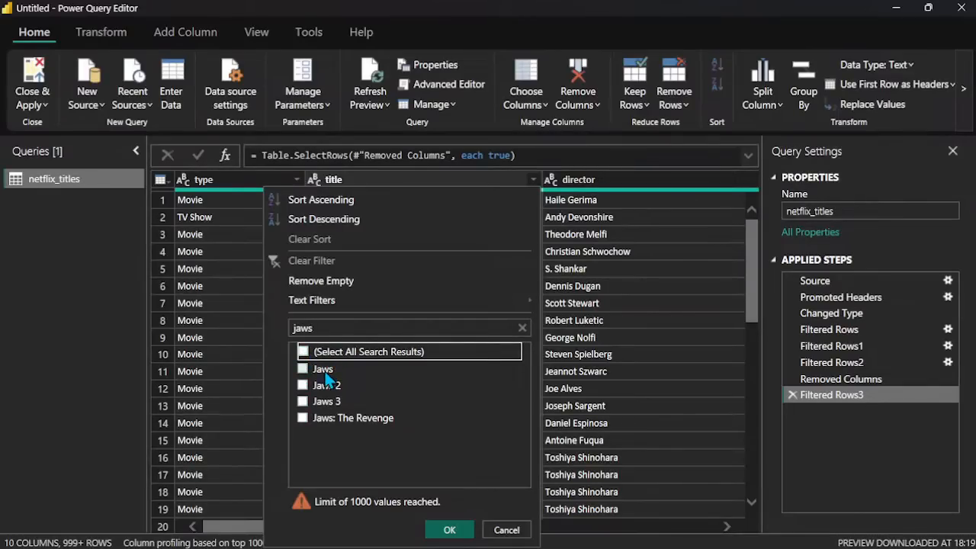
pyautogui.click(304, 369)
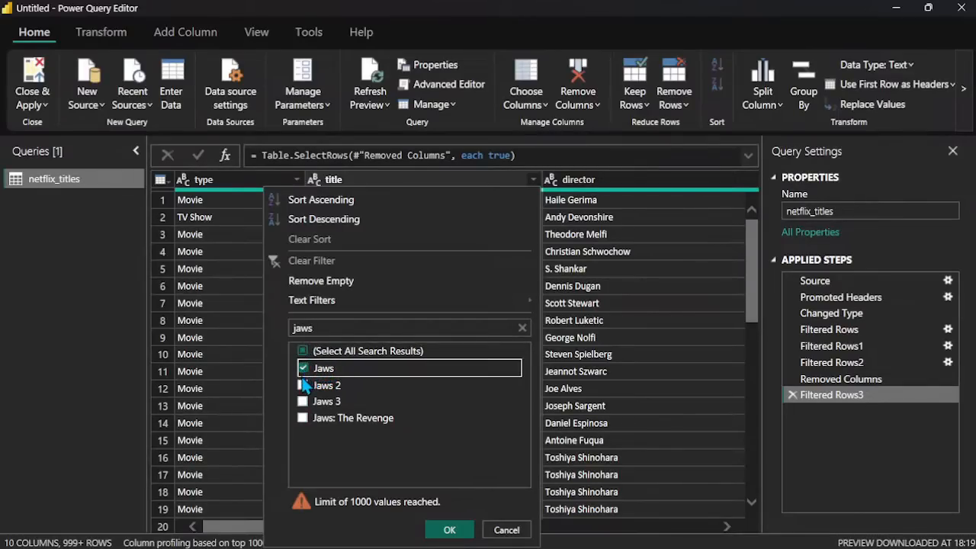
pyautogui.click(448, 530)
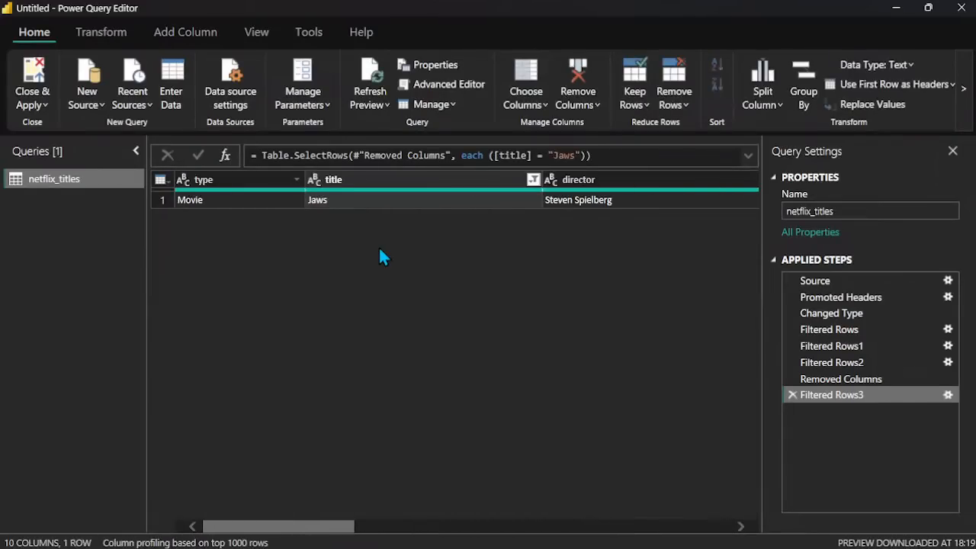
# Step: Examine the Jaws row across all columns, including cast, country, date_added, release_year, rating, duration and listed_in
pyautogui.hscroll(5, 345, 211)
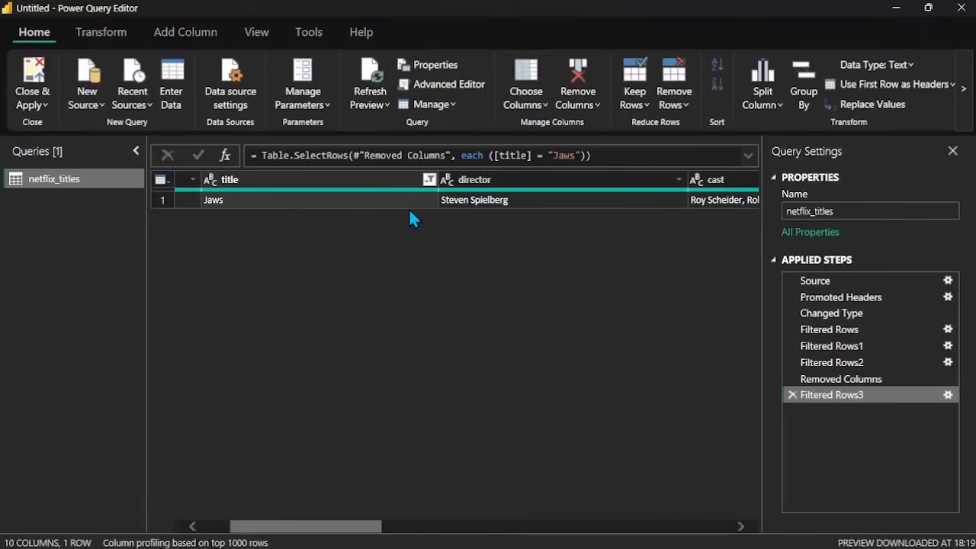
pyautogui.hscroll(5, 410, 215)
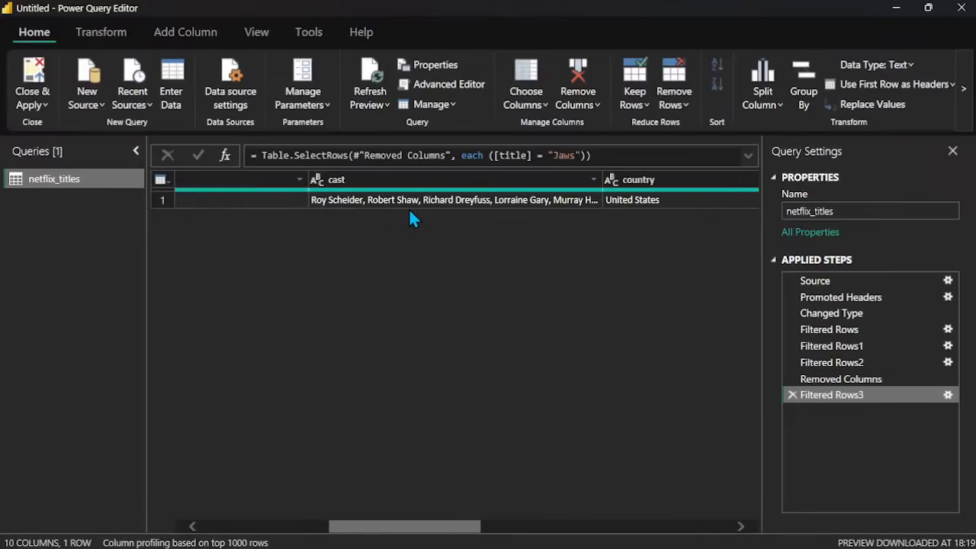
pyautogui.hscroll(1, 410, 214)
pyautogui.hscroll(5, 411, 218)
pyautogui.hscroll(6, 410, 215)
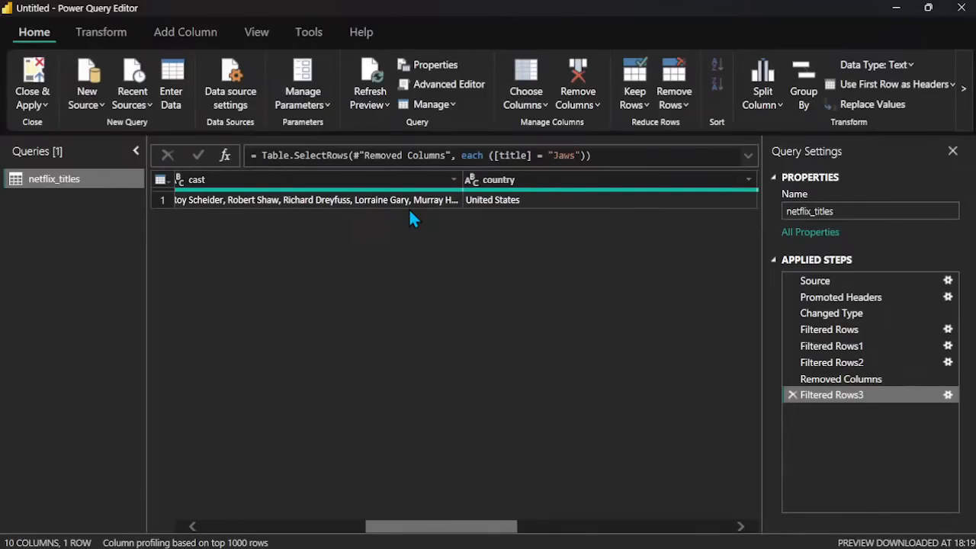
pyautogui.hscroll(10, 410, 219)
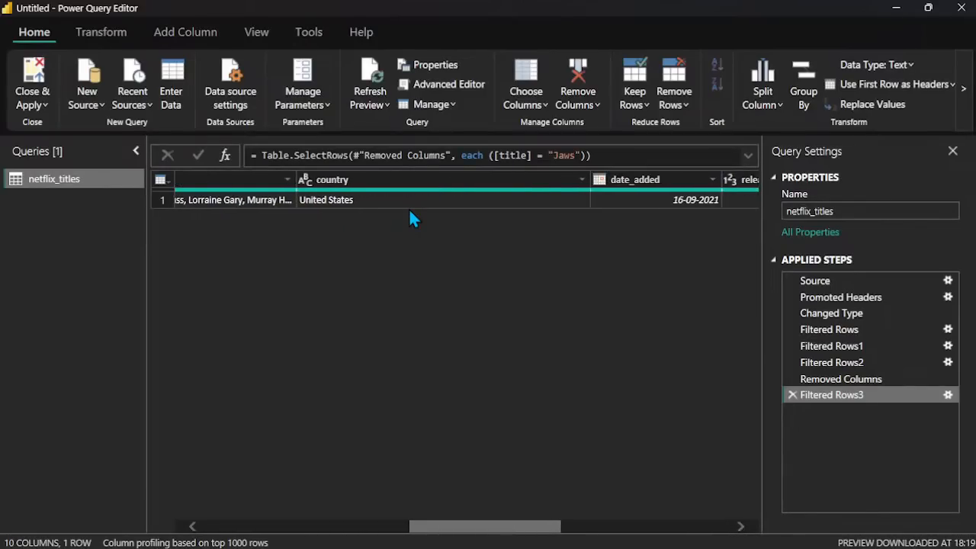
pyautogui.hscroll(8, 410, 219)
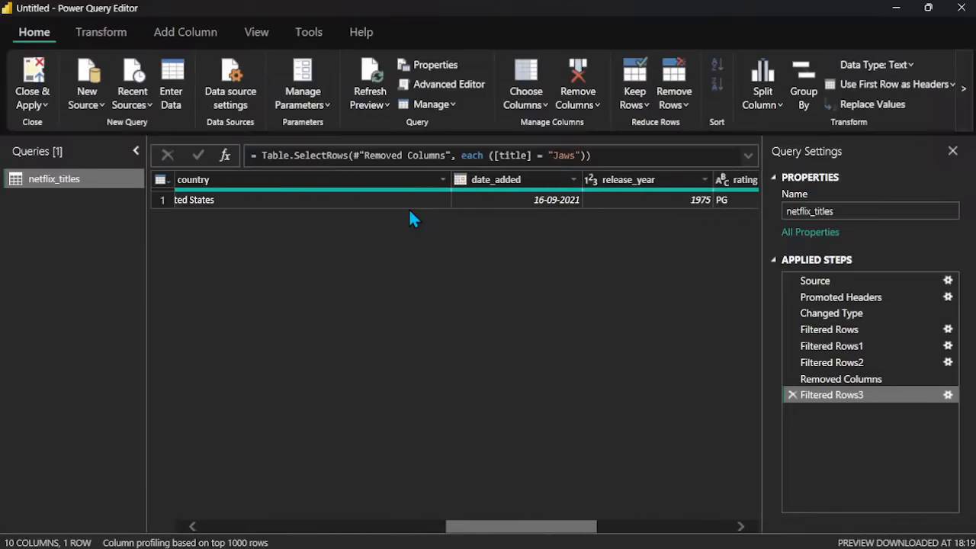
pyautogui.hscroll(7, 411, 219)
pyautogui.hscroll(9, 410, 218)
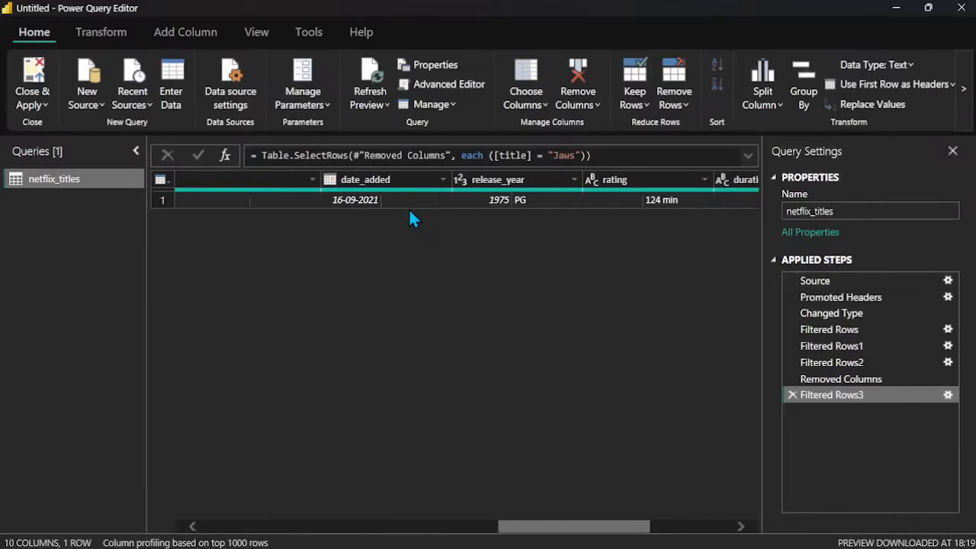
pyautogui.hscroll(3, 501, 215)
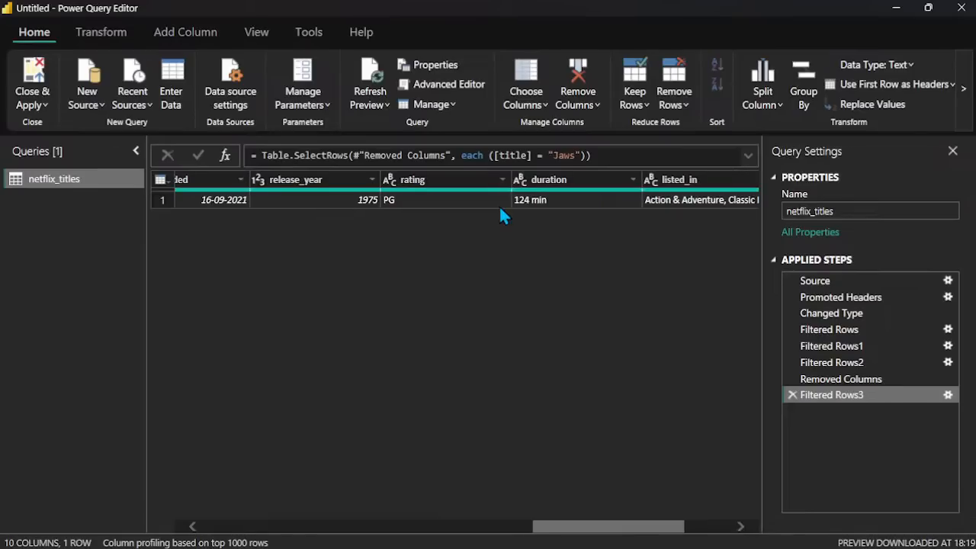
pyautogui.hscroll(8, 533, 244)
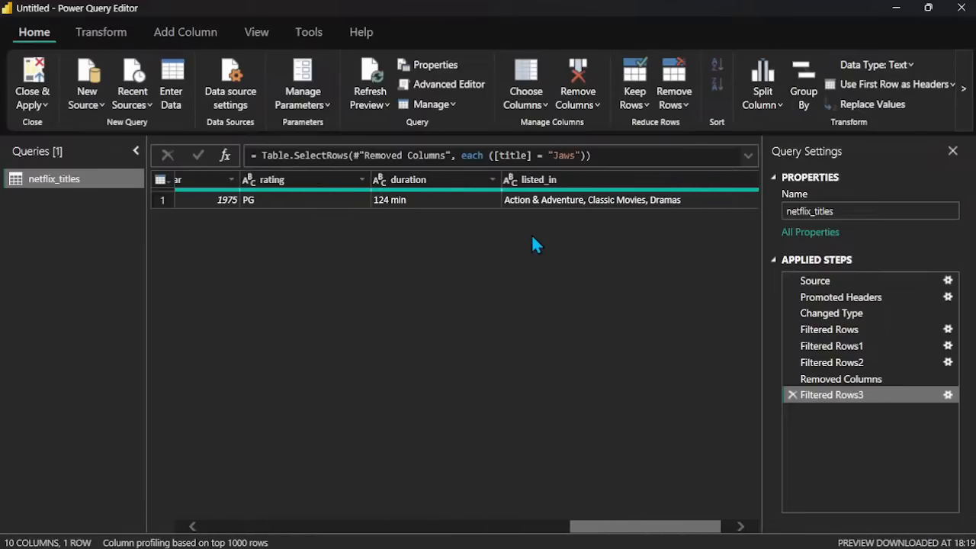
pyautogui.hscroll(2, 533, 244)
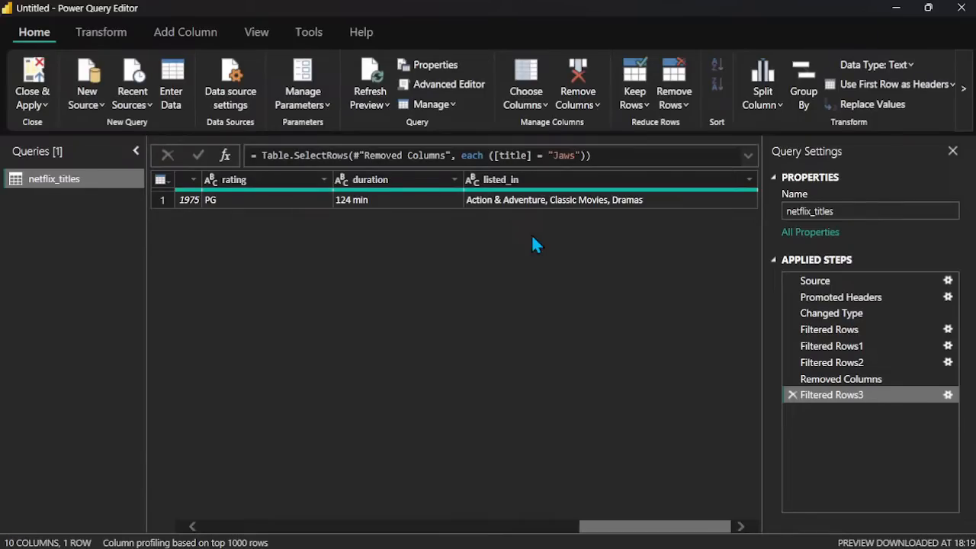
pyautogui.hscroll(-15, 534, 244)
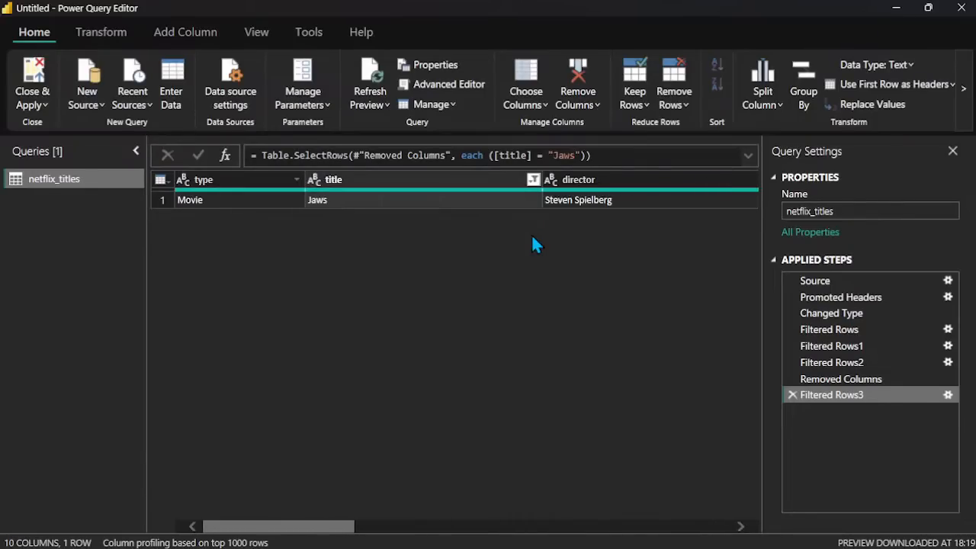
# Step: Change the title column's filter to keep only LEGO Marvel Spider-Man: Vexed by Venom, searching the values for "spide"
pyautogui.click(533, 180)
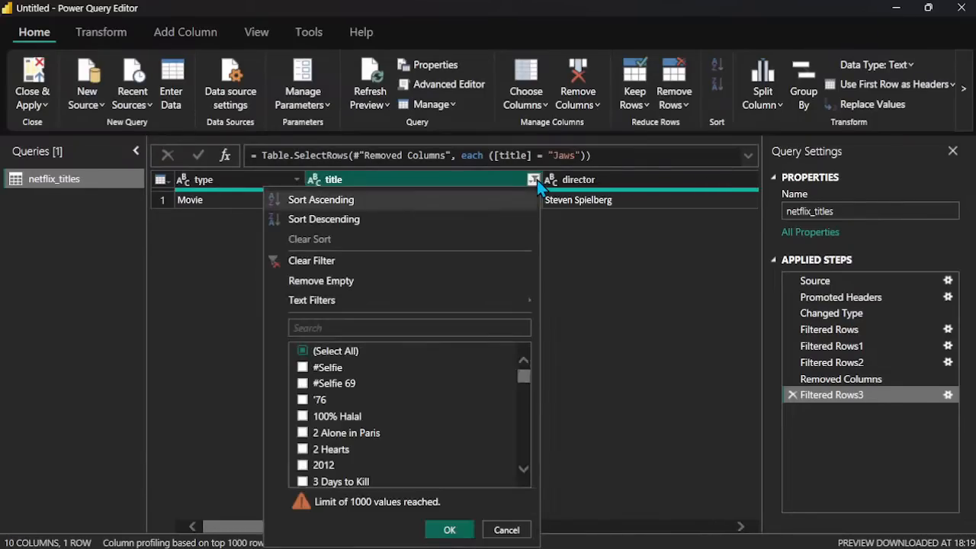
pyautogui.click(303, 351)
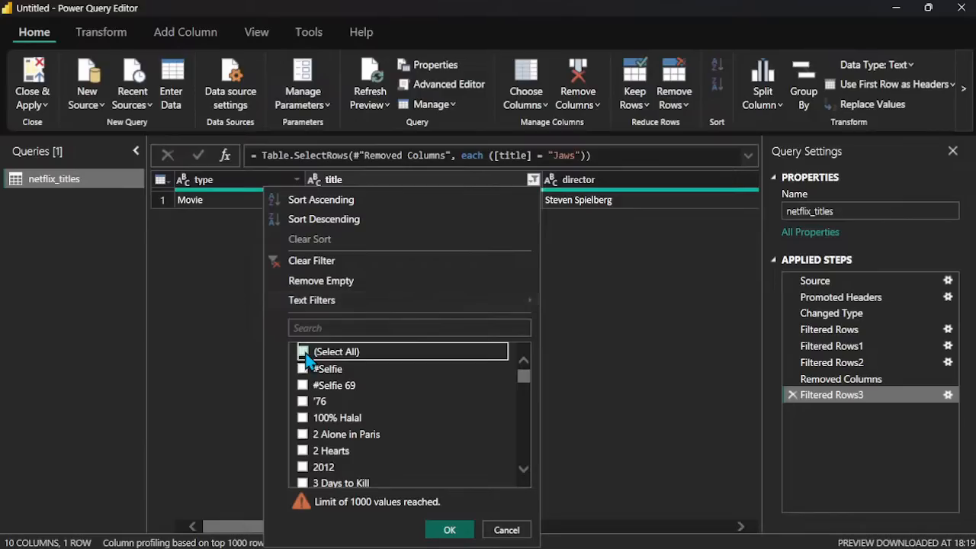
pyautogui.click(303, 352)
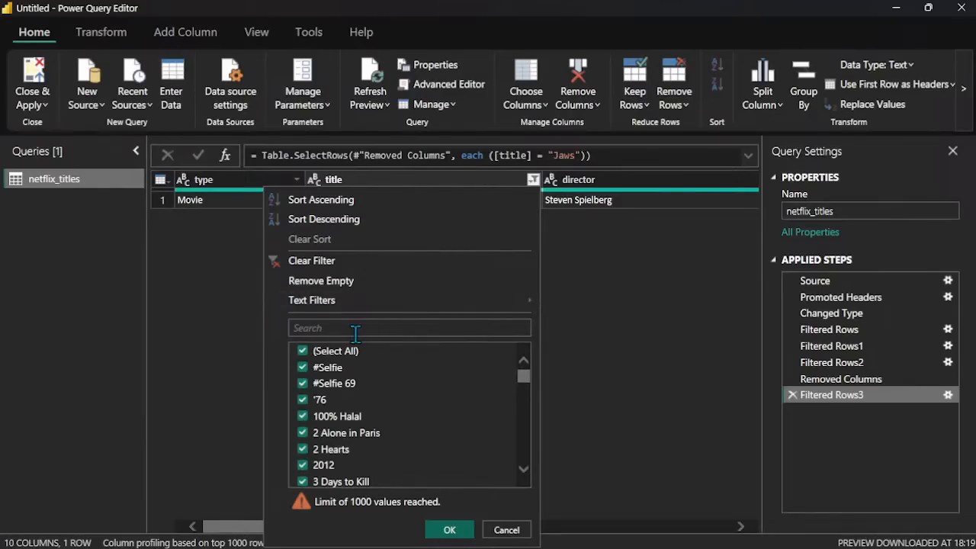
pyautogui.click(304, 353)
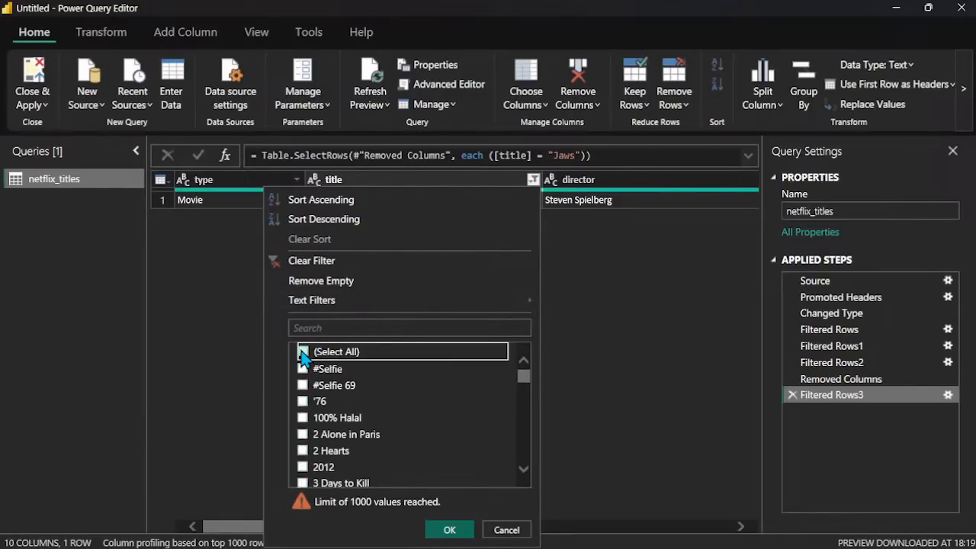
pyautogui.click(337, 328)
pyautogui.write('spide')
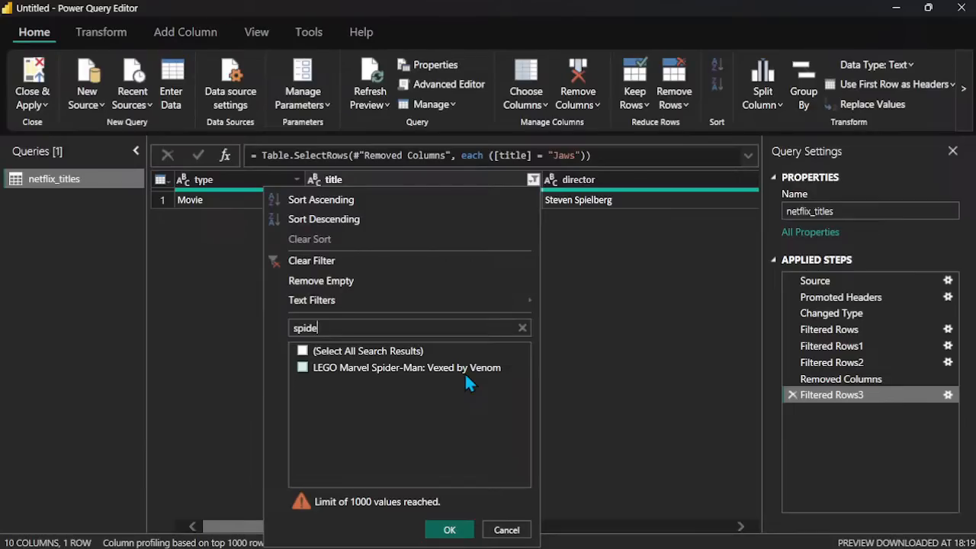
pyautogui.click(303, 368)
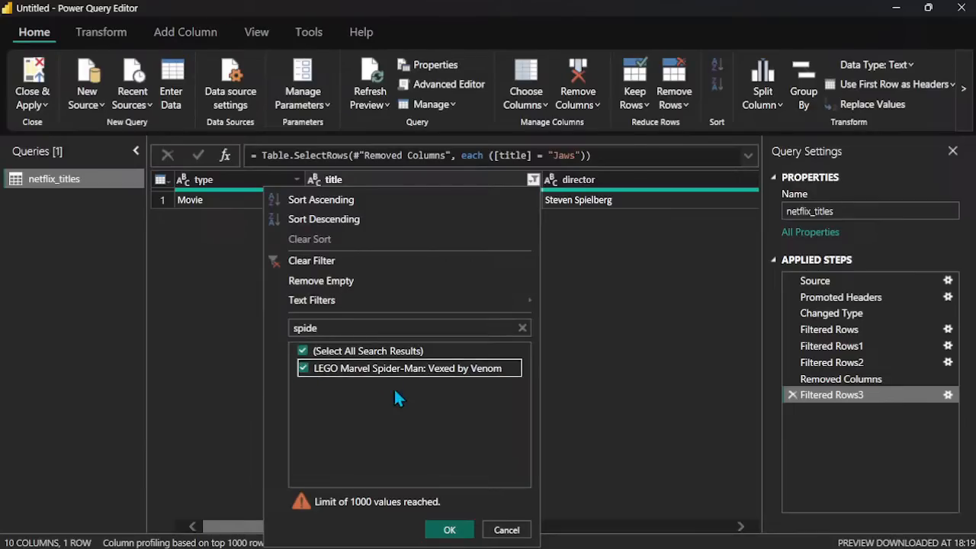
pyautogui.click(450, 531)
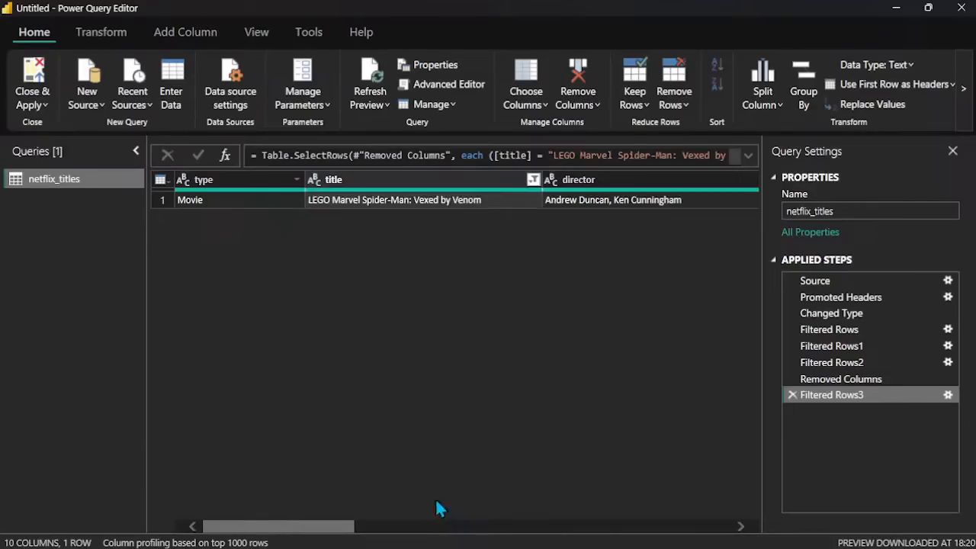
# Step: Examine the LEGO Marvel Spider-Man row across its columns through rating, duration and listed_in
pyautogui.hscroll(1, 308, 261)
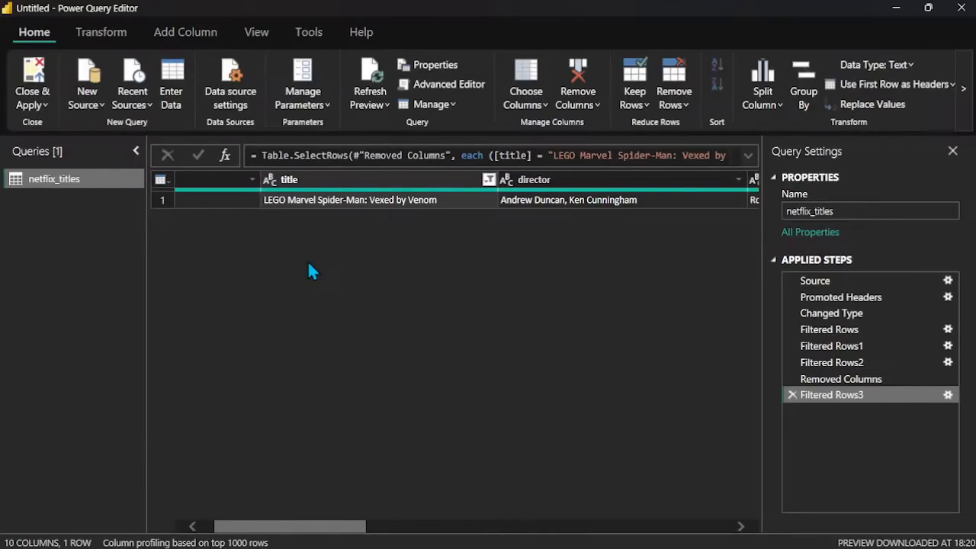
pyautogui.hscroll(2, 309, 265)
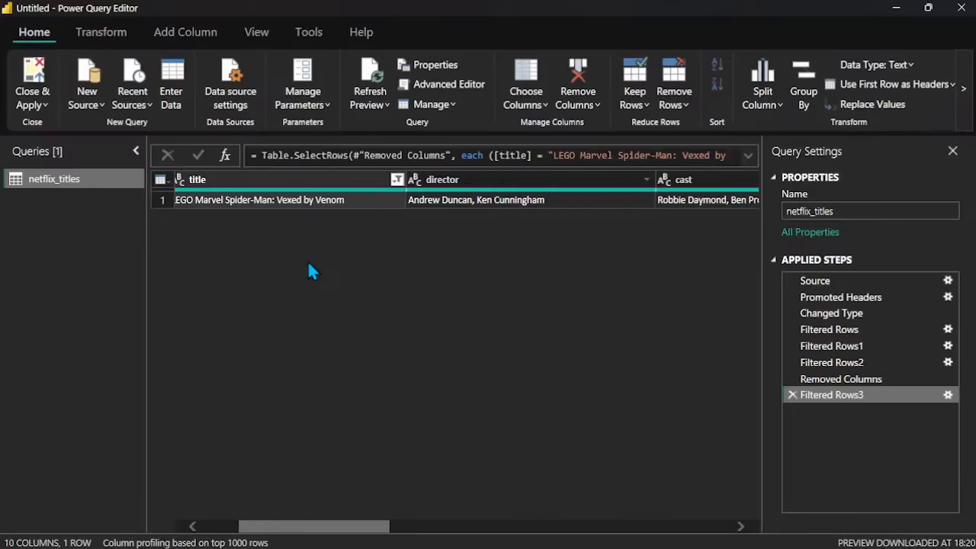
pyautogui.hscroll(6, 309, 266)
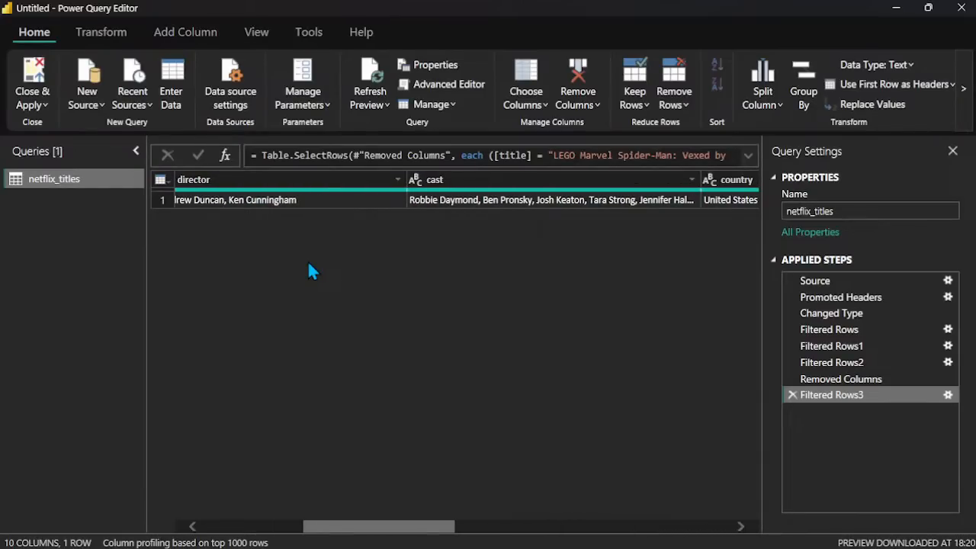
pyautogui.hscroll(5, 308, 266)
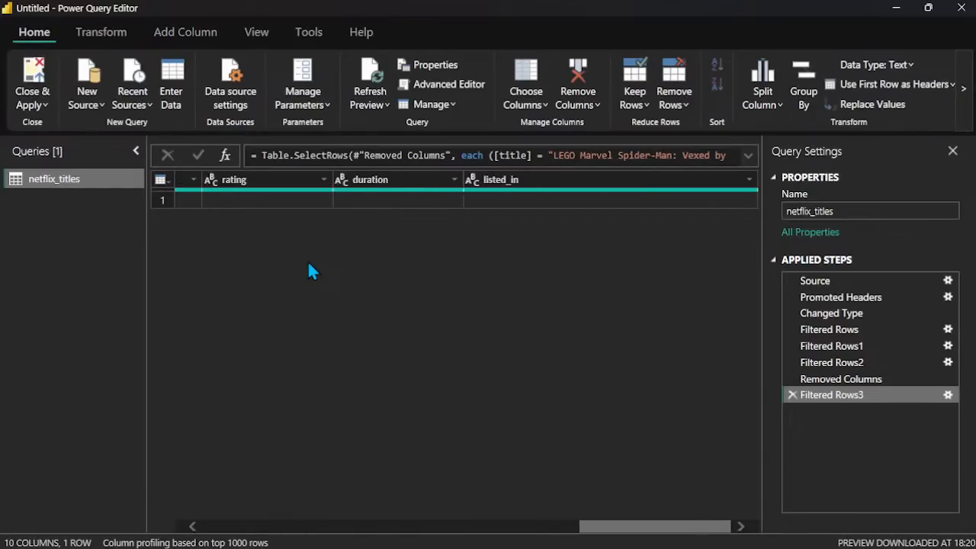
pyautogui.hscroll(-3, 307, 260)
pyautogui.hscroll(3, 307, 260)
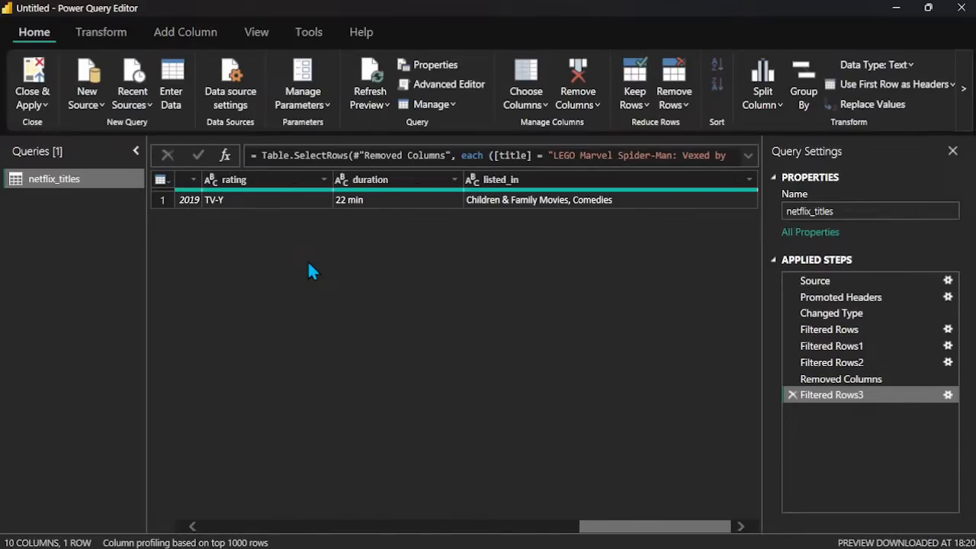
pyautogui.hscroll(-8, 309, 265)
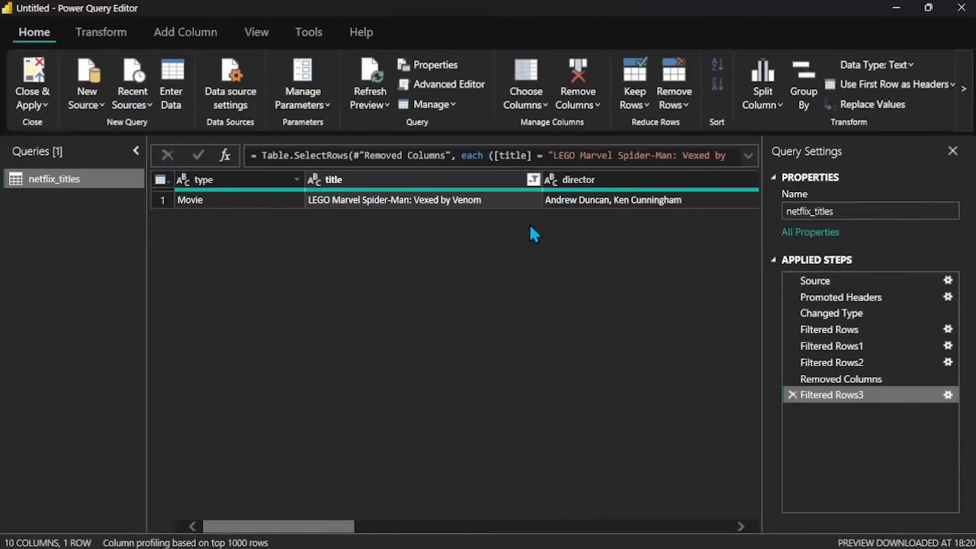
# Step: Reset the title column's filter to include all titles and look over the columns through listed_in
pyautogui.click(532, 179)
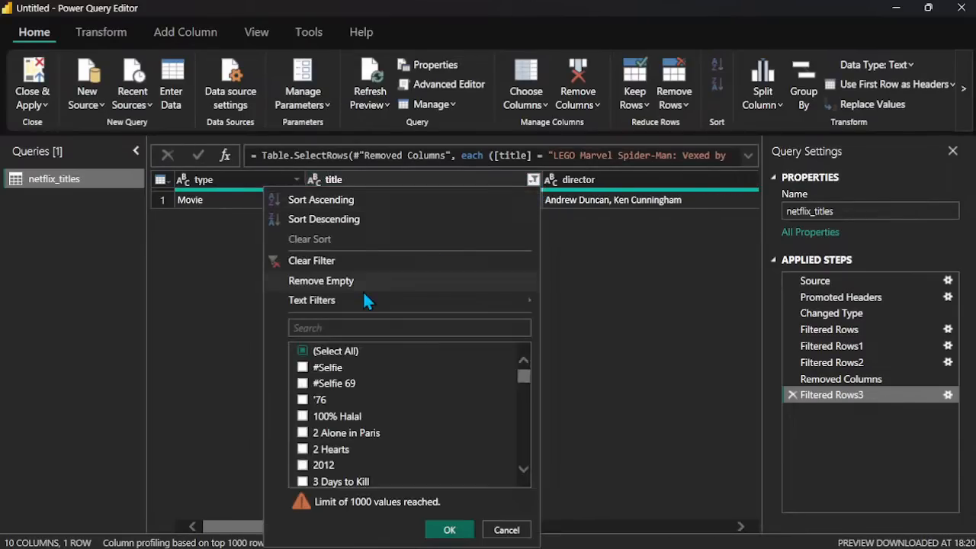
pyautogui.click(305, 352)
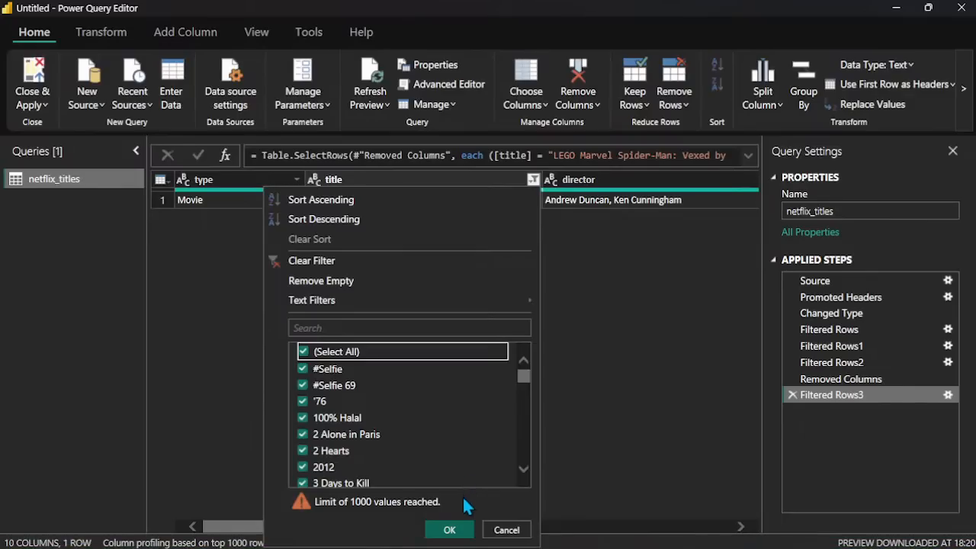
pyautogui.click(450, 529)
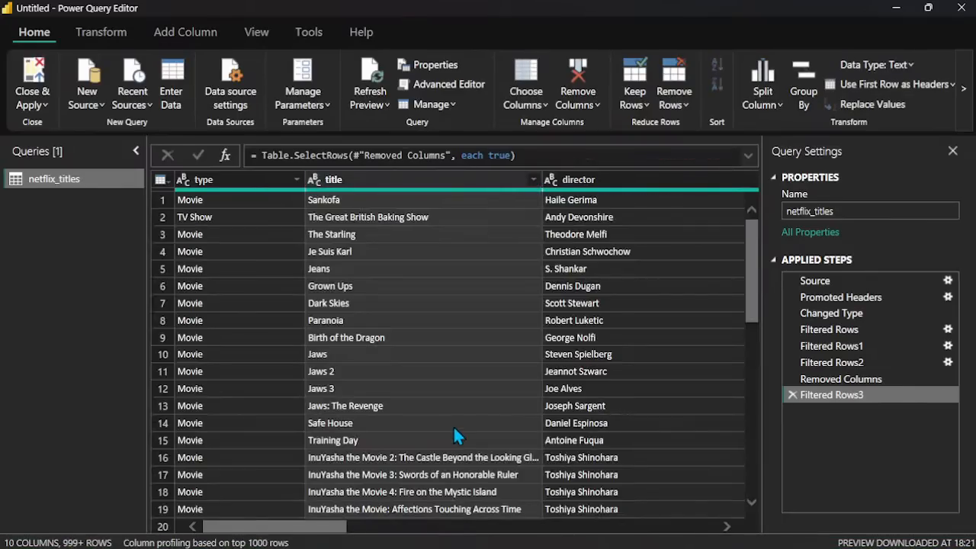
pyautogui.hscroll(5, 482, 371)
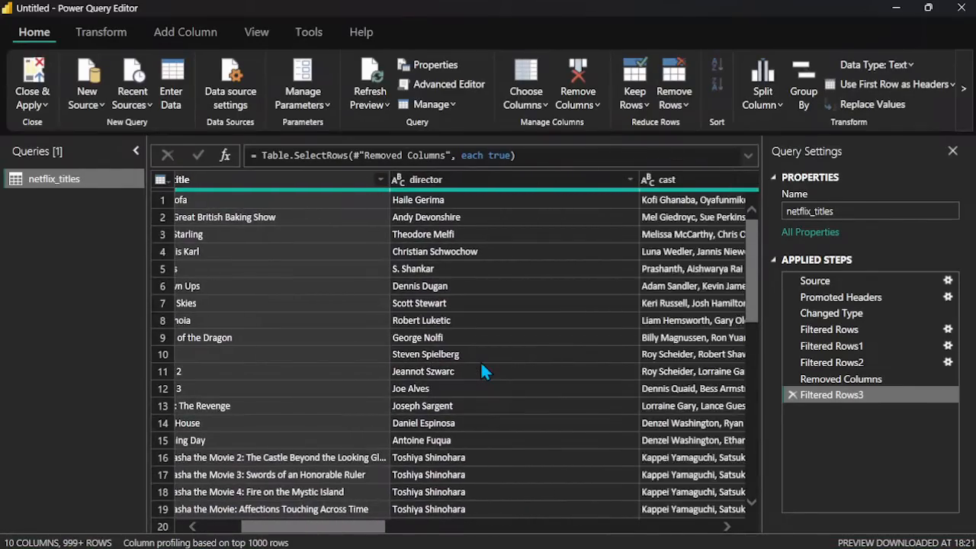
pyautogui.hscroll(6, 482, 371)
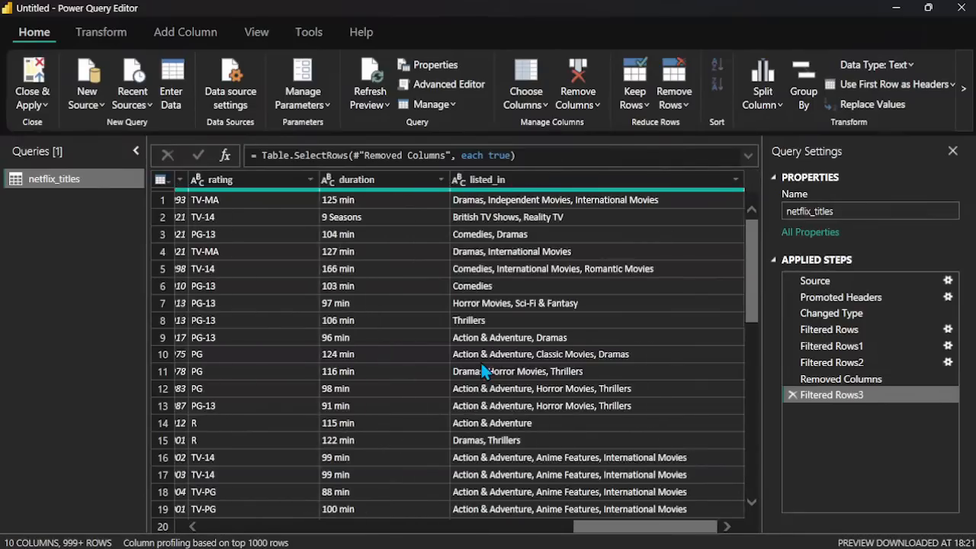
pyautogui.hscroll(-5, 481, 372)
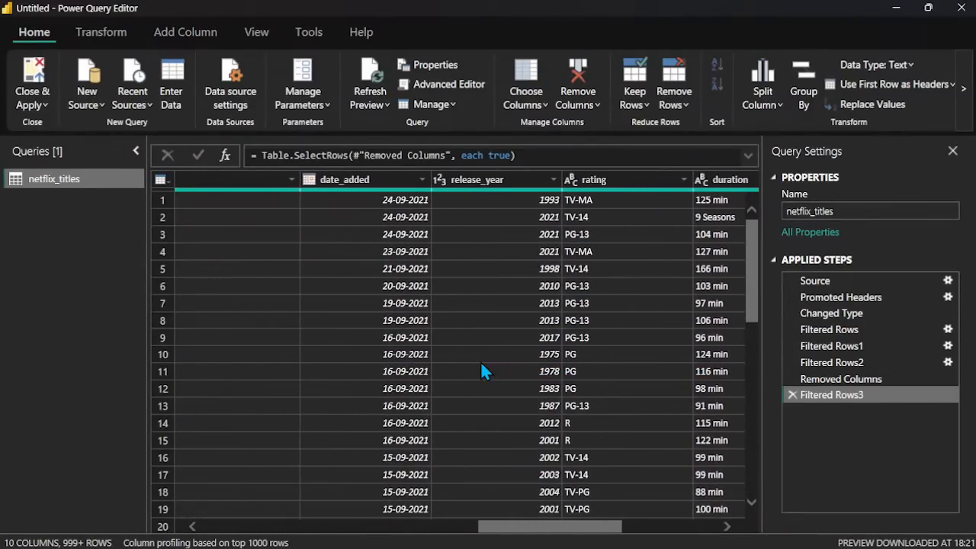
pyautogui.hscroll(-5, 482, 371)
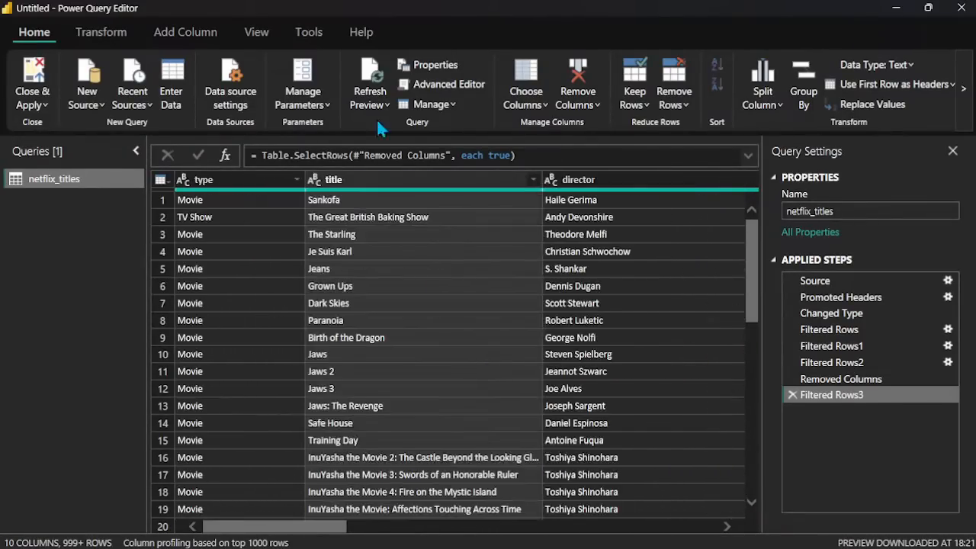
# Step: Change the type column's data type to True/False and check its rows and filter values
pyautogui.click(258, 173)
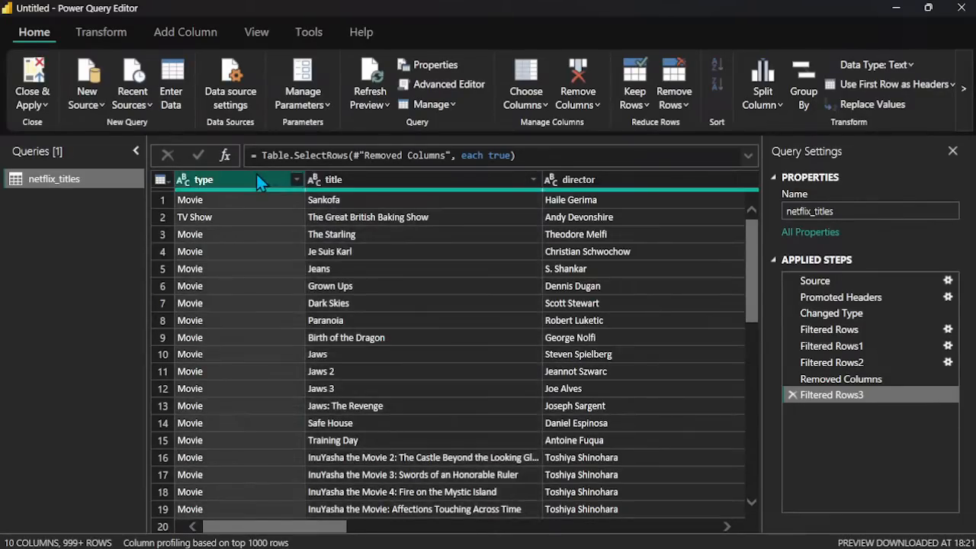
pyautogui.rightClick(257, 181)
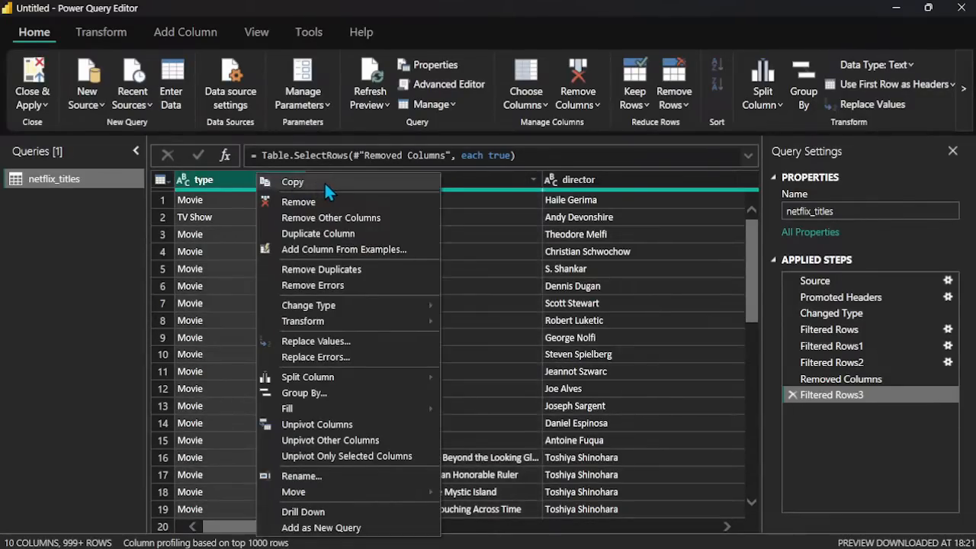
pyautogui.moveTo(403, 305)
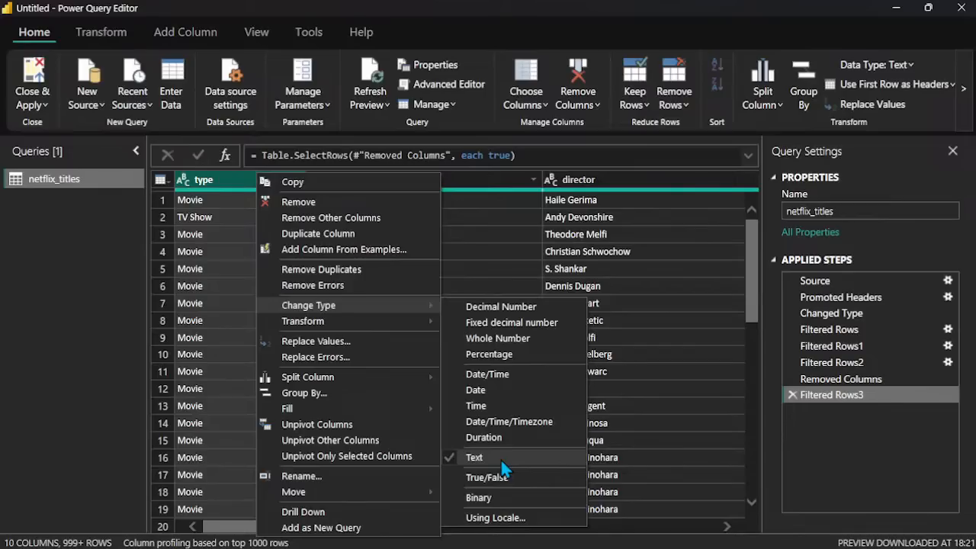
pyautogui.click(521, 479)
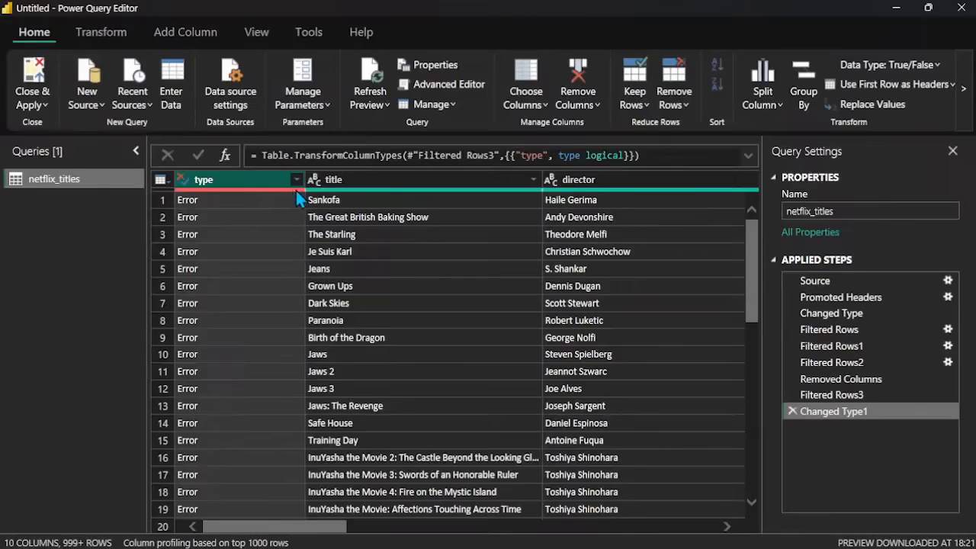
pyautogui.scroll(-10, 230, 229)
pyautogui.scroll(10, 230, 229)
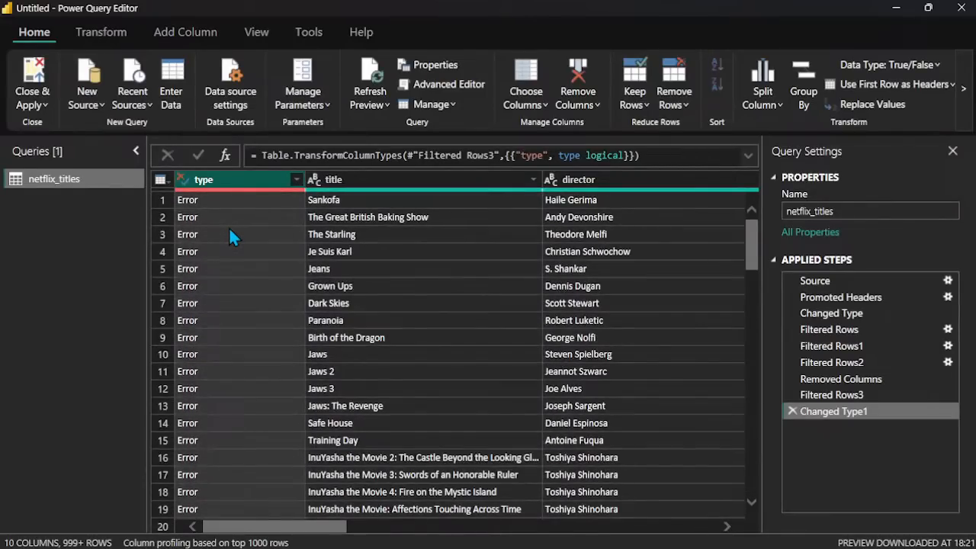
pyautogui.click(297, 180)
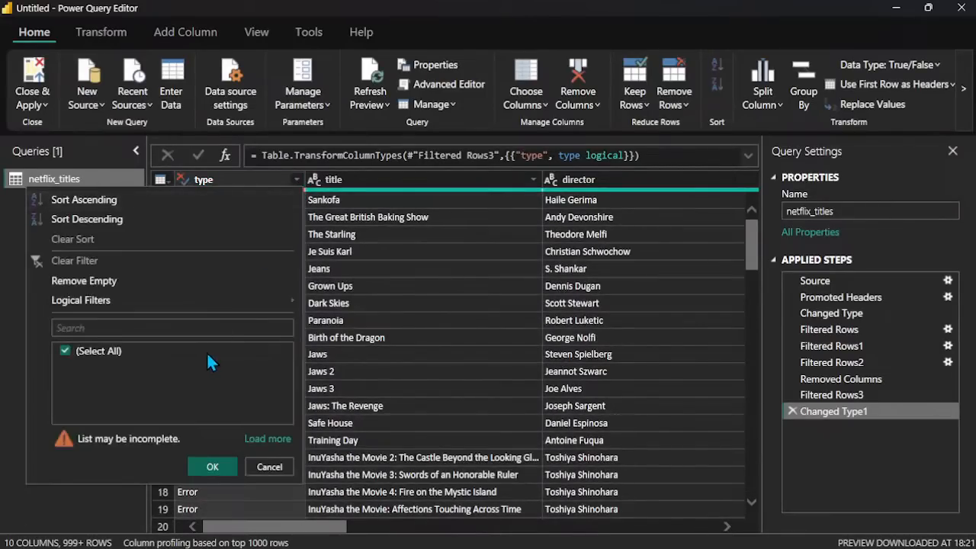
pyautogui.click(218, 174)
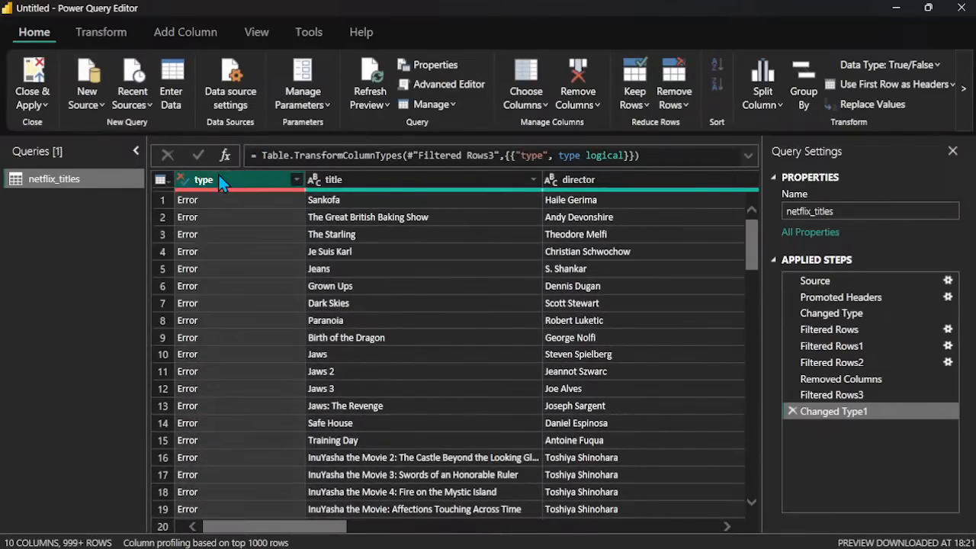
# Step: Set the type column's data type to Text, replacing the current conversion, and check its filter values
pyautogui.rightClick(219, 176)
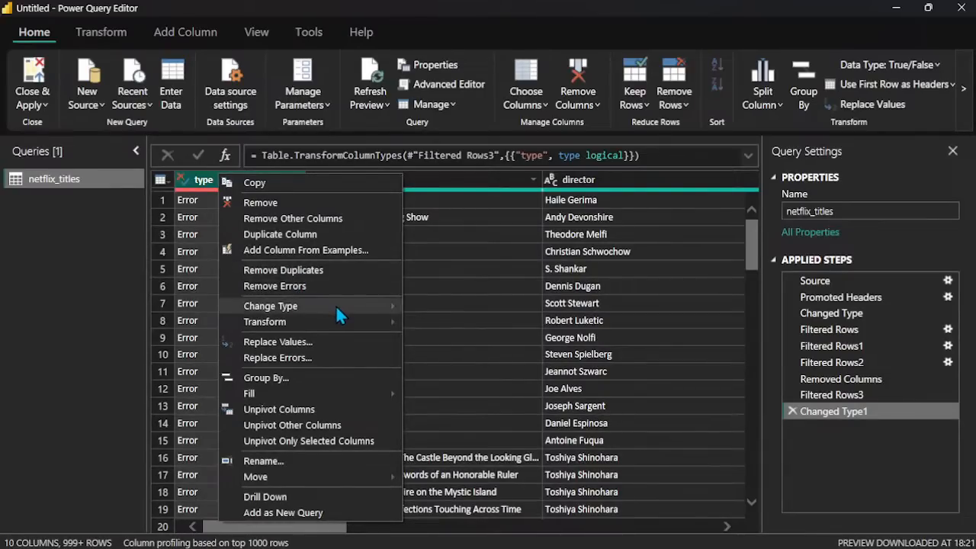
pyautogui.moveTo(335, 305)
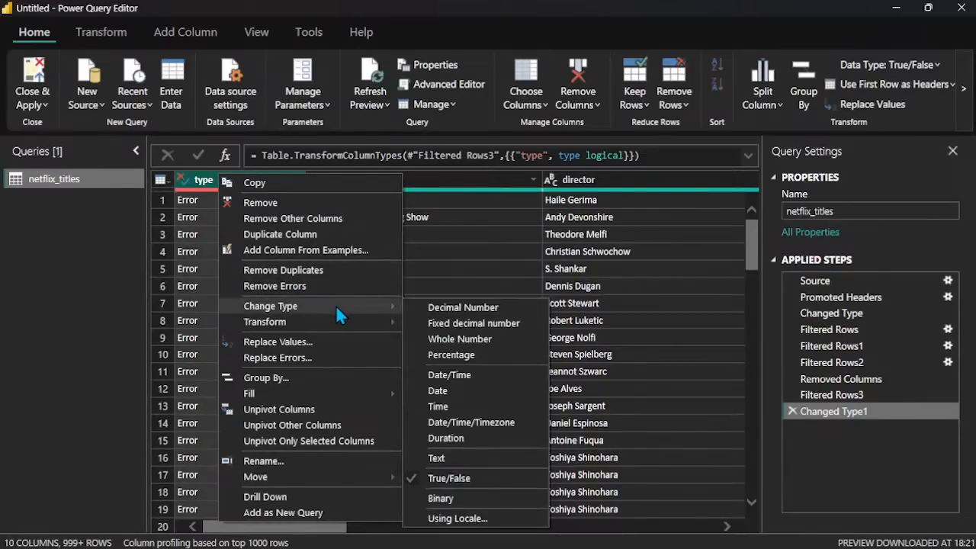
pyautogui.click(458, 460)
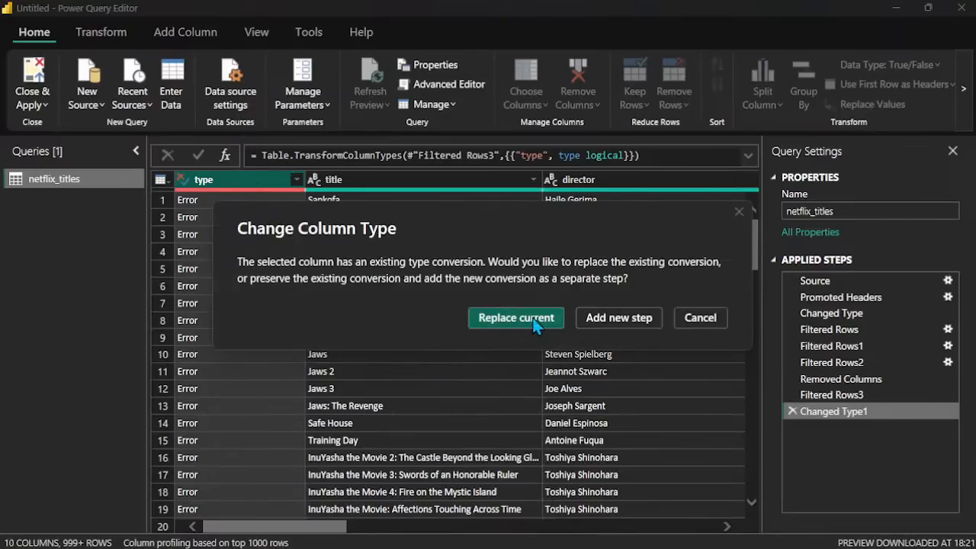
pyautogui.click(538, 316)
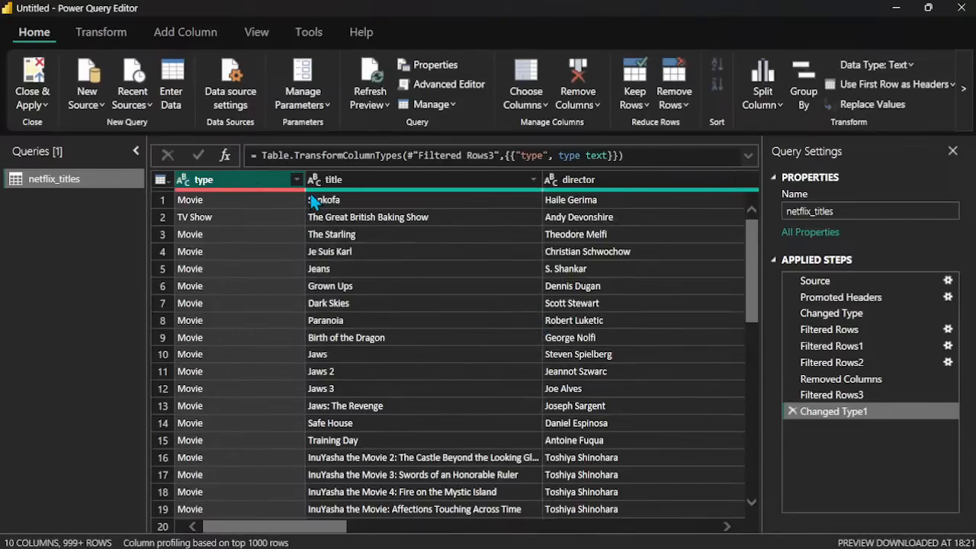
pyautogui.click(296, 180)
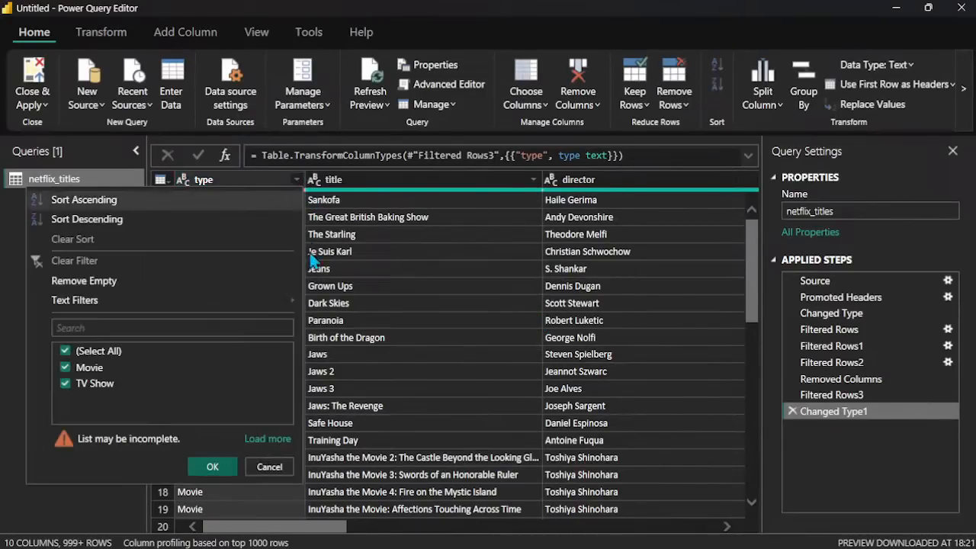
pyautogui.click(218, 178)
# Step: Show the available text transformations for the type column
pyautogui.rightClick(219, 177)
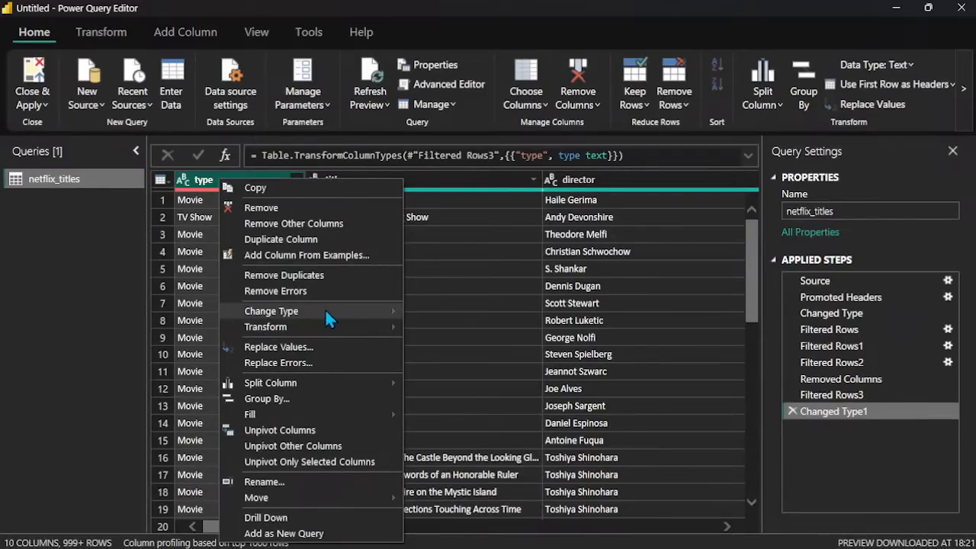
pyautogui.moveTo(341, 331)
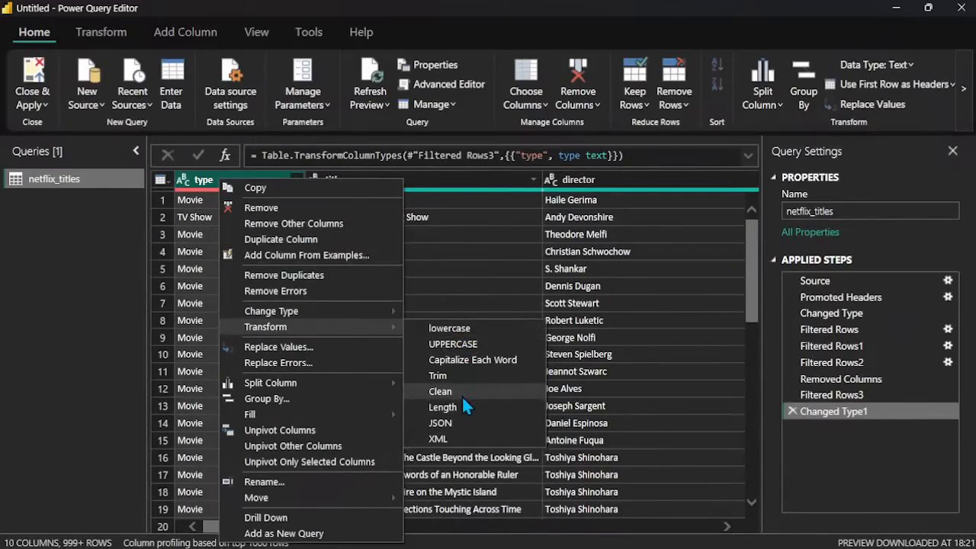
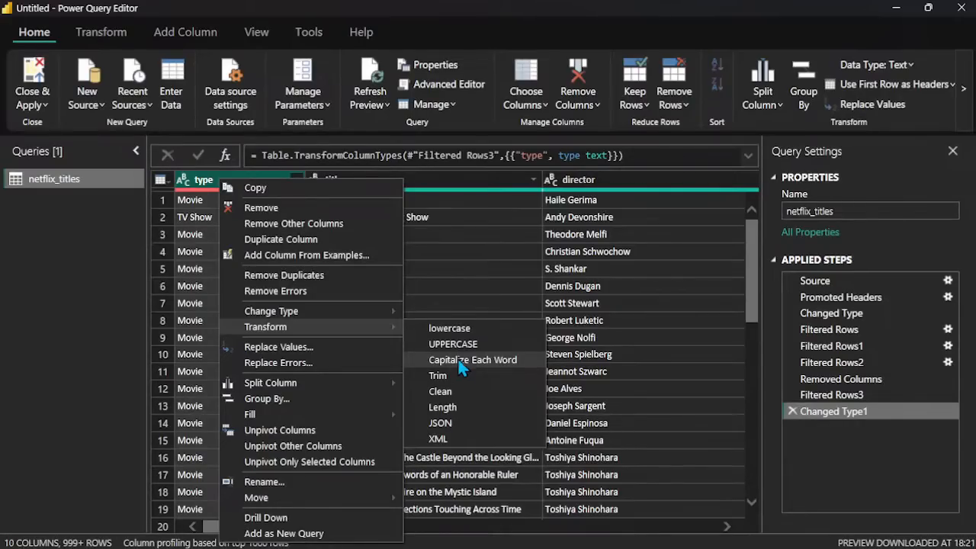
# Step: Convert the type column's text to uppercase and check its filter values
pyautogui.click(454, 344)
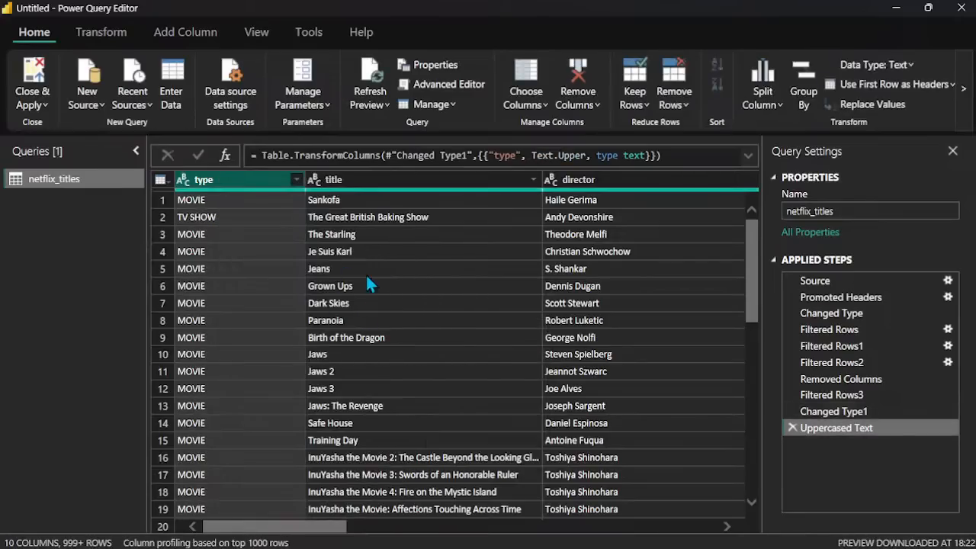
pyautogui.click(294, 180)
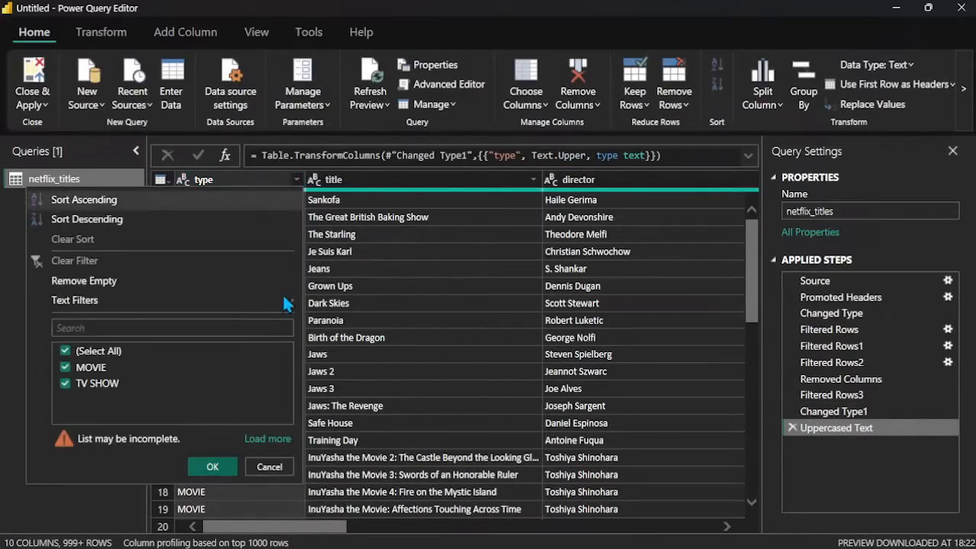
pyautogui.click(204, 181)
# Step: Convert the type column's text to lowercase and capitalize each word in it
pyautogui.rightClick(204, 181)
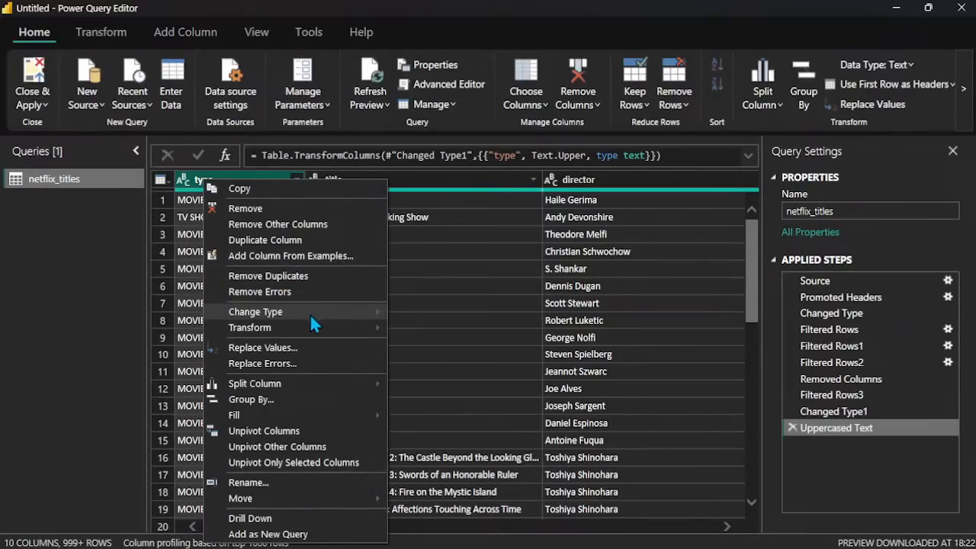
pyautogui.click(457, 330)
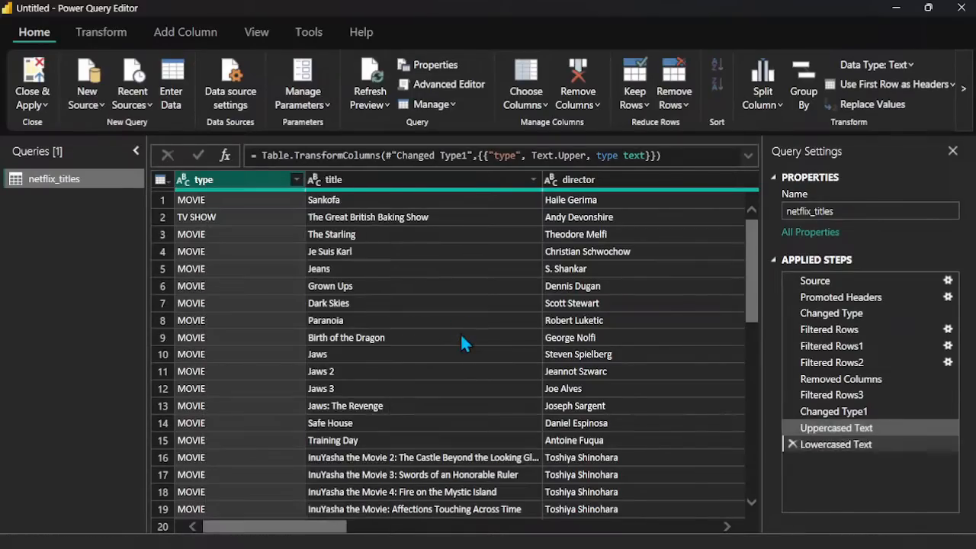
pyautogui.rightClick(252, 175)
pyautogui.moveTo(405, 328)
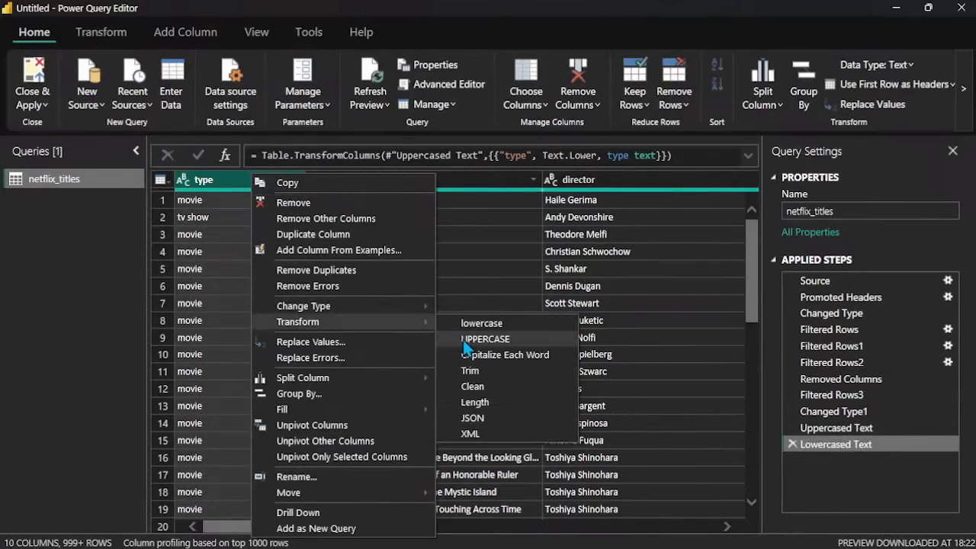
pyautogui.click(479, 358)
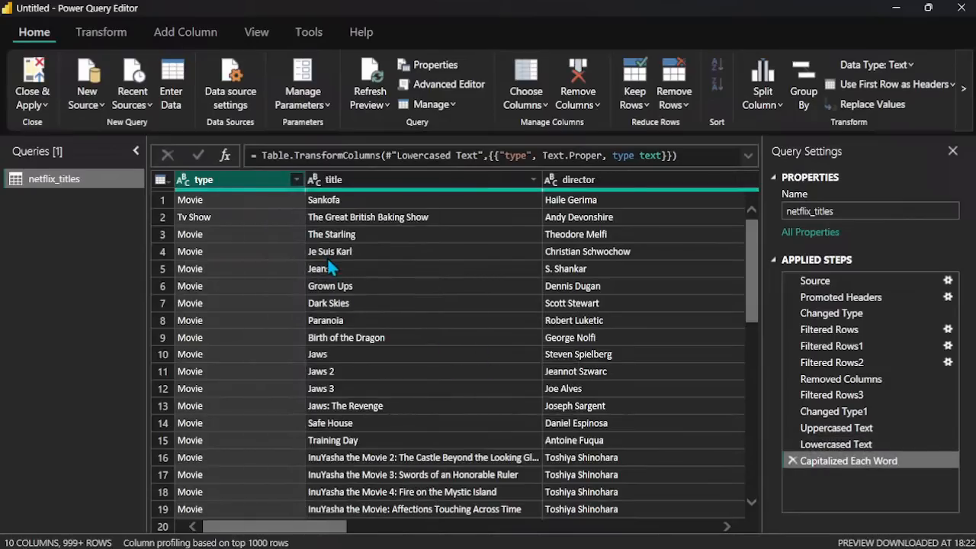
# Step: Trim the text in the type column and look over its rows
pyautogui.rightClick(256, 186)
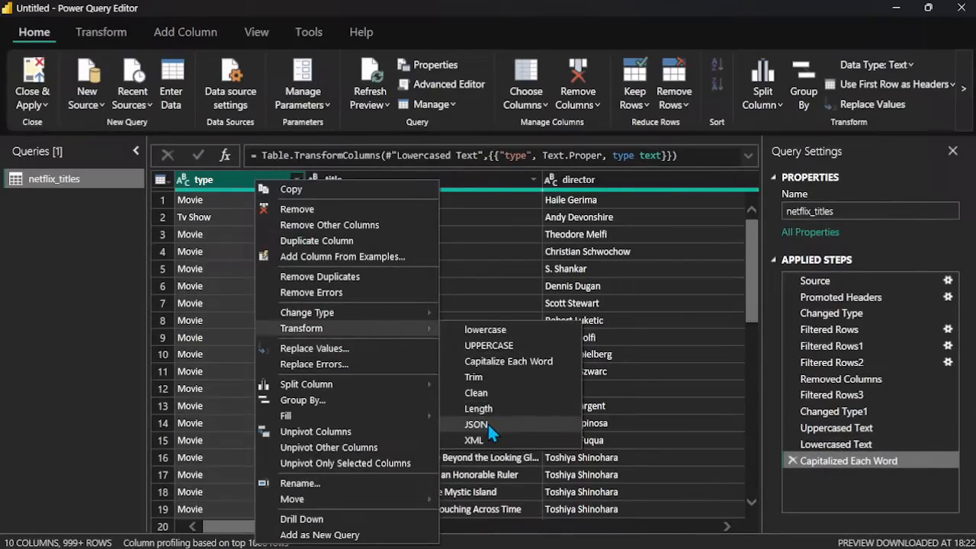
pyautogui.click(500, 380)
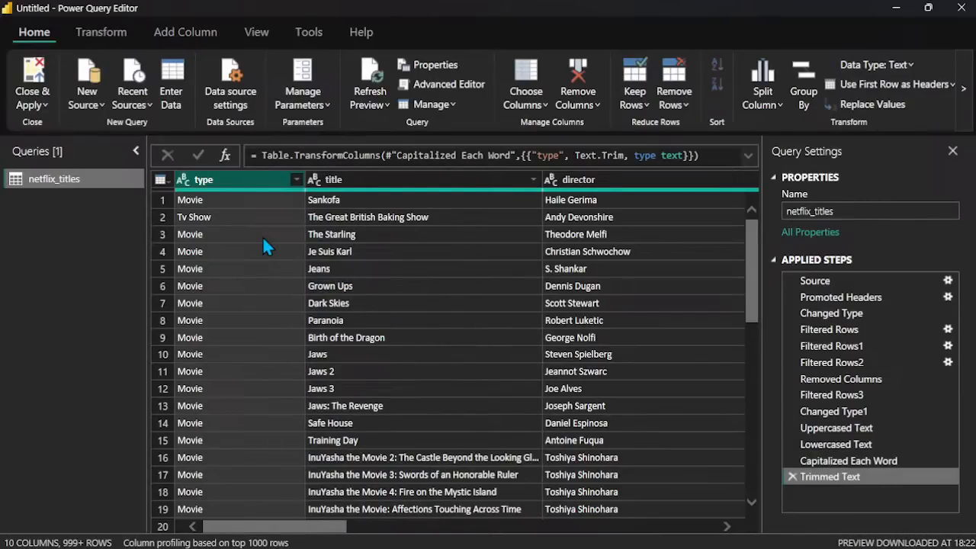
pyautogui.scroll(-2, 263, 240)
pyautogui.scroll(2, 263, 240)
# Step: Replace the type column's text with its character length and check the column's filter values
pyautogui.rightClick(282, 189)
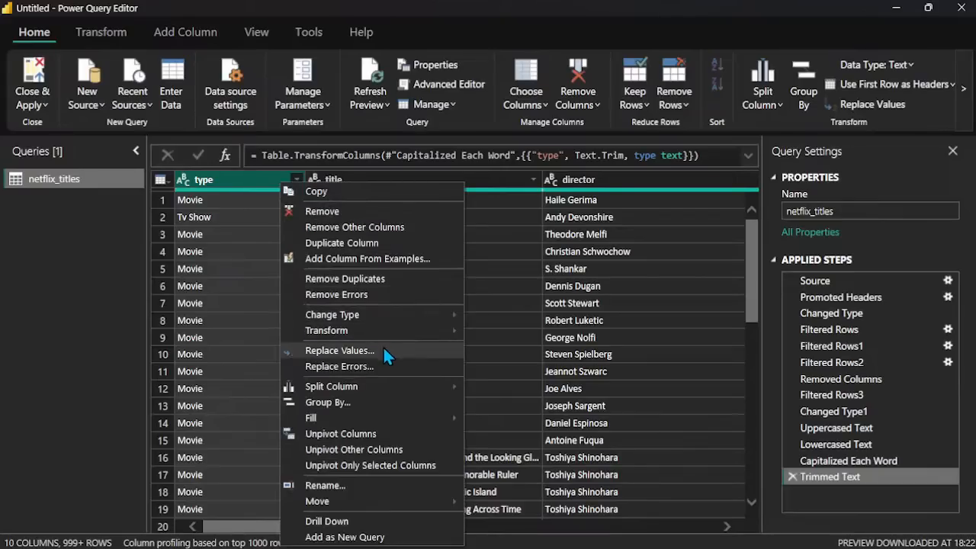
pyautogui.moveTo(399, 334)
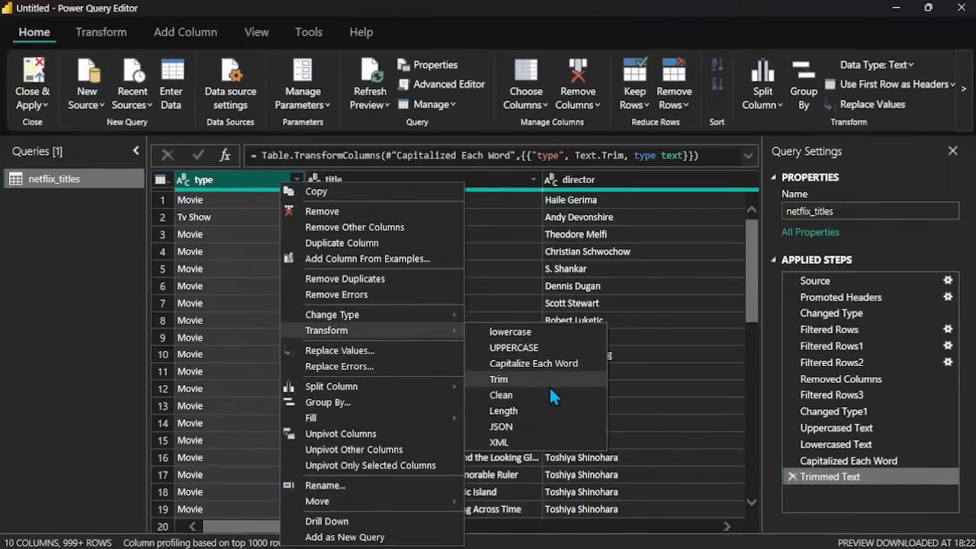
pyautogui.click(513, 411)
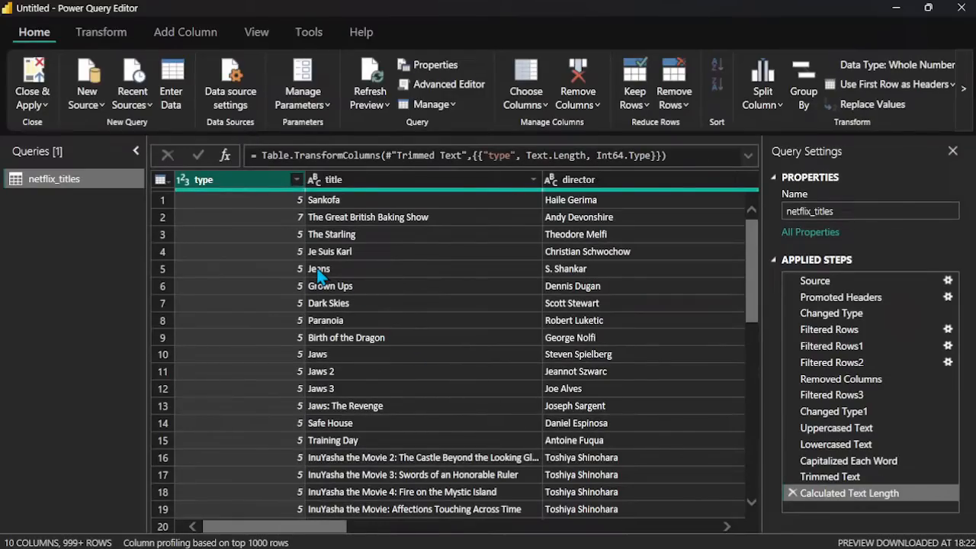
pyautogui.click(295, 181)
pyautogui.click(249, 177)
# Step: Apply the Capitalize Each Word text transform to the type column's length values
pyautogui.rightClick(251, 181)
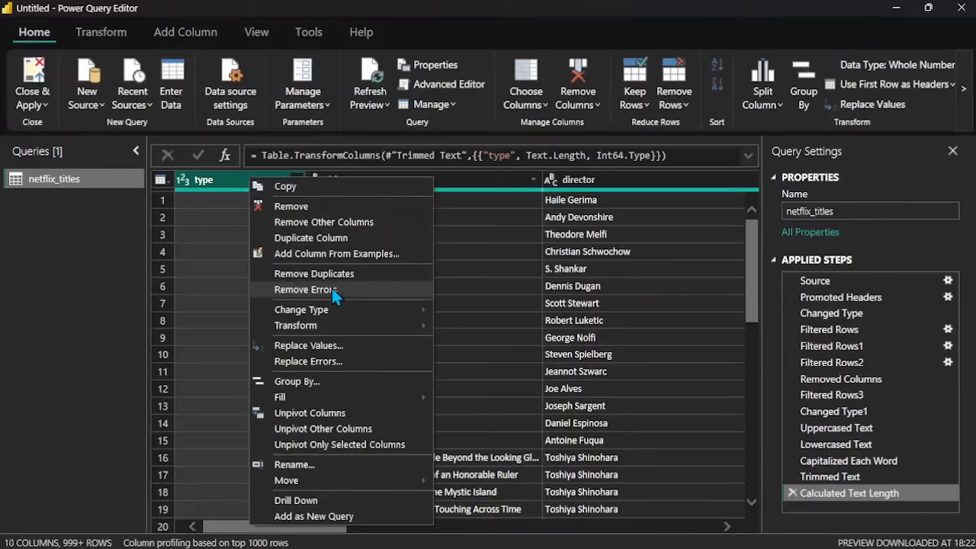
pyautogui.moveTo(364, 325)
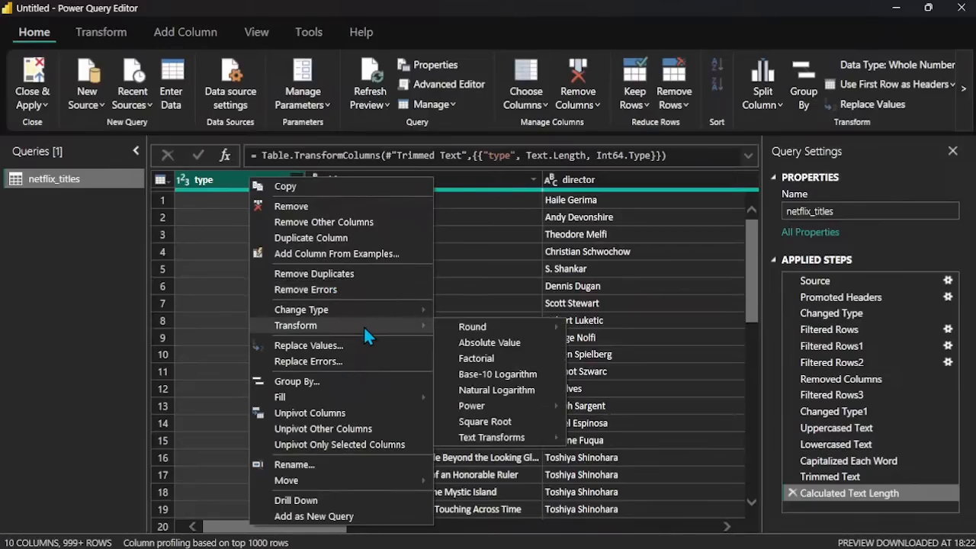
pyautogui.moveTo(478, 411)
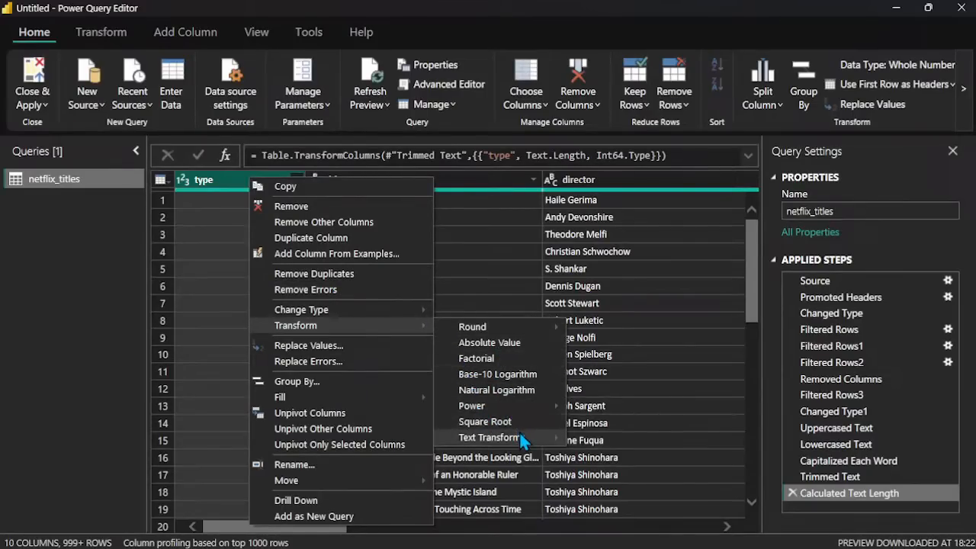
pyautogui.moveTo(524, 442)
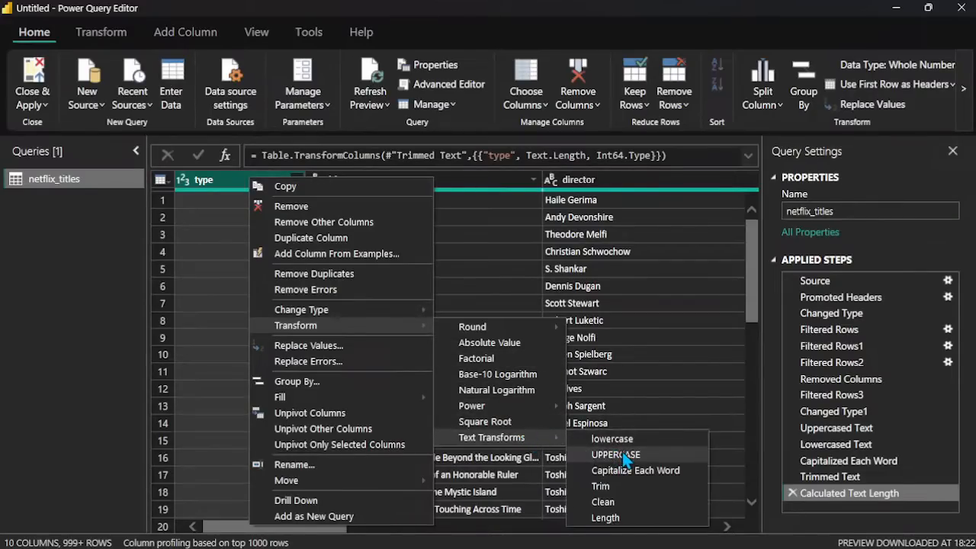
pyautogui.click(606, 466)
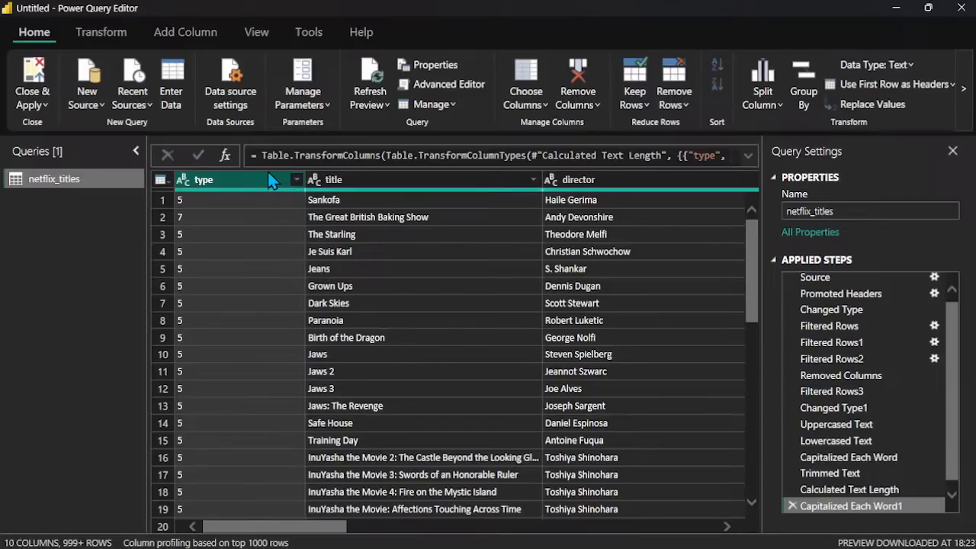
# Step: Go back to the Changed Type1 step and delete all the uppercase, lowercase, capitalize, trim and length steps applied after it
pyautogui.click(838, 474)
pyautogui.click(840, 461)
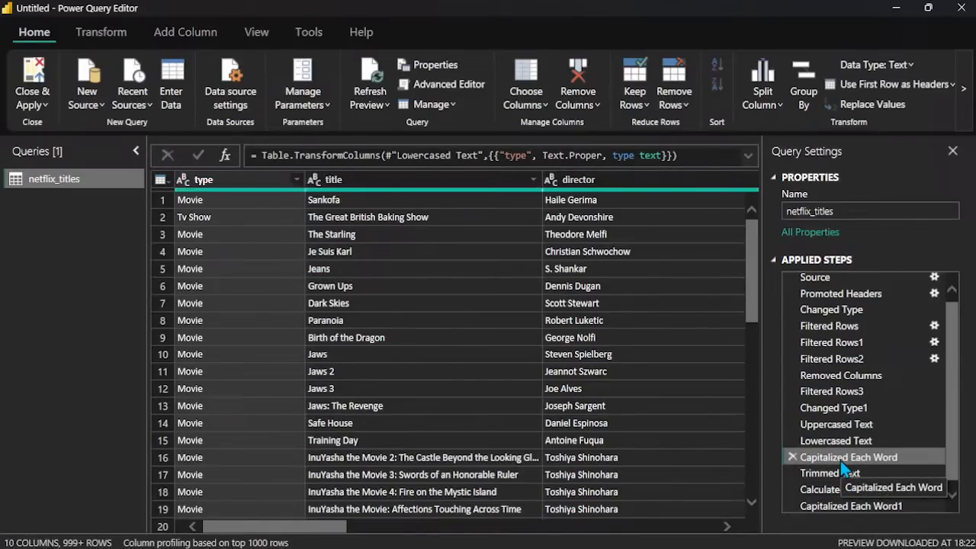
pyautogui.click(829, 411)
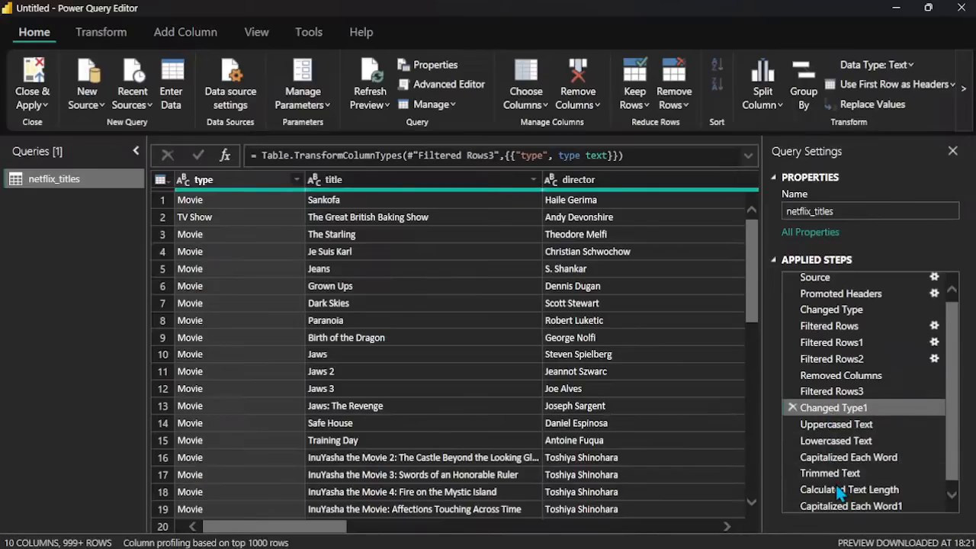
pyautogui.click(793, 444)
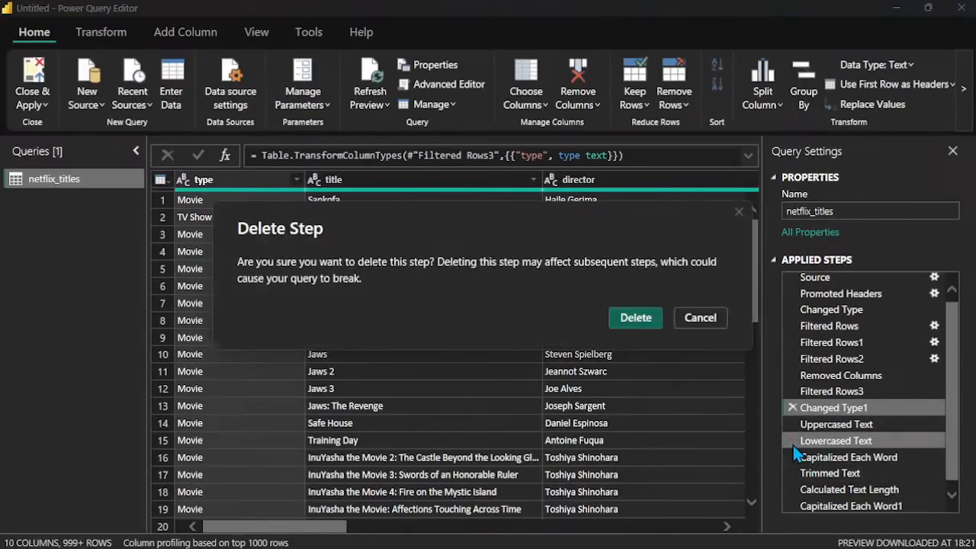
pyautogui.click(645, 319)
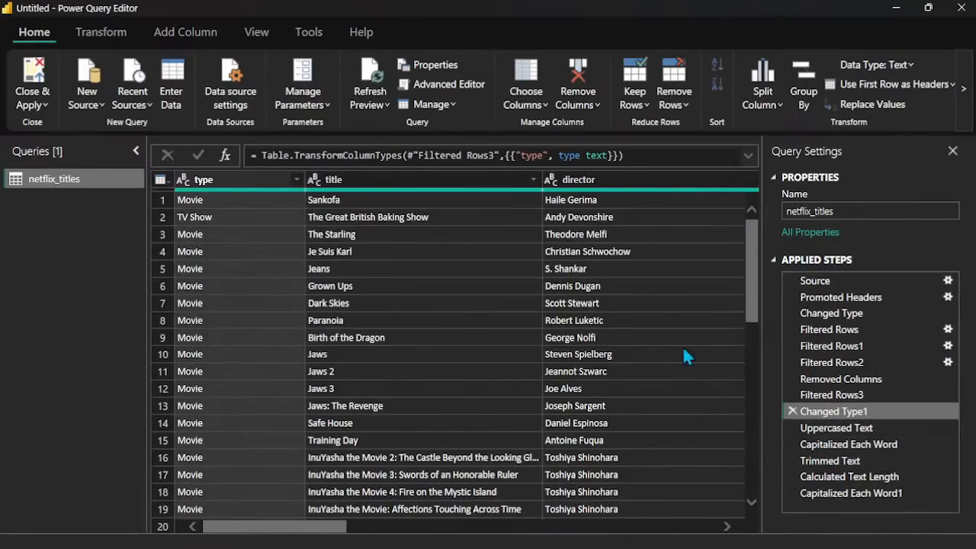
pyautogui.click(792, 494)
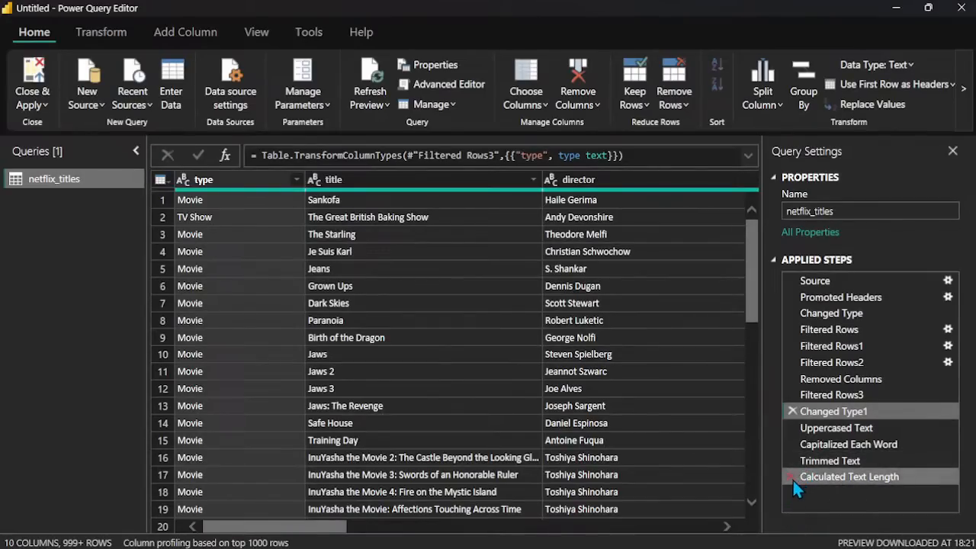
pyautogui.click(792, 478)
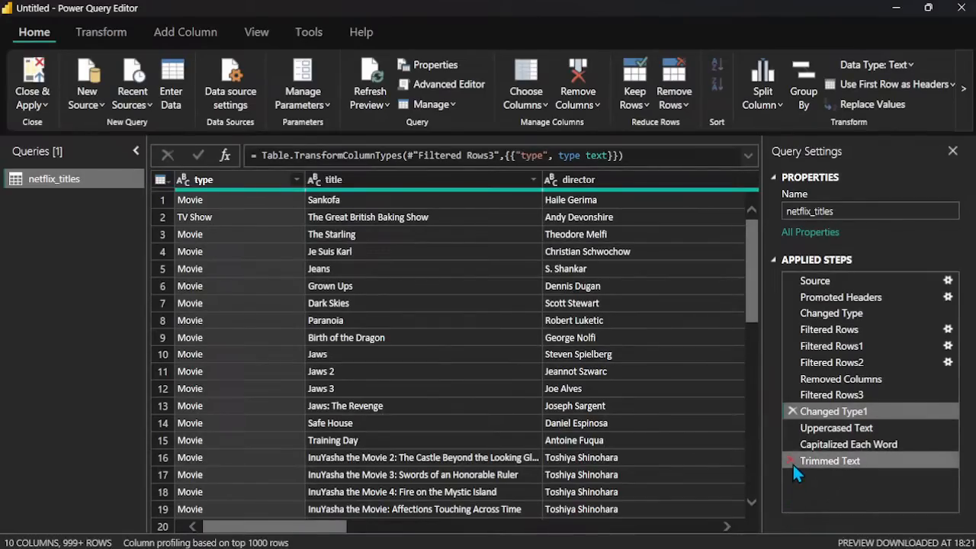
pyautogui.click(792, 463)
pyautogui.click(793, 446)
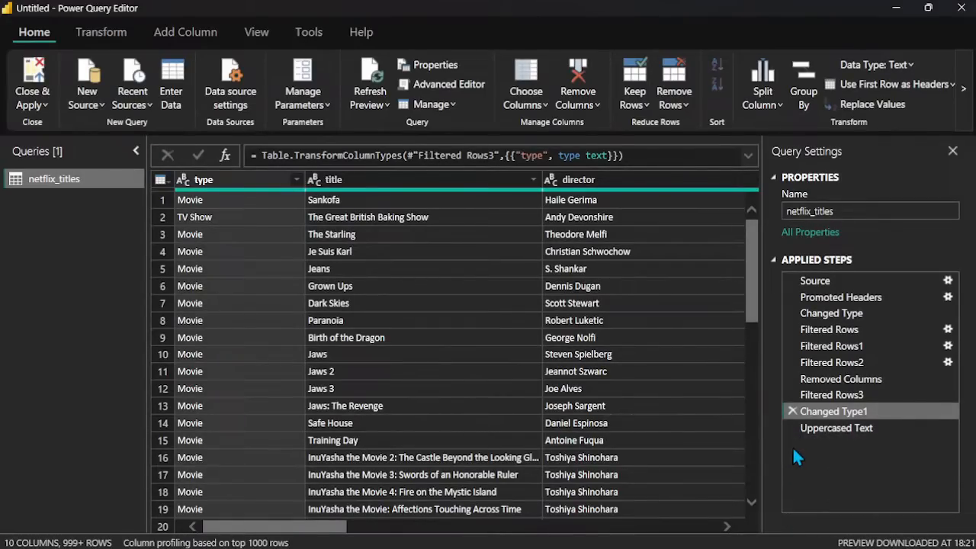
pyautogui.click(792, 428)
# Step: Remove duplicates based on the title column and look over the remaining rows
pyautogui.click(487, 178)
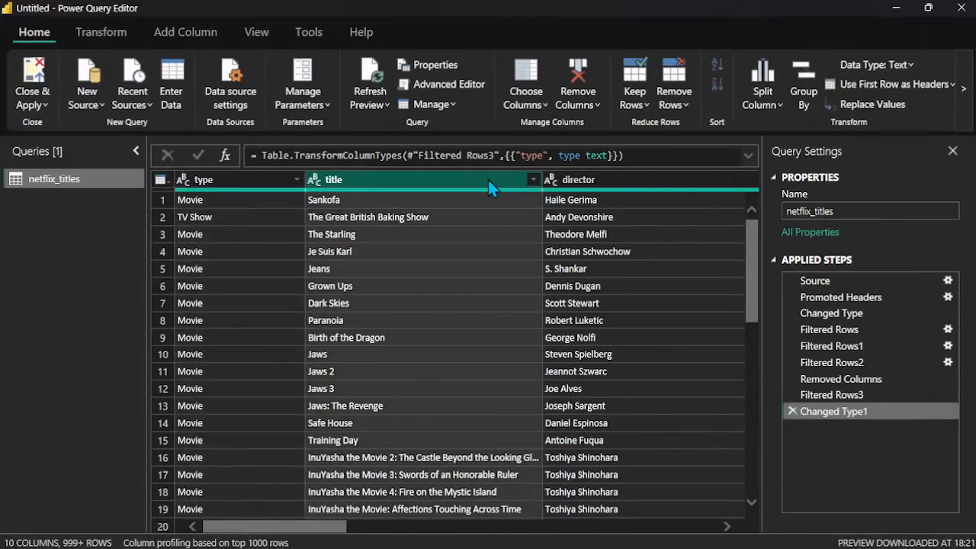
pyautogui.rightClick(487, 177)
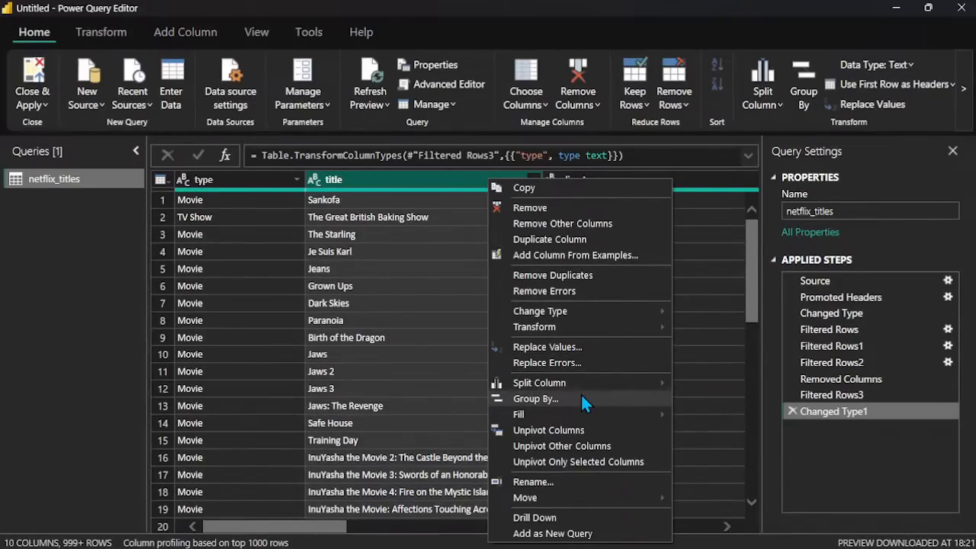
pyautogui.moveTo(598, 385)
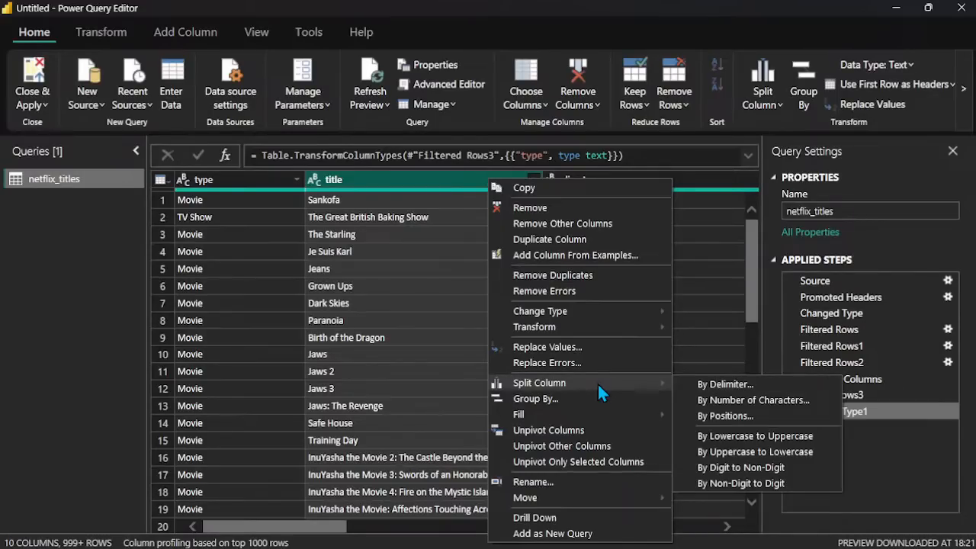
pyautogui.click(602, 276)
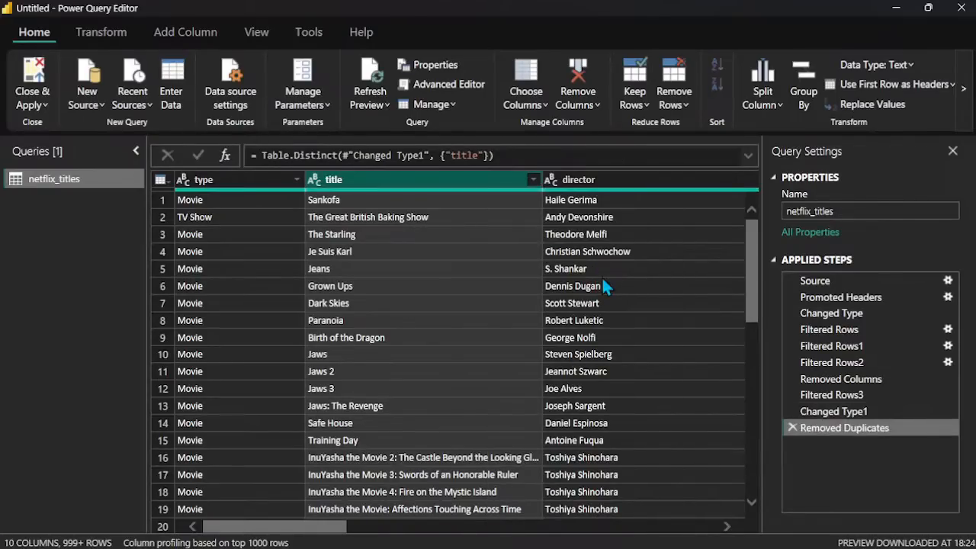
pyautogui.scroll(-10, 475, 366)
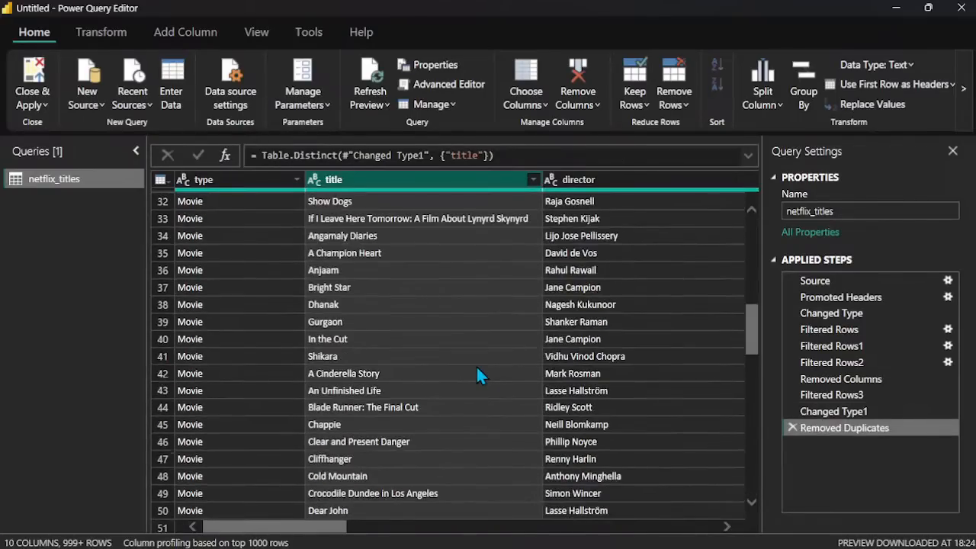
pyautogui.scroll(10, 476, 366)
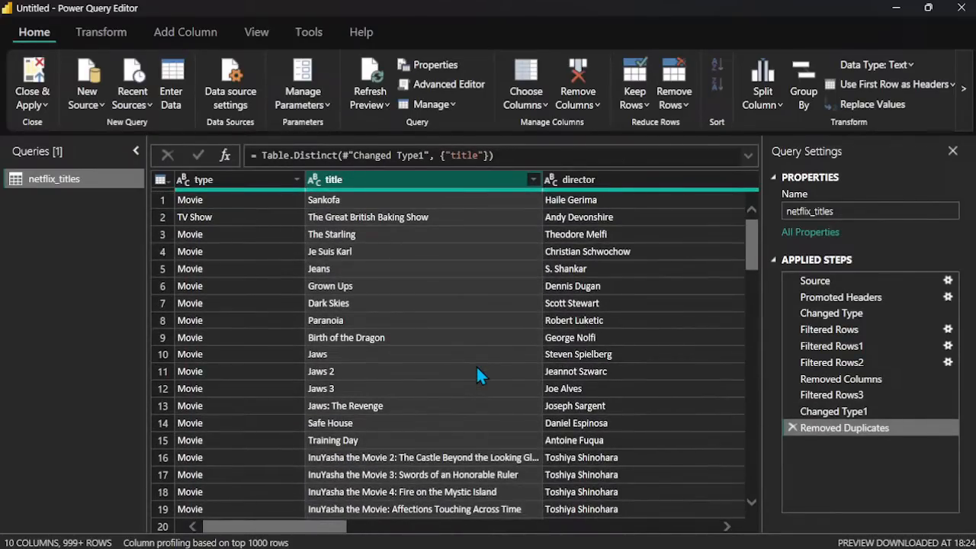
# Step: Group the rows by title with a new column named Count that uses the Count Rows operation
pyautogui.rightClick(518, 176)
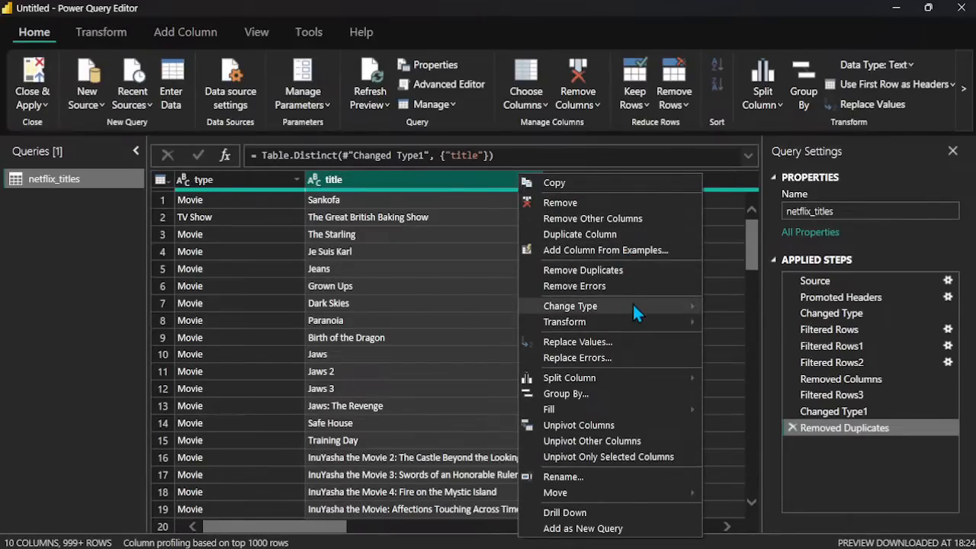
pyautogui.click(623, 391)
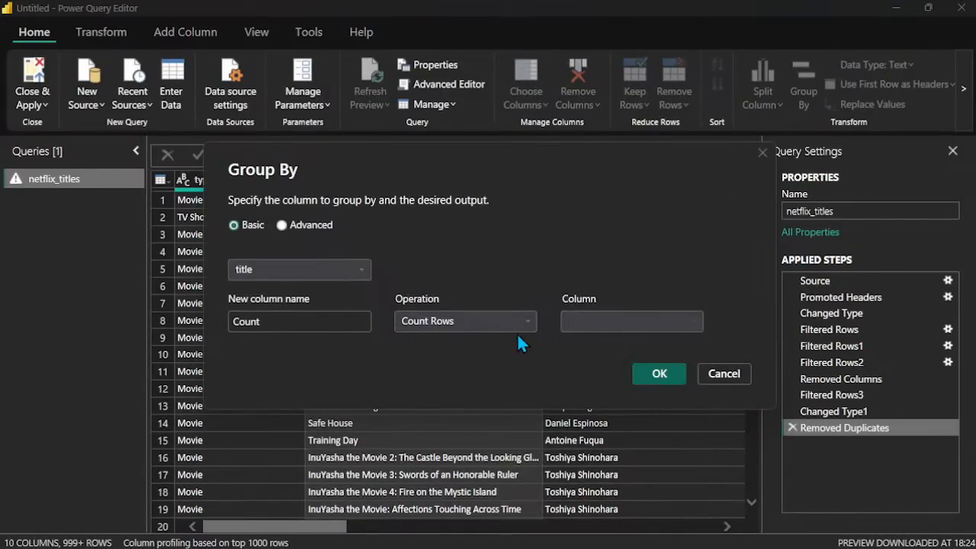
pyautogui.click(360, 268)
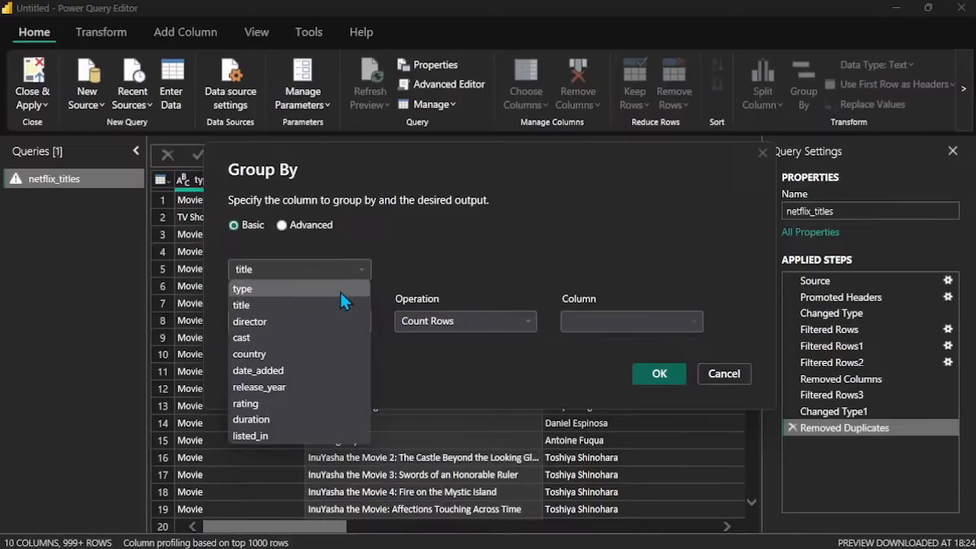
pyautogui.click(291, 305)
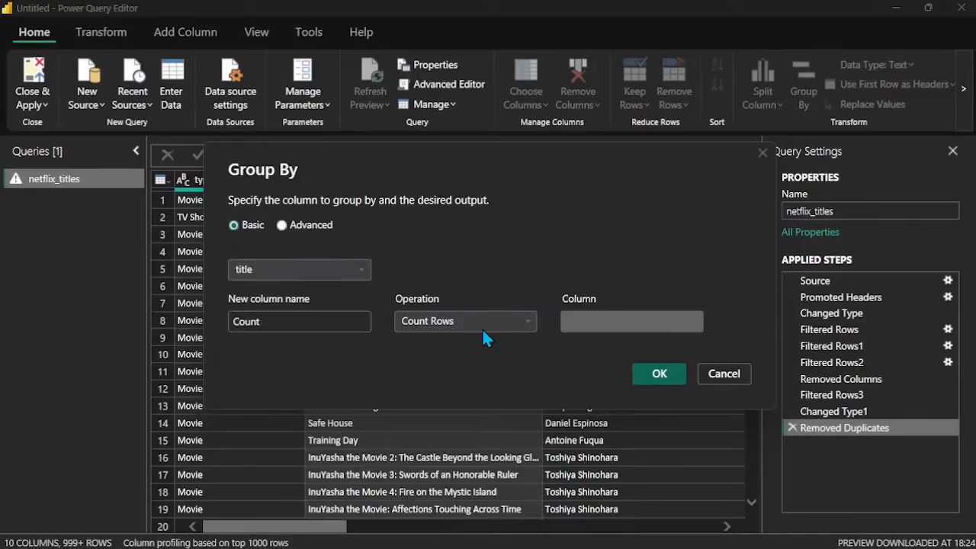
pyautogui.click(518, 321)
pyautogui.click(517, 320)
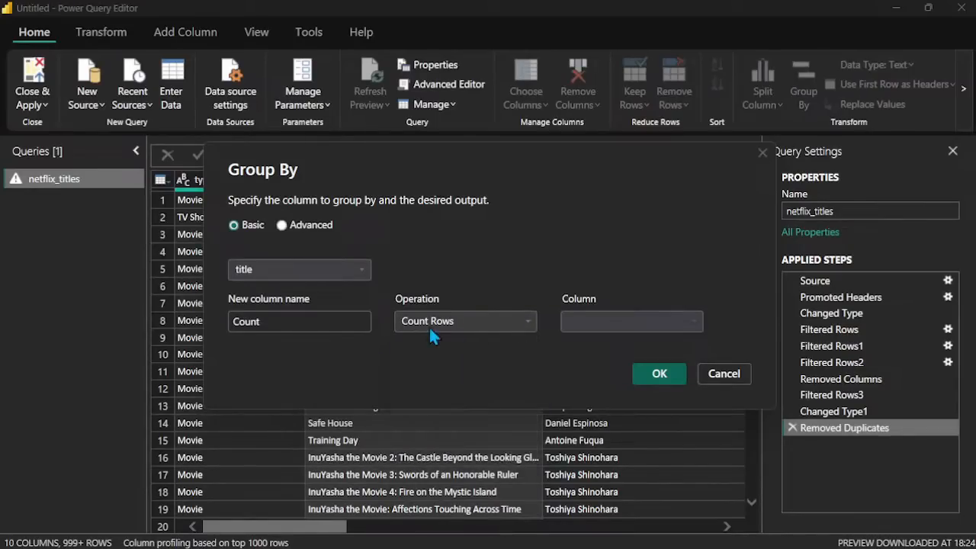
pyautogui.click(323, 327)
pyautogui.click(658, 373)
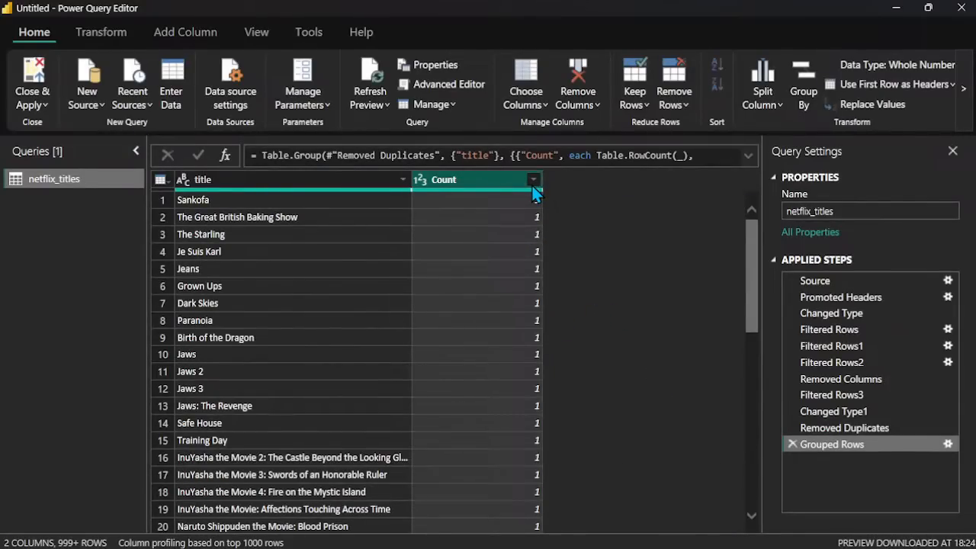
# Step: Delete the applied step that groups the netflix_titles rows by title
pyautogui.rightClick(493, 173)
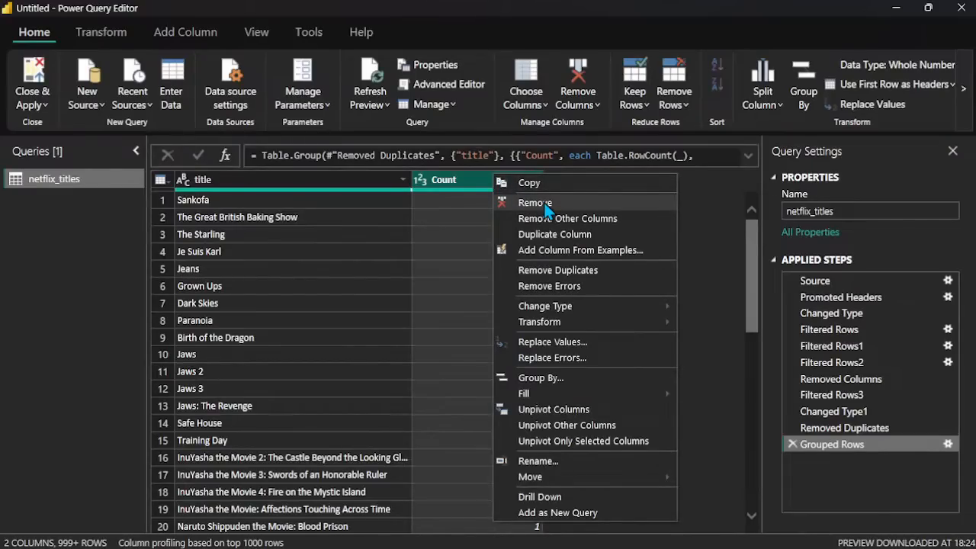
pyautogui.click(792, 445)
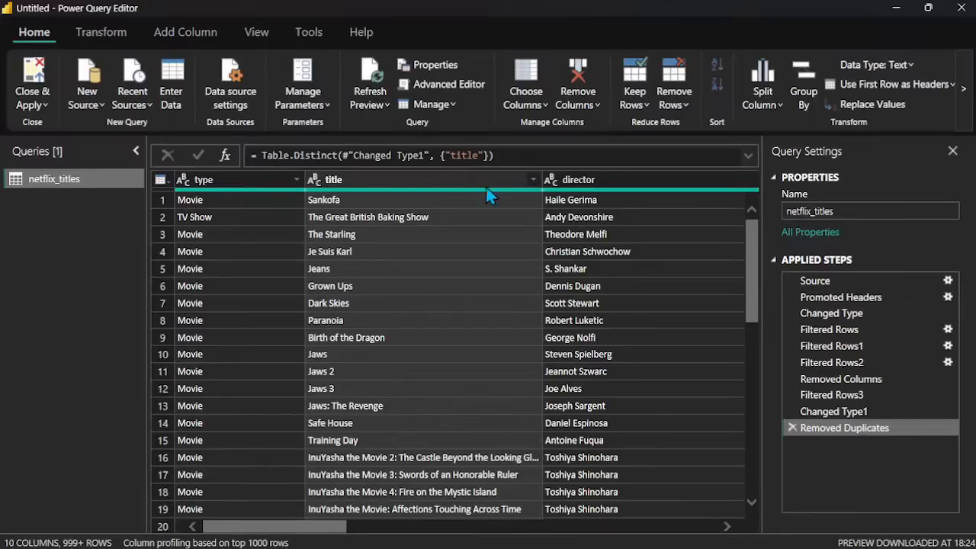
# Step: Group the rows by country with a new column named Count that uses the All Rows operation
pyautogui.click(466, 177)
pyautogui.rightClick(466, 177)
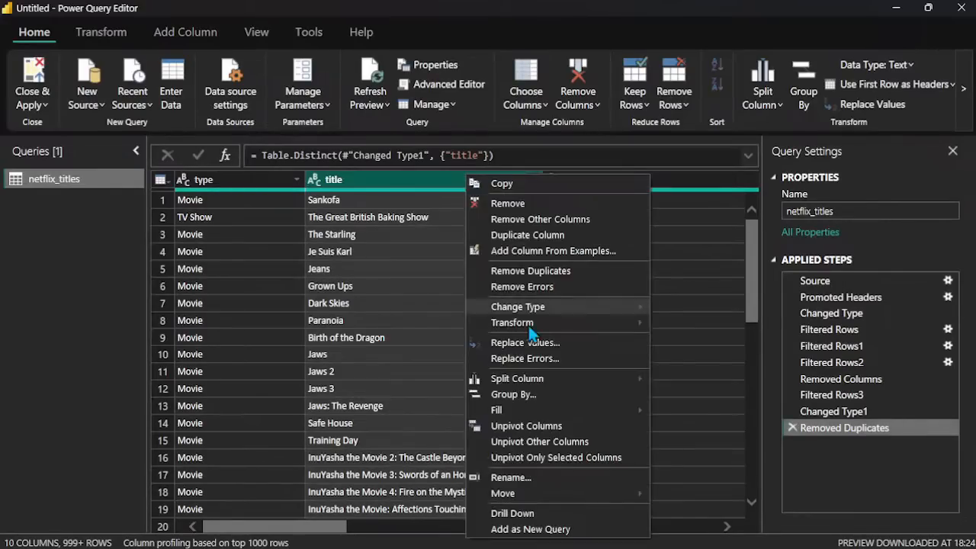
pyautogui.click(550, 394)
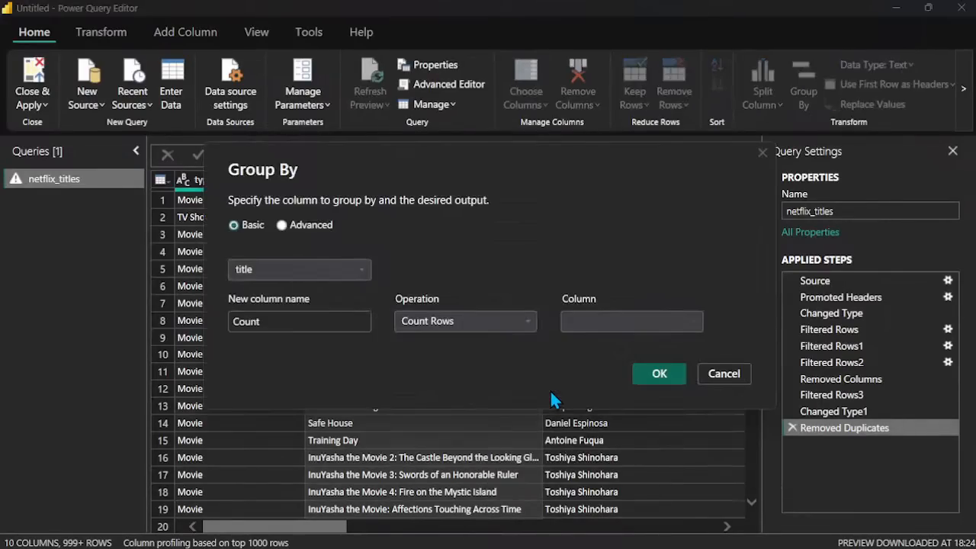
pyautogui.click(359, 273)
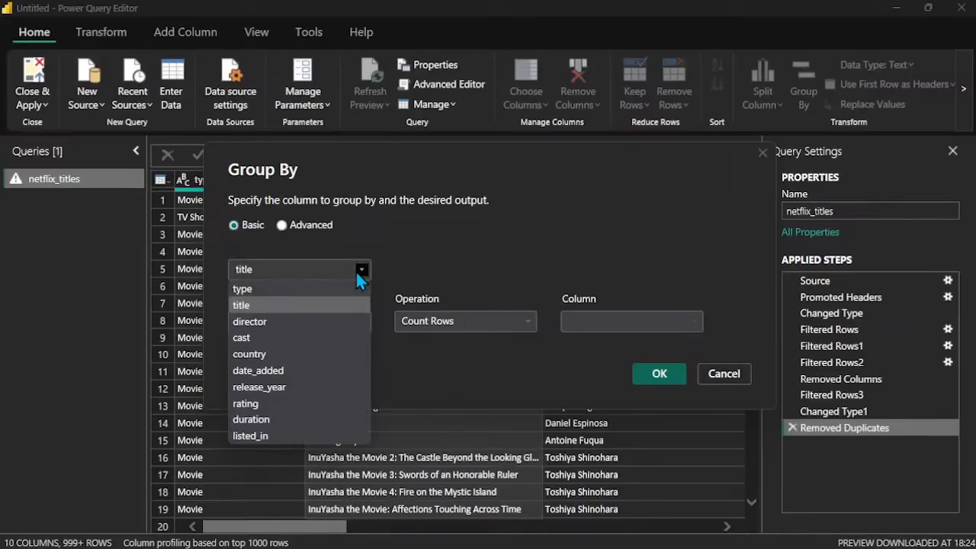
pyautogui.click(277, 359)
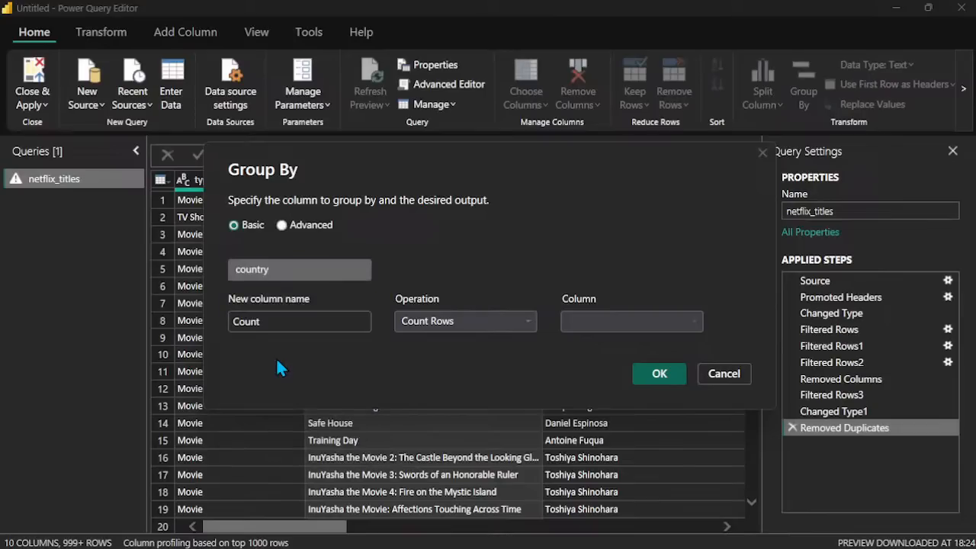
pyautogui.click(300, 324)
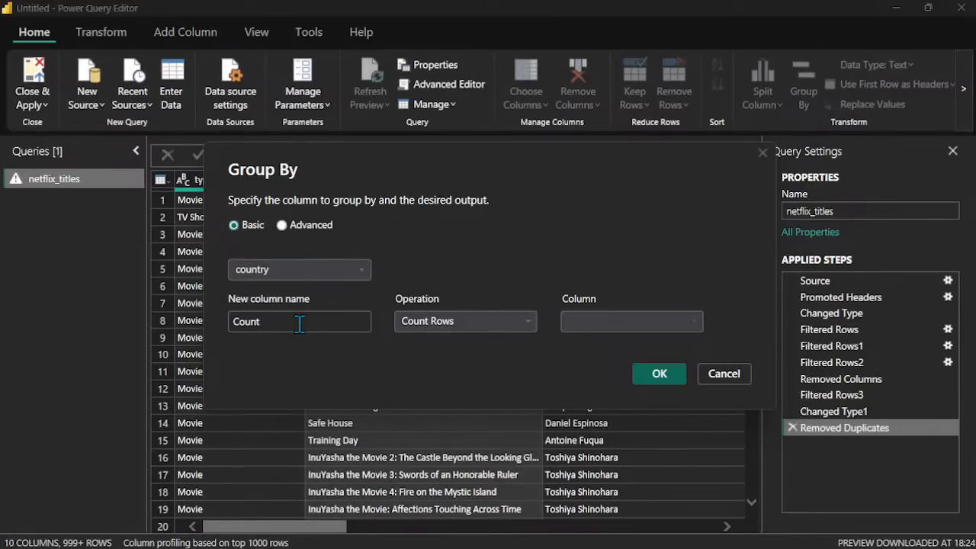
pyautogui.click(529, 321)
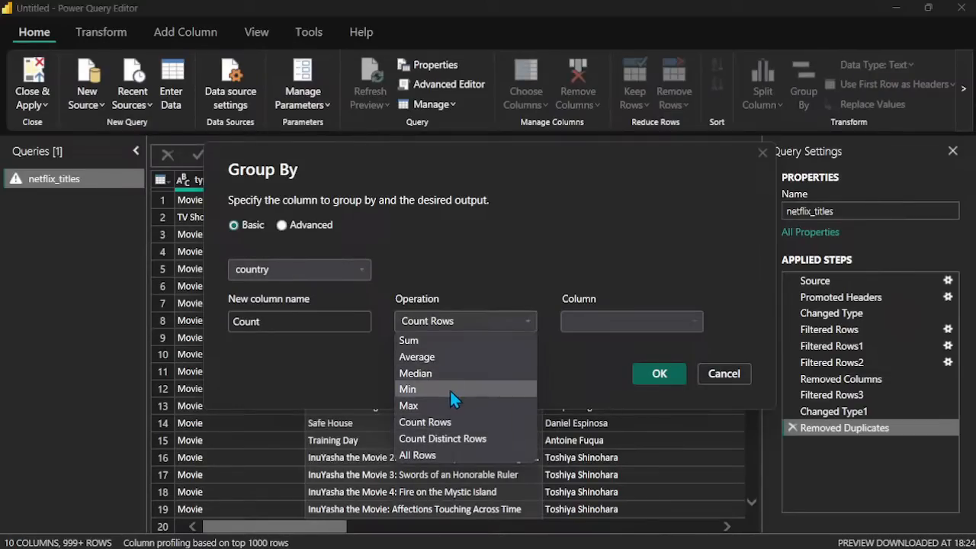
pyautogui.click(439, 453)
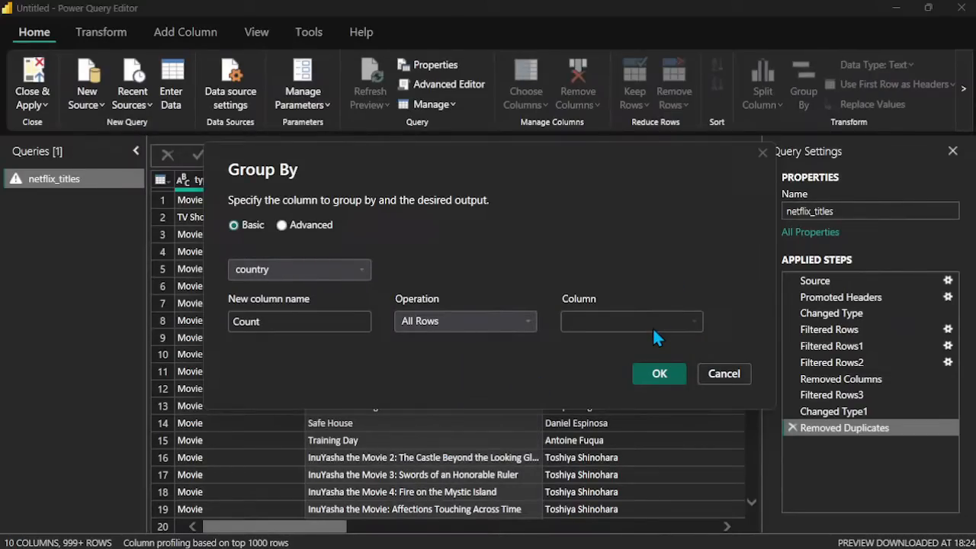
pyautogui.click(654, 375)
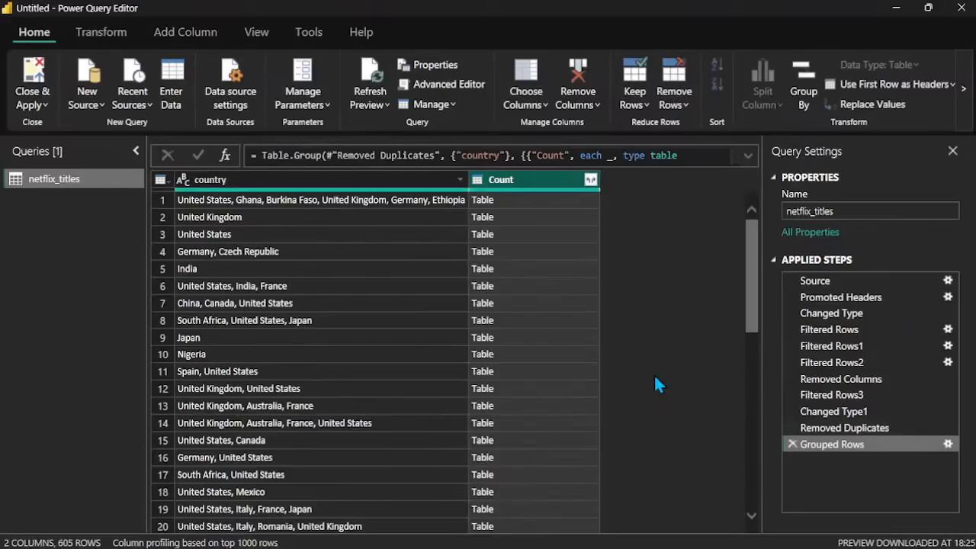
# Step: Delete the applied step that groups the rows by country
pyautogui.rightClick(521, 182)
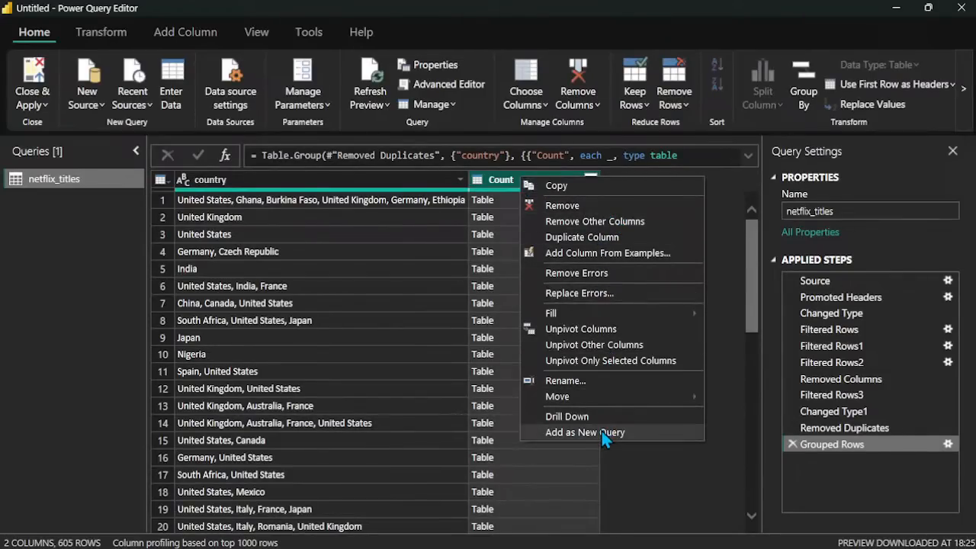
pyautogui.click(611, 475)
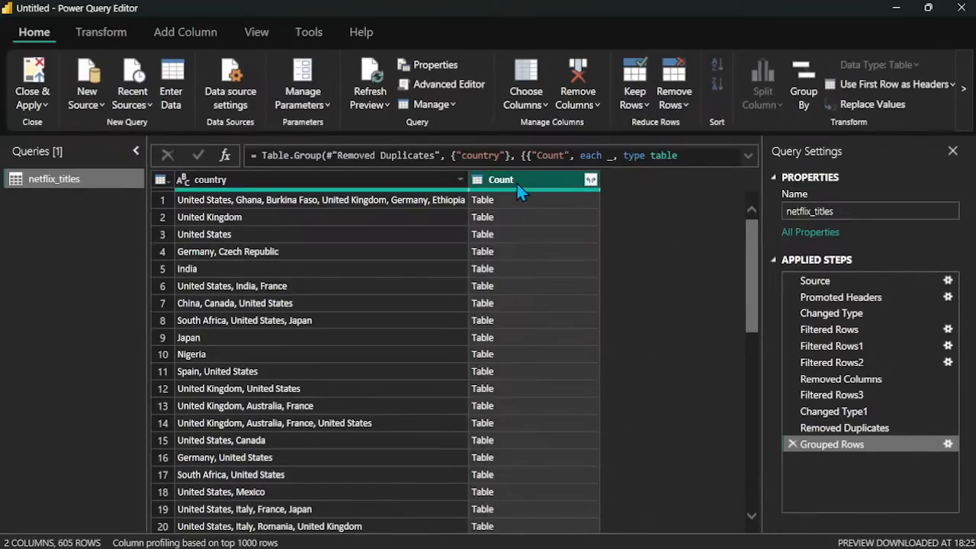
pyautogui.click(793, 445)
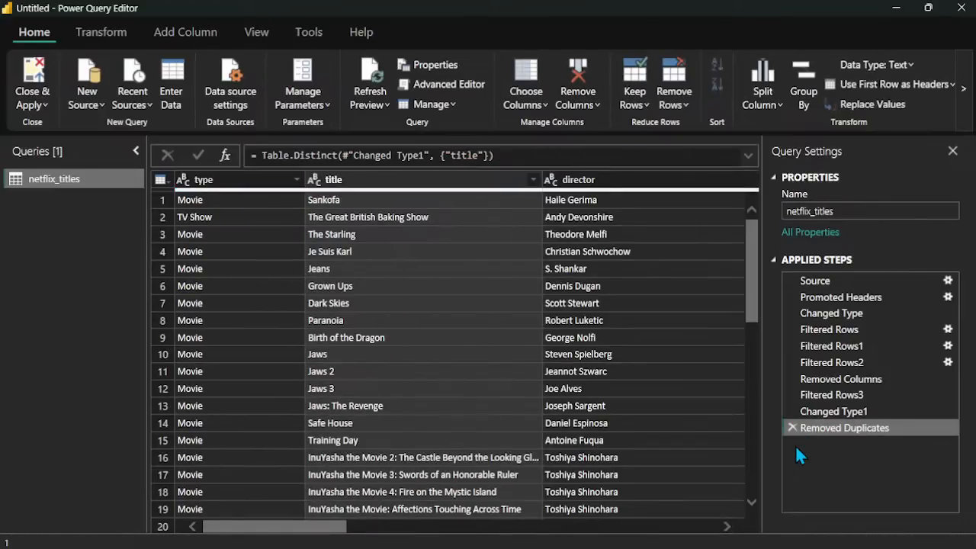
# Step: Add the director column of netflix_titles as a new query
pyautogui.click(458, 270)
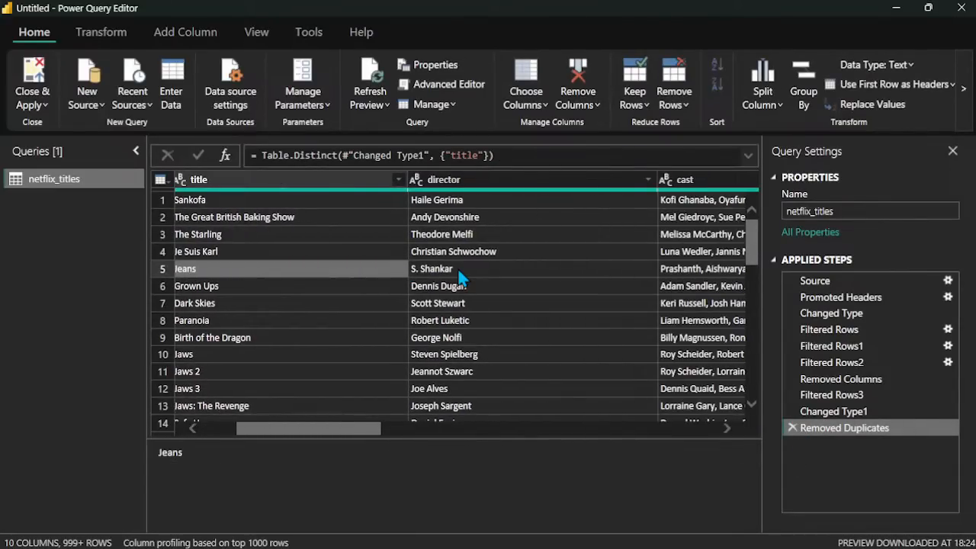
pyautogui.hscroll(-2, 459, 270)
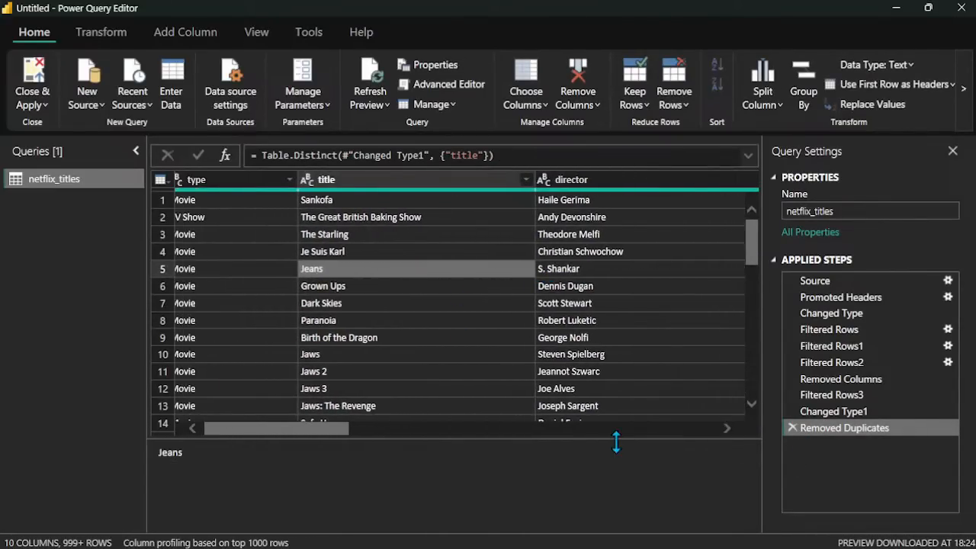
pyautogui.click(649, 455)
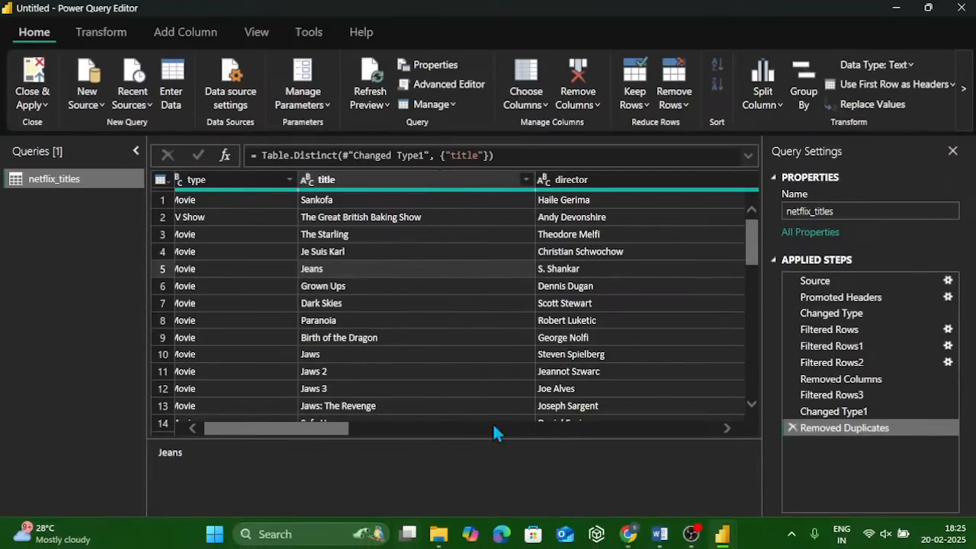
pyautogui.hscroll(3, 570, 342)
pyautogui.hscroll(2, 567, 336)
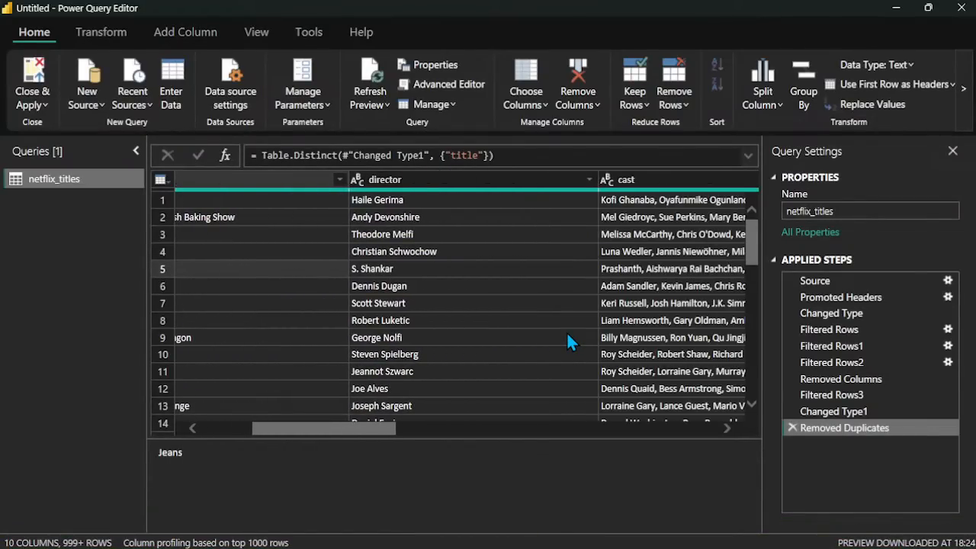
pyautogui.click(460, 180)
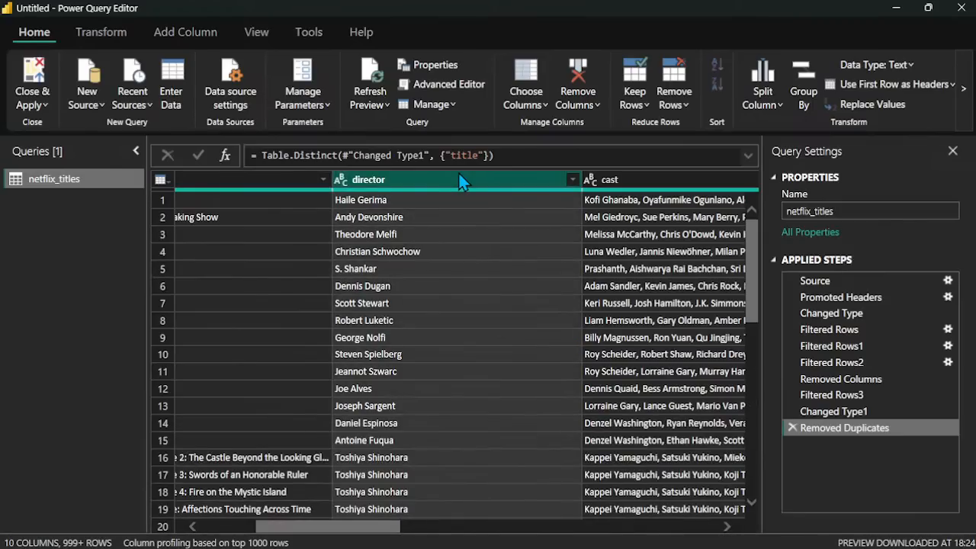
pyautogui.rightClick(460, 180)
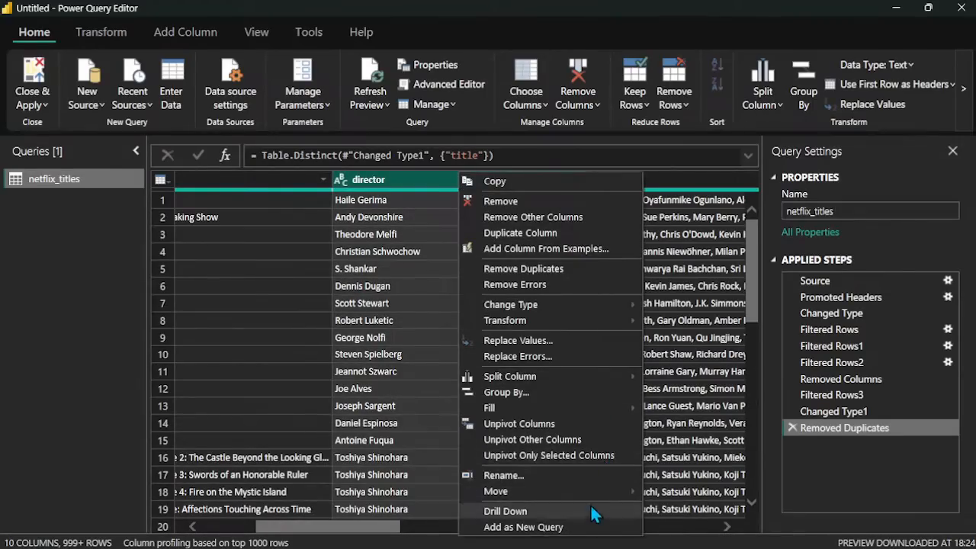
pyautogui.click(562, 533)
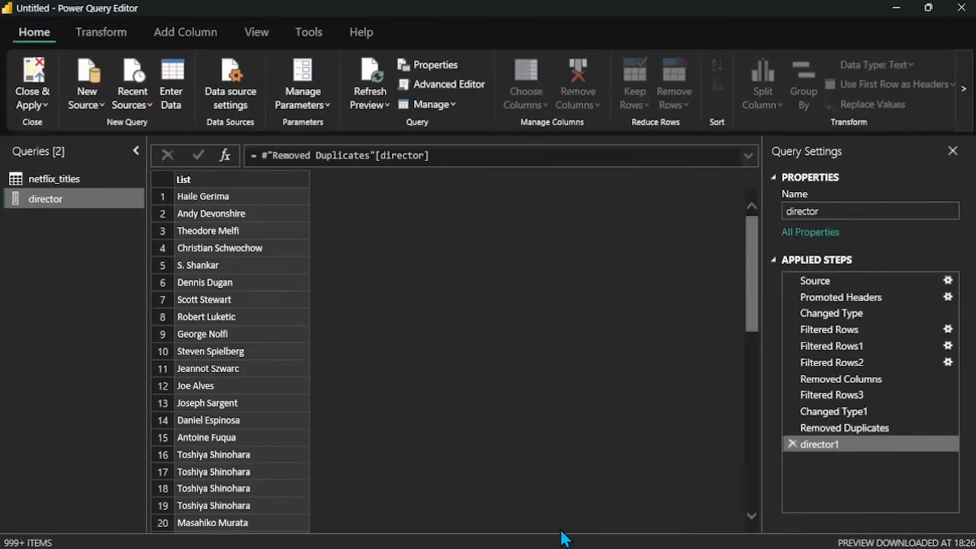
# Step: Return to the netflix_titles query and change the date_added column's data type to Date/Time
pyautogui.click(72, 177)
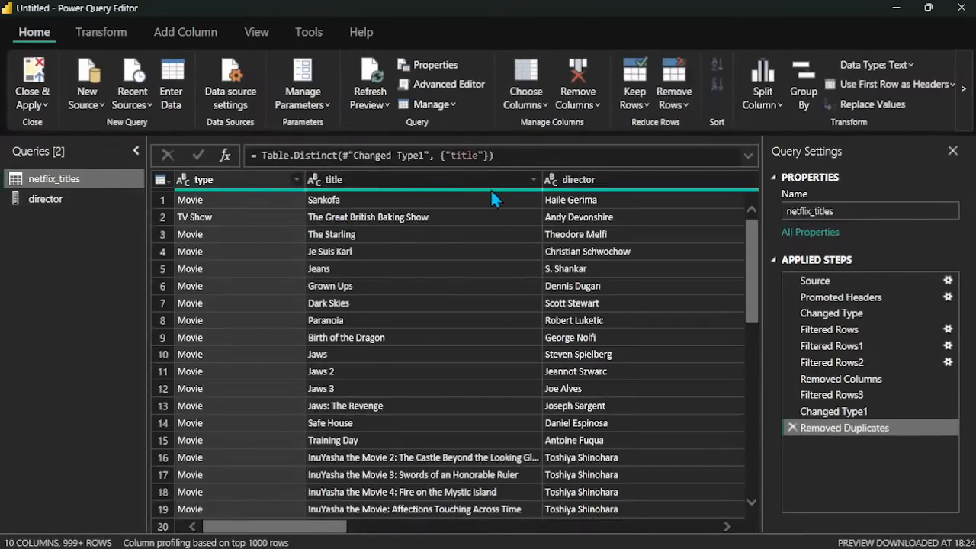
pyautogui.hscroll(3, 485, 211)
pyautogui.hscroll(5, 485, 210)
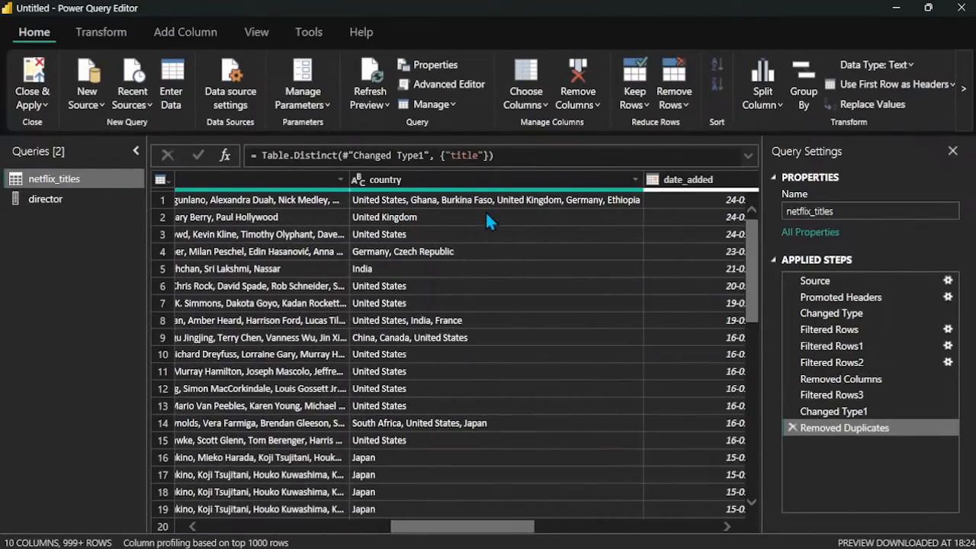
pyautogui.hscroll(2, 485, 211)
pyautogui.hscroll(-2, 485, 210)
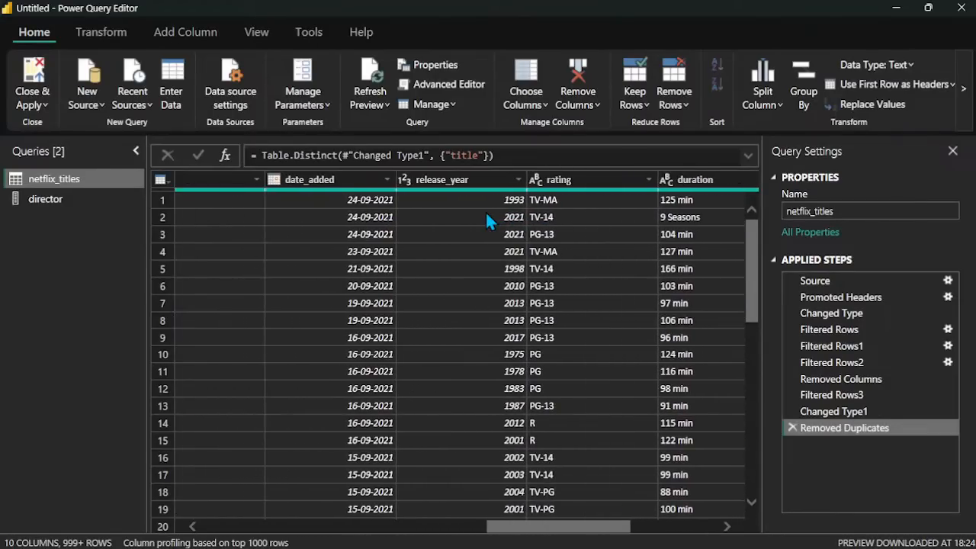
pyautogui.click(345, 185)
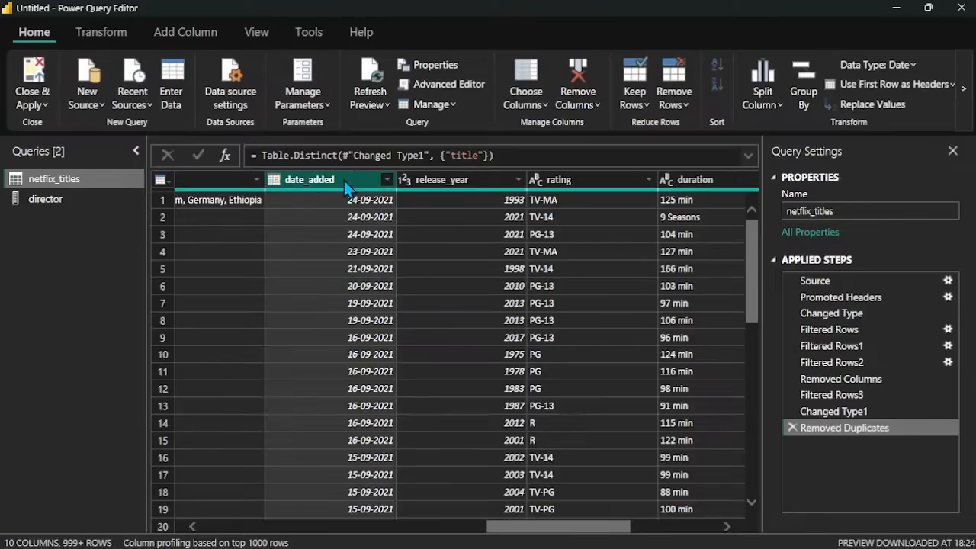
pyautogui.rightClick(345, 186)
pyautogui.moveTo(493, 313)
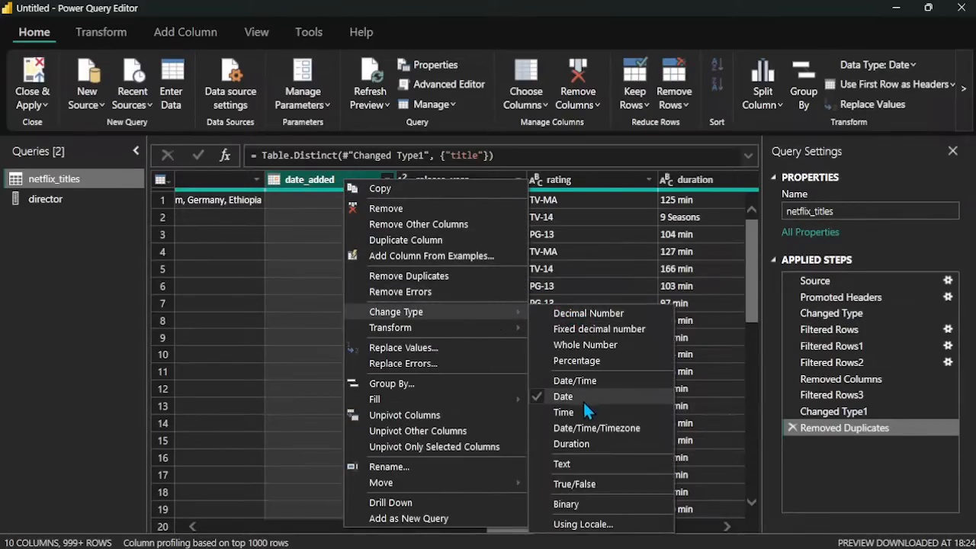
pyautogui.click(606, 383)
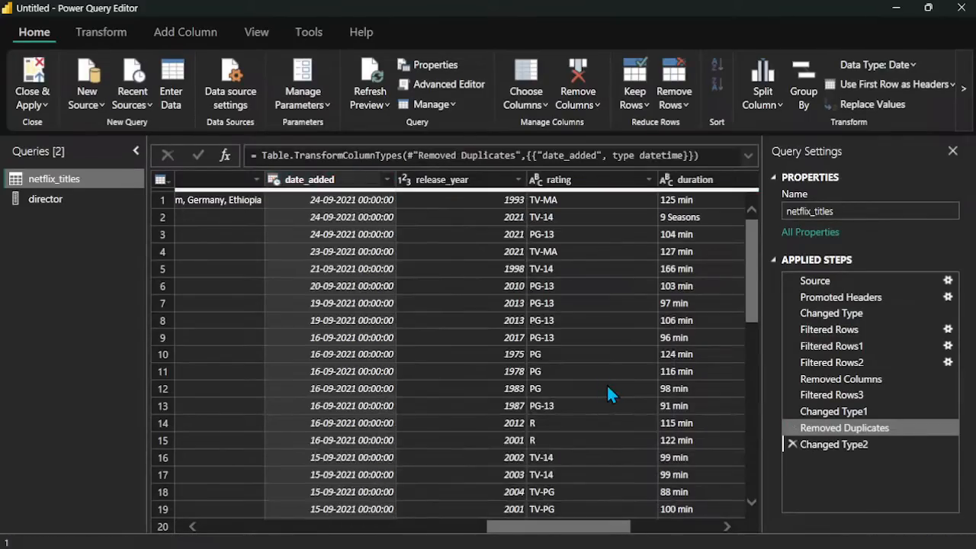
# Step: Change the date_added column's data type to Duration, replacing the current conversion
pyautogui.rightClick(356, 185)
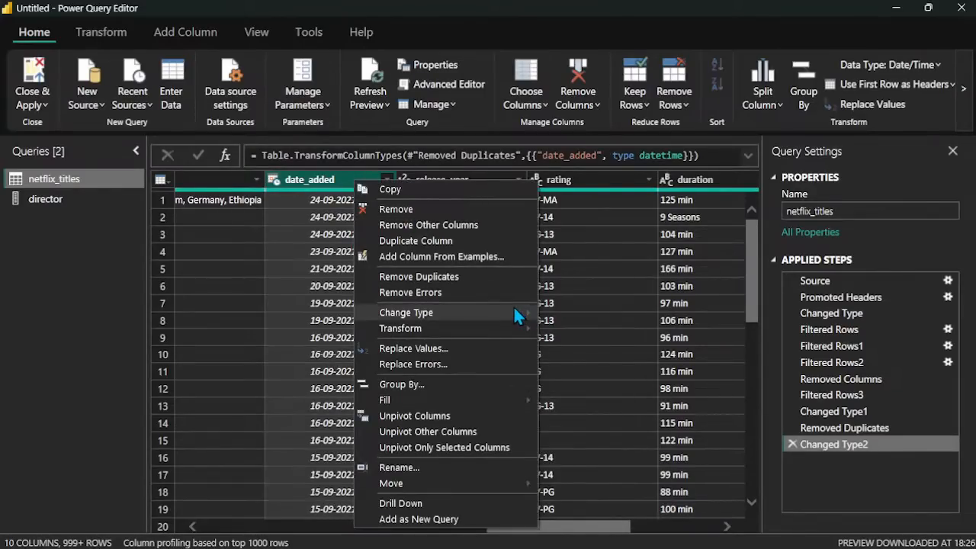
pyautogui.moveTo(515, 313)
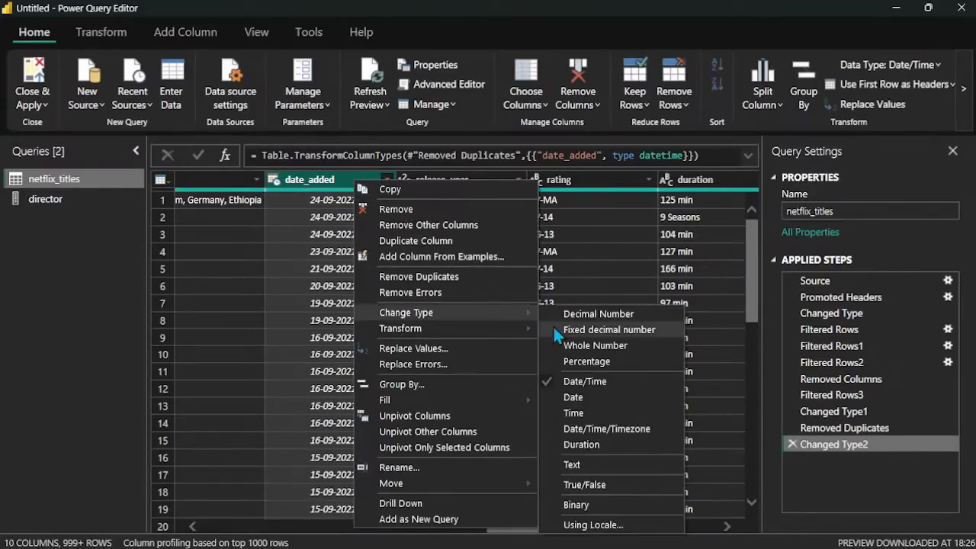
pyautogui.click(605, 447)
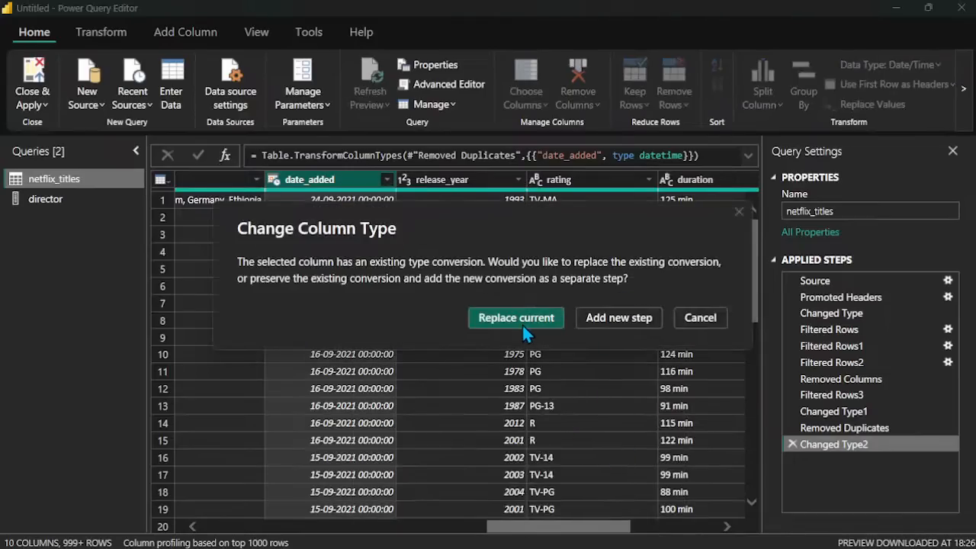
pyautogui.click(521, 318)
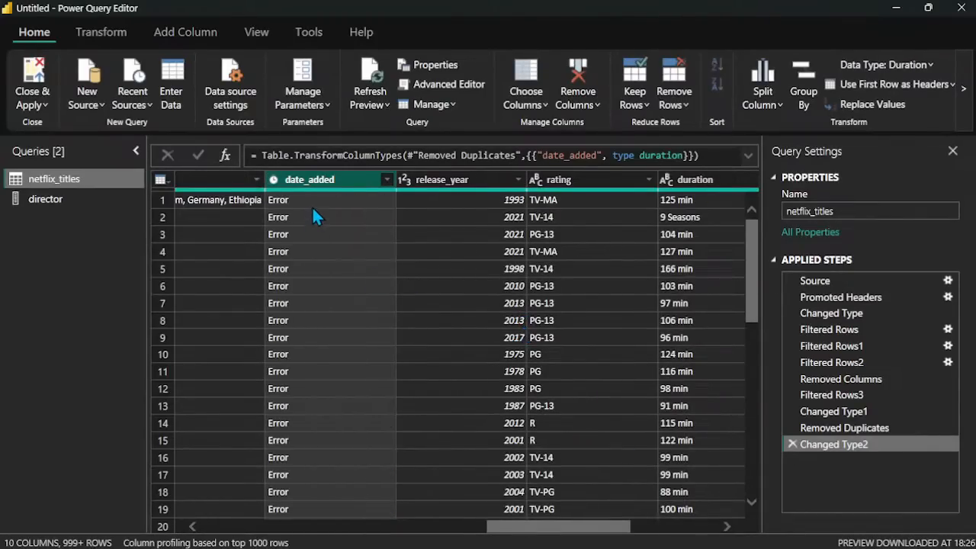
# Step: Set the date_added column's data type back to Date, replacing the current conversion
pyautogui.rightClick(337, 179)
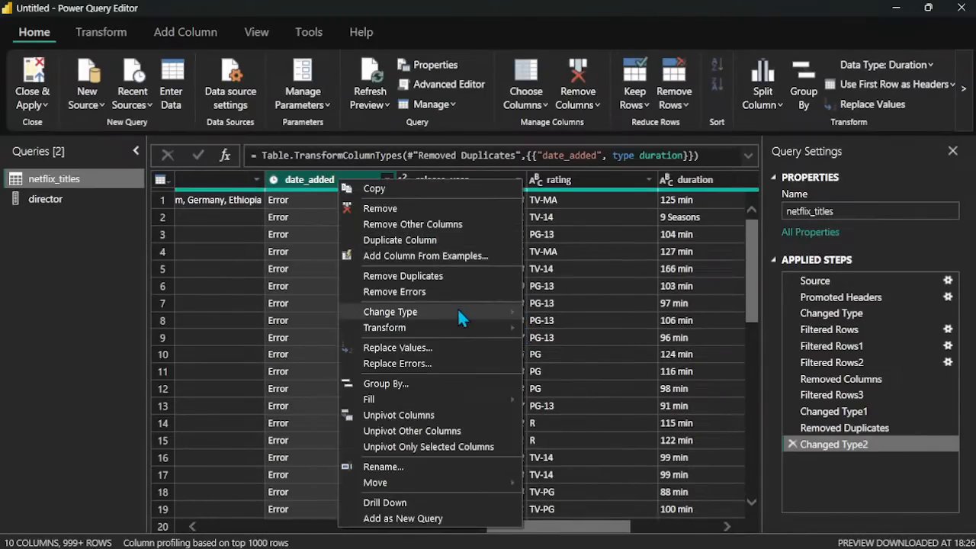
pyautogui.moveTo(480, 310)
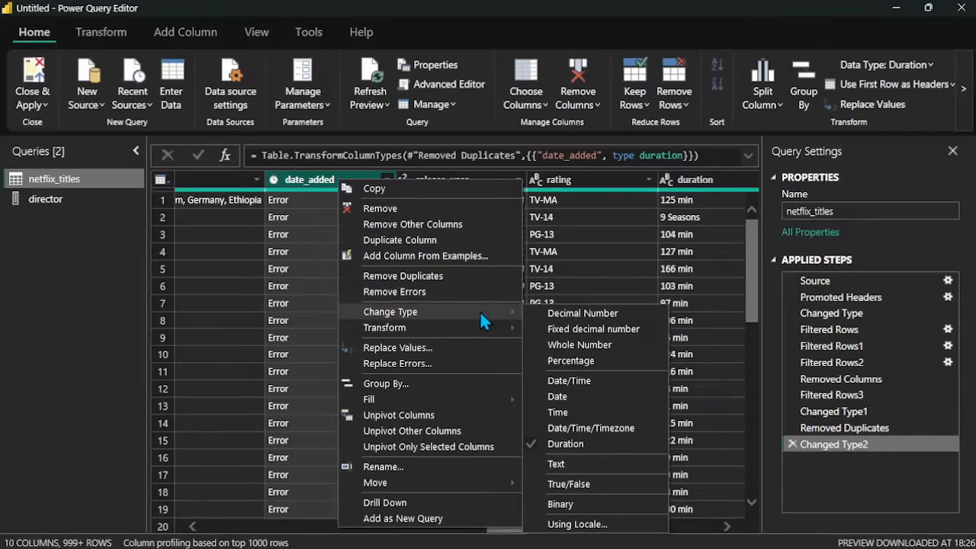
pyautogui.click(588, 397)
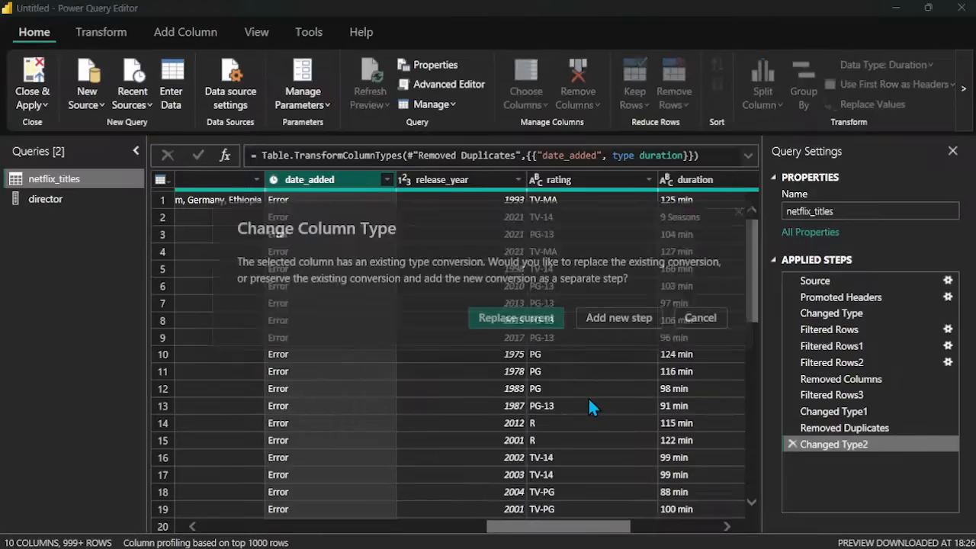
pyautogui.click(490, 318)
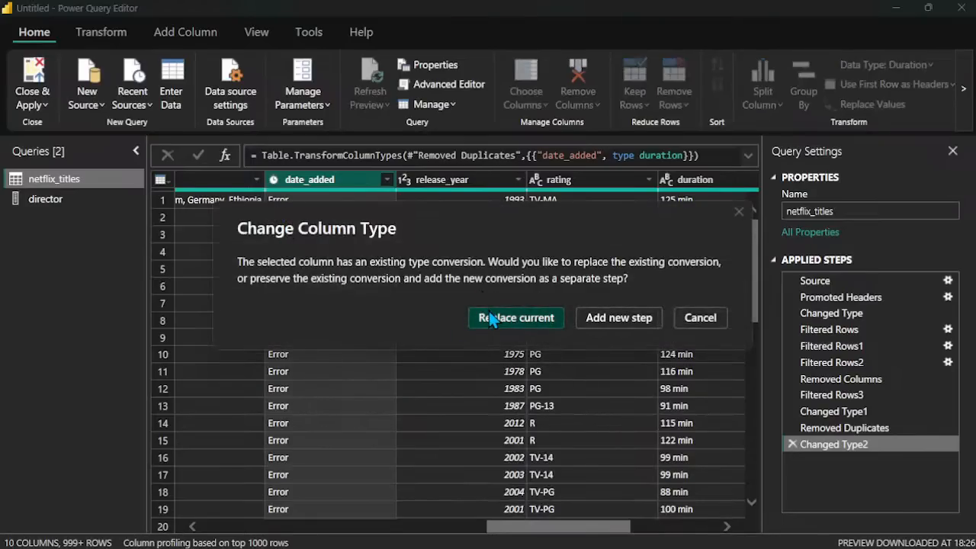
# Step: Change the date_added column's data type to Whole Number, replacing the current conversion
pyautogui.rightClick(385, 183)
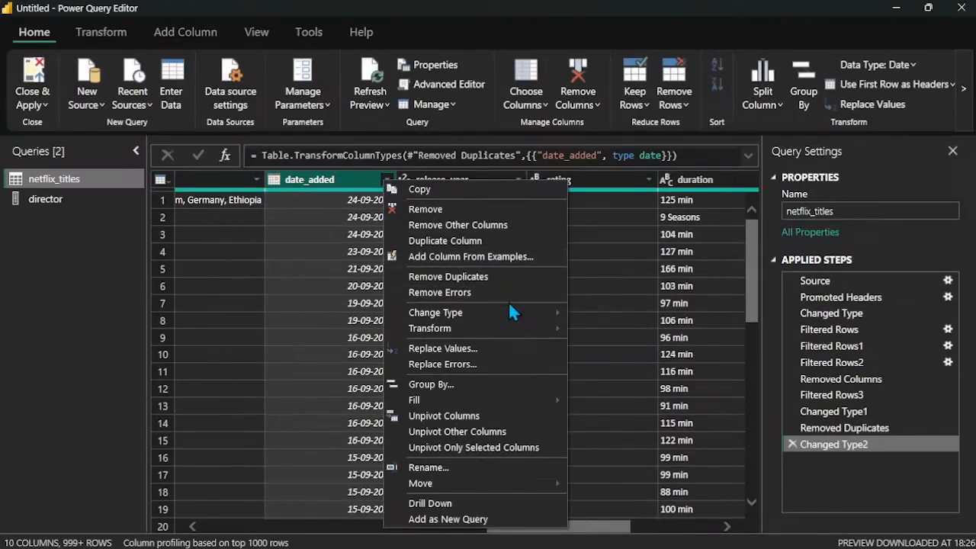
pyautogui.moveTo(512, 308)
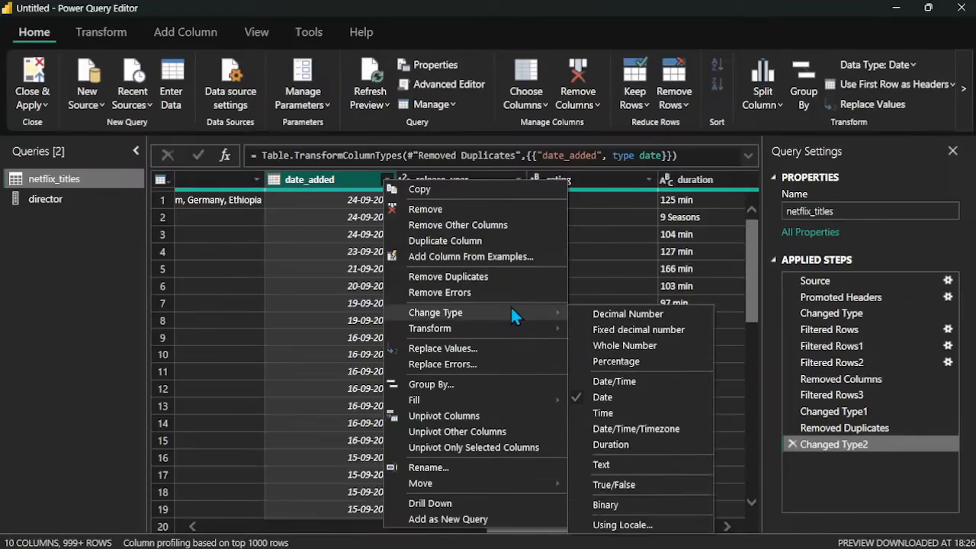
pyautogui.click(634, 348)
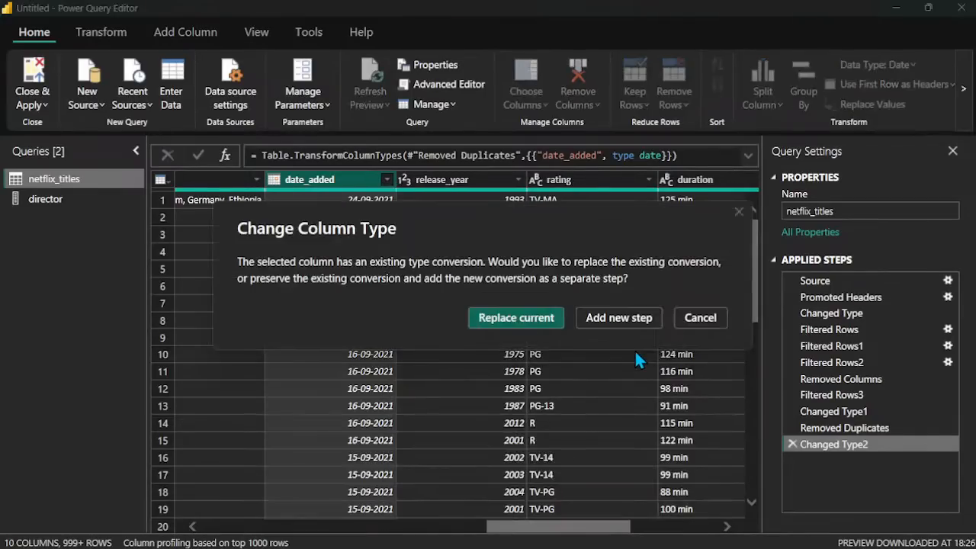
pyautogui.click(475, 321)
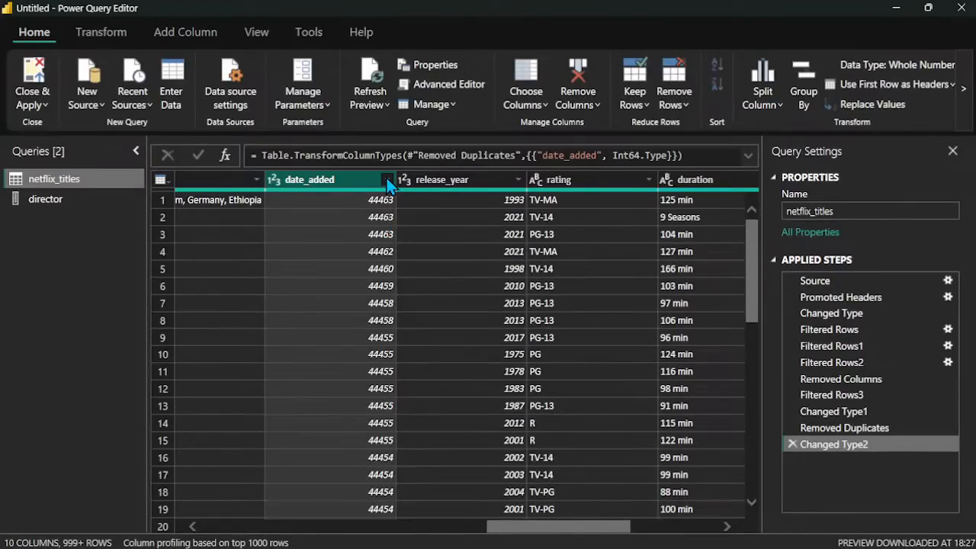
# Step: Change the date_added column's data type to Text, replacing the current conversion
pyautogui.rightClick(353, 180)
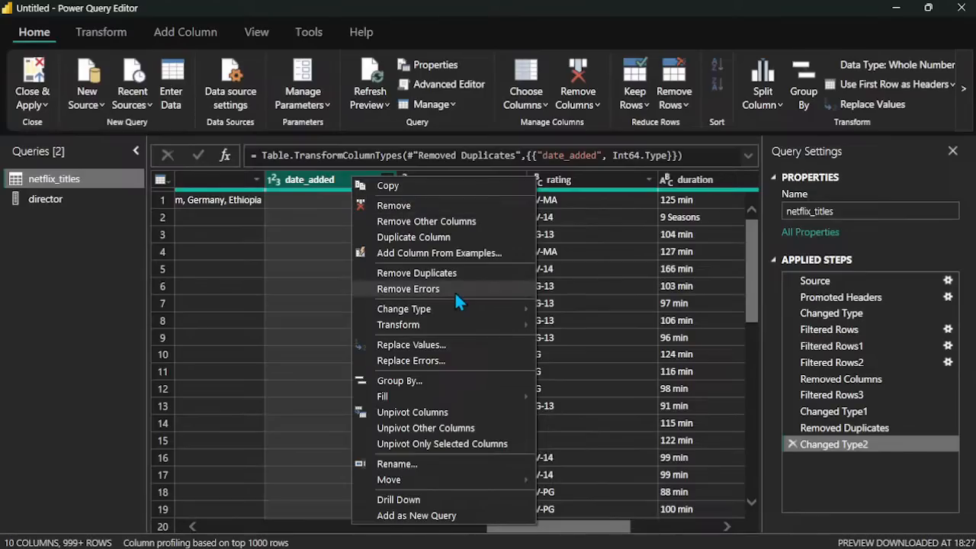
pyautogui.moveTo(477, 308)
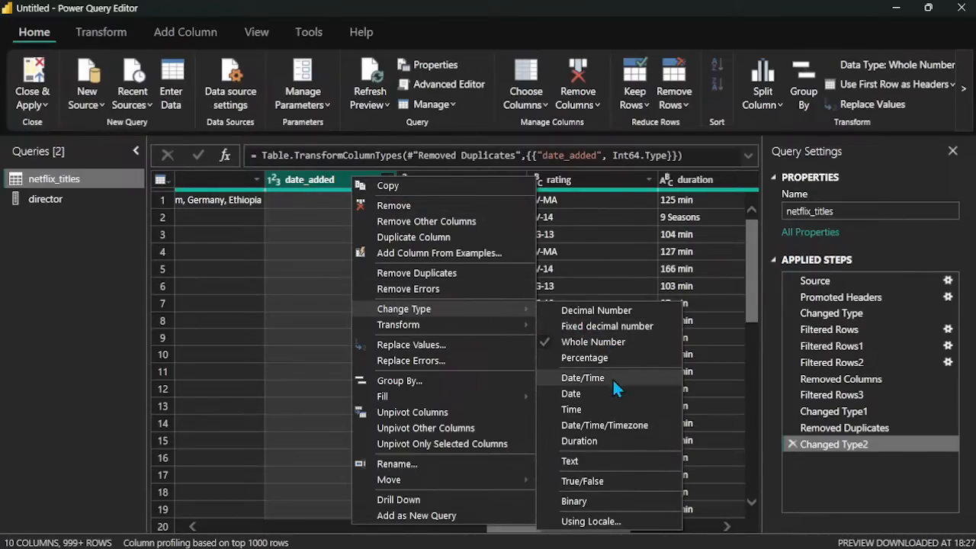
pyautogui.click(588, 457)
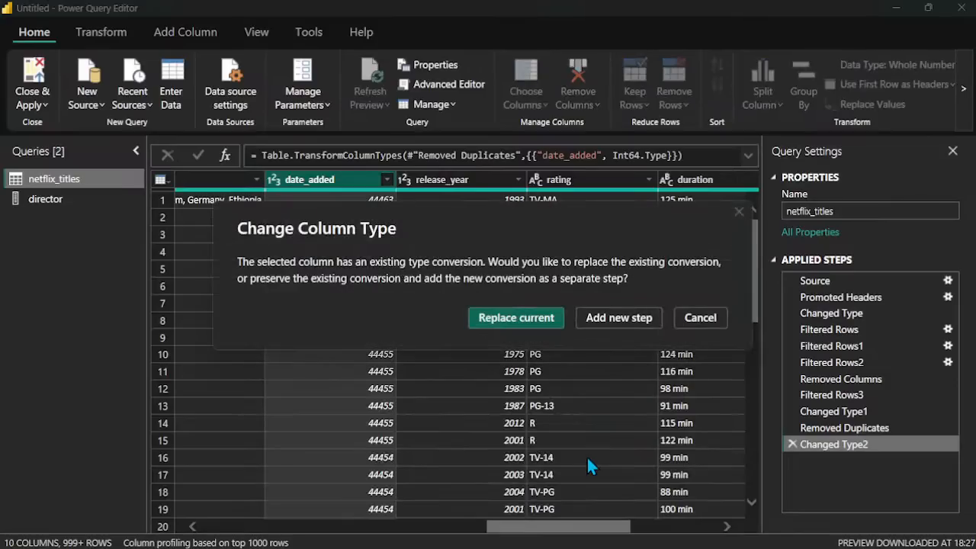
pyautogui.click(519, 324)
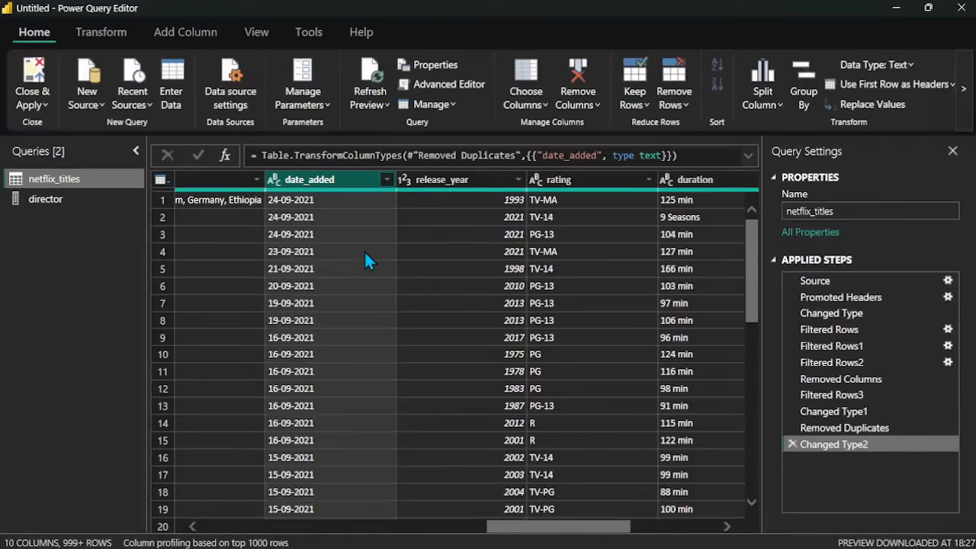
# Step: Change the release_year column's data type to Text
pyautogui.click(488, 183)
pyautogui.rightClick(491, 181)
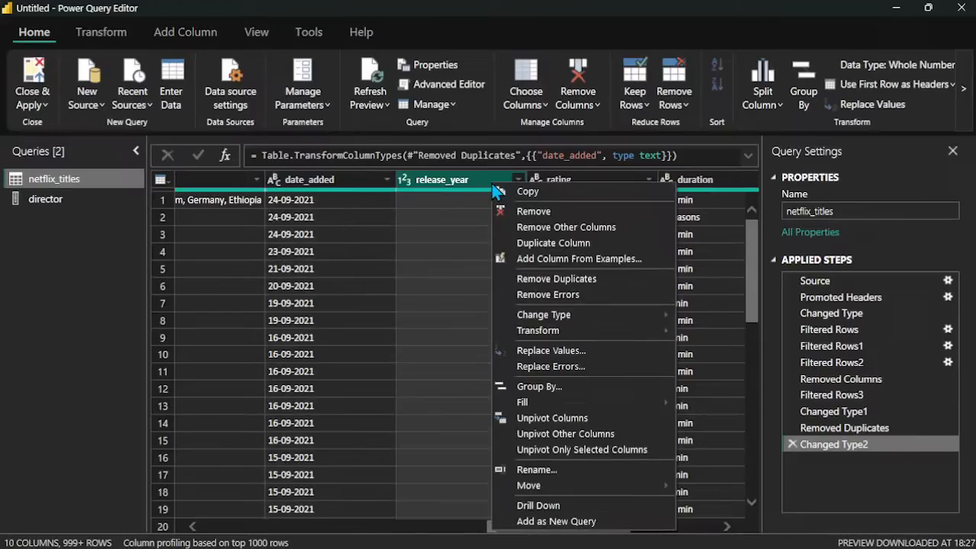
pyautogui.moveTo(616, 314)
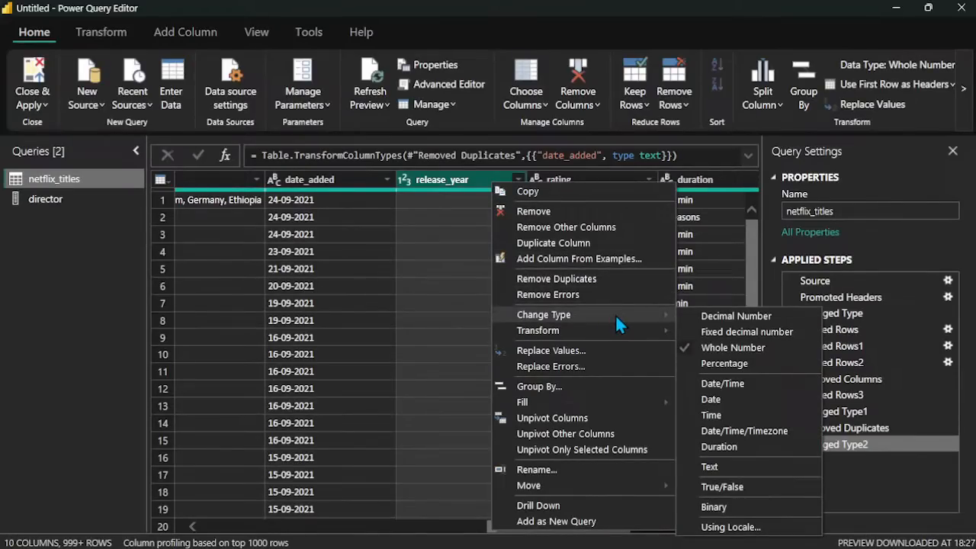
pyautogui.click(738, 463)
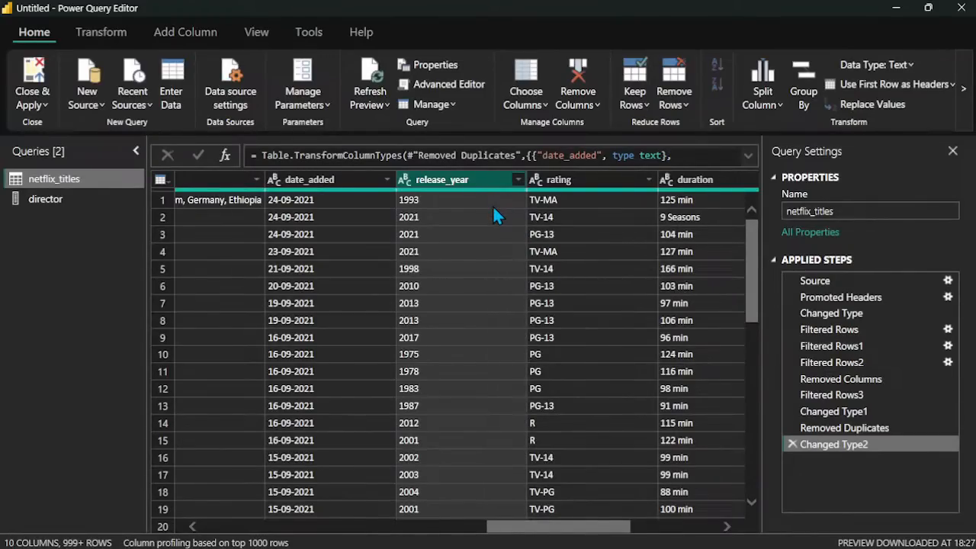
# Step: Try changing the duration column's data type to Whole Number
pyautogui.hscroll(3, 492, 205)
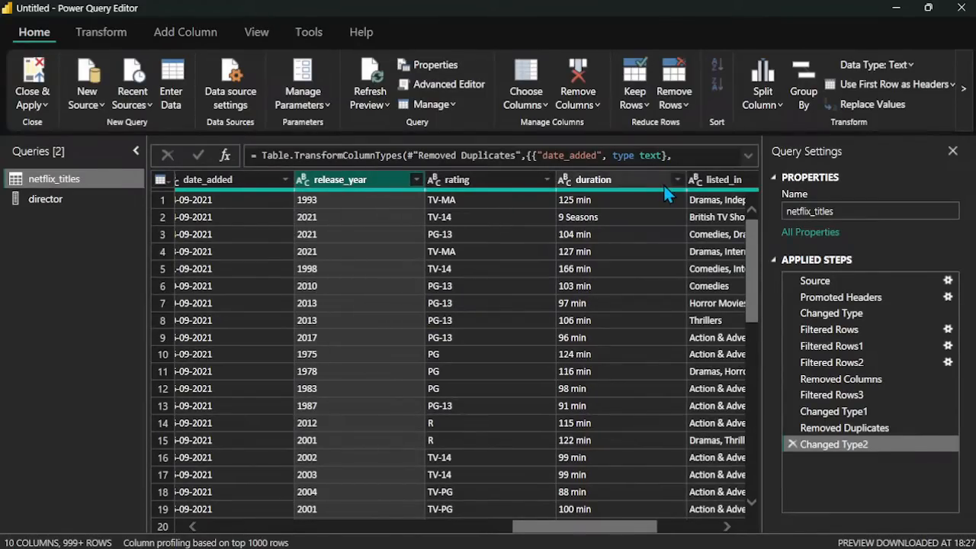
pyautogui.rightClick(635, 182)
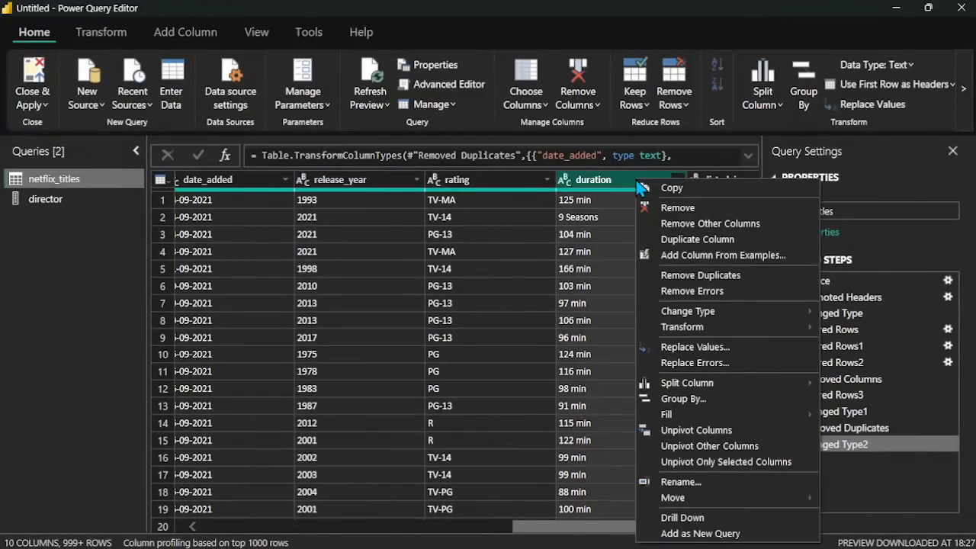
pyautogui.moveTo(749, 318)
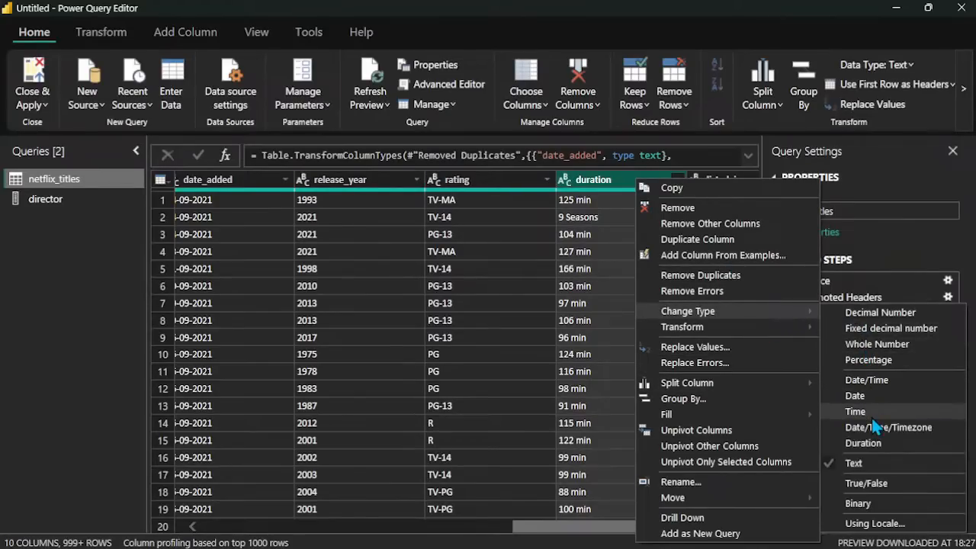
pyautogui.click(869, 347)
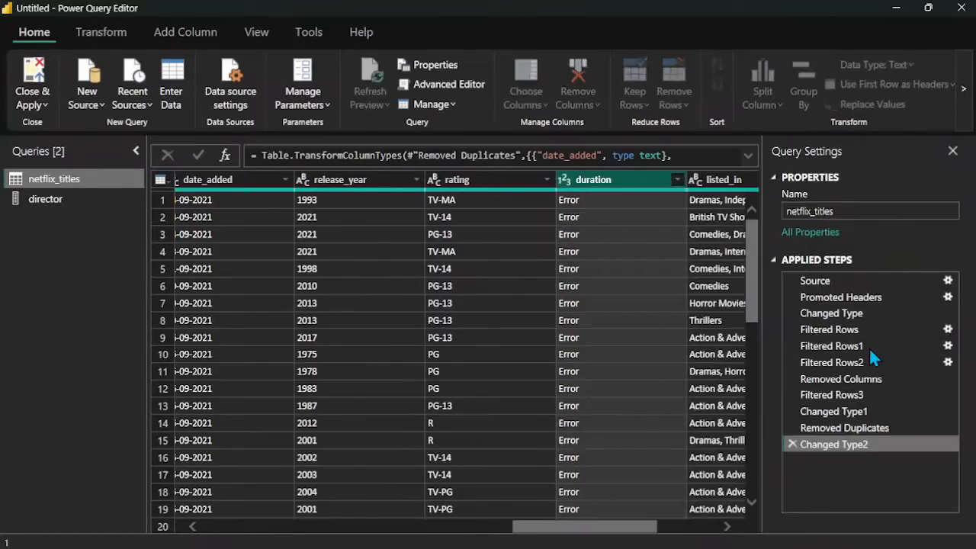
# Step: Set the duration column's data type back to Text, replacing the current conversion
pyautogui.rightClick(617, 179)
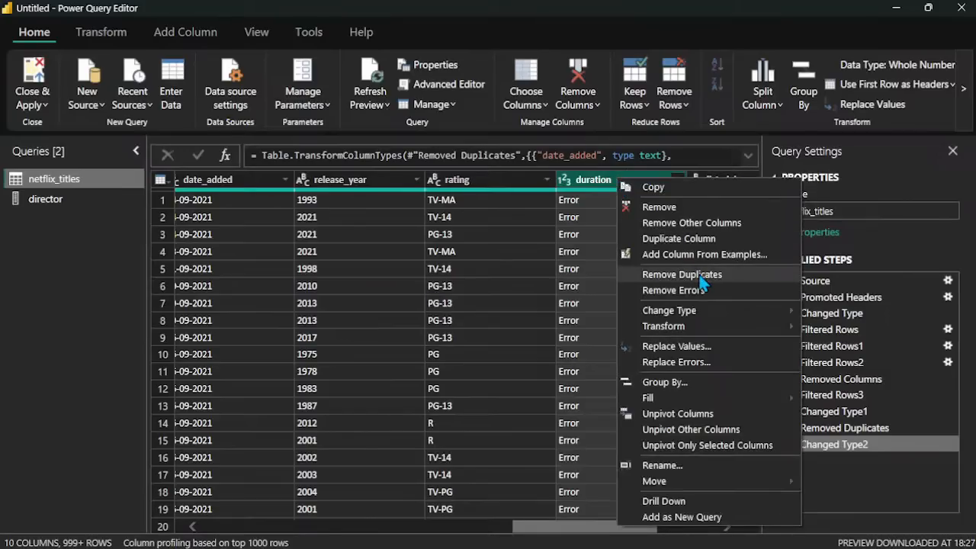
pyautogui.moveTo(714, 316)
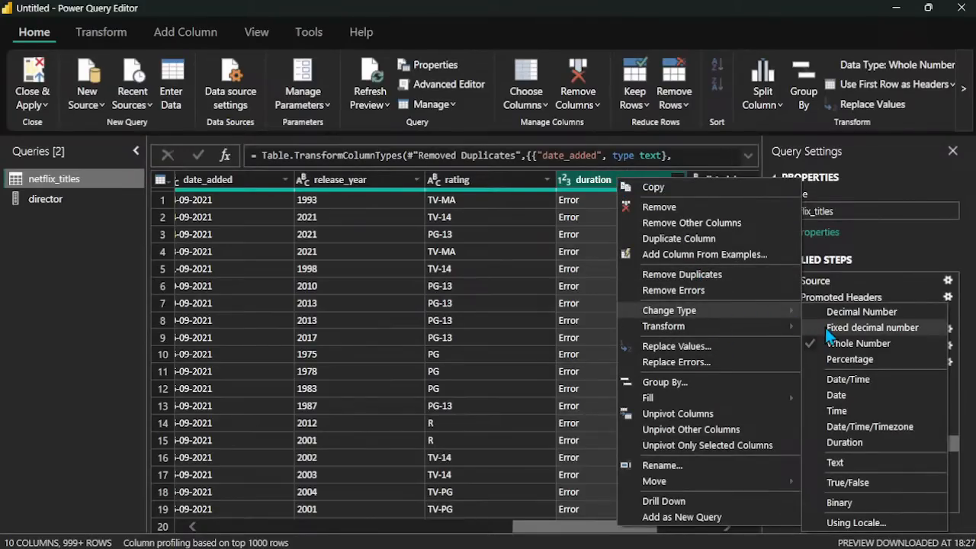
pyautogui.click(841, 467)
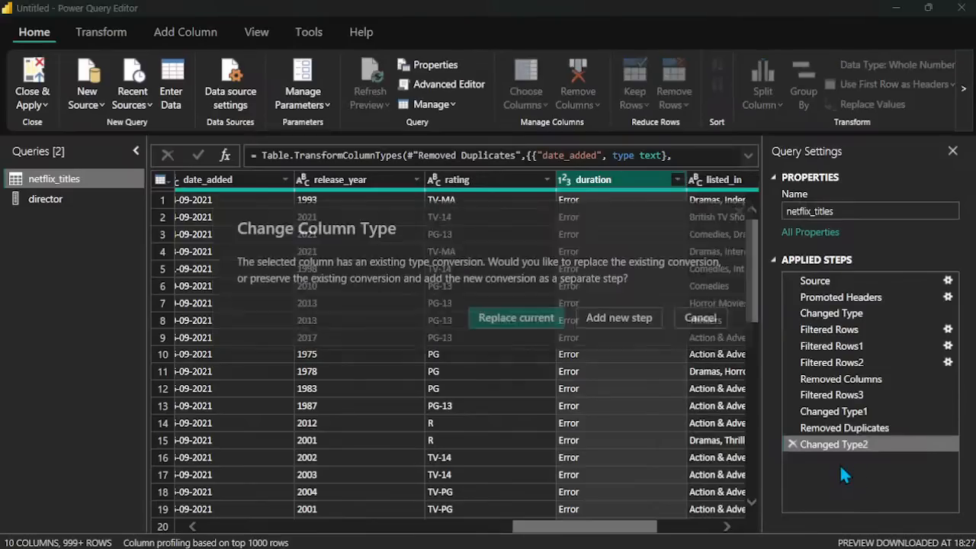
pyautogui.click(519, 326)
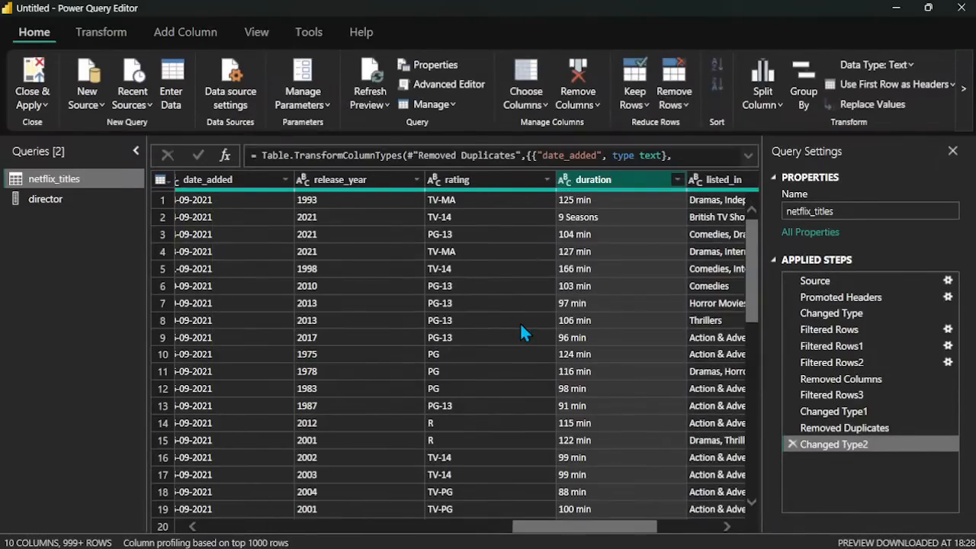
# Step: Check the transform and data type options for the listed_in column without changing it, and return to the first columns
pyautogui.hscroll(3, 523, 330)
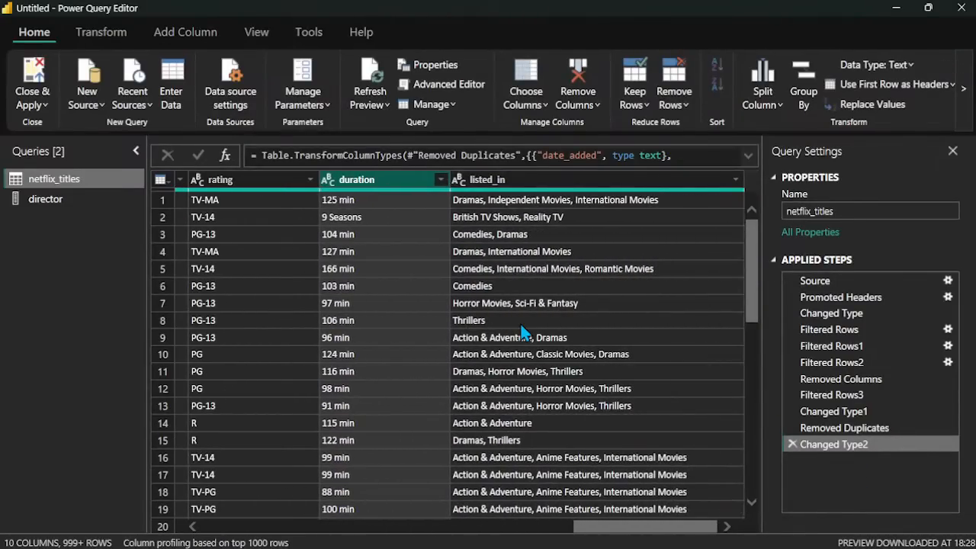
pyautogui.rightClick(668, 175)
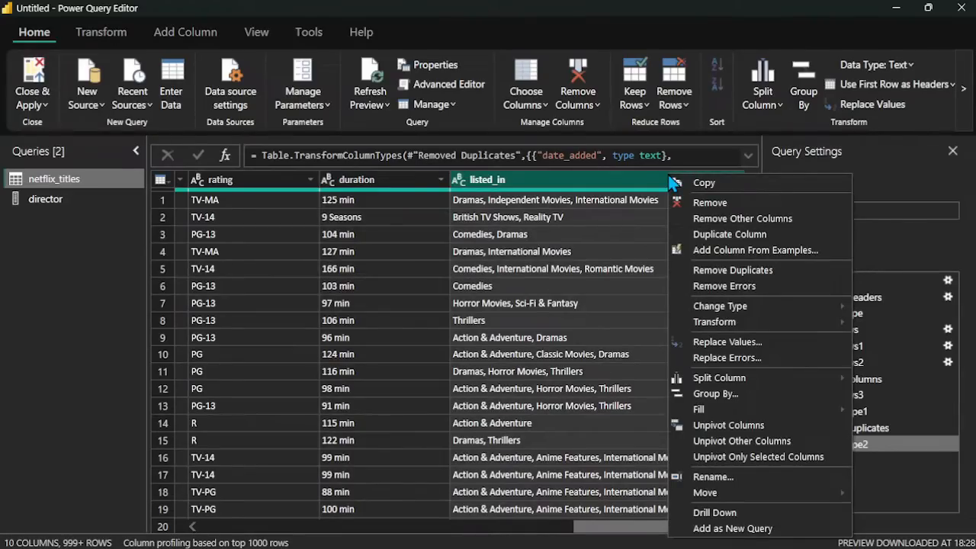
pyautogui.moveTo(786, 320)
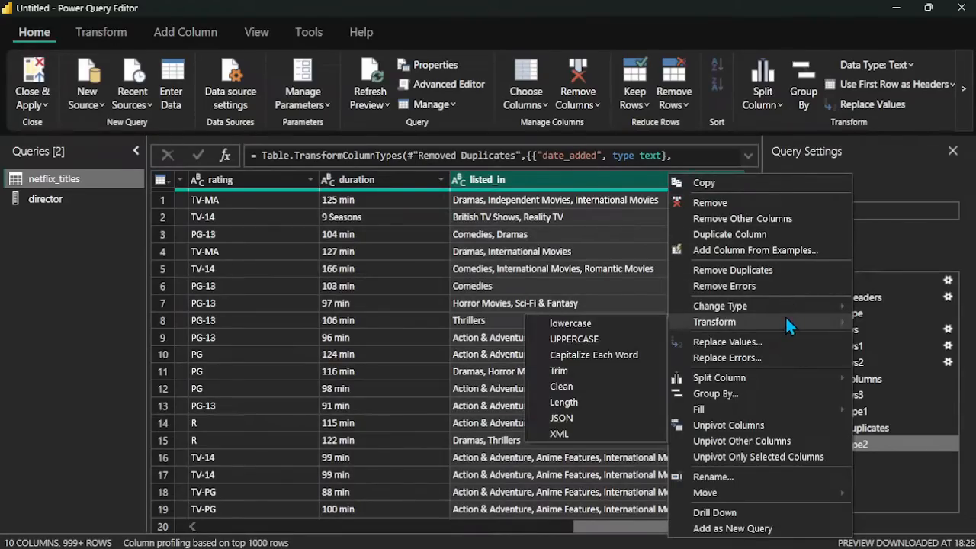
pyautogui.moveTo(766, 306)
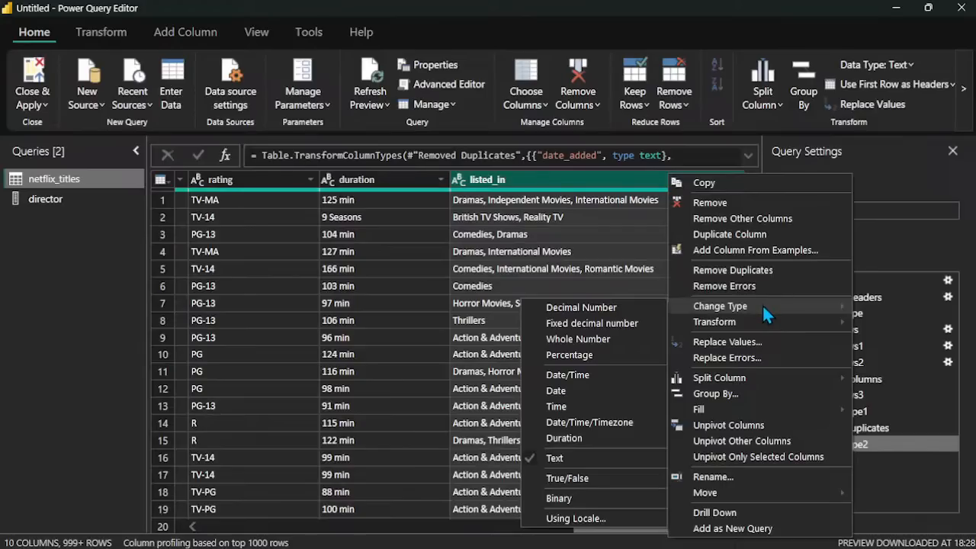
pyautogui.click(627, 189)
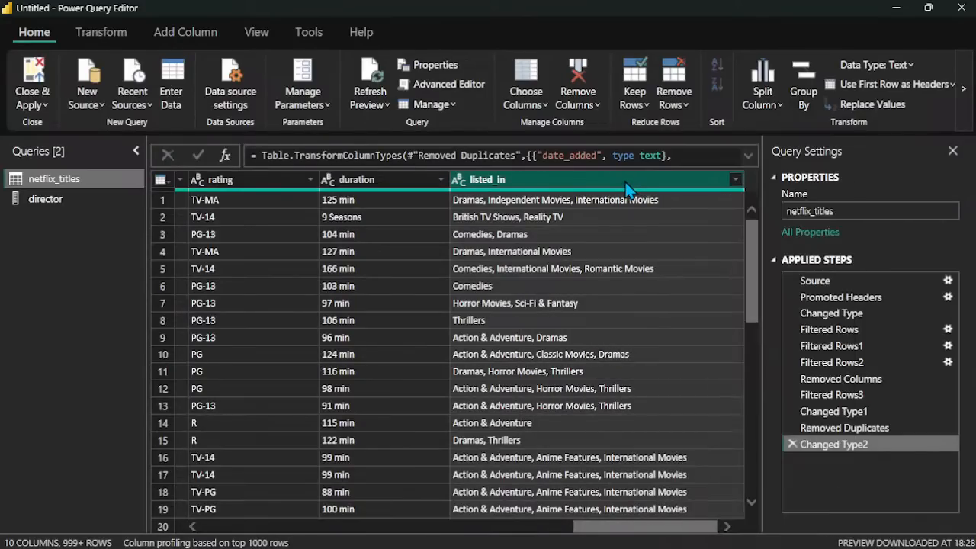
pyautogui.hscroll(-10, 216, 390)
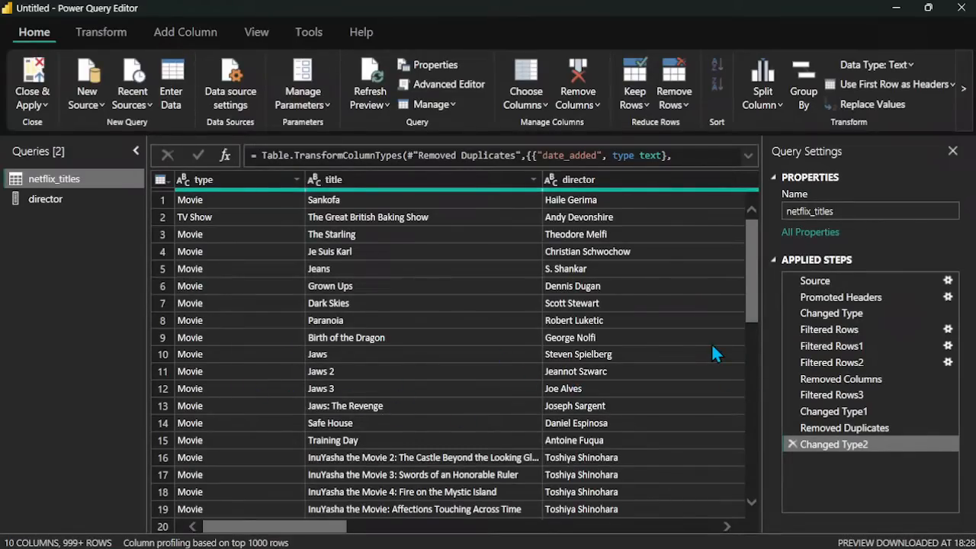
# Step: Apply the pending query changes while closing the Query Editor, and dismiss the blank window covering the Power BI Desktop report
pyautogui.click(31, 112)
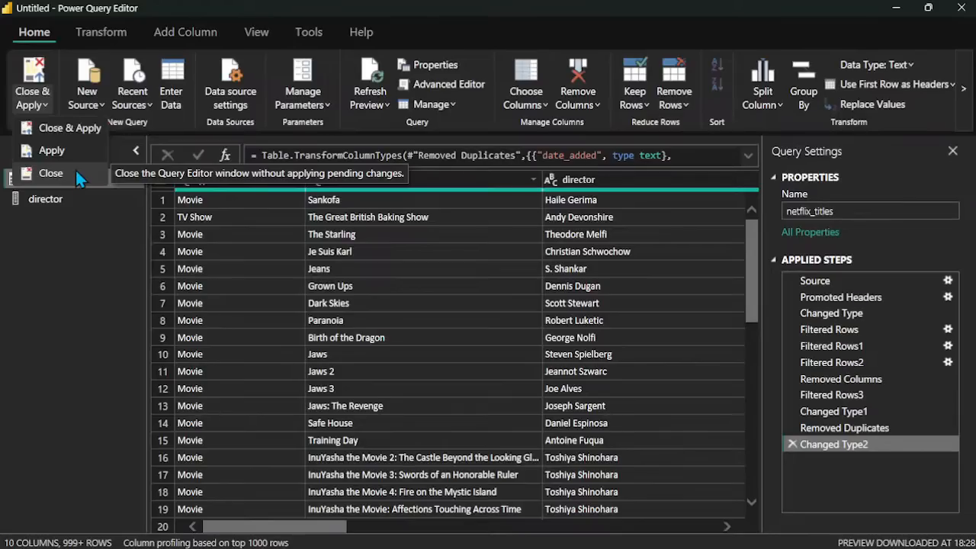
pyautogui.click(75, 129)
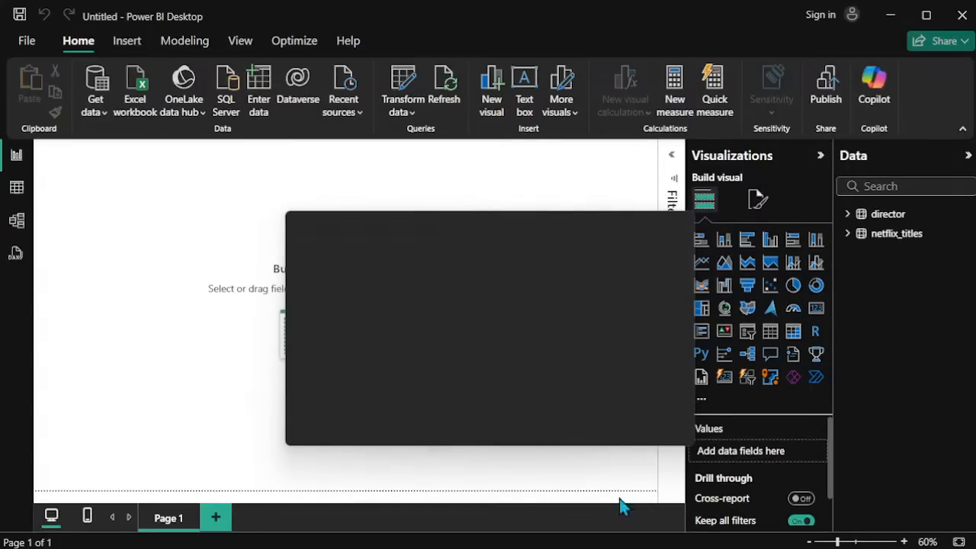
pyautogui.moveTo(619, 547)
pyautogui.moveTo(701, 547)
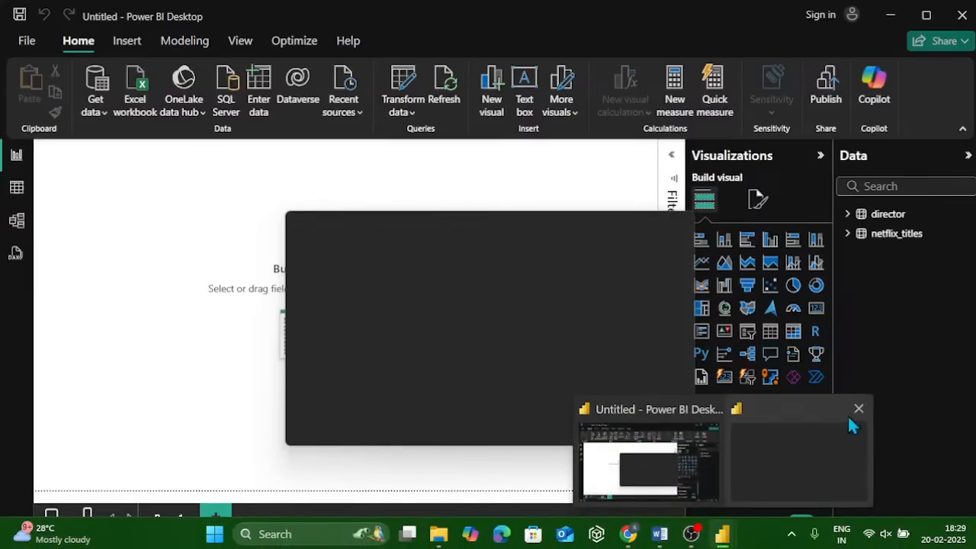
pyautogui.click(860, 409)
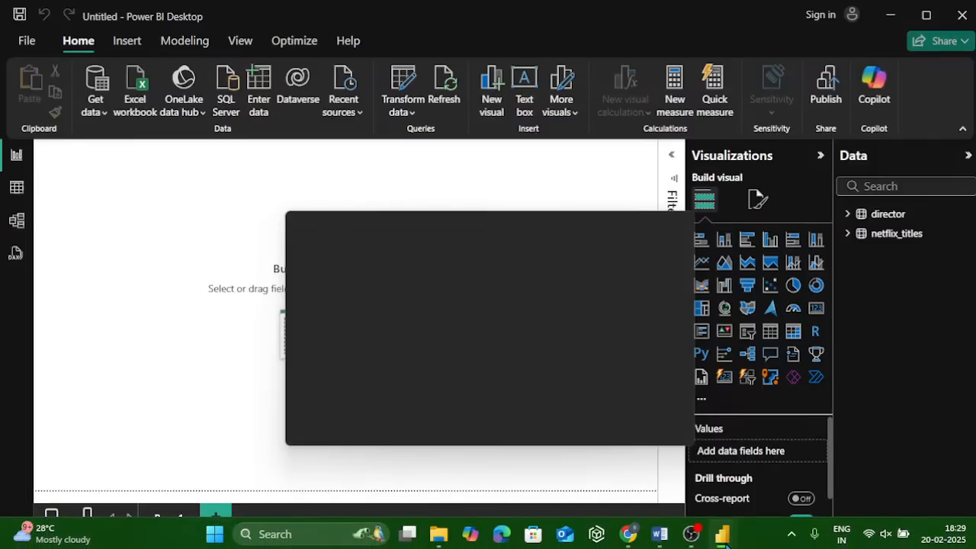
pyautogui.moveTo(725, 541)
pyautogui.click(858, 410)
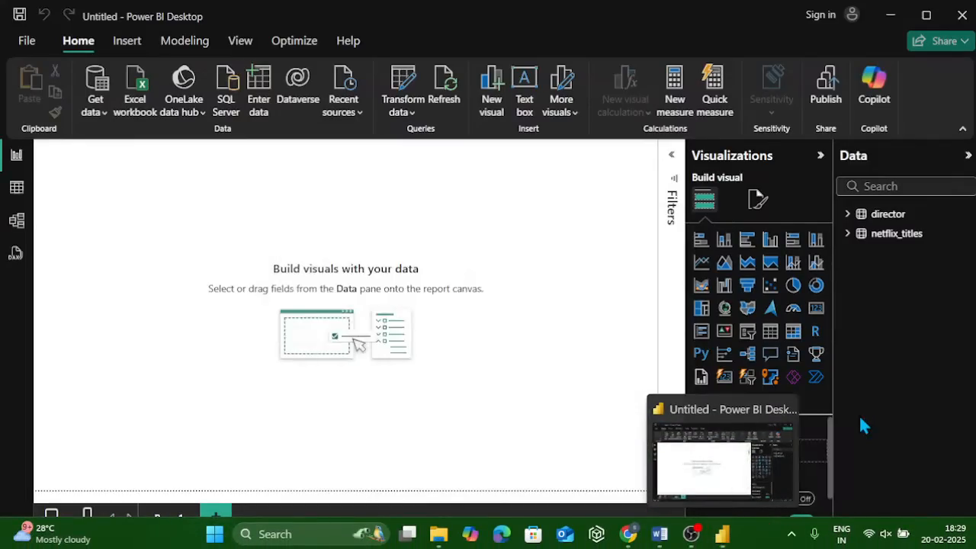
# Step: Expand the netflix_titles fields and add an enlarged funnel chart to Page 1 of the report
pyautogui.click(847, 234)
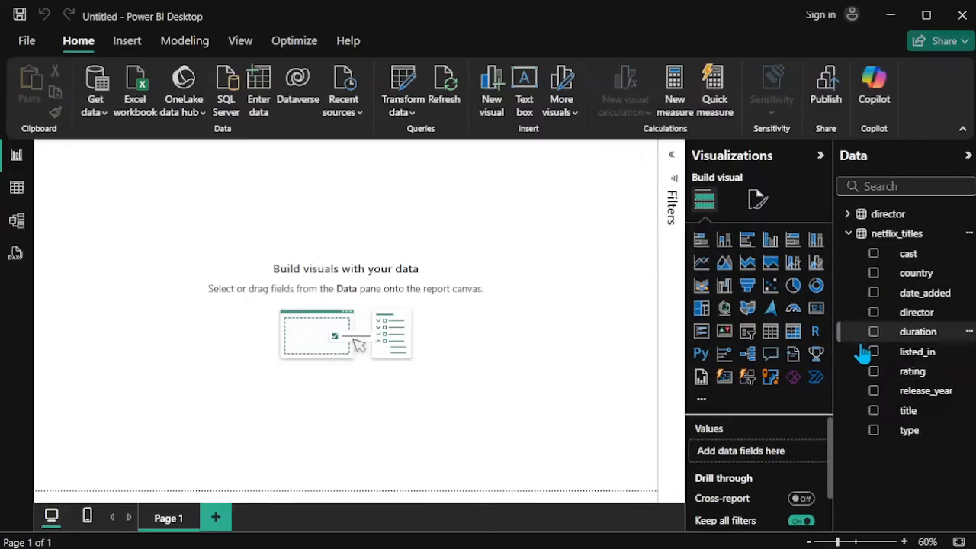
pyautogui.click(748, 290)
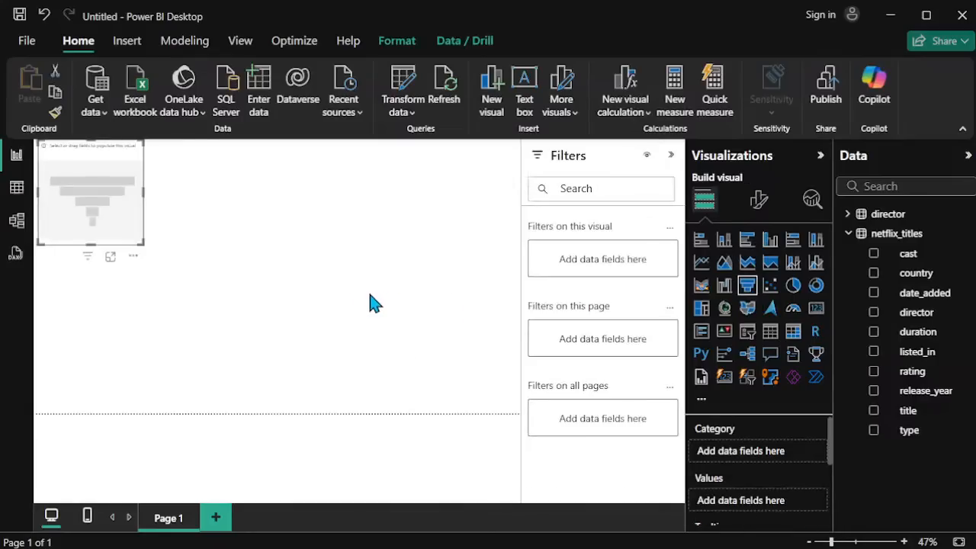
pyautogui.moveTo(142, 242); pyautogui.dragTo(375, 372)
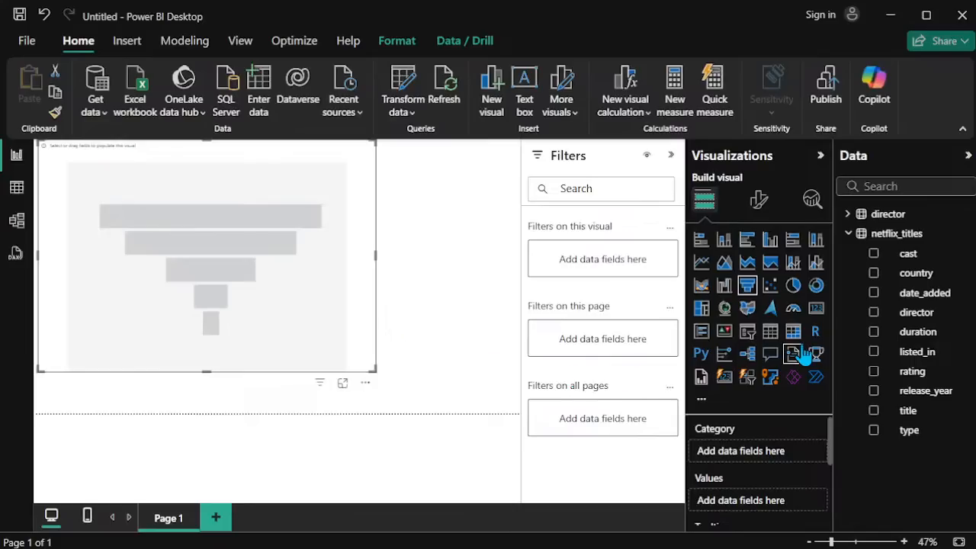
# Step: Assign the country field to the funnel chart's Category and the rating field to its Values
pyautogui.moveTo(909, 281); pyautogui.dragTo(765, 449)
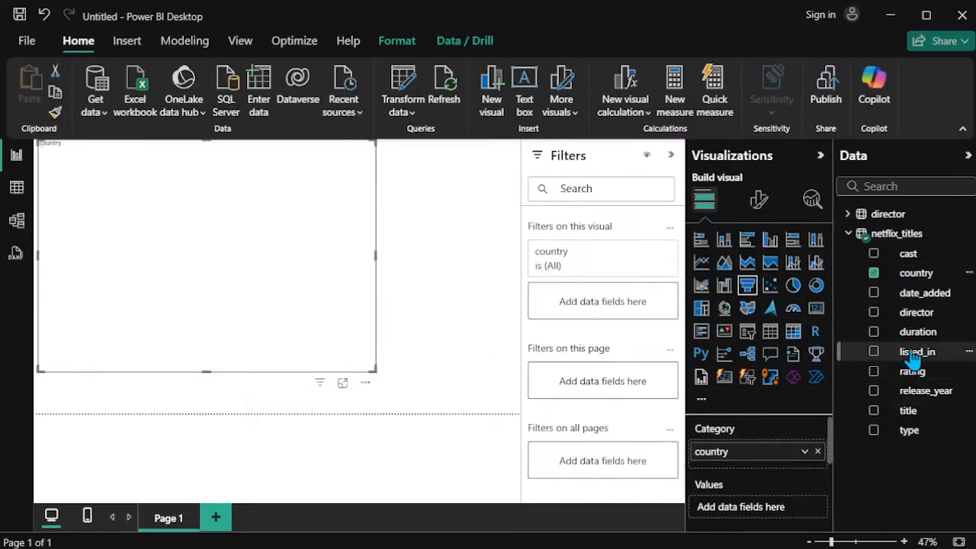
pyautogui.moveTo(912, 377); pyautogui.dragTo(764, 513)
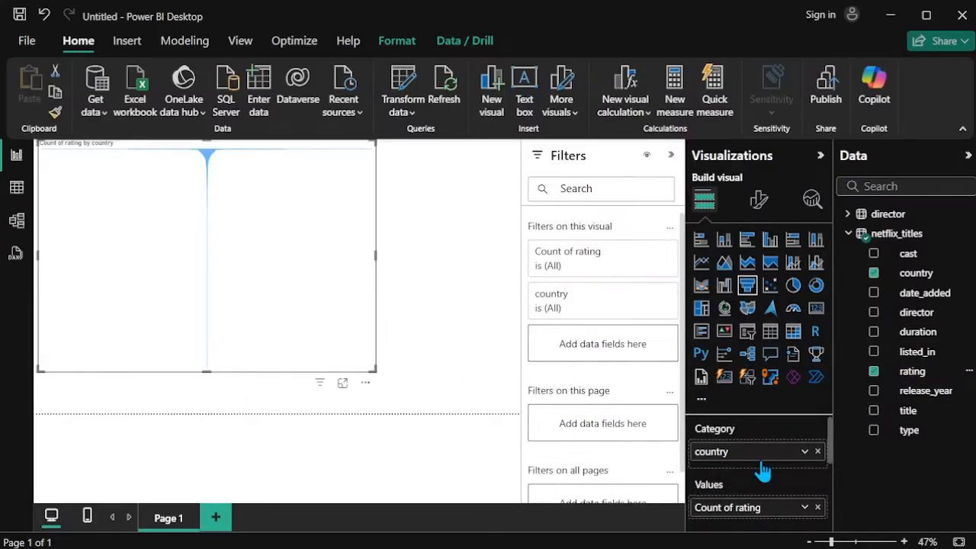
# Step: Change the summarization of rating in the funnel chart's Values to Count (Distinct) and inspect the resulting bars
pyautogui.scroll(-1, 760, 468)
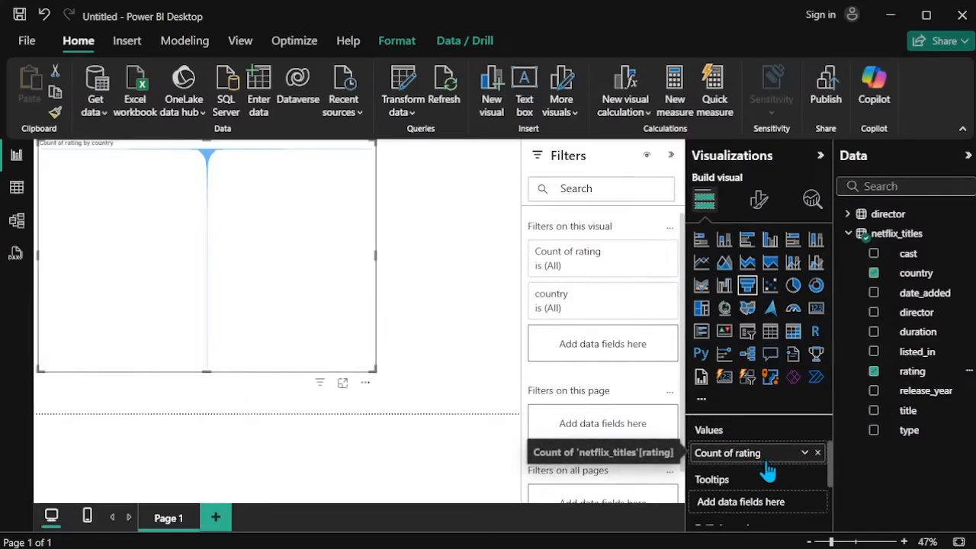
pyautogui.rightClick(770, 457)
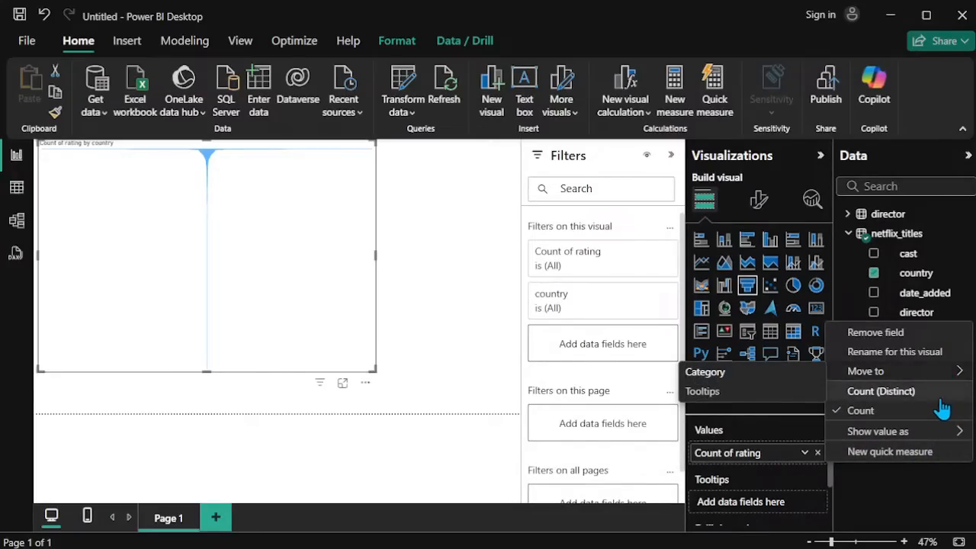
pyautogui.moveTo(950, 433)
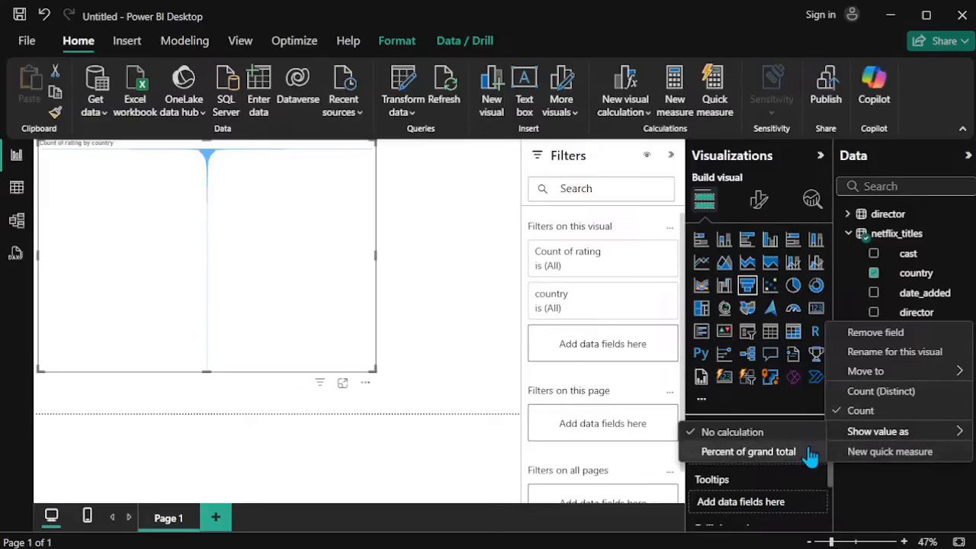
pyautogui.click(885, 392)
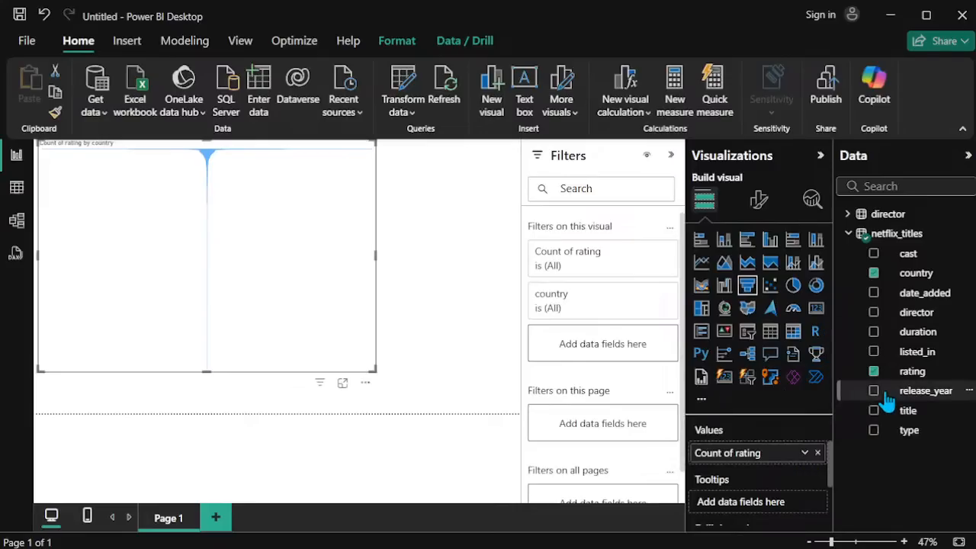
pyautogui.scroll(8, 260, 305)
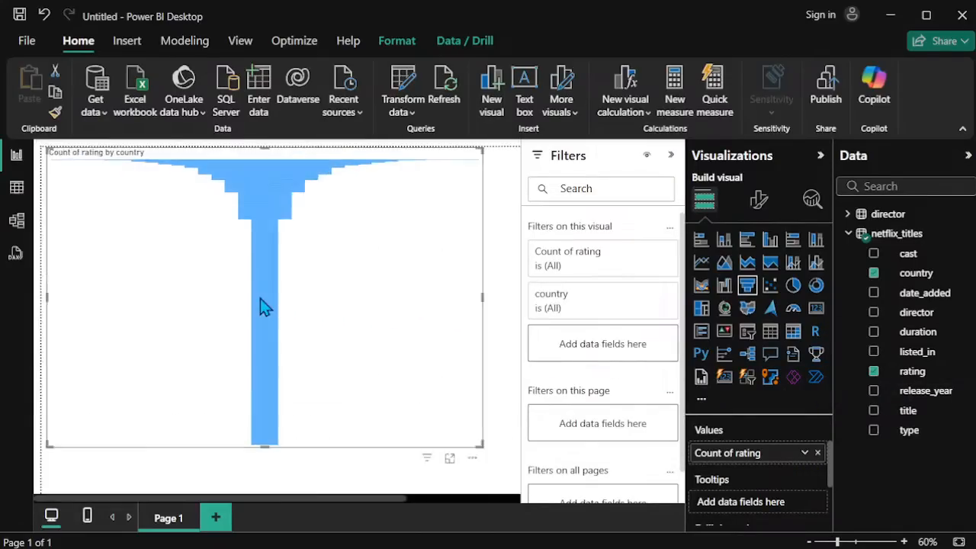
pyautogui.scroll(6, 260, 305)
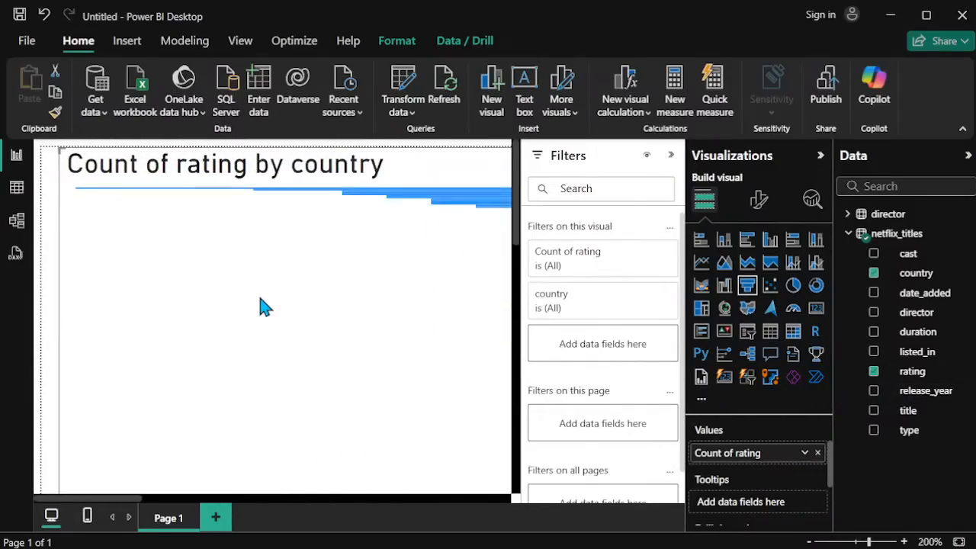
pyautogui.scroll(-10, 261, 303)
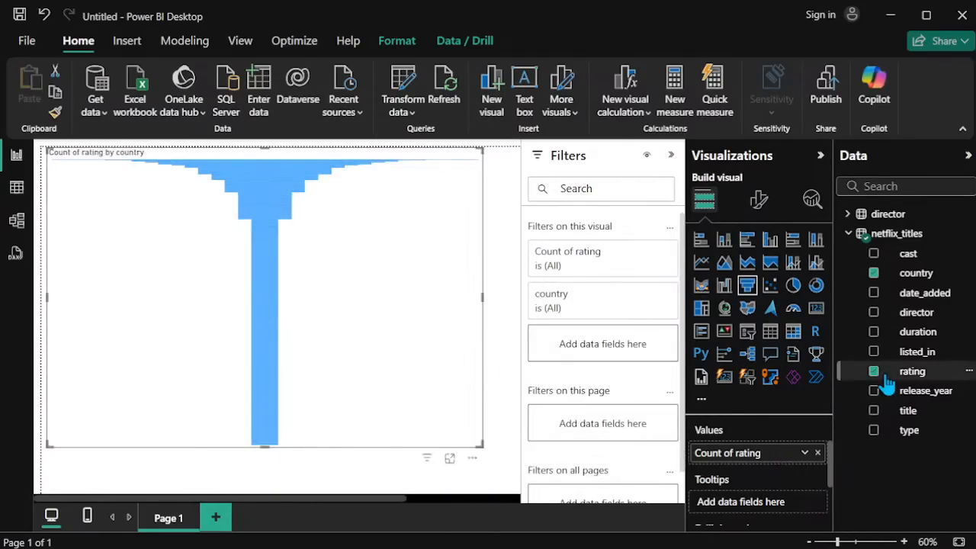
# Step: Replace the rating field in the funnel chart's Values with the type field, keeping only country as the Category
pyautogui.click(818, 453)
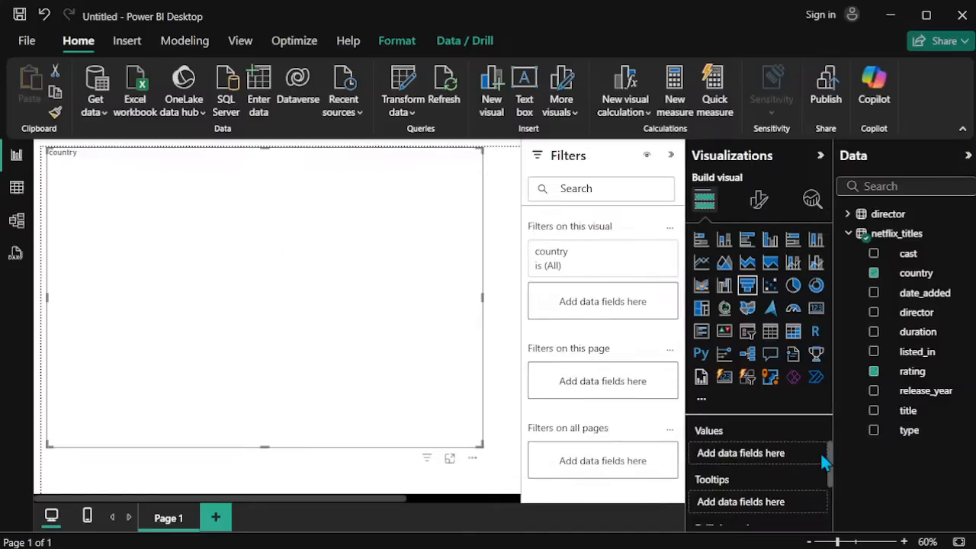
pyautogui.click(874, 430)
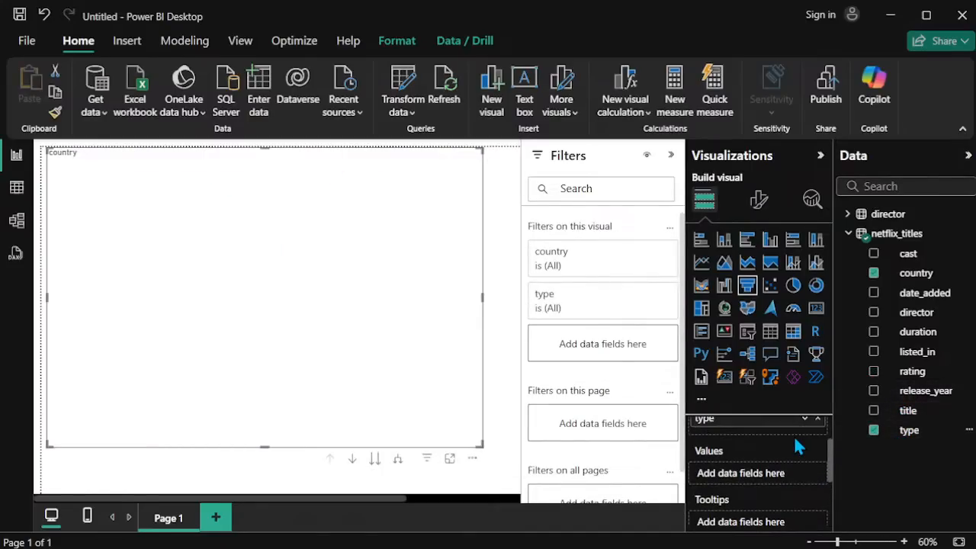
pyautogui.scroll(-2, 781, 448)
pyautogui.scroll(5, 778, 442)
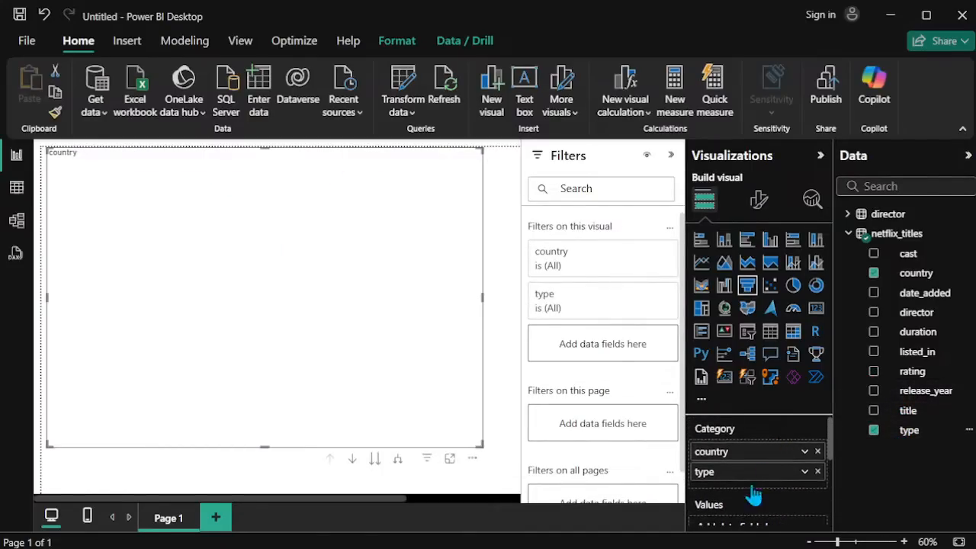
pyautogui.moveTo(747, 482); pyautogui.dragTo(747, 539)
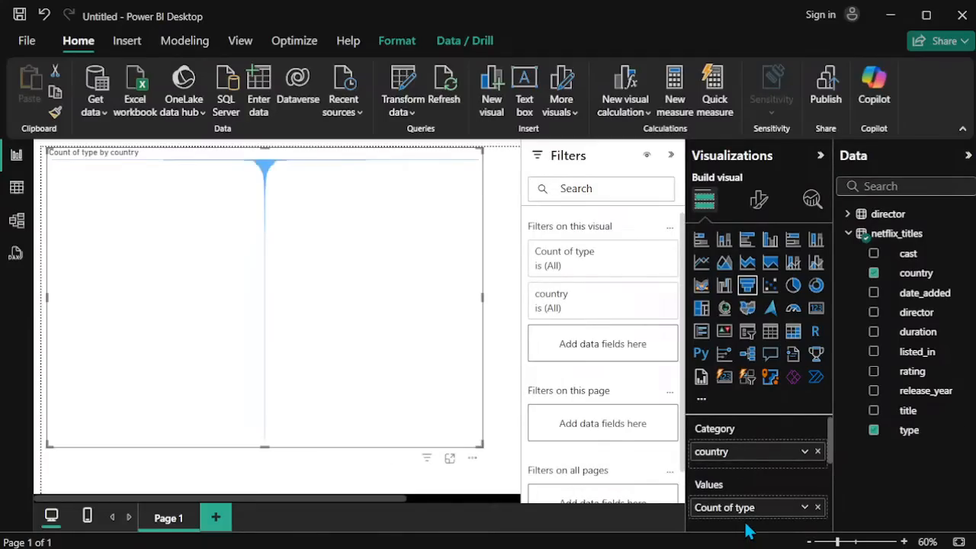
# Step: Try the listed_in field in place of type as the funnel chart's Values, and remove it again
pyautogui.click(817, 508)
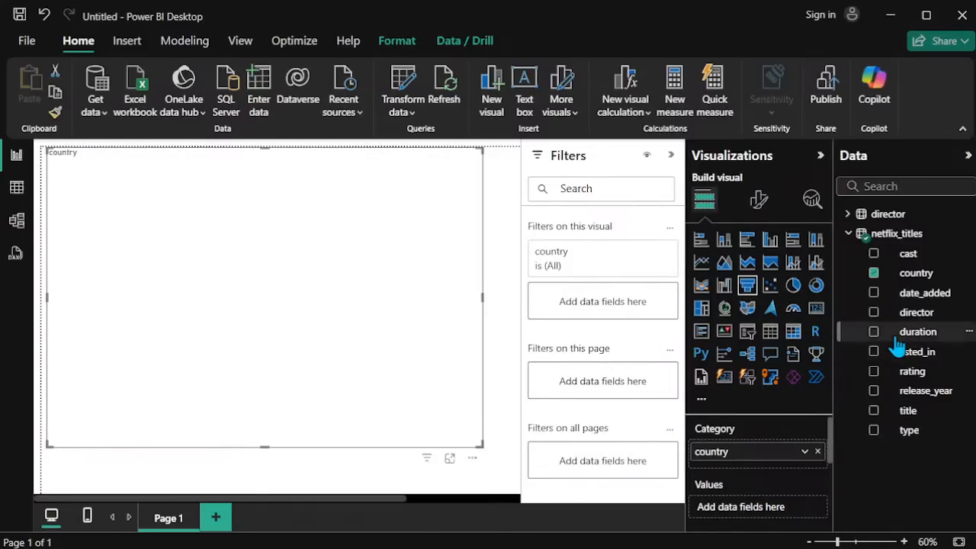
pyautogui.moveTo(919, 349); pyautogui.dragTo(764, 503)
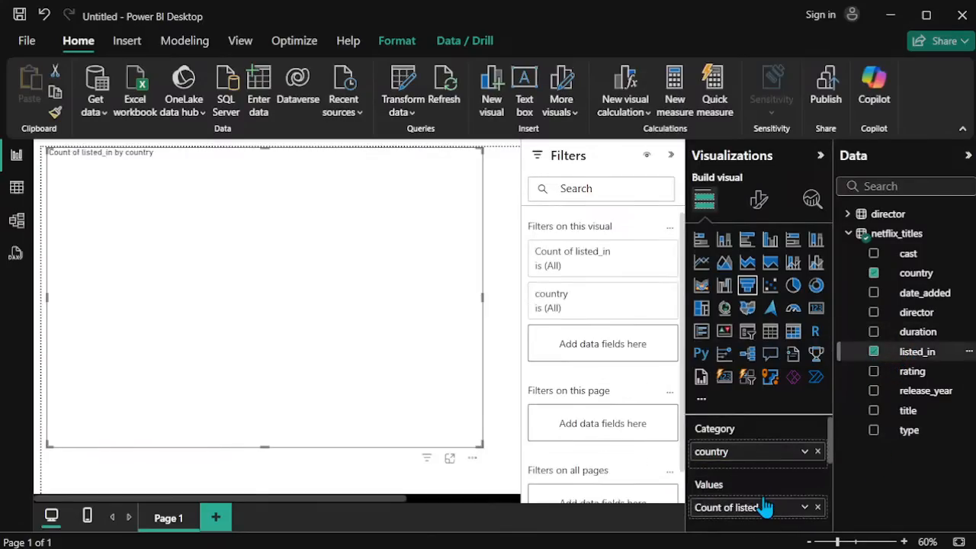
pyautogui.click(817, 507)
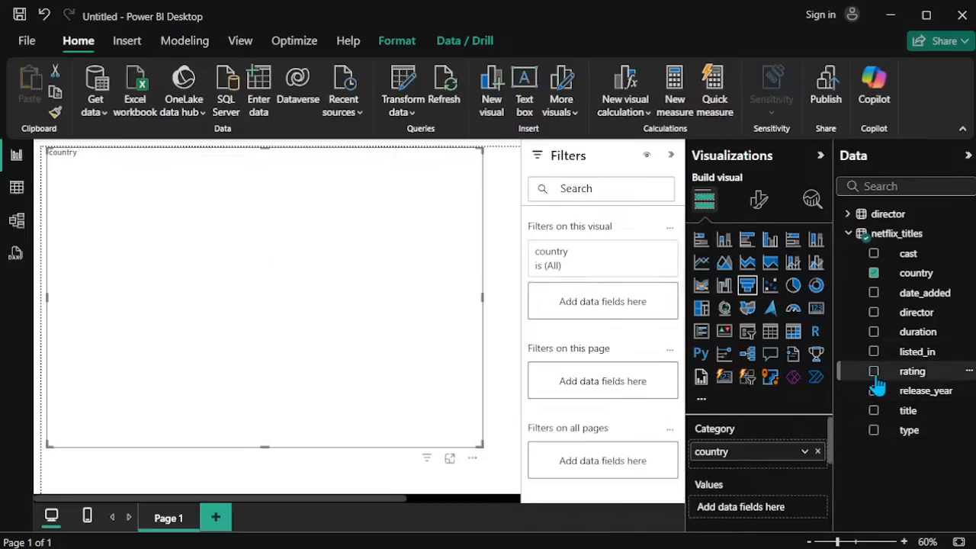
# Step: Look through the rating field's options and assign rating to the funnel chart's Values again
pyautogui.click(912, 373)
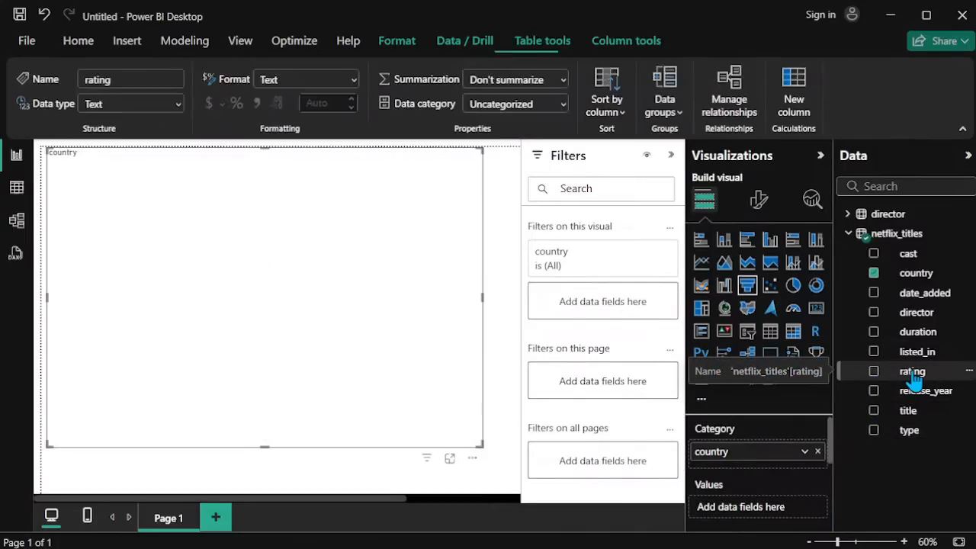
pyautogui.rightClick(914, 375)
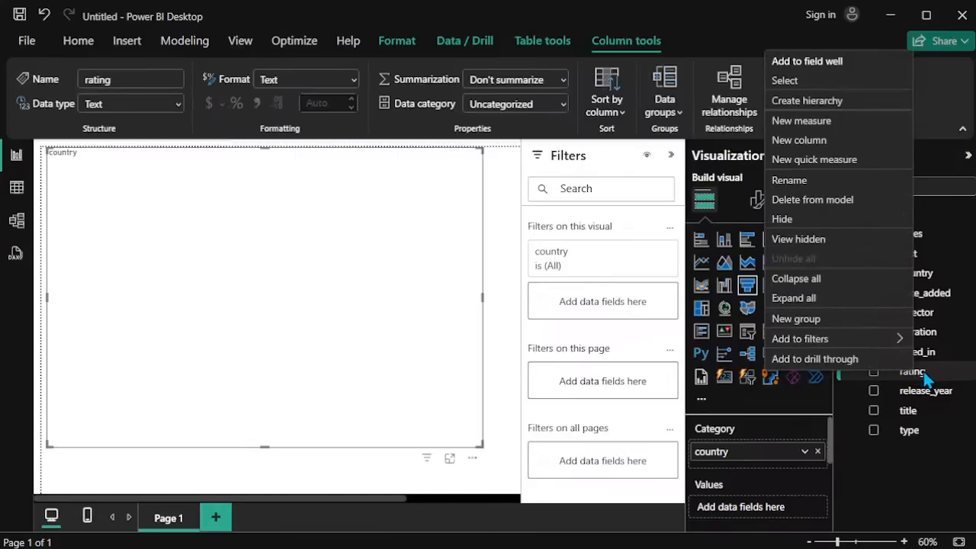
pyautogui.click(924, 373)
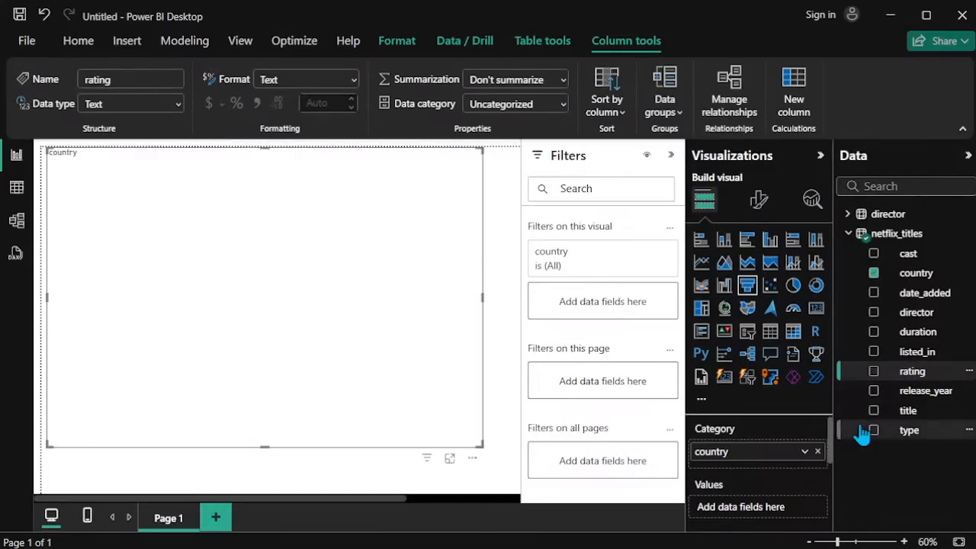
pyautogui.moveTo(915, 374); pyautogui.dragTo(751, 509)
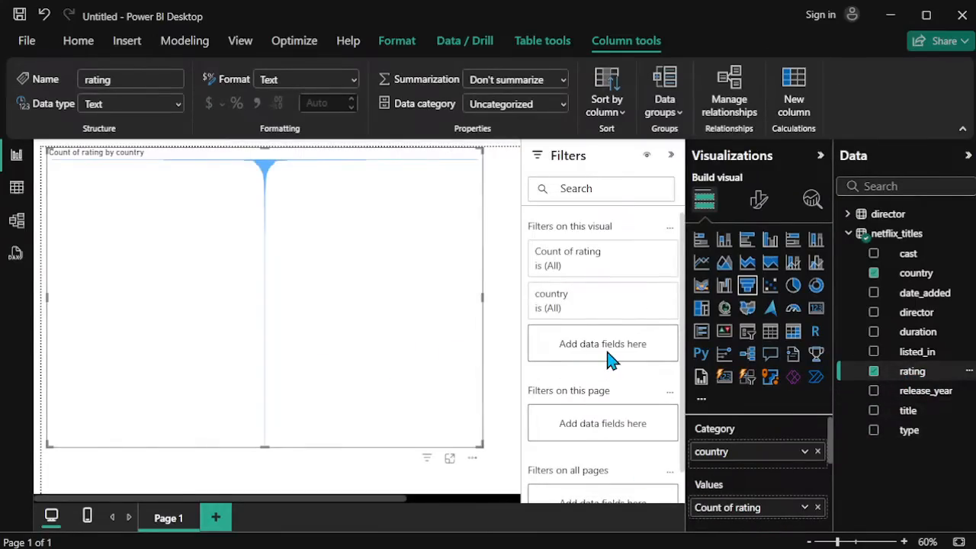
# Step: Set the funnel chart's data labels to the Outside end position with Data value as label contents, and inspect the chart
pyautogui.click(758, 199)
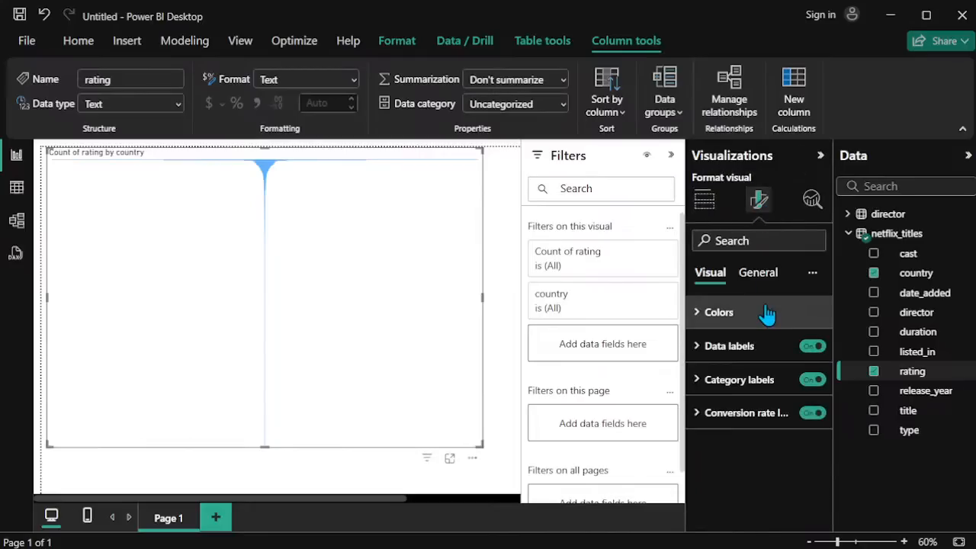
pyautogui.click(735, 348)
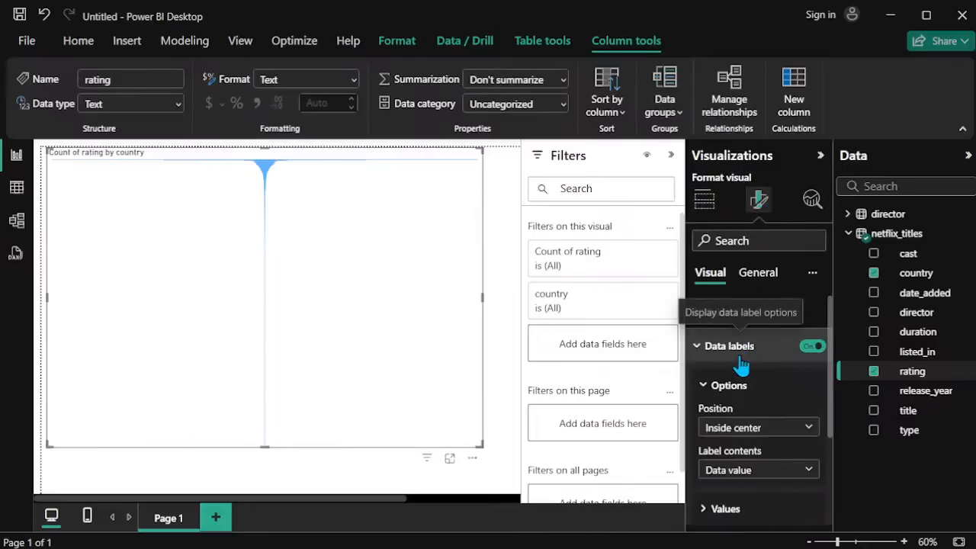
pyautogui.click(799, 431)
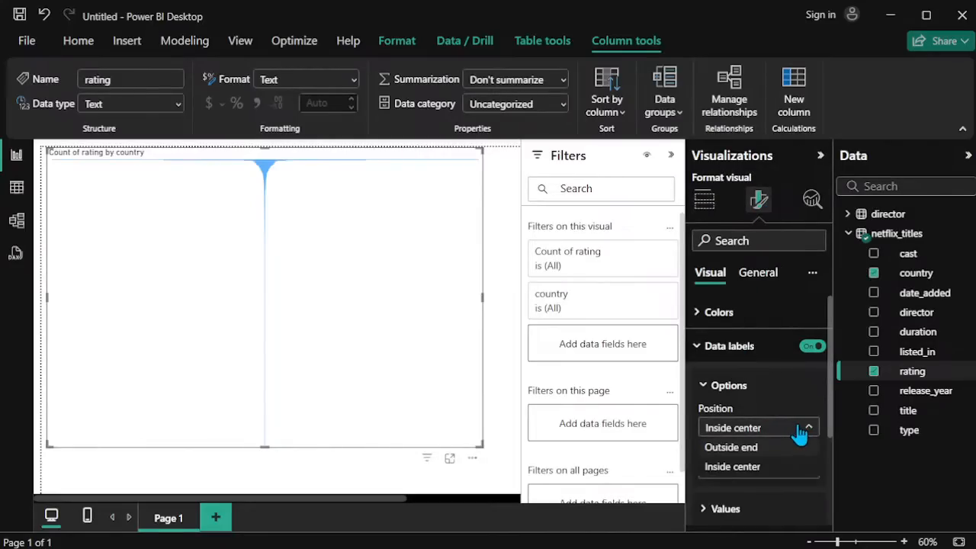
pyautogui.click(759, 465)
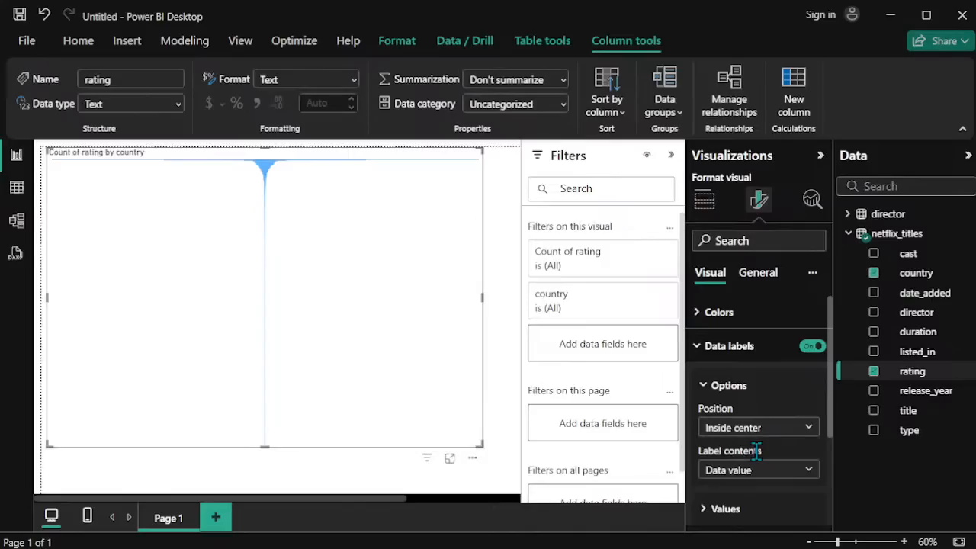
pyautogui.click(754, 475)
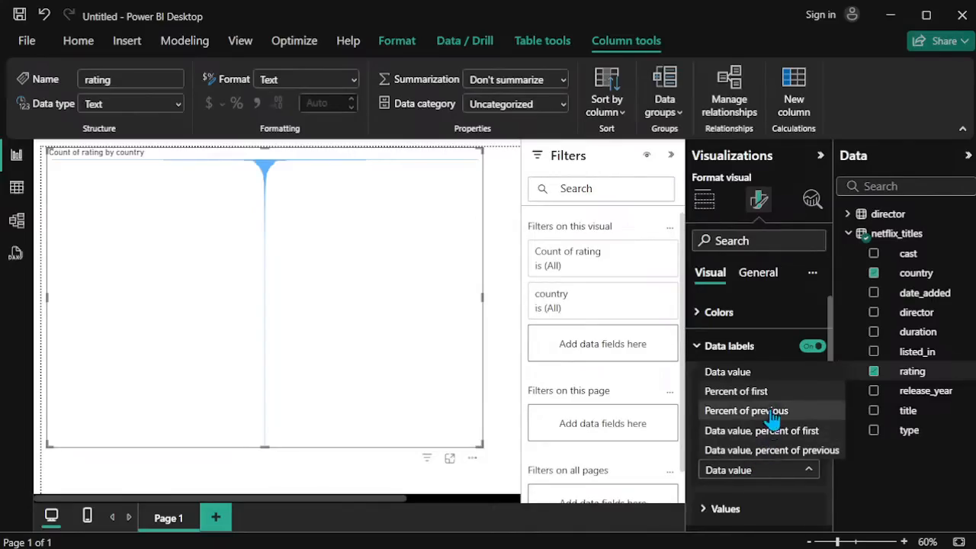
pyautogui.click(771, 373)
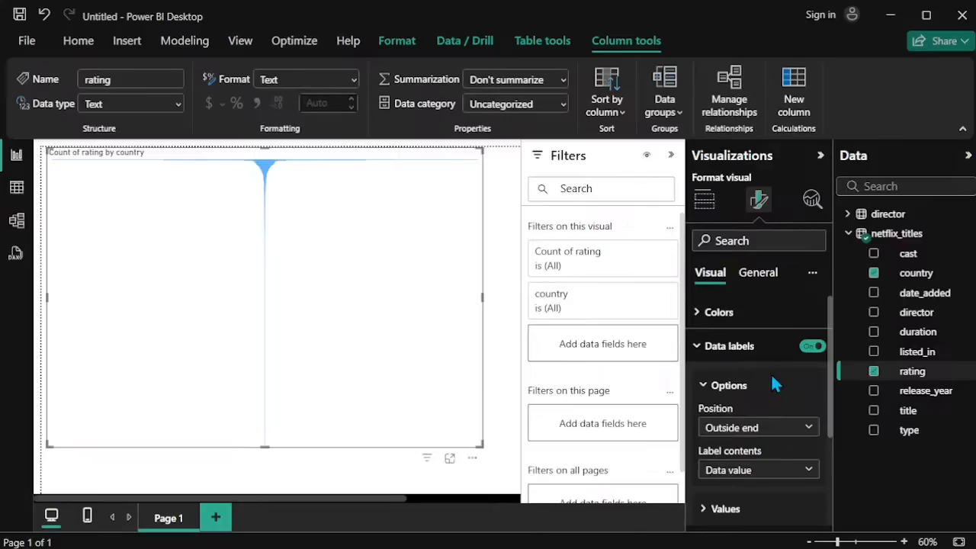
pyautogui.scroll(5, 335, 271)
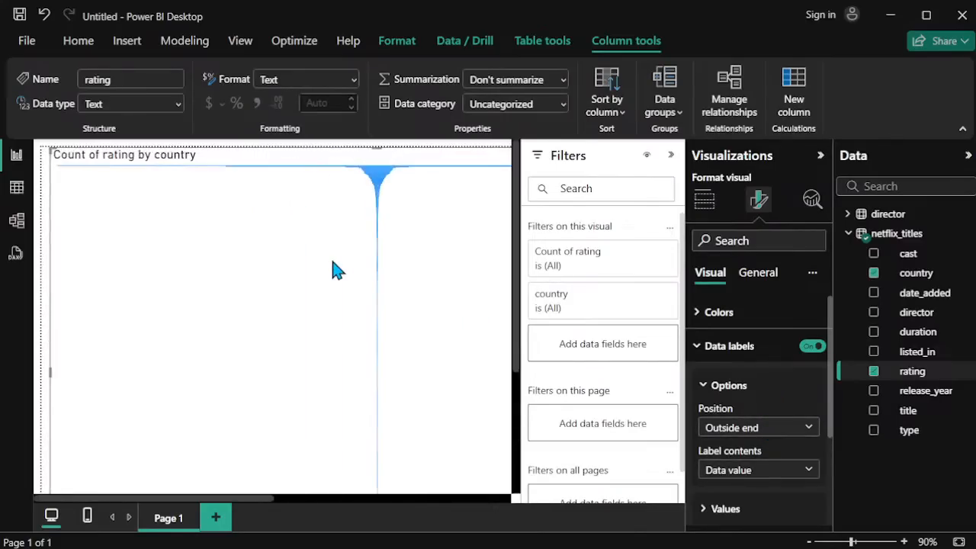
pyautogui.scroll(4, 335, 271)
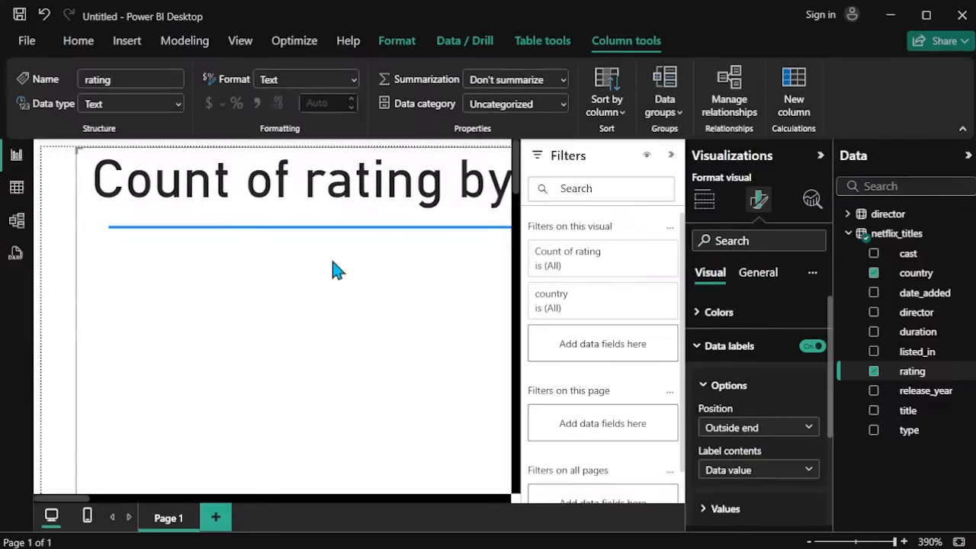
pyautogui.scroll(1, 336, 271)
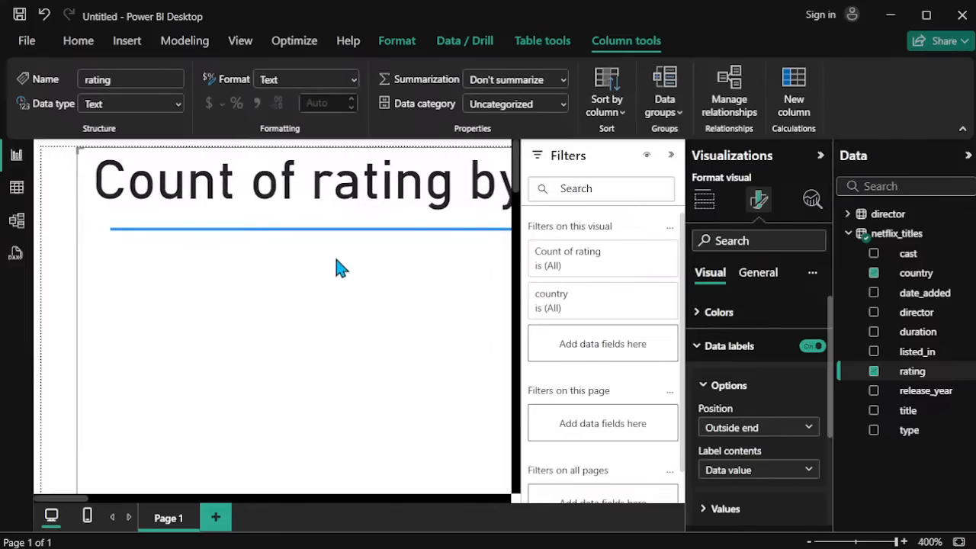
pyautogui.scroll(-4, 336, 268)
pyautogui.scroll(-6, 335, 269)
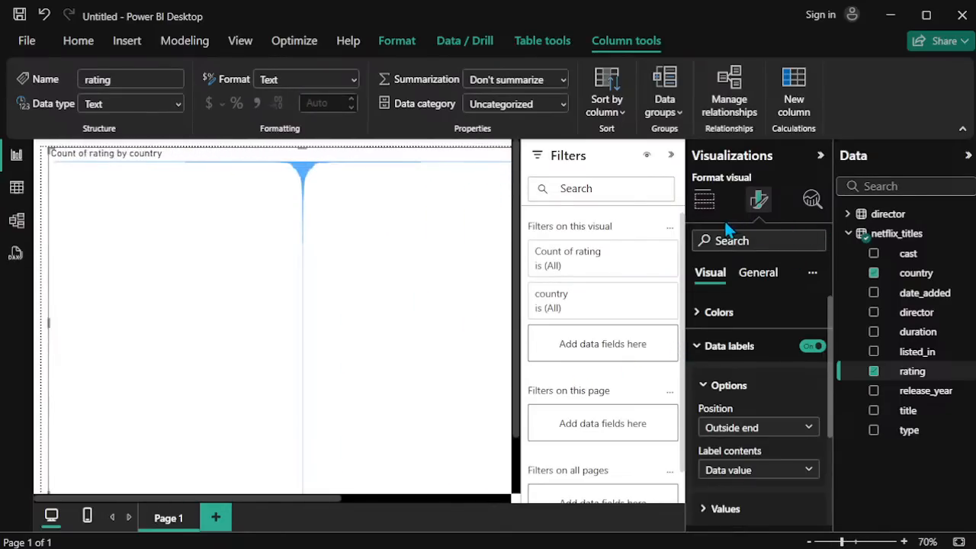
# Step: Return to the visual's build options and remove the funnel chart from Page 1
pyautogui.click(703, 200)
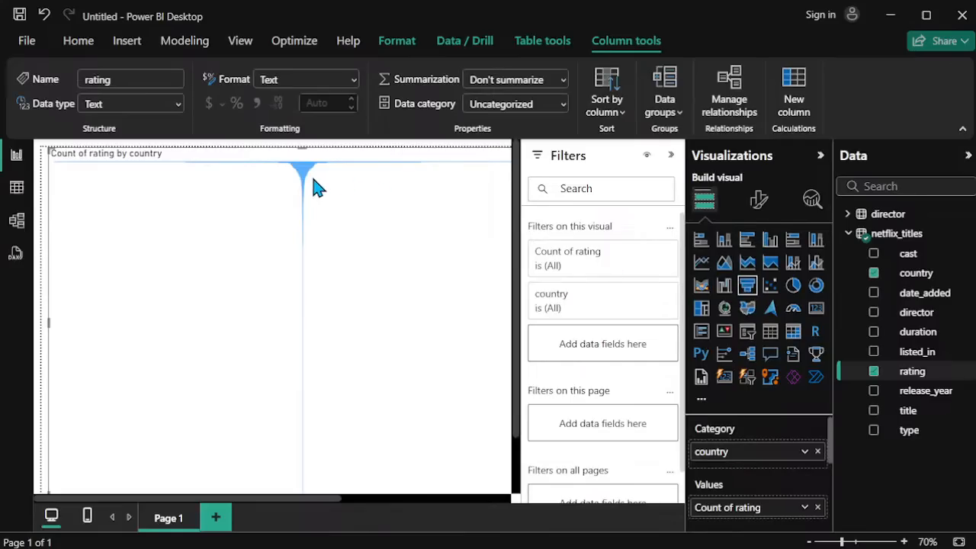
pyautogui.scroll(-5, 313, 189)
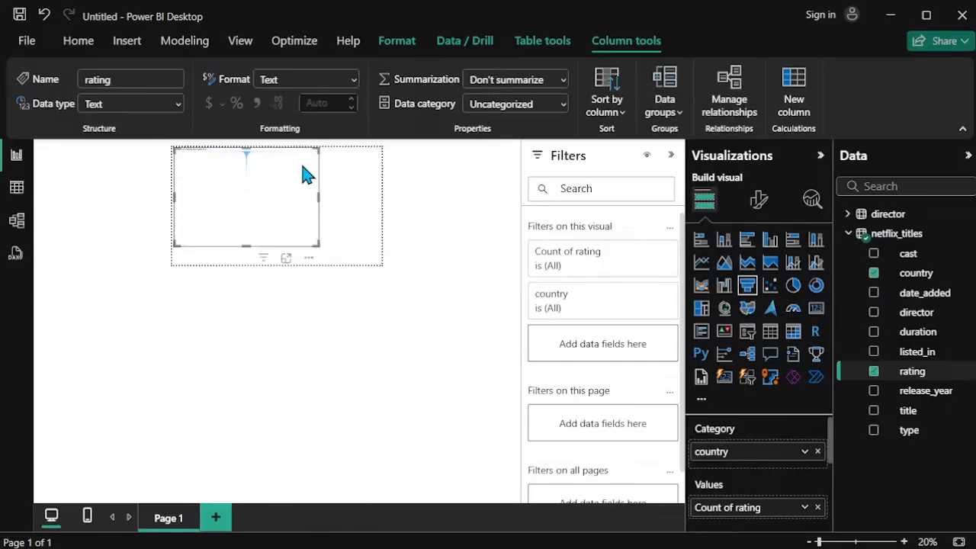
pyautogui.click(309, 259)
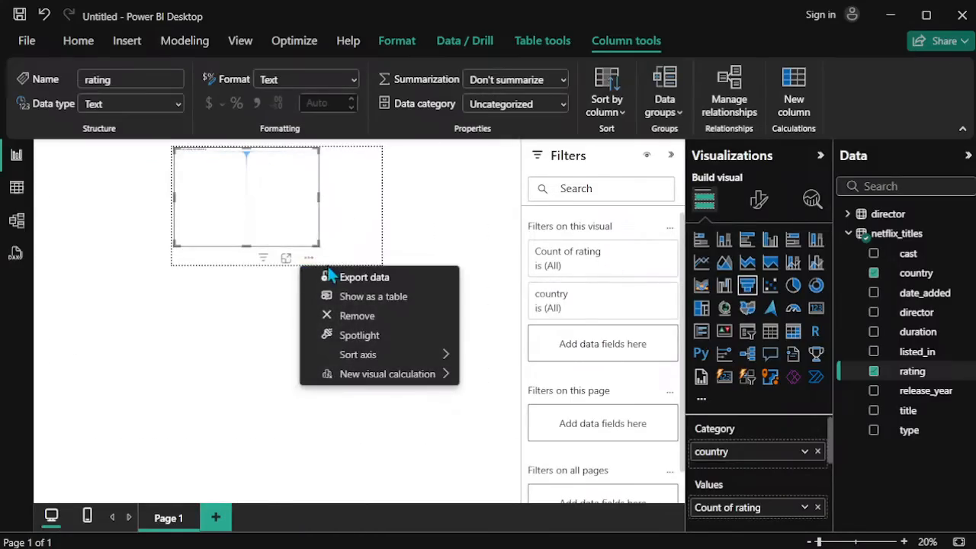
pyautogui.click(356, 314)
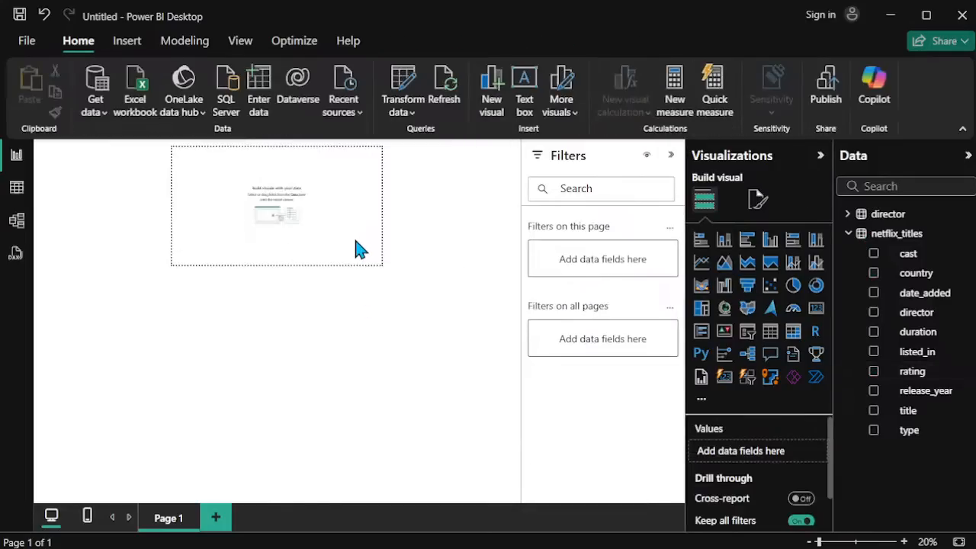
# Step: Add a clustered bar chart with listed_in on the Y-axis and its count on the X-axis, and enlarge it across most of Page 1
pyautogui.scroll(8, 356, 241)
pyautogui.scroll(-4, 359, 249)
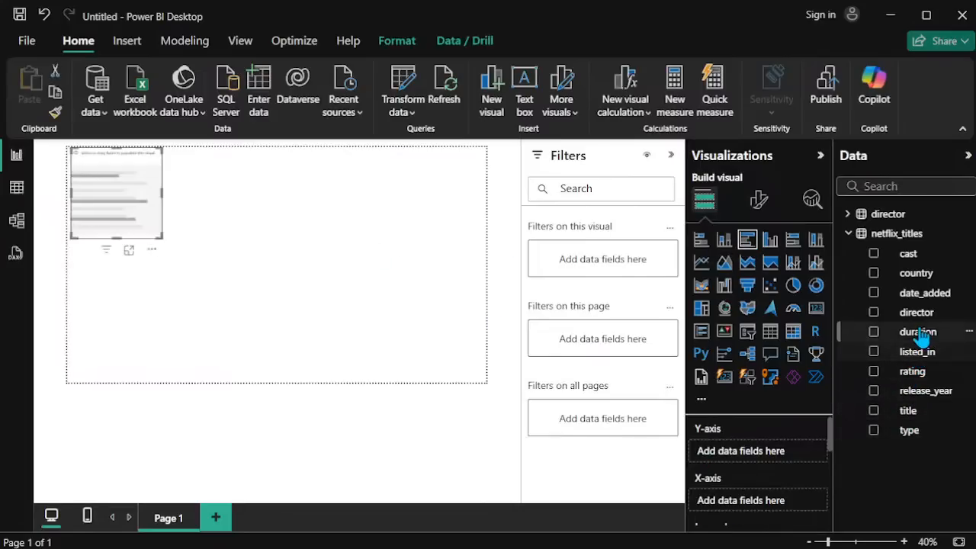
pyautogui.moveTo(926, 362); pyautogui.dragTo(775, 455)
pyautogui.moveTo(919, 358); pyautogui.dragTo(759, 508)
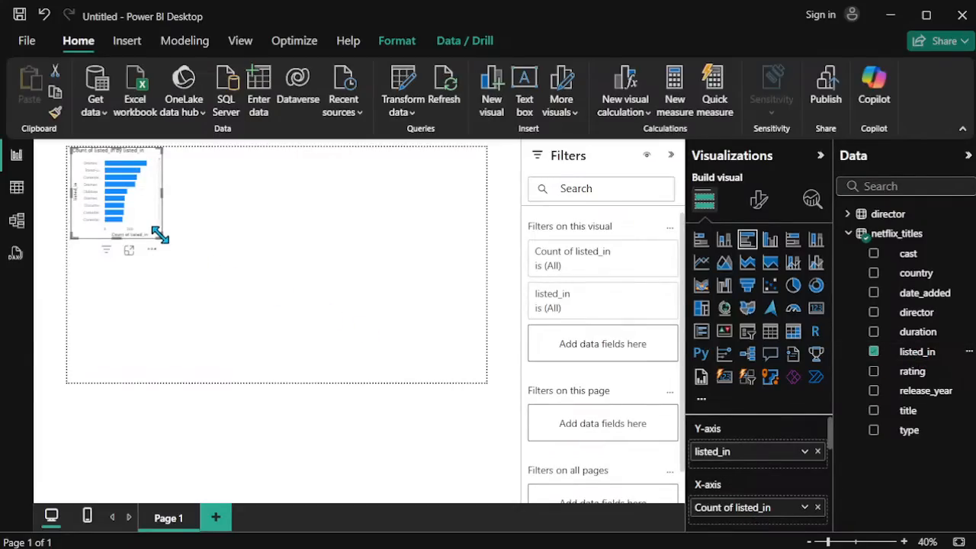
pyautogui.moveTo(160, 235); pyautogui.dragTo(434, 350)
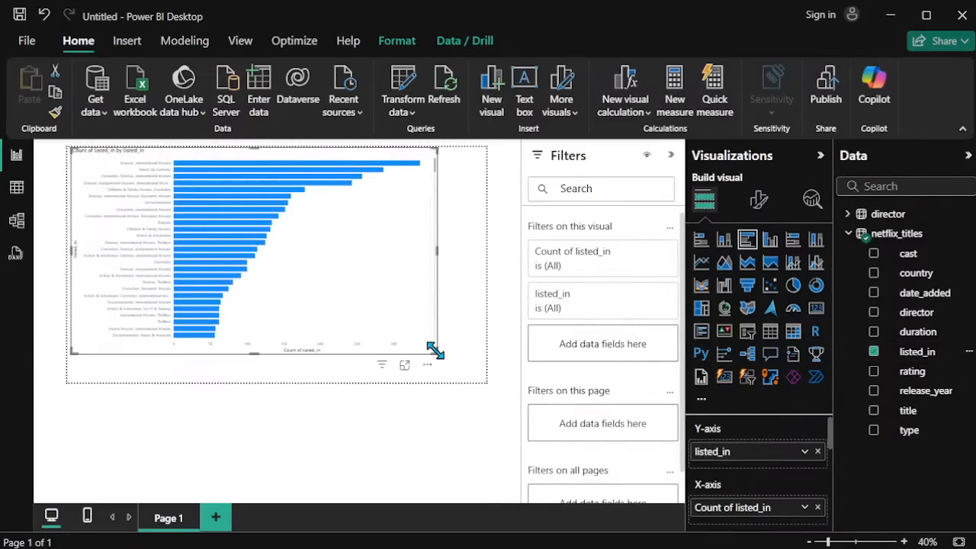
# Step: Inspect the bar chart up close, collapse the Filters pane, and set the page zoom to 63% to fit the whole chart
pyautogui.keyDown('ctrl'); pyautogui.scroll(5, 333, 288); pyautogui.keyUp('ctrl')
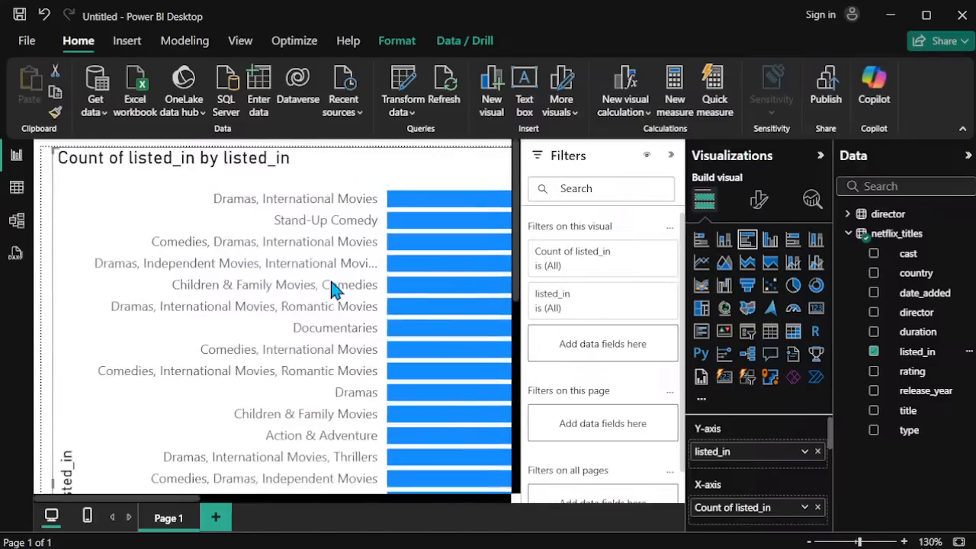
pyautogui.moveTo(331, 282)
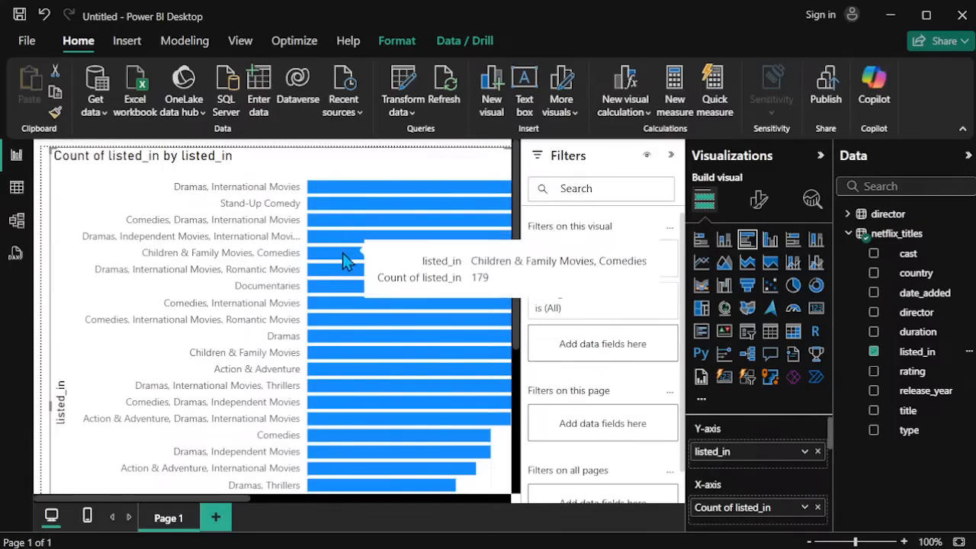
pyautogui.scroll(-9, 342, 255)
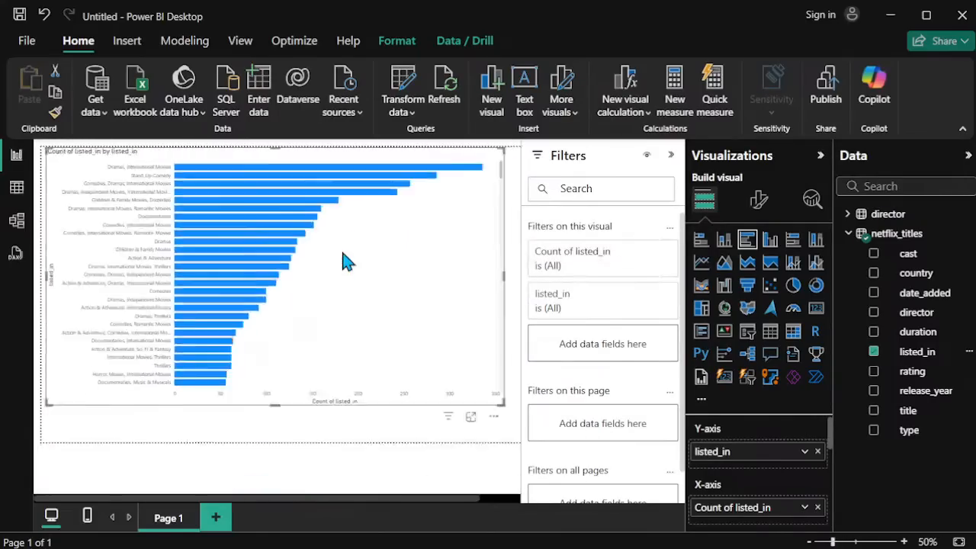
pyautogui.scroll(11, 342, 255)
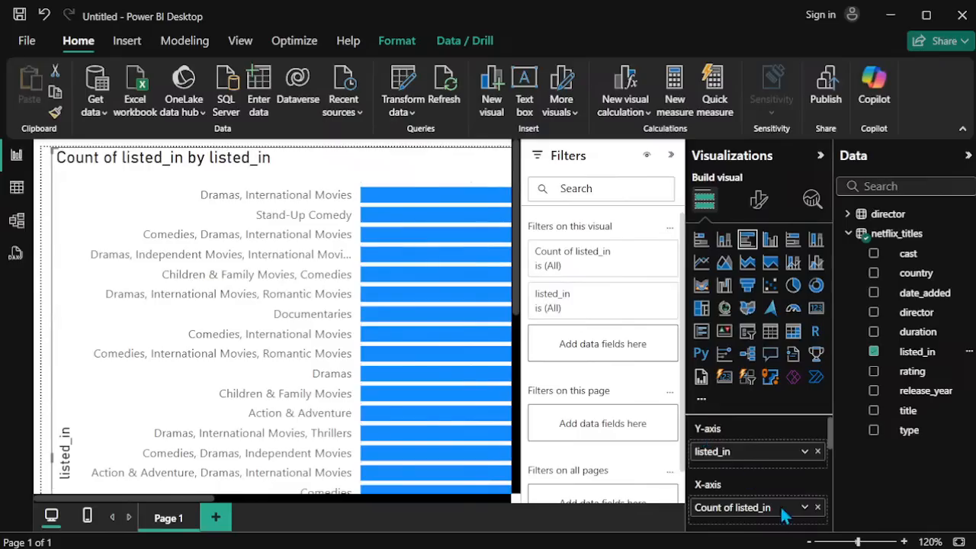
pyautogui.click(671, 156)
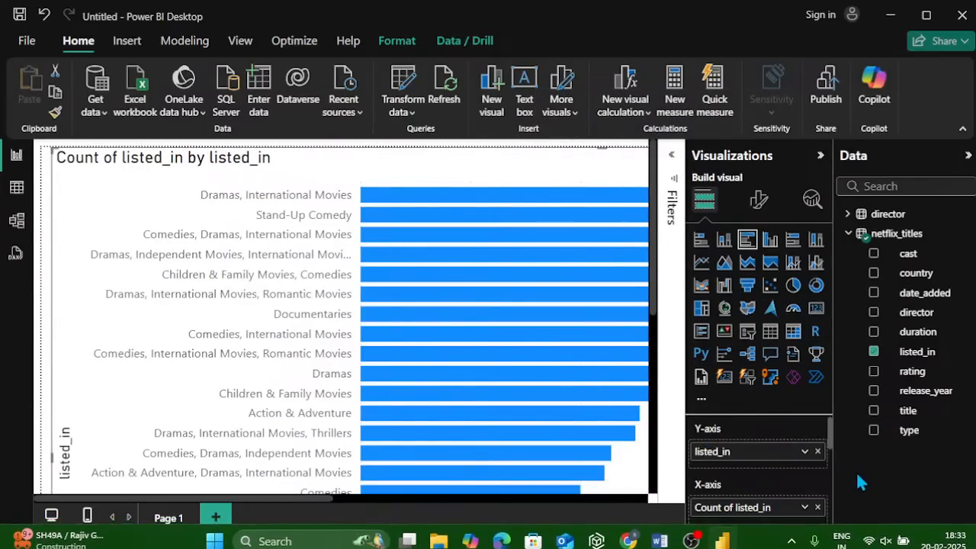
pyautogui.click(851, 541)
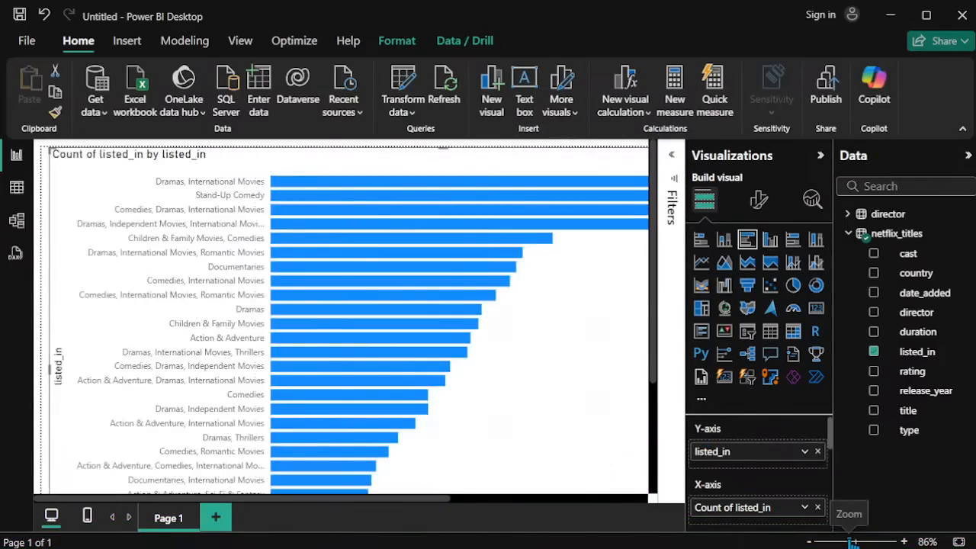
pyautogui.click(840, 541)
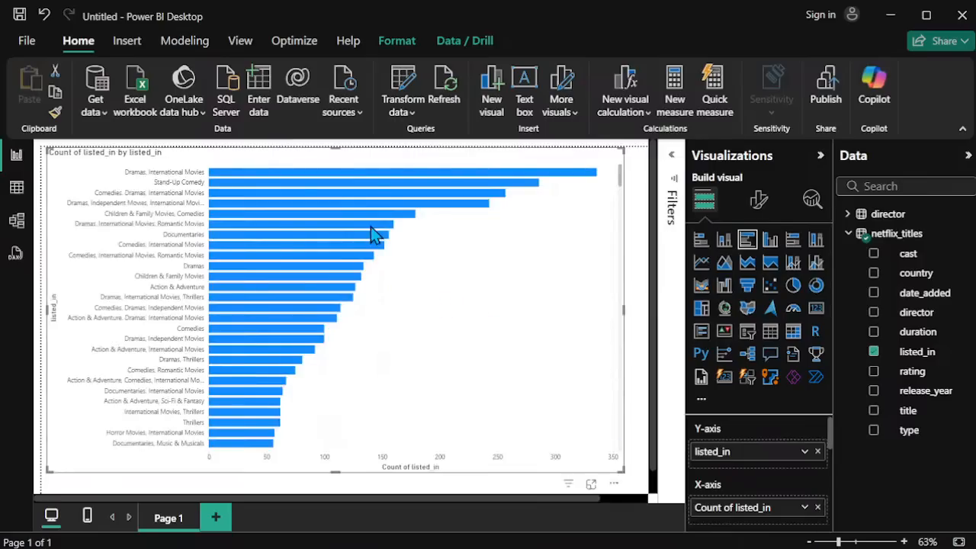
# Step: Open the bar chart's format options and look through the Y-axis values, title and layout settings
pyautogui.click(758, 201)
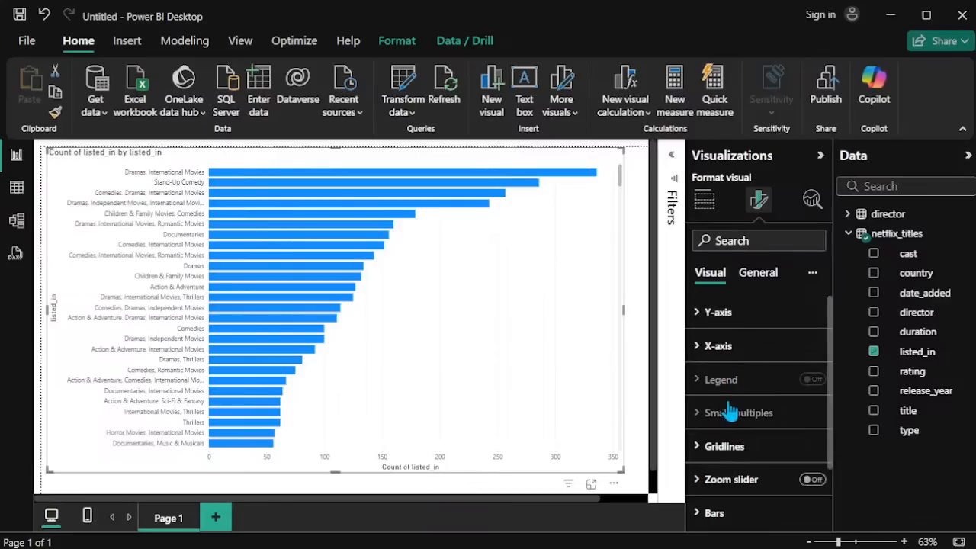
pyautogui.click(731, 313)
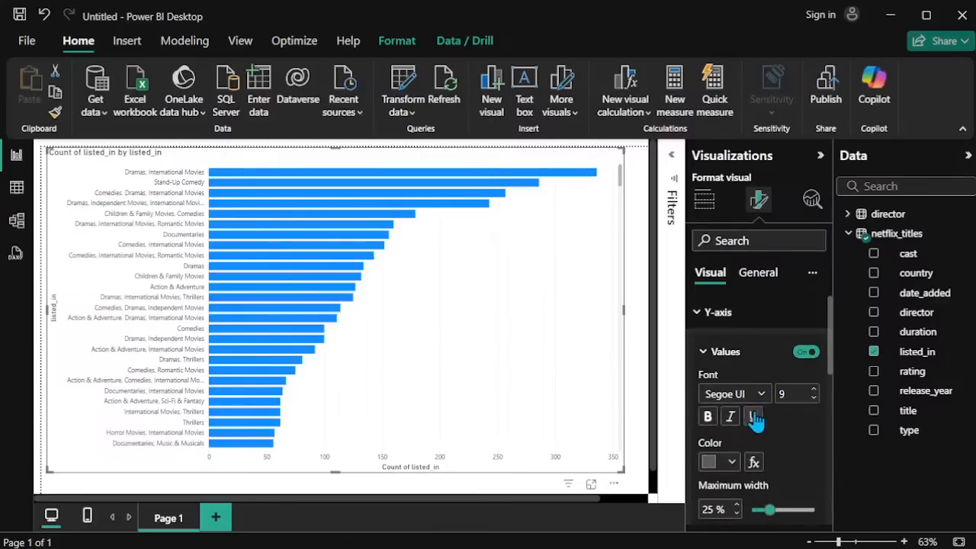
pyautogui.scroll(-5, 744, 456)
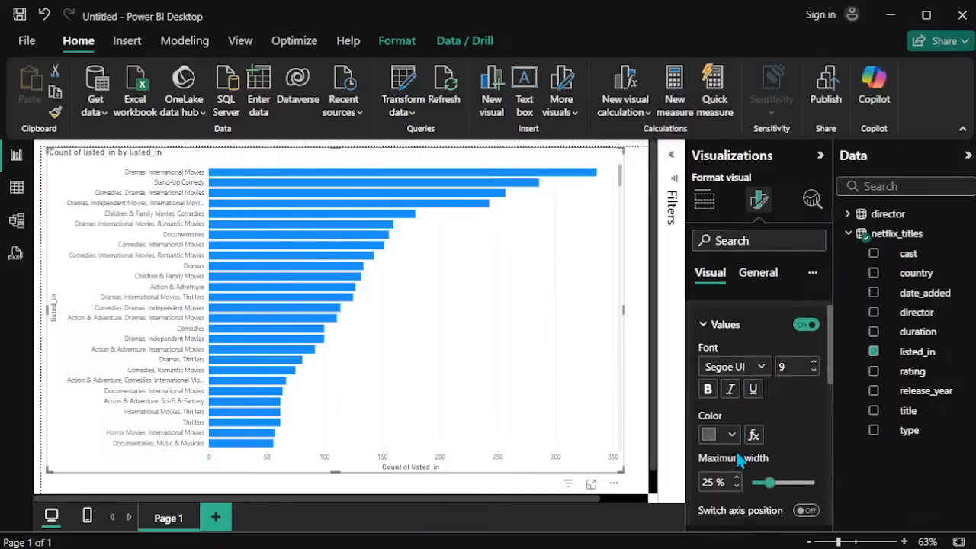
pyautogui.scroll(-2, 736, 450)
pyautogui.scroll(5, 736, 450)
pyautogui.scroll(-1, 735, 450)
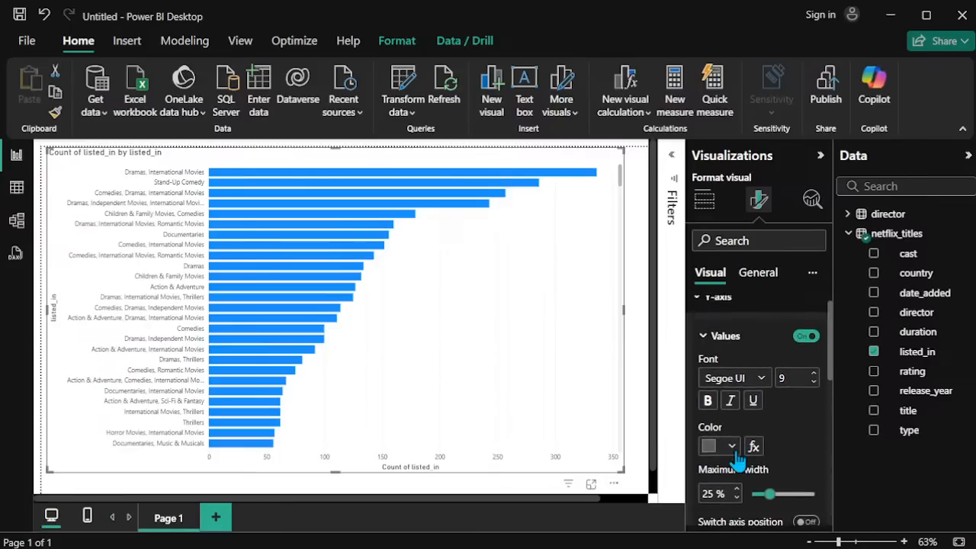
pyautogui.click(720, 336)
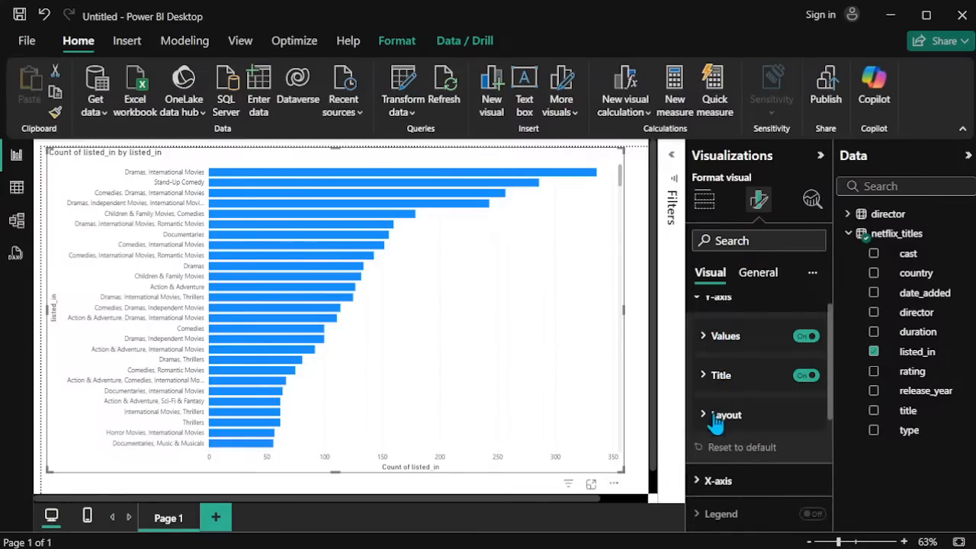
pyautogui.scroll(1, 721, 347)
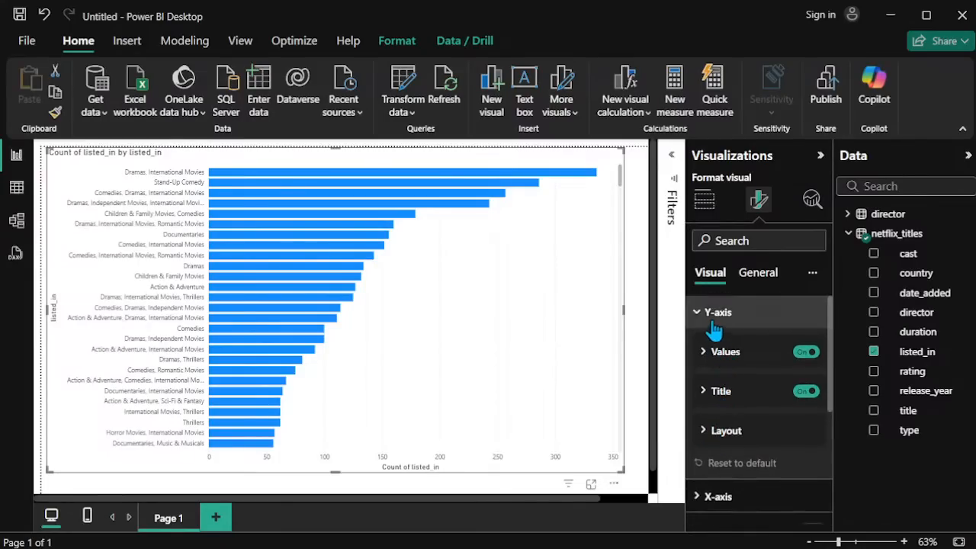
pyautogui.click(707, 312)
# Step: Look through the bar chart's X-axis range, values and title settings
pyautogui.click(718, 354)
pyautogui.scroll(-4, 740, 435)
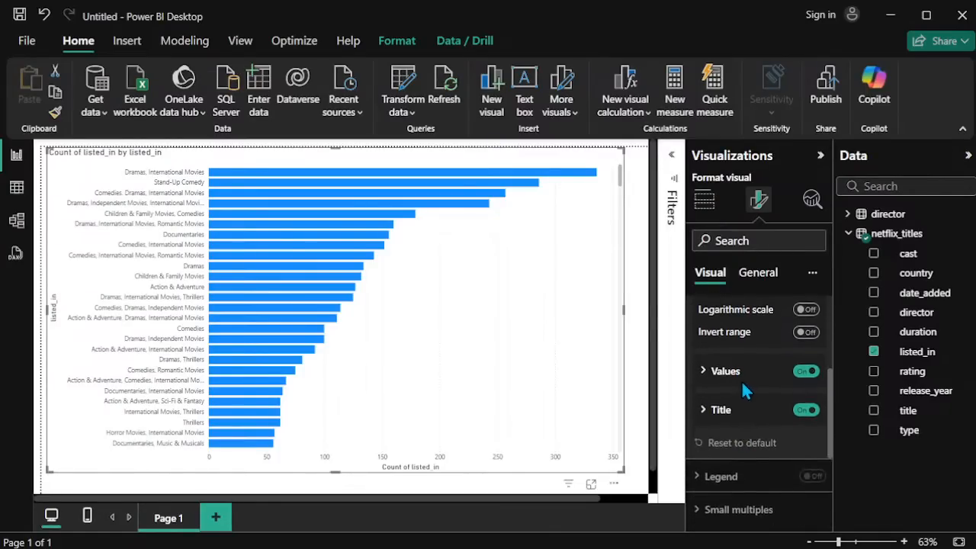
pyautogui.scroll(4, 741, 374)
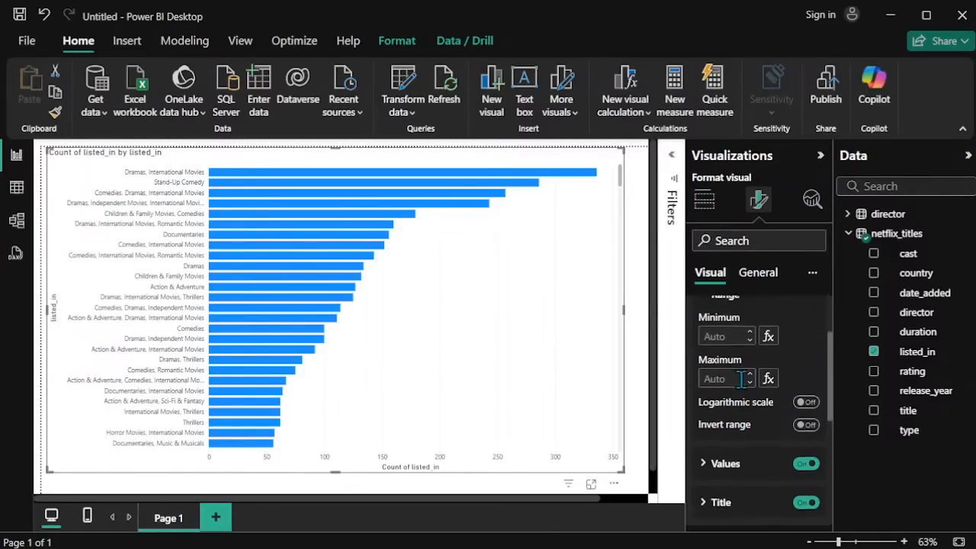
pyautogui.click(719, 347)
pyautogui.click(739, 352)
pyautogui.click(740, 353)
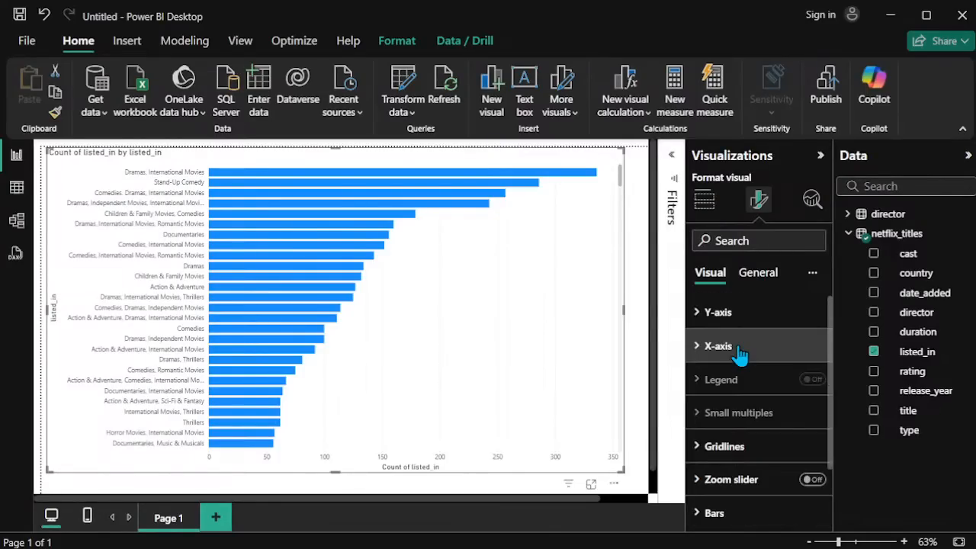
# Step: Change the bar color to black for all categories of the bar chart
pyautogui.scroll(-1, 738, 481)
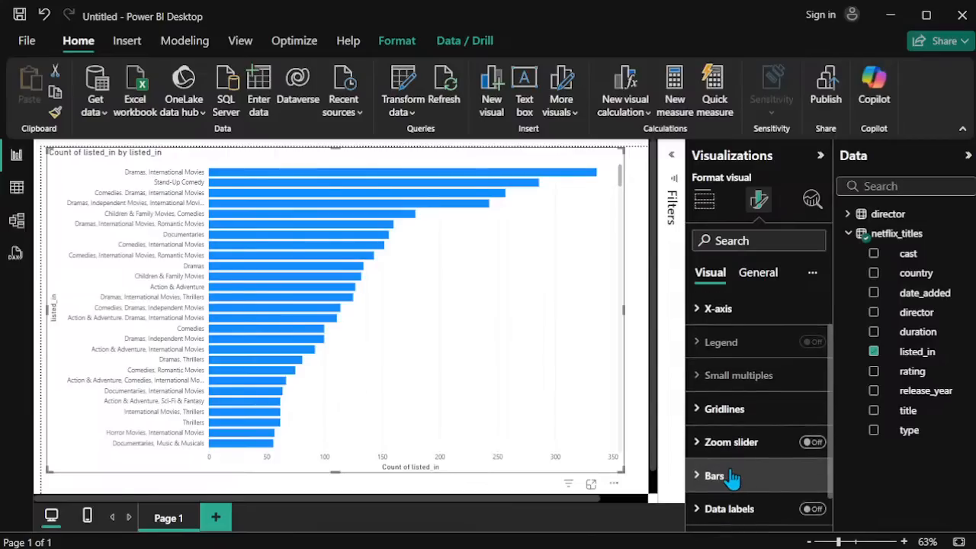
pyautogui.click(732, 477)
pyautogui.scroll(-3, 733, 487)
pyautogui.scroll(-1, 737, 482)
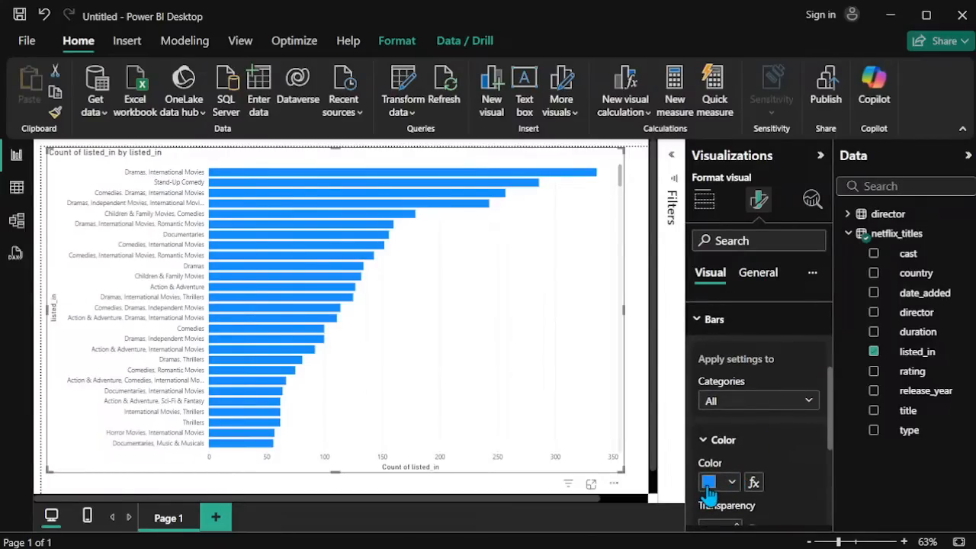
pyautogui.click(708, 485)
pyautogui.click(741, 412)
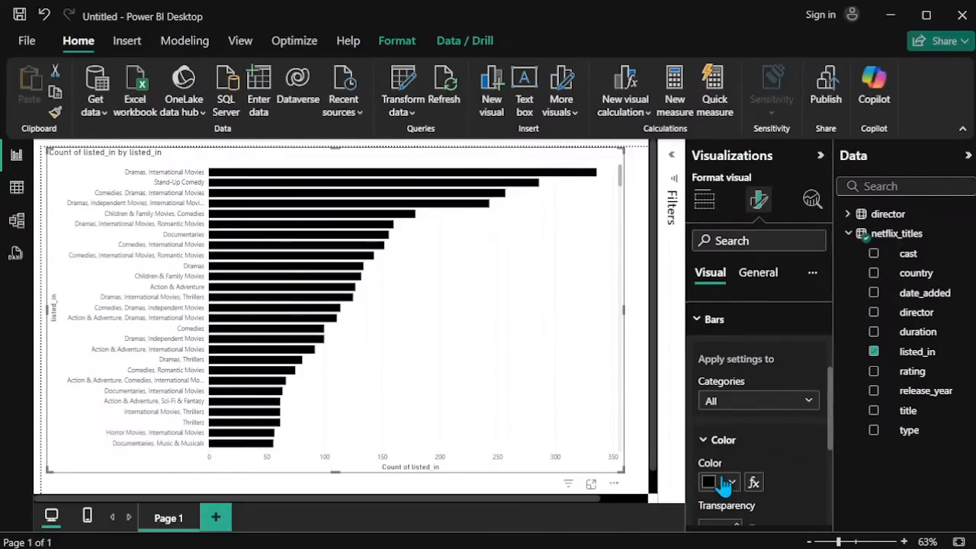
# Step: Turn on the bars' border with Match bar color off and set the border color to blue
pyautogui.scroll(-5, 724, 477)
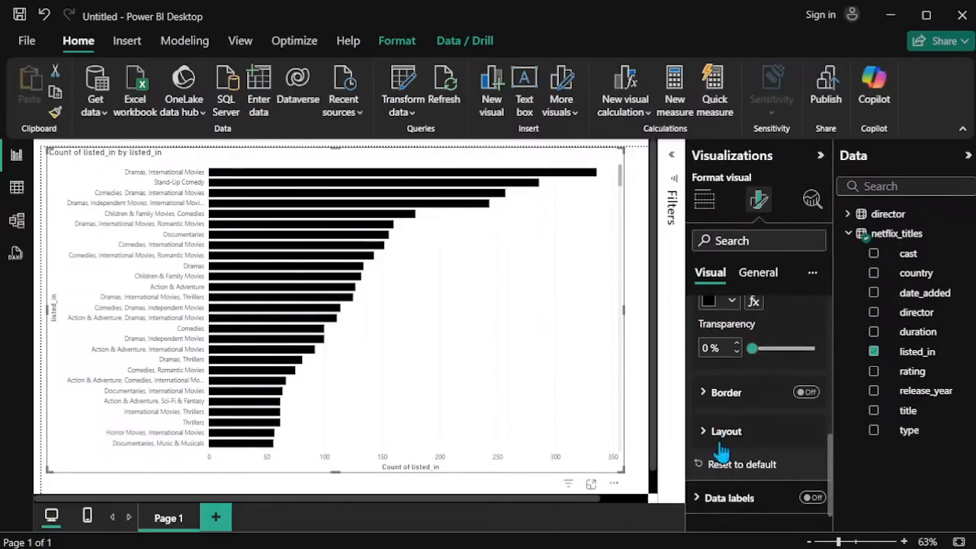
pyautogui.click(715, 404)
pyautogui.click(806, 395)
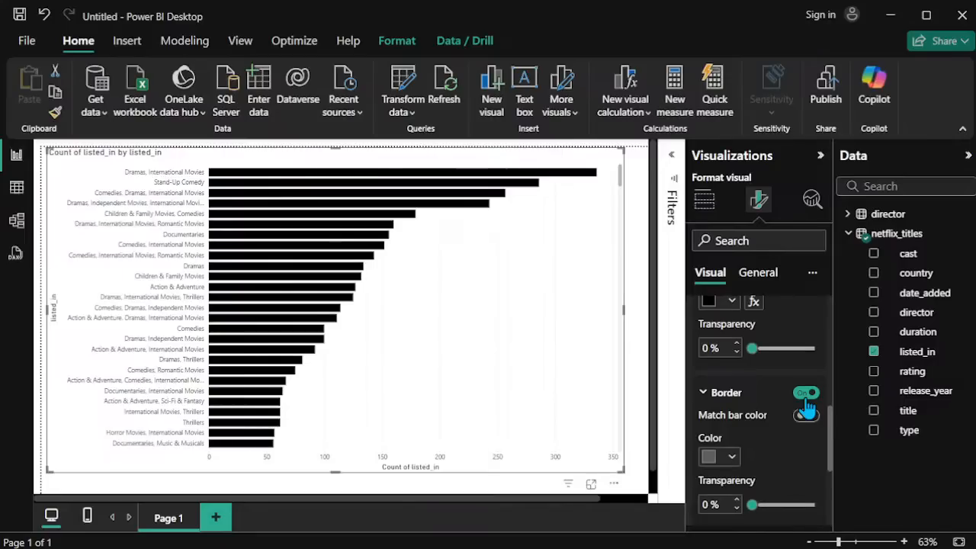
pyautogui.click(805, 414)
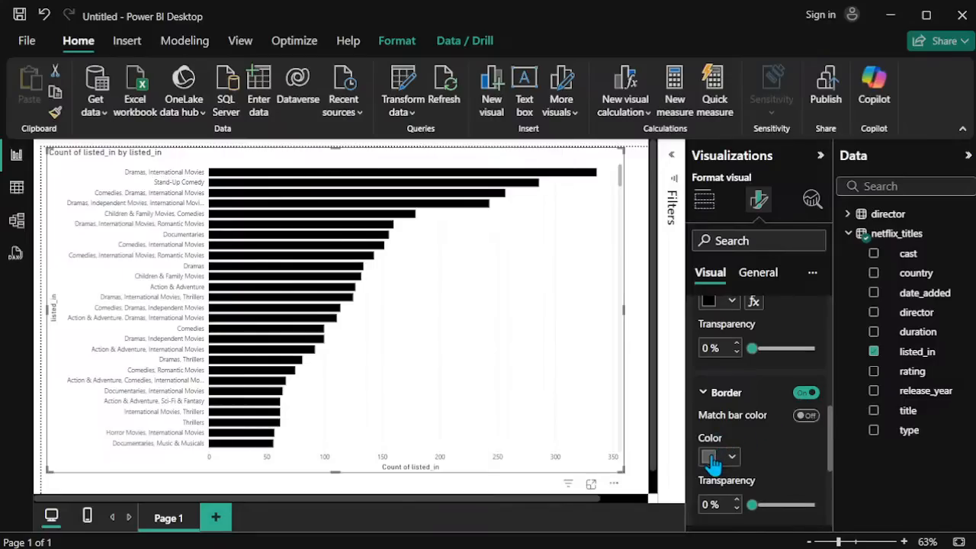
pyautogui.click(711, 460)
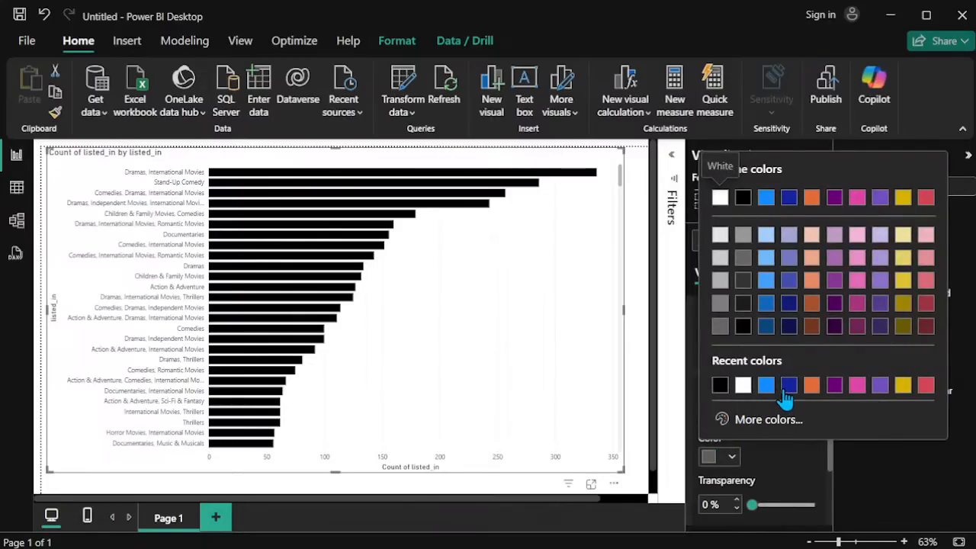
pyautogui.click(767, 387)
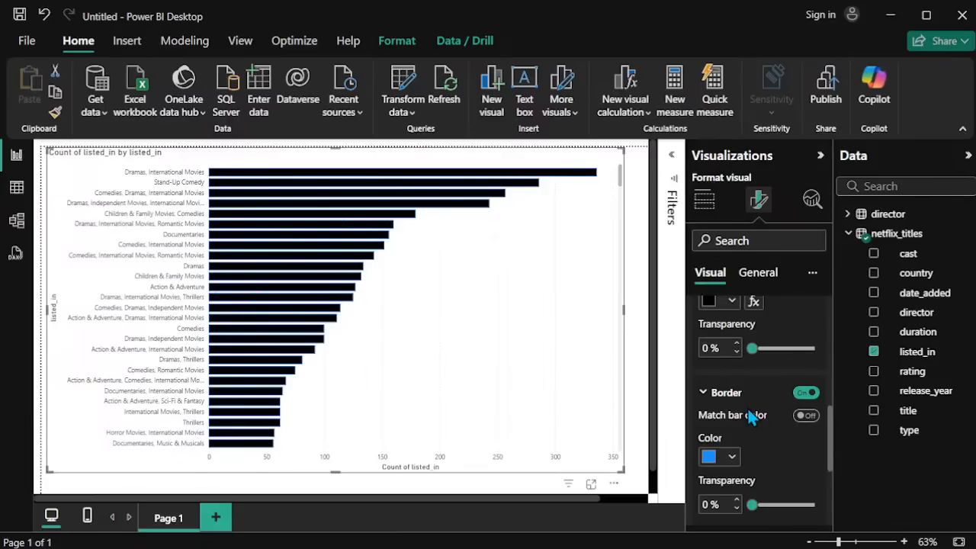
pyautogui.click(731, 395)
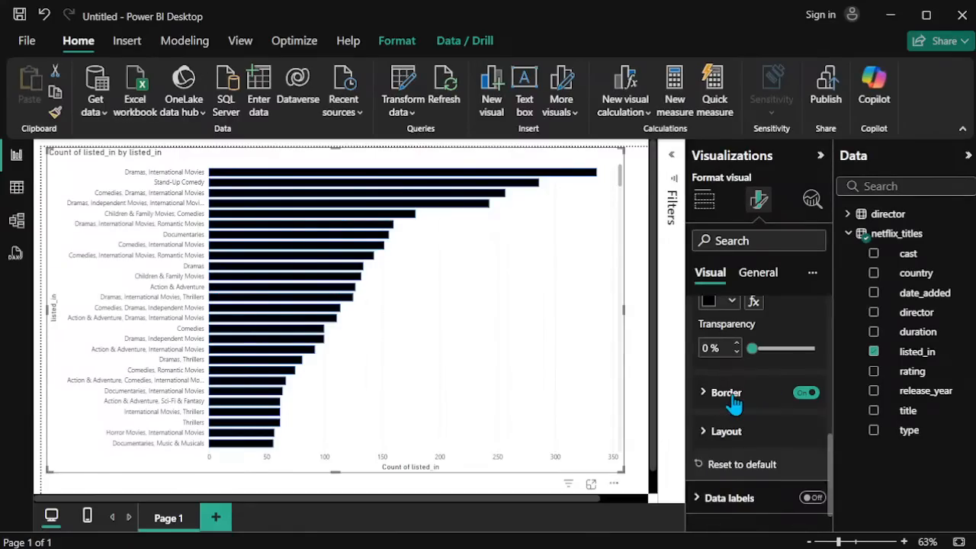
# Step: Turn on data labels for the bar chart and expand their settings
pyautogui.scroll(-1, 735, 405)
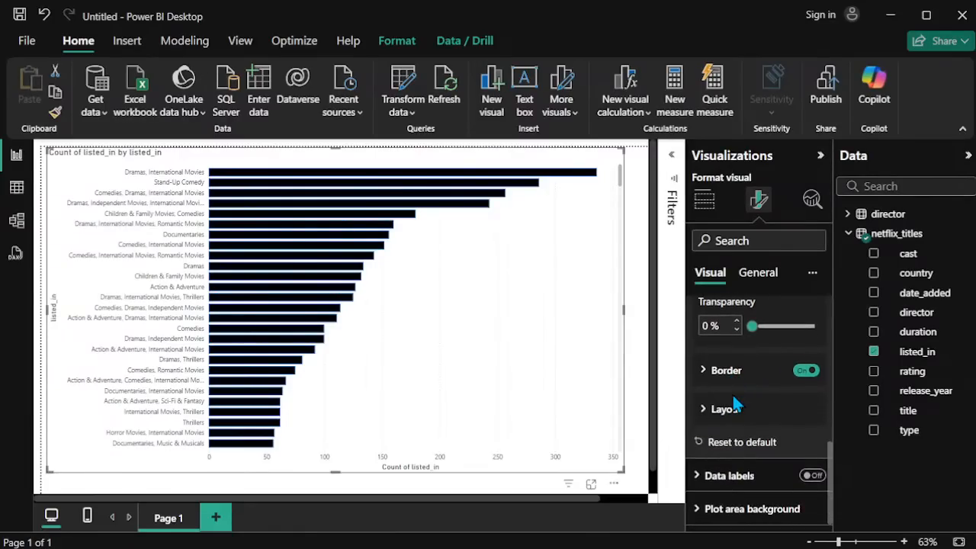
pyautogui.click(812, 476)
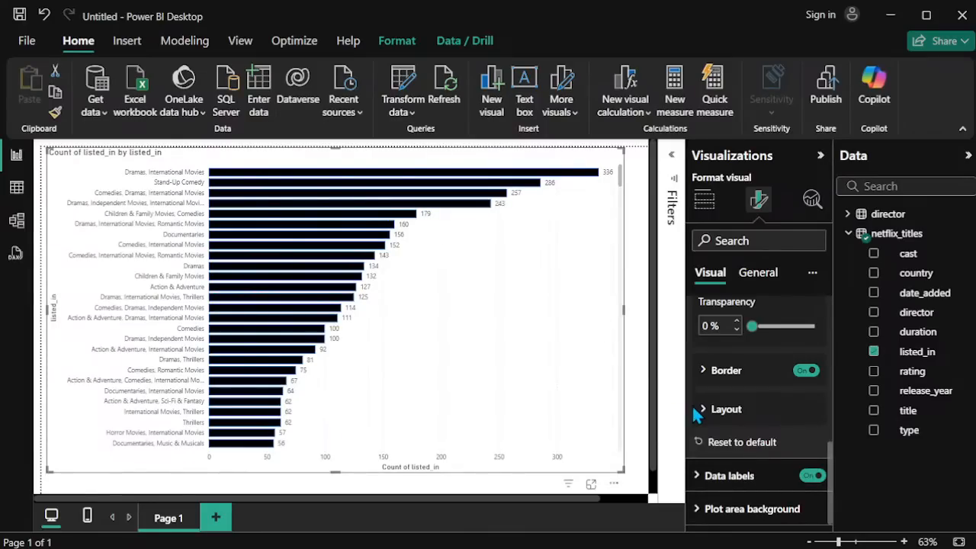
pyautogui.click(707, 475)
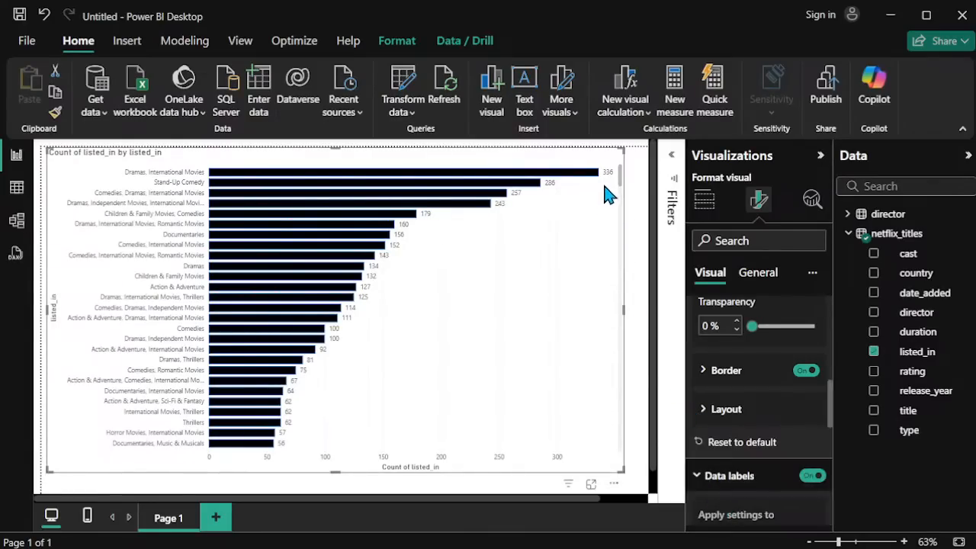
# Step: Look through the data labels' series, position options, title, value, detail and background settings
pyautogui.scroll(-2, 745, 494)
pyautogui.scroll(-3, 765, 446)
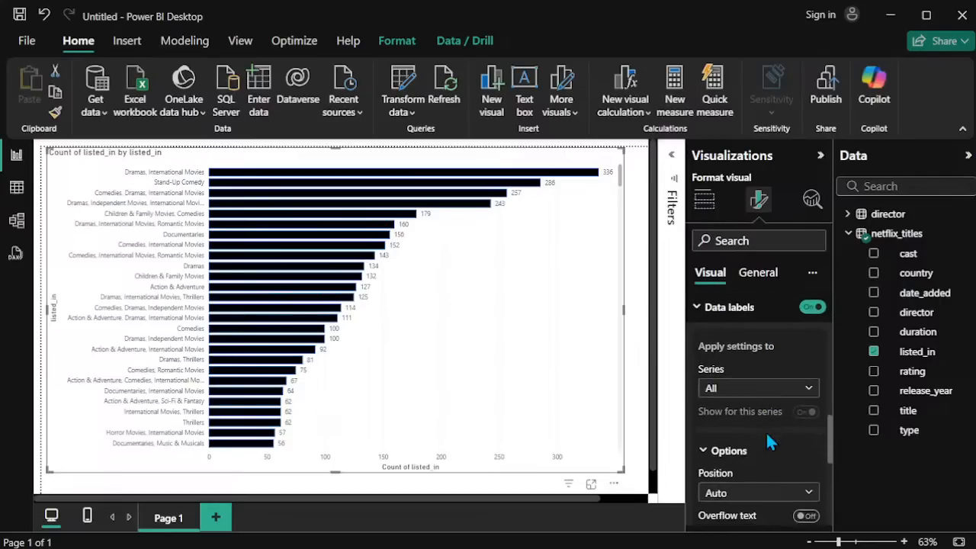
pyautogui.scroll(-5, 767, 445)
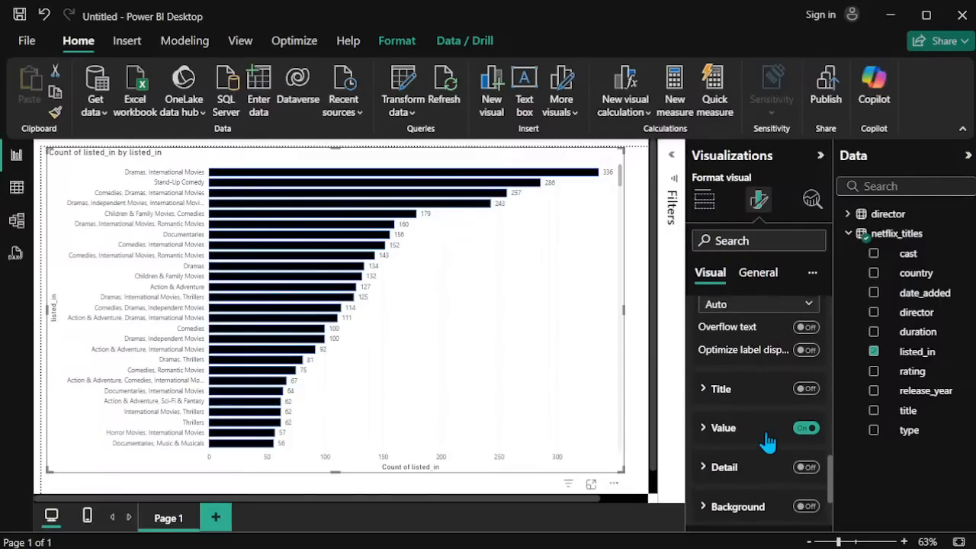
pyautogui.click(754, 427)
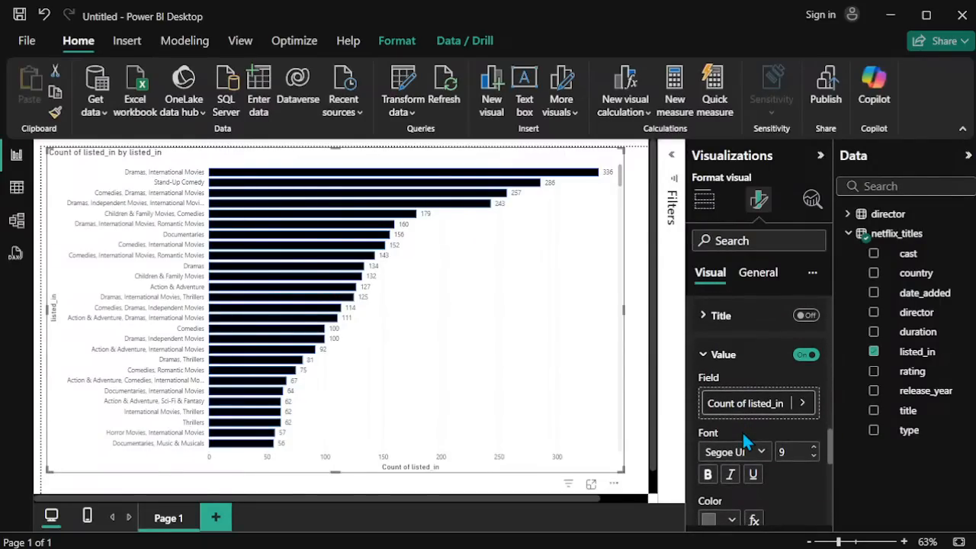
pyautogui.scroll(5, 745, 440)
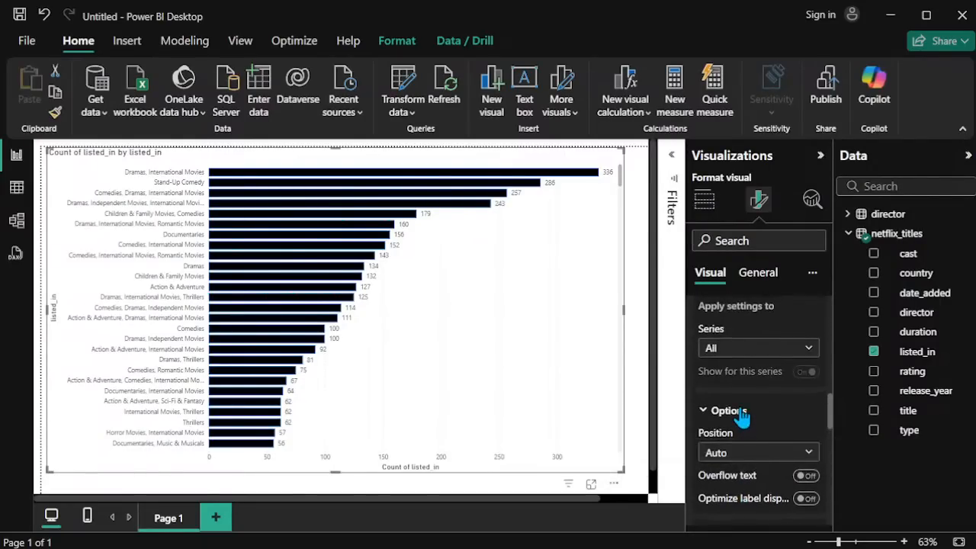
pyautogui.click(740, 413)
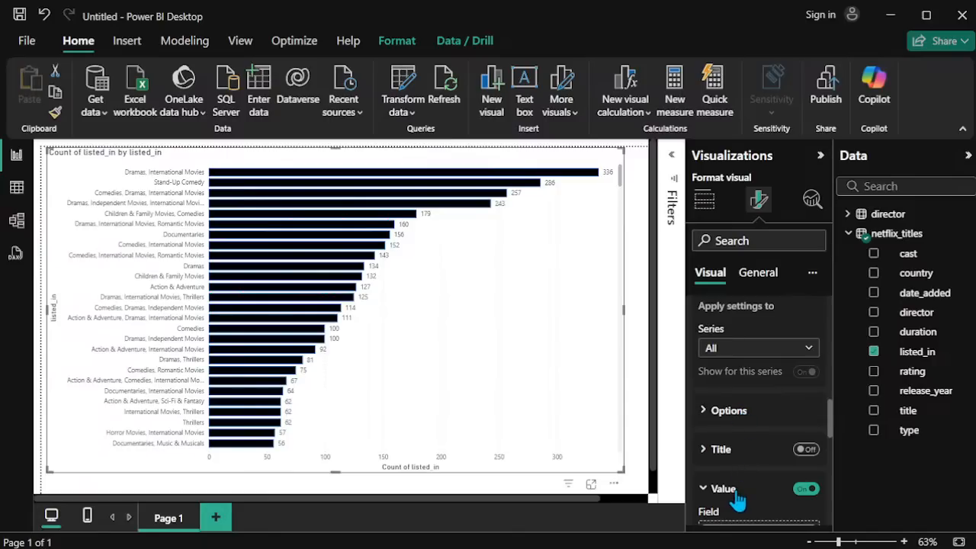
pyautogui.scroll(3, 737, 499)
pyautogui.scroll(-5, 725, 510)
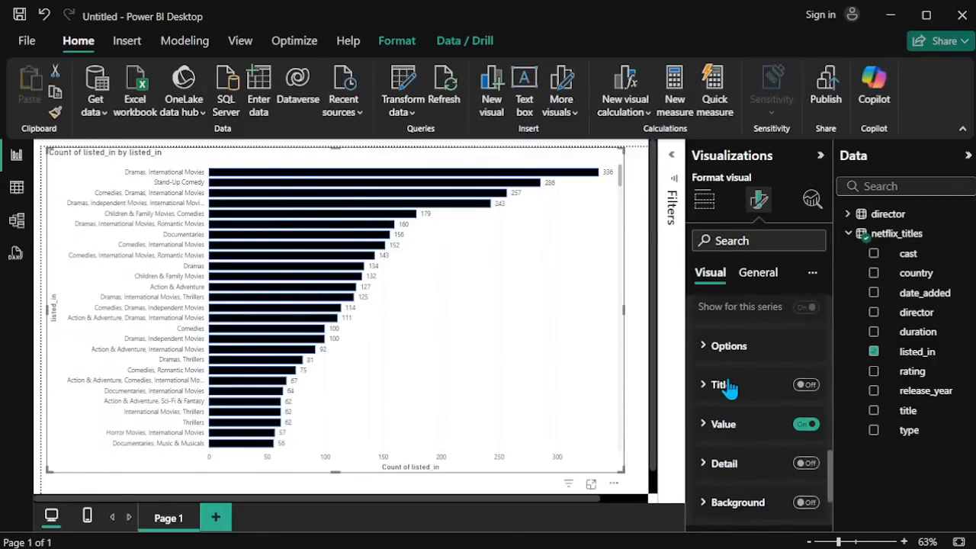
pyautogui.scroll(-1, 729, 385)
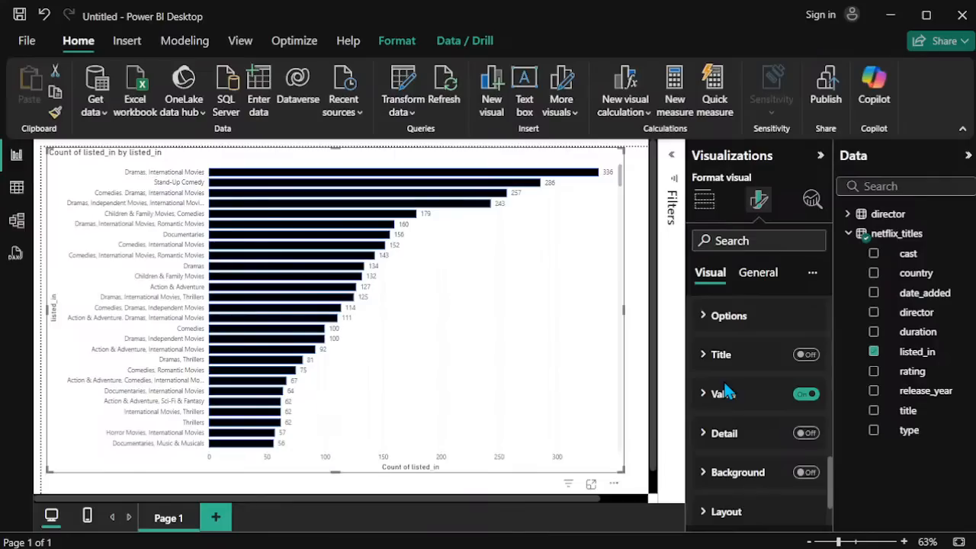
# Step: Make the bar chart's data label values black and bold with font size 12
pyautogui.click(723, 394)
pyautogui.scroll(-2, 729, 448)
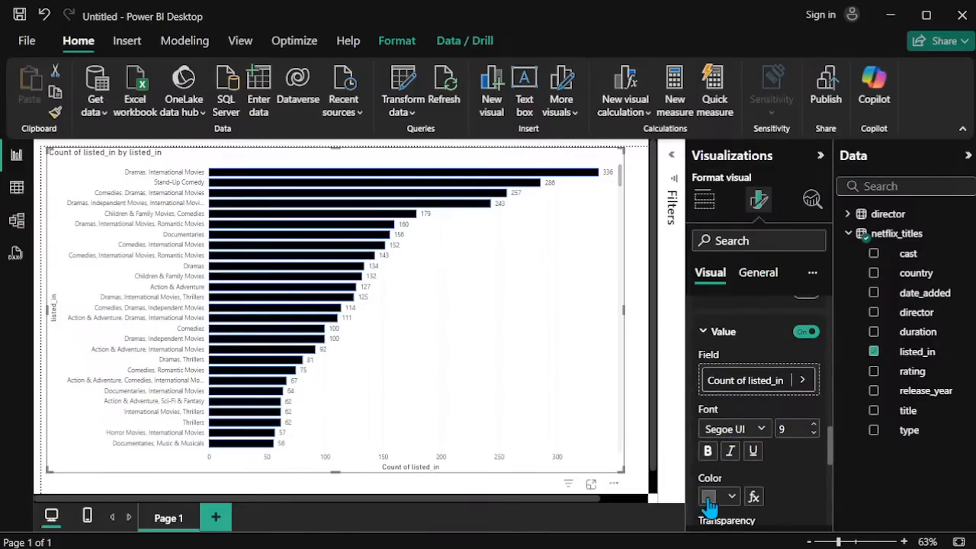
pyautogui.click(709, 496)
pyautogui.click(746, 429)
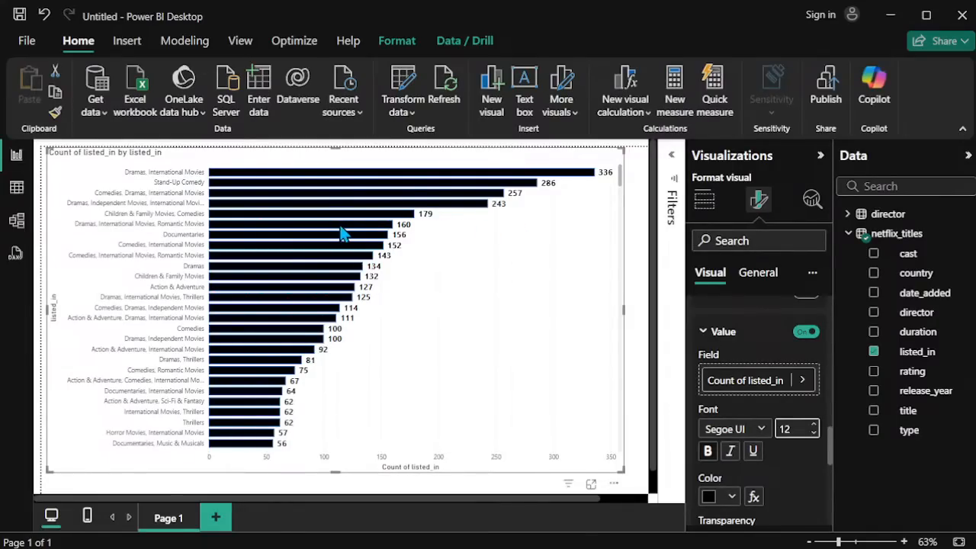
# Step: Narrow the listed_in bar chart to less than half the page width and deselect it
pyautogui.moveTo(343, 235)
pyautogui.moveTo(621, 148); pyautogui.dragTo(296, 156)
pyautogui.click(536, 361)
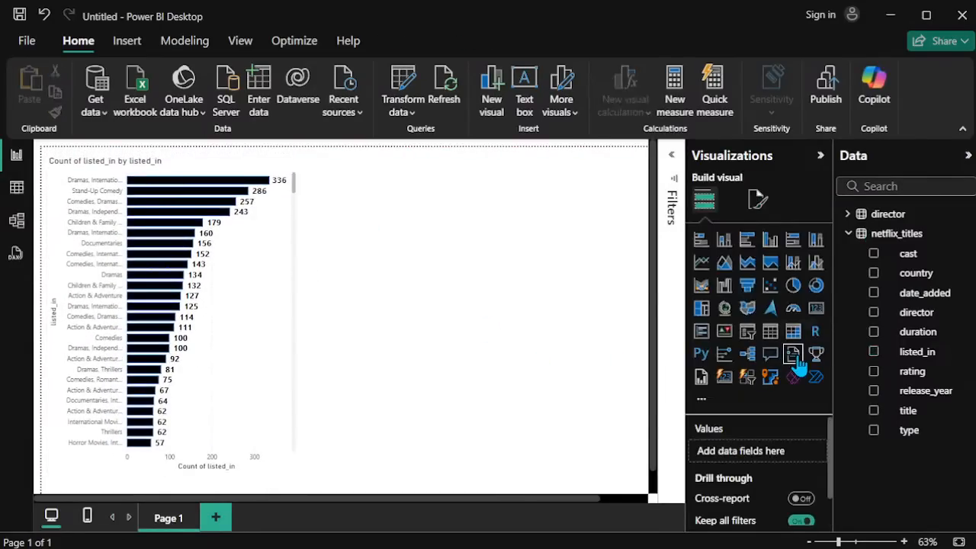
# Step: Add a stacked column chart with rating on the X-axis and the count of rating on the Y-axis
pyautogui.click(725, 242)
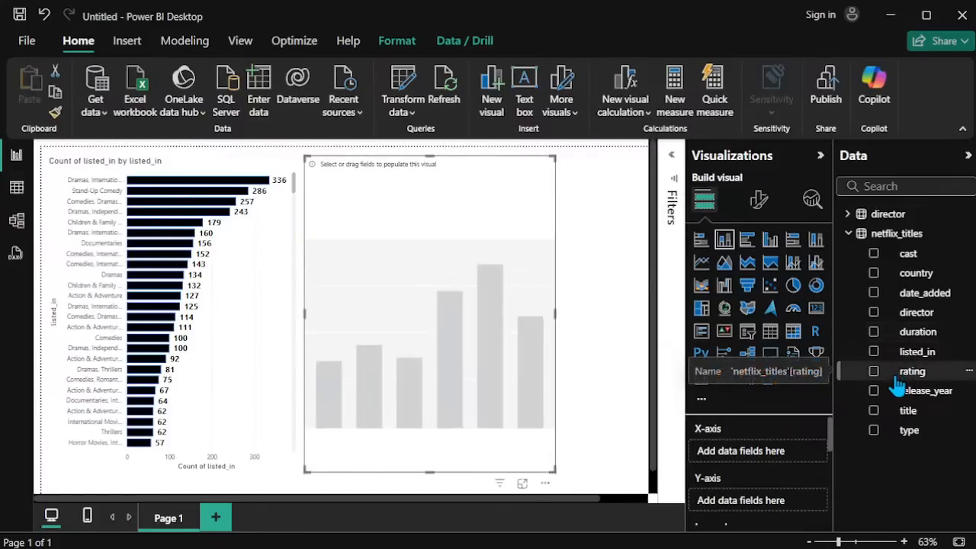
pyautogui.moveTo(908, 372); pyautogui.dragTo(783, 449)
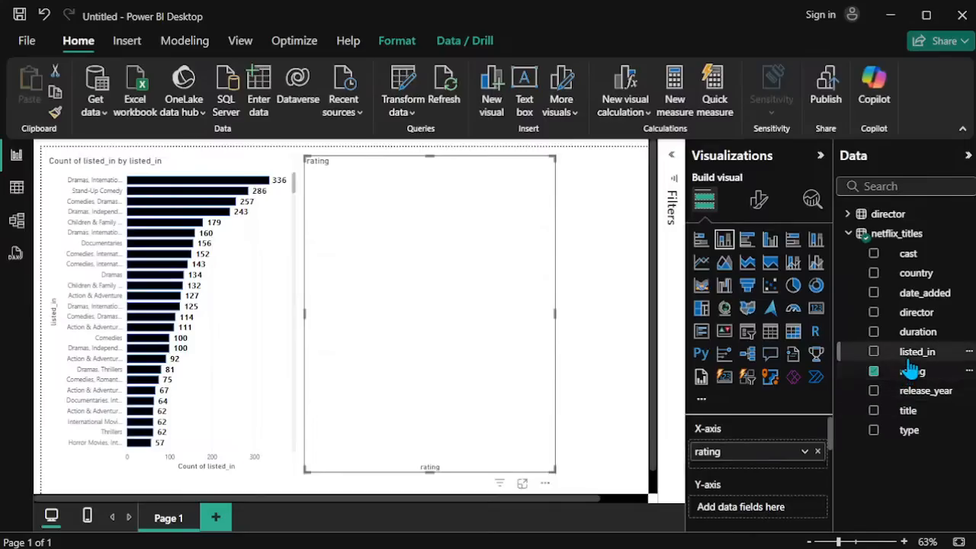
pyautogui.moveTo(912, 369); pyautogui.dragTo(759, 523)
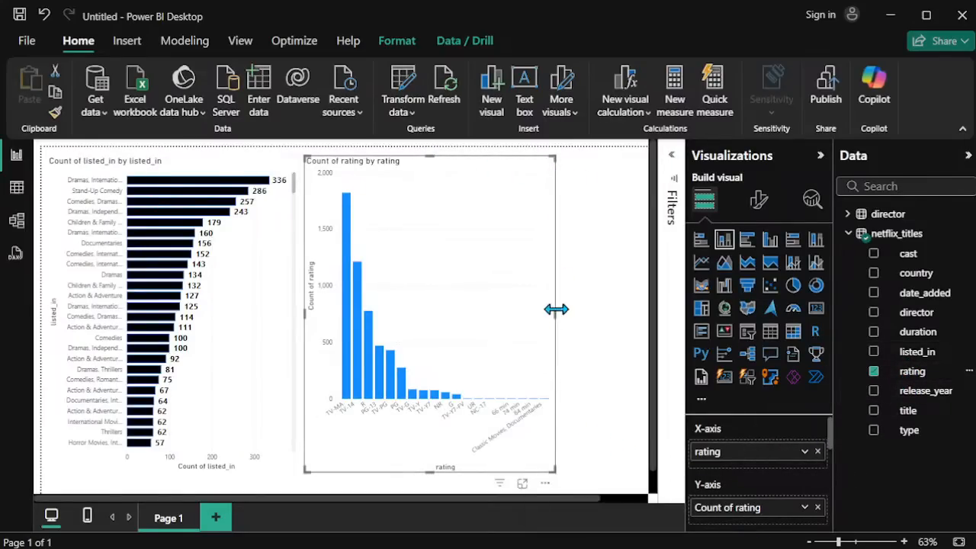
# Step: Widen the rating column chart and move it so that it partly overlaps the listed_in bar chart
pyautogui.moveTo(556, 311); pyautogui.dragTo(642, 308)
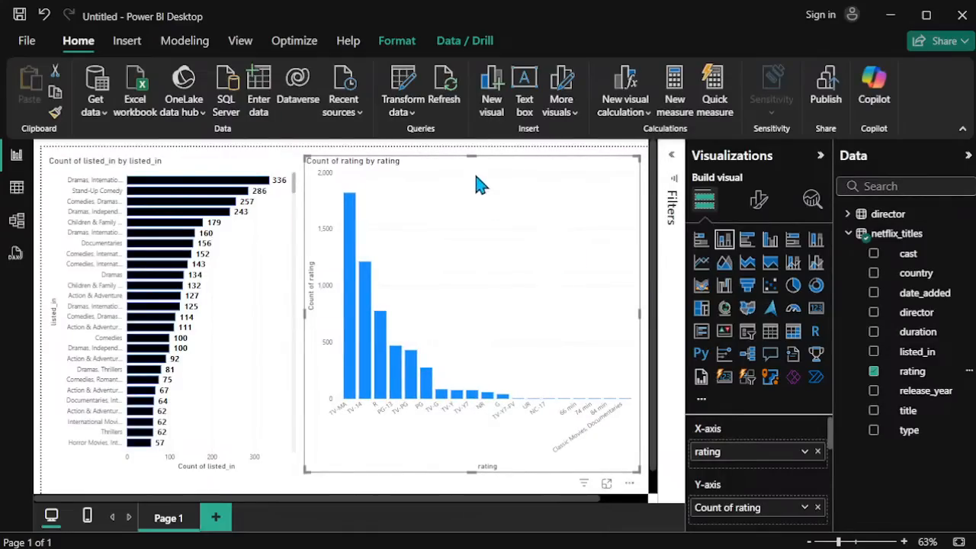
pyautogui.scroll(3, 446, 312)
pyautogui.scroll(-1, 493, 338)
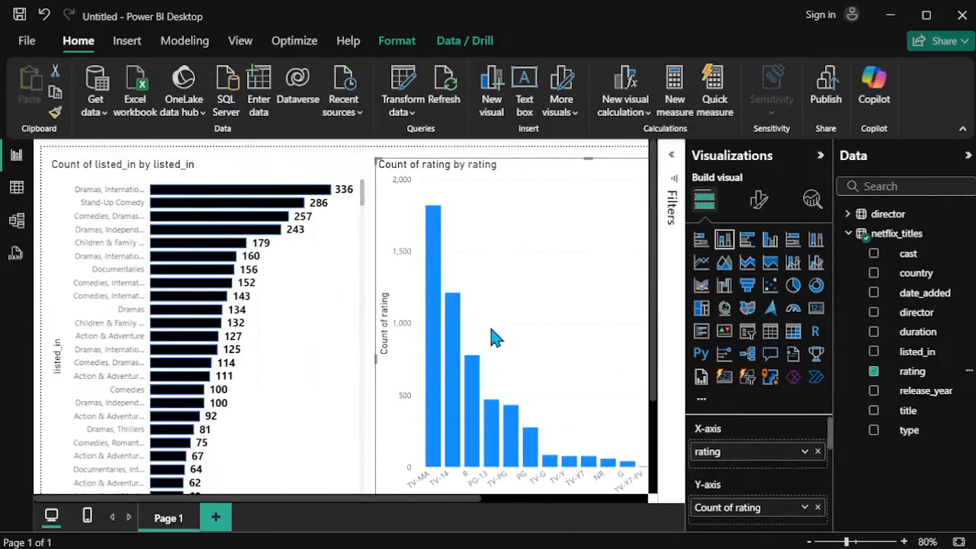
pyautogui.moveTo(504, 343); pyautogui.dragTo(323, 261)
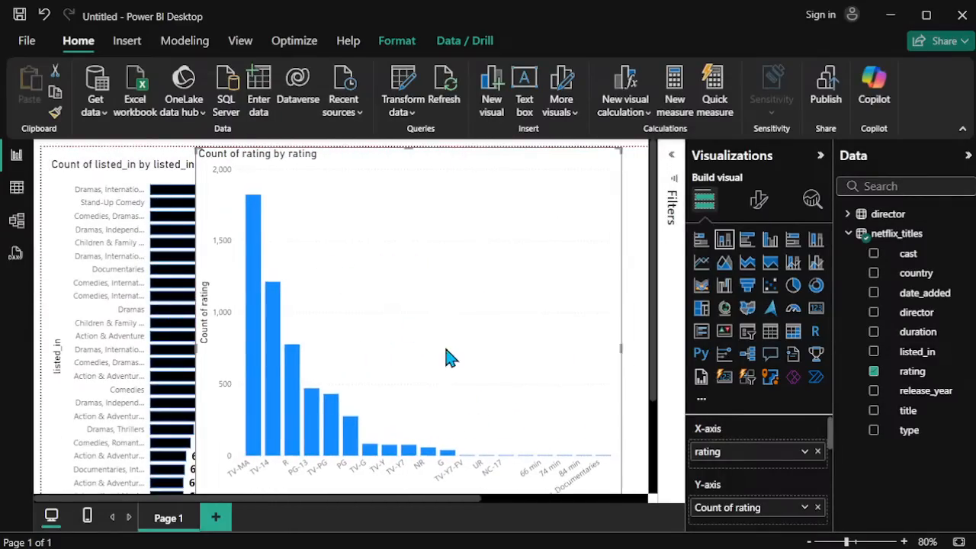
pyautogui.moveTo(279, 454)
pyautogui.moveTo(254, 210)
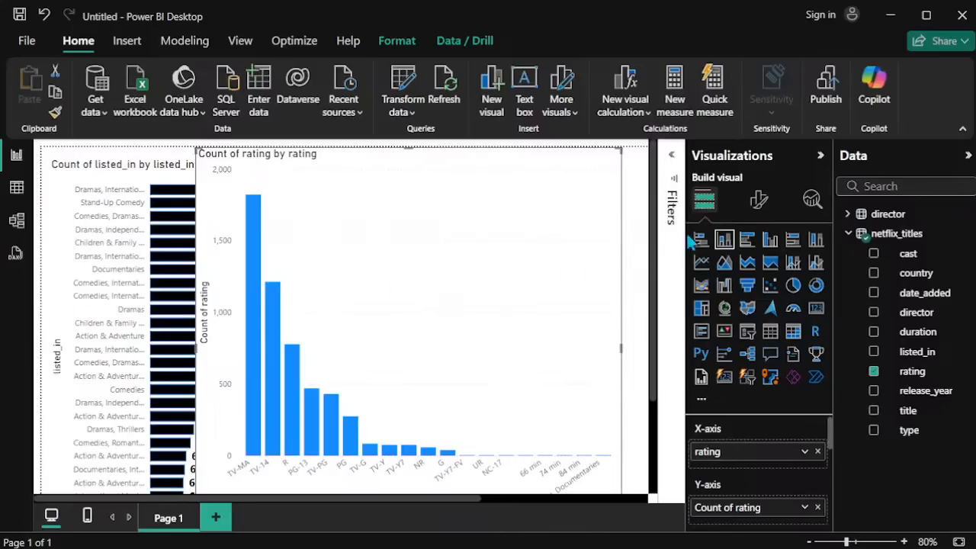
# Step: Set the column color to black for all categories of the rating chart
pyautogui.click(758, 200)
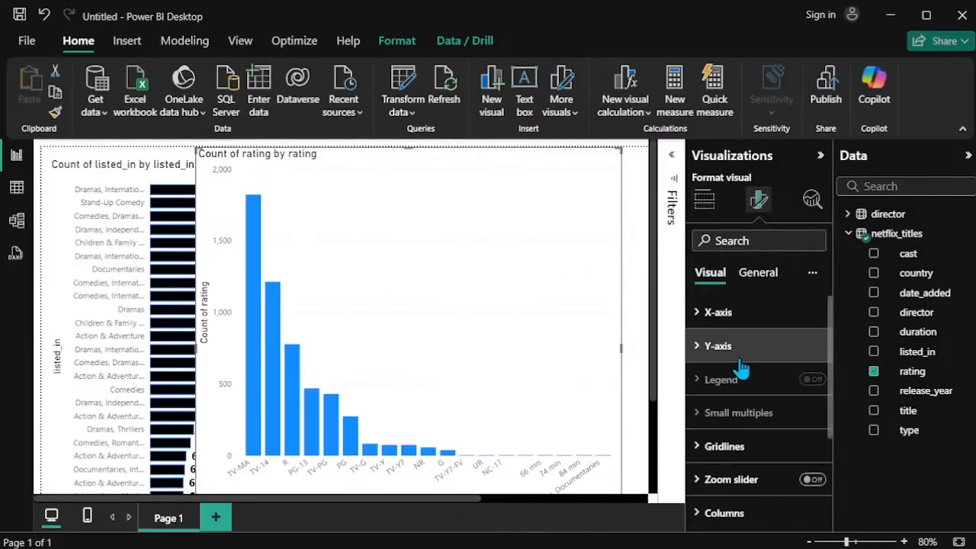
pyautogui.scroll(-1, 730, 457)
pyautogui.scroll(-2, 731, 458)
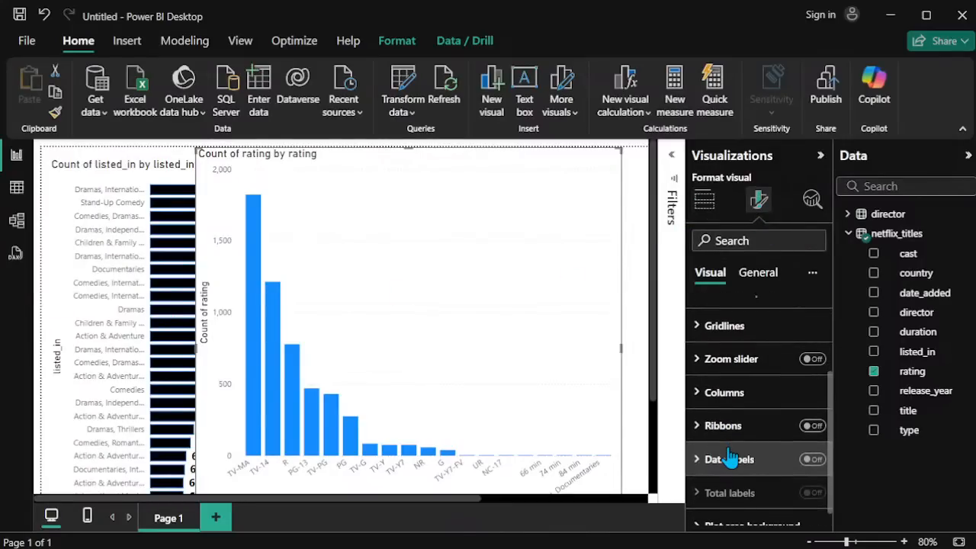
pyautogui.click(725, 393)
pyautogui.scroll(-2, 732, 407)
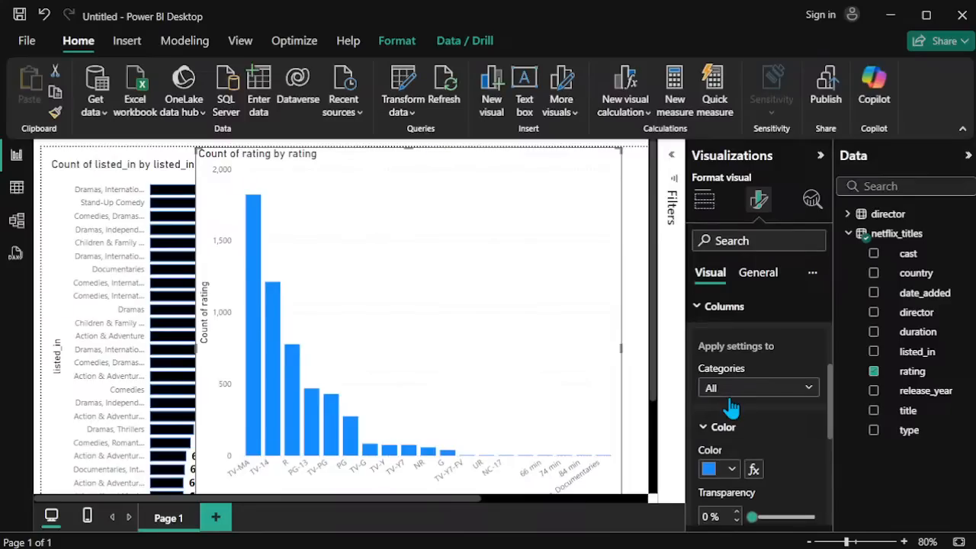
pyautogui.click(709, 478)
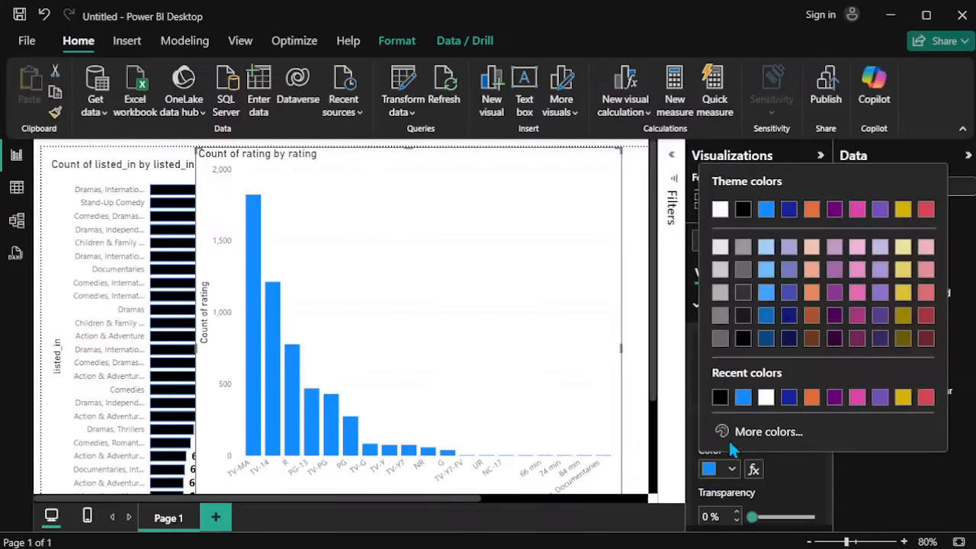
pyautogui.click(720, 402)
# Step: Turn on the columns' border in the rating chart and set the border color to blue
pyautogui.scroll(-5, 723, 405)
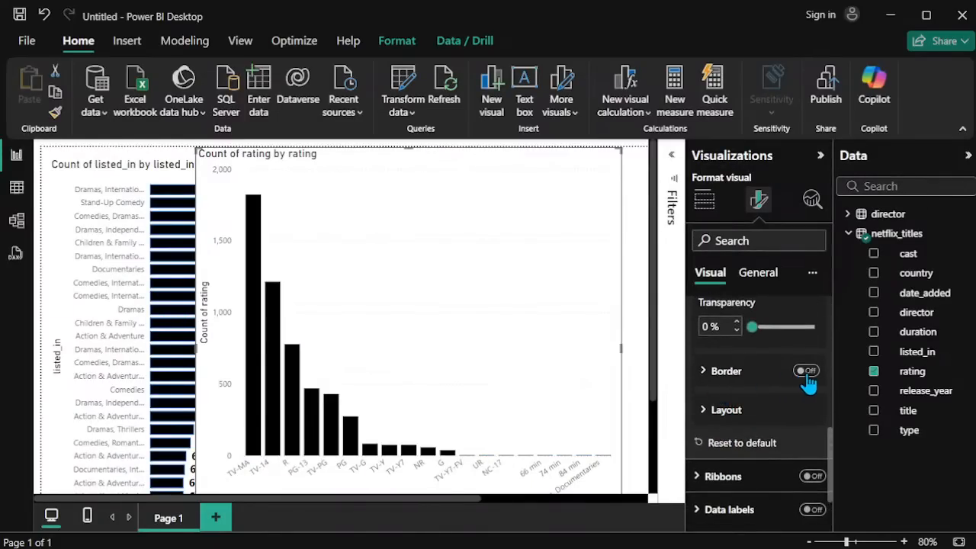
pyautogui.click(806, 371)
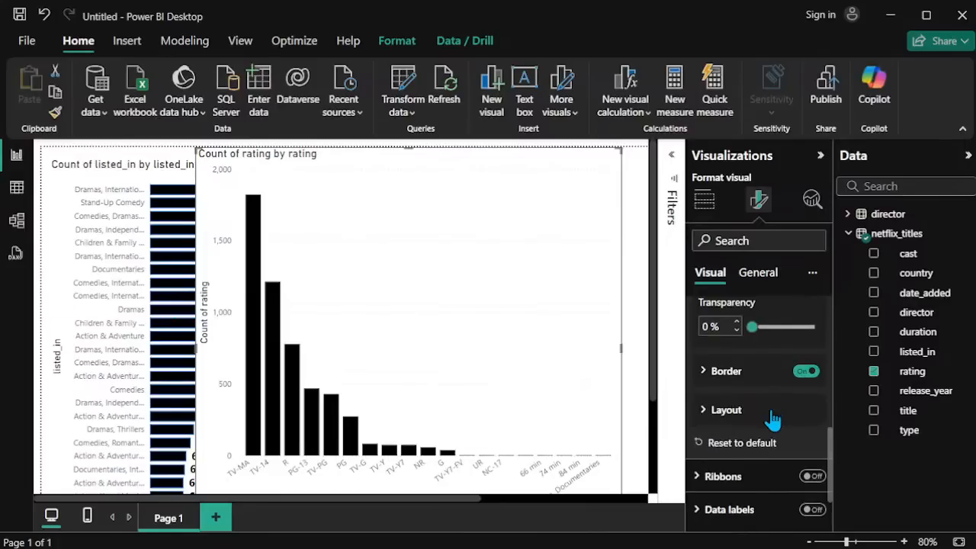
pyautogui.click(705, 372)
pyautogui.click(702, 440)
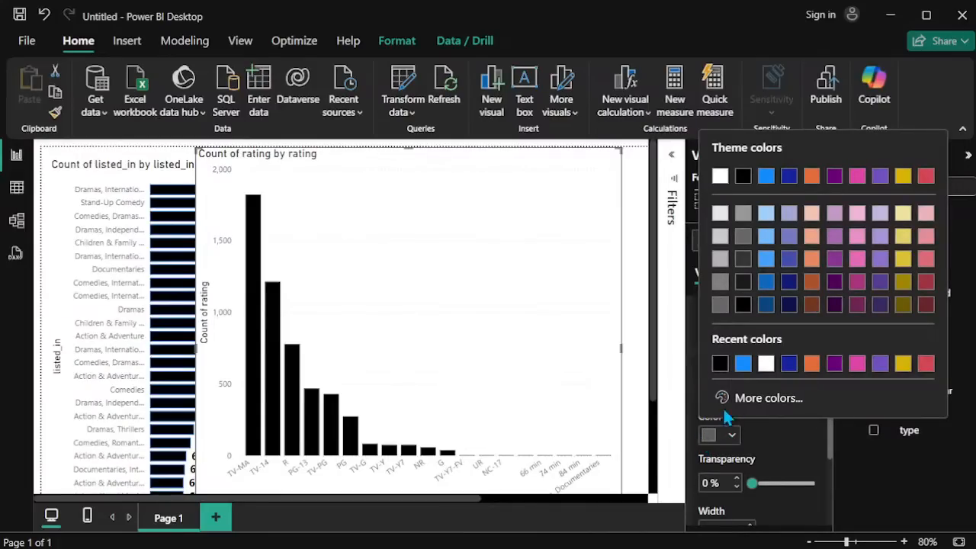
pyautogui.click(743, 359)
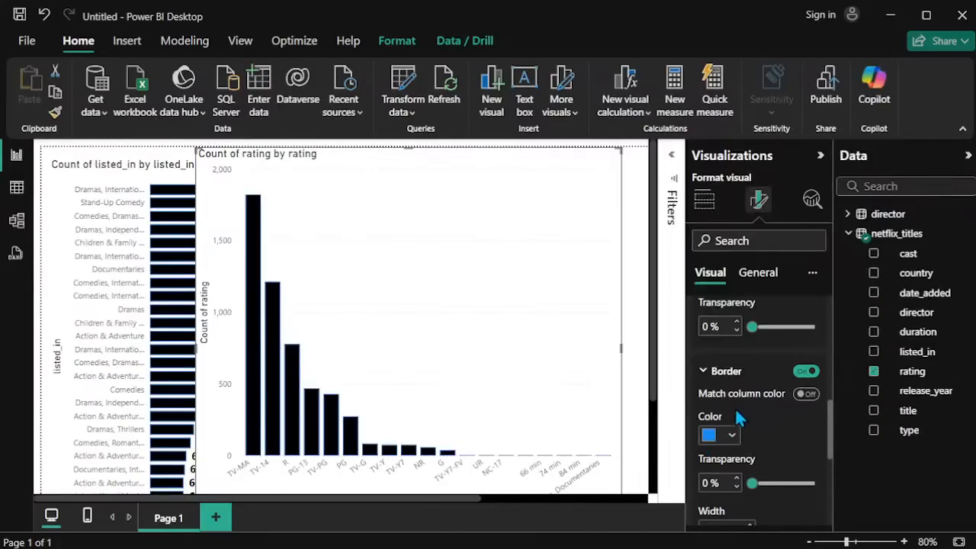
pyautogui.click(716, 372)
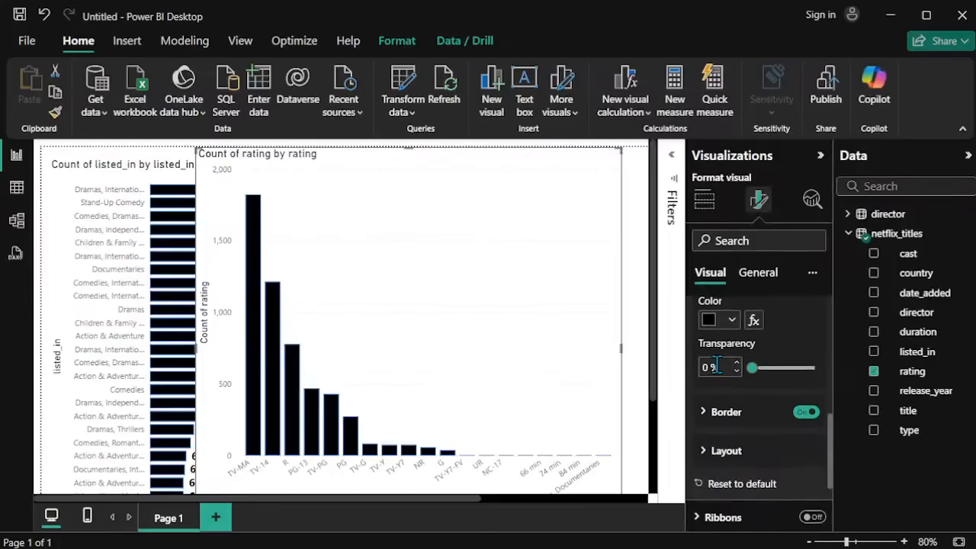
pyautogui.scroll(3, 717, 370)
pyautogui.click(717, 359)
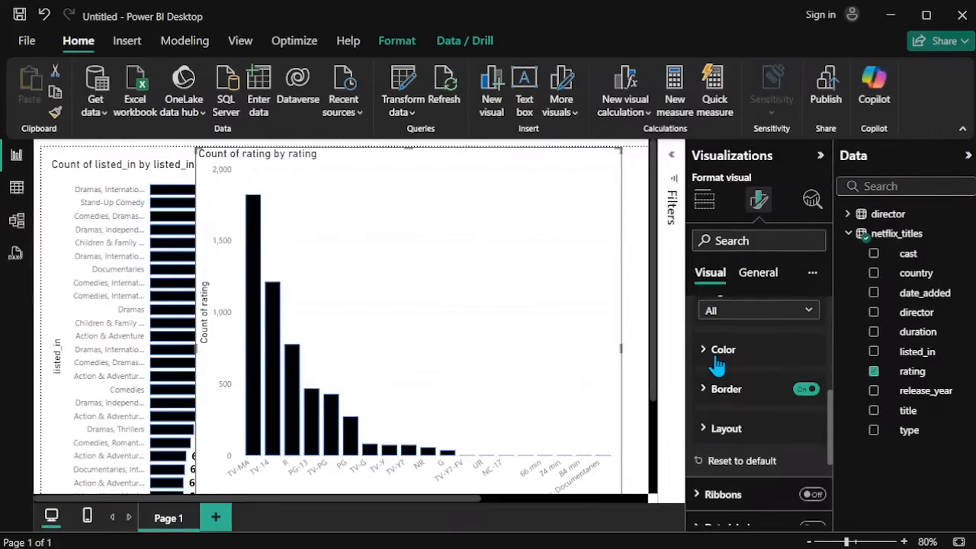
# Step: Turn on data labels for the rating chart and expand their settings
pyautogui.scroll(-2, 718, 364)
pyautogui.click(812, 442)
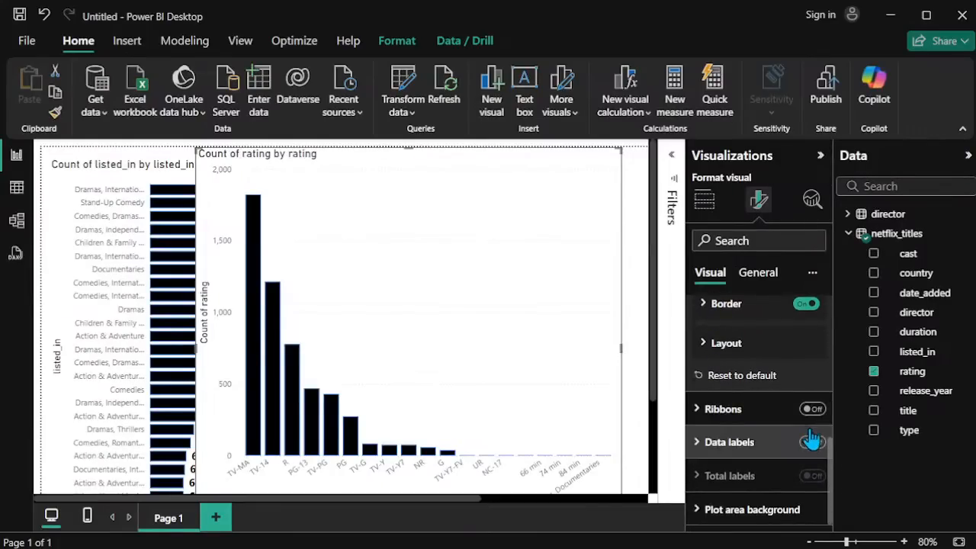
pyautogui.click(733, 445)
# Step: Make the rating chart's data label values black and bold with font size 12
pyautogui.scroll(-3, 735, 451)
pyautogui.scroll(-3, 734, 449)
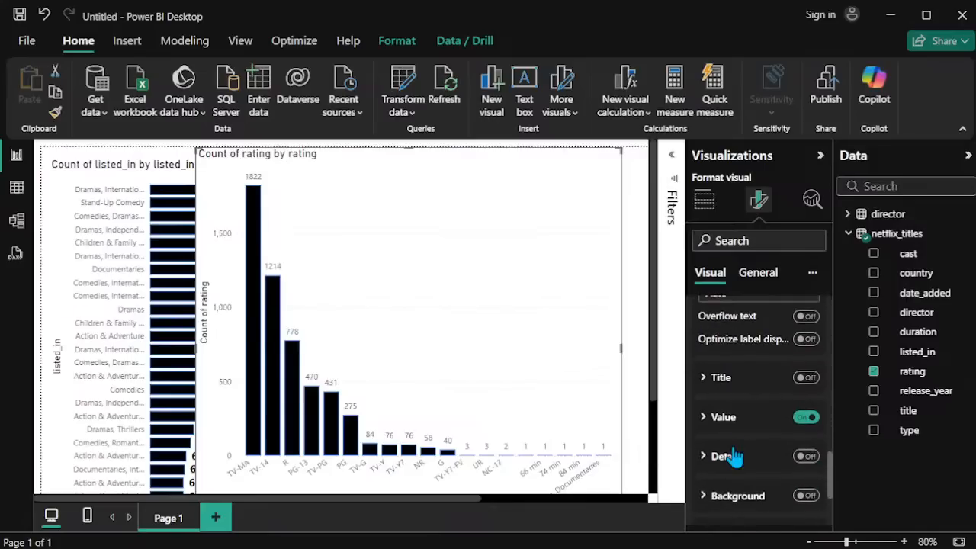
pyautogui.click(730, 419)
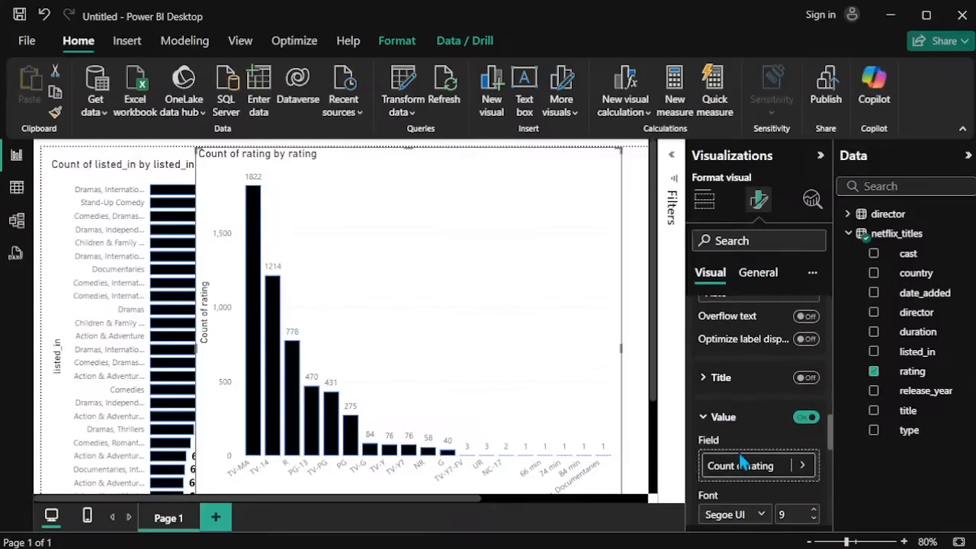
pyautogui.scroll(-2, 750, 480)
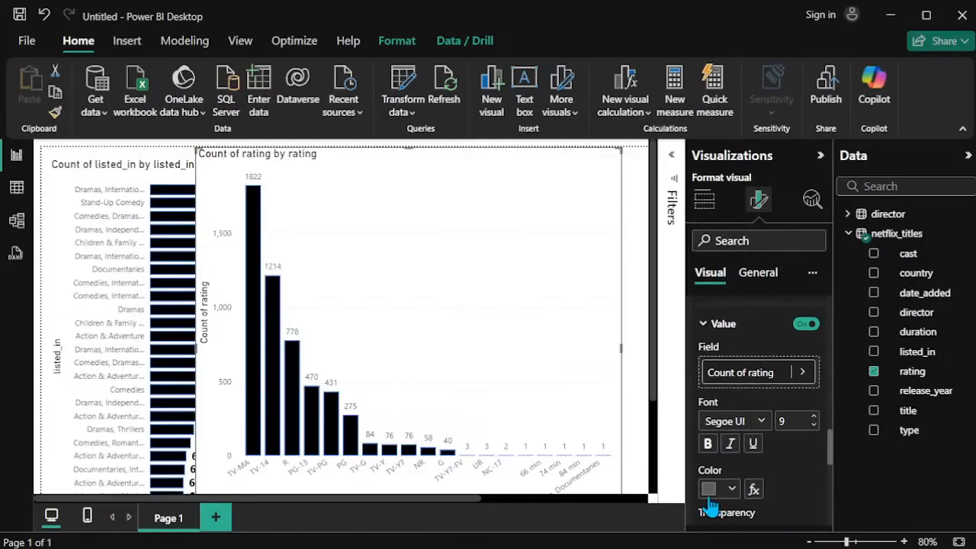
pyautogui.click(711, 491)
pyautogui.click(741, 418)
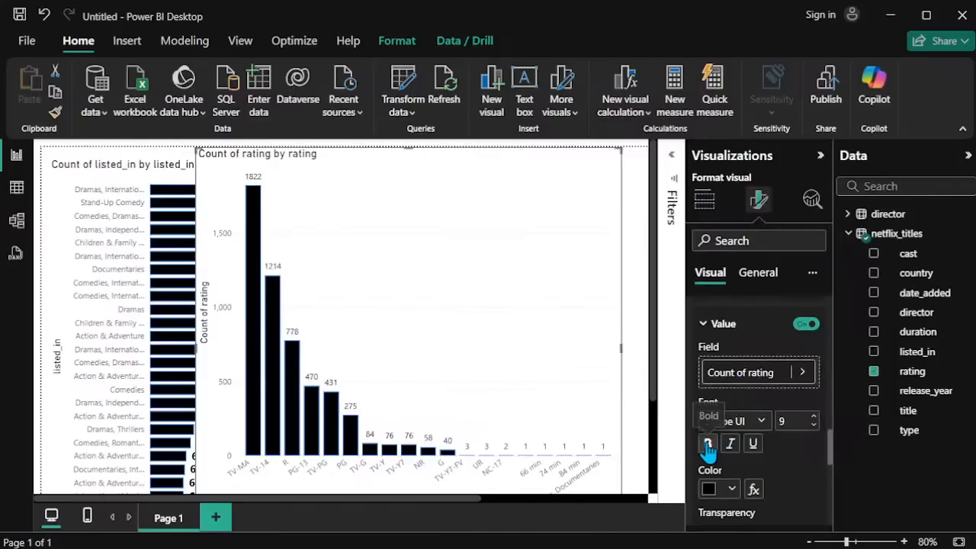
pyautogui.doubleClick(813, 417)
pyautogui.click(814, 417)
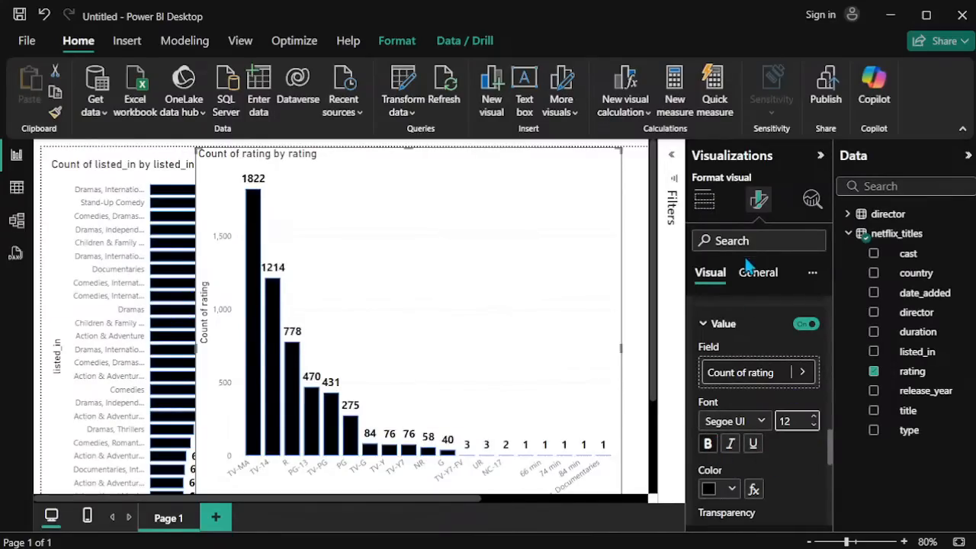
pyautogui.click(724, 324)
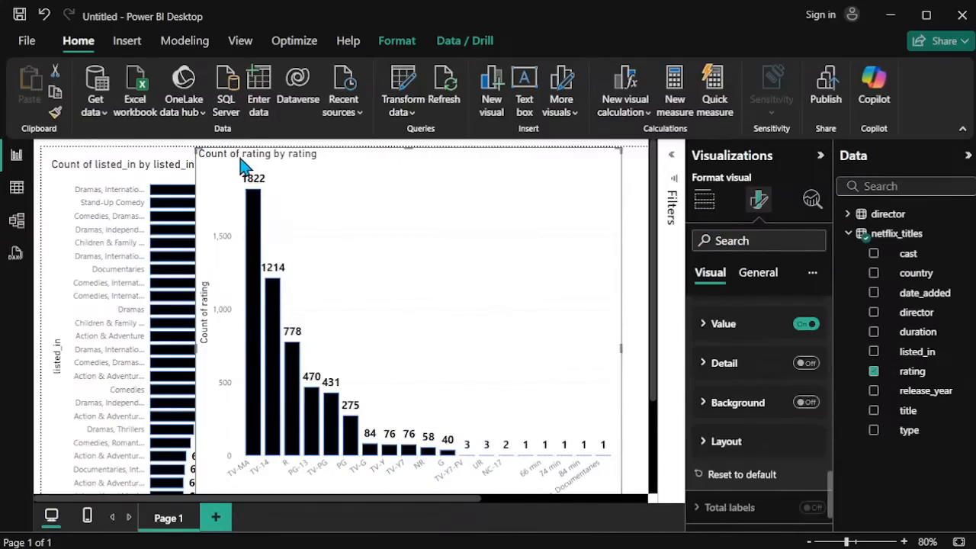
# Step: Narrow the rating chart and place it beside the listed_in bar chart so the two no longer overlap
pyautogui.moveTo(196, 147); pyautogui.dragTo(364, 162)
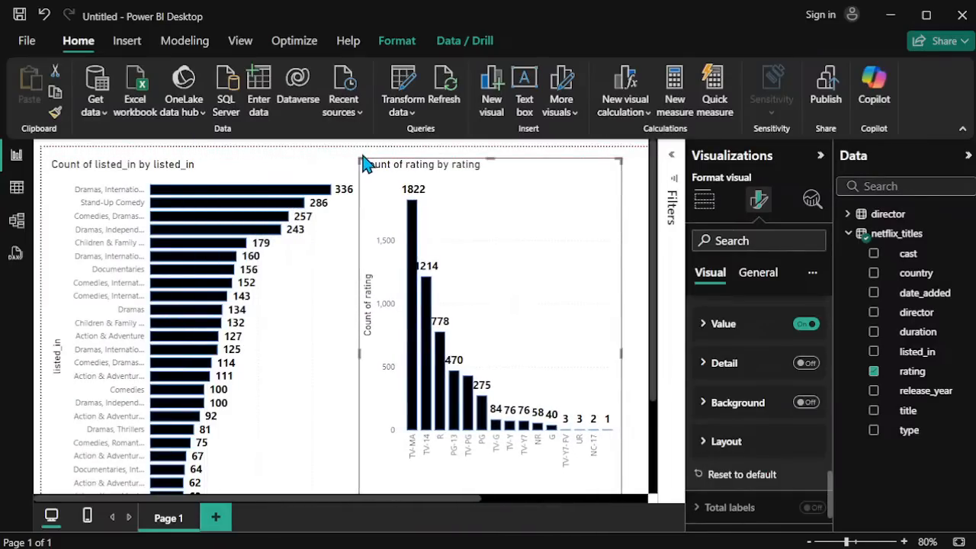
pyautogui.moveTo(580, 254)
pyautogui.mouseDown()
pyautogui.moveTo(602, 251)
pyautogui.moveTo(589, 253)
pyautogui.mouseUp()
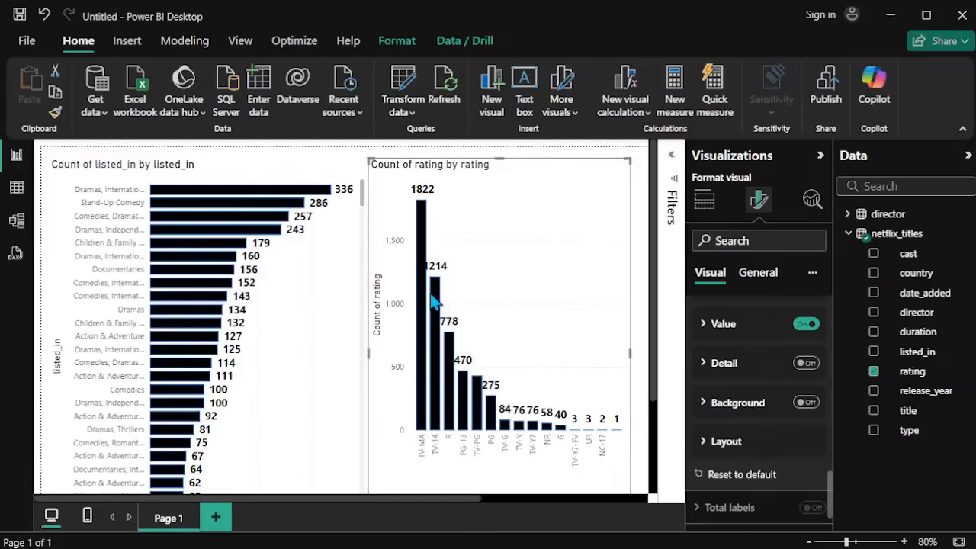
# Step: Look through all categories of the rating column chart and view both charts together on the page
pyautogui.scroll(-2, 432, 303)
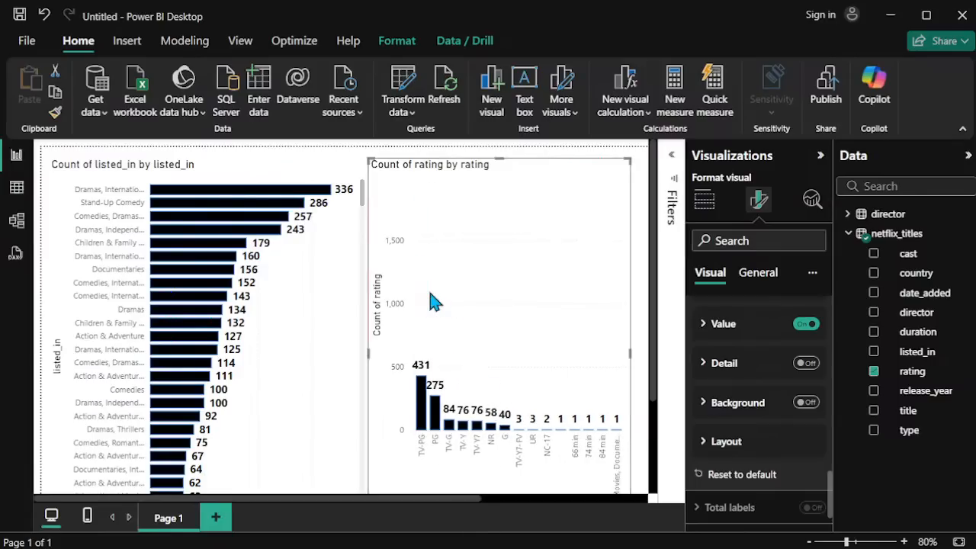
pyautogui.scroll(2, 430, 299)
pyautogui.scroll(-2, 431, 299)
pyautogui.scroll(2, 432, 303)
pyautogui.scroll(-2, 432, 302)
pyautogui.scroll(2, 432, 302)
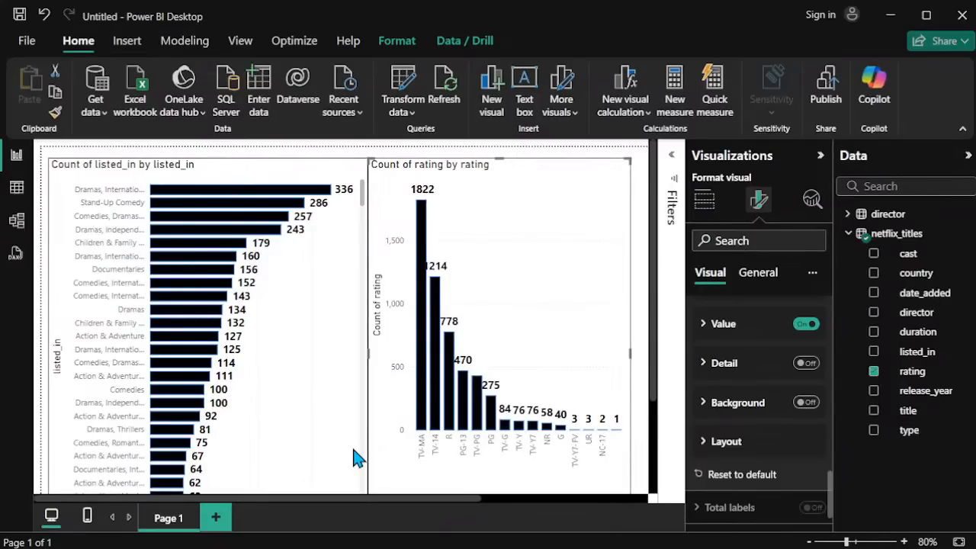
pyautogui.moveTo(149, 246)
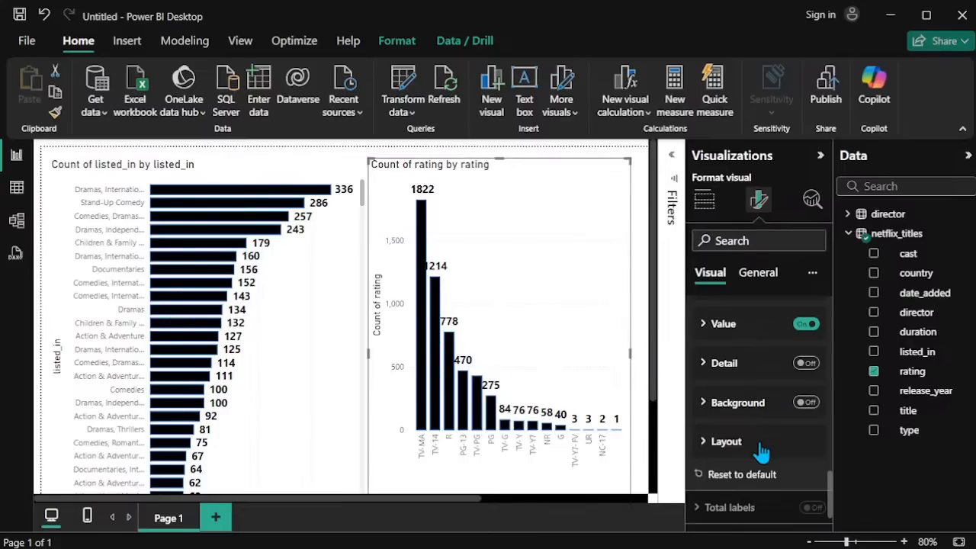
pyautogui.moveTo(846, 542); pyautogui.dragTo(843, 542)
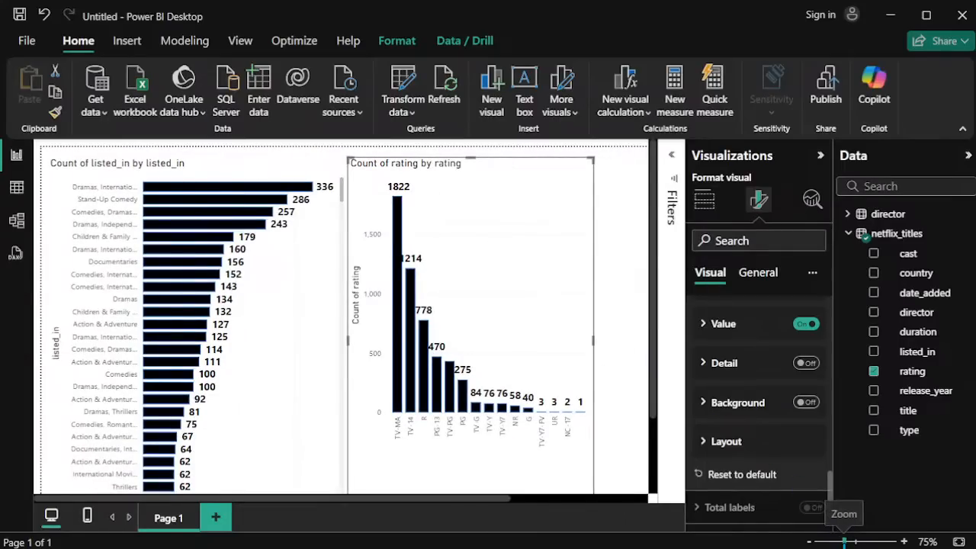
pyautogui.click(622, 383)
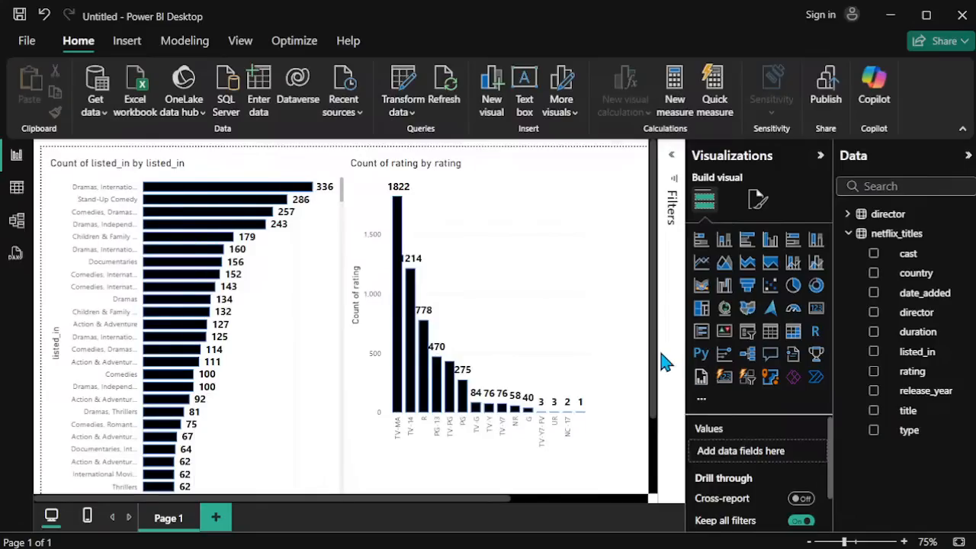
pyautogui.hotkey('alt', 'Tab')
pyautogui.hotkey('alt', 'Tab')
pyautogui.hotkey('alt', 'Tab')
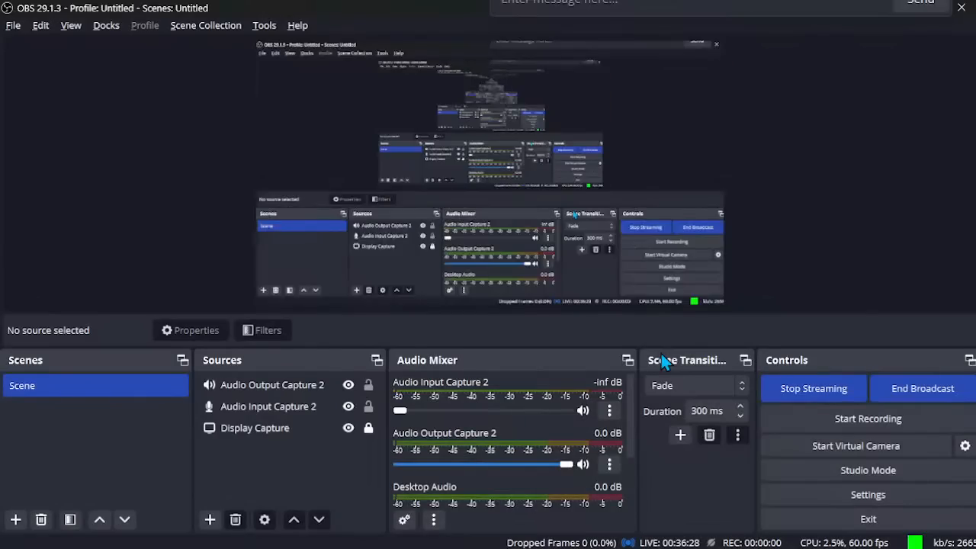
pyautogui.hotkey('alt', 'Tab')
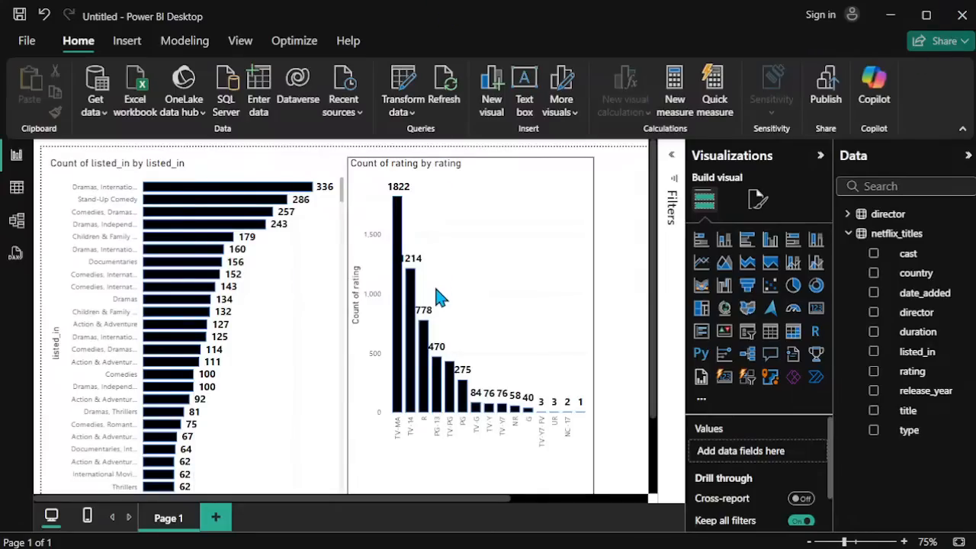
# Step: Switch to the full-screen Power BI internship presentation and advance to its next slide
pyautogui.hotkey('alt', 'Tab')
pyautogui.hotkey('alt', 'Tab')
pyautogui.hotkey('alt', 'Tab')
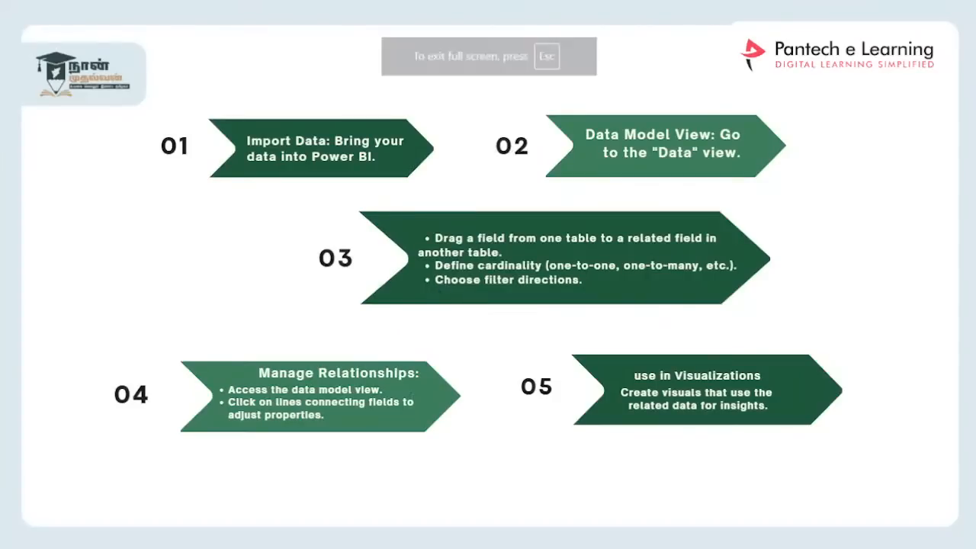
pyautogui.click(639, 235)
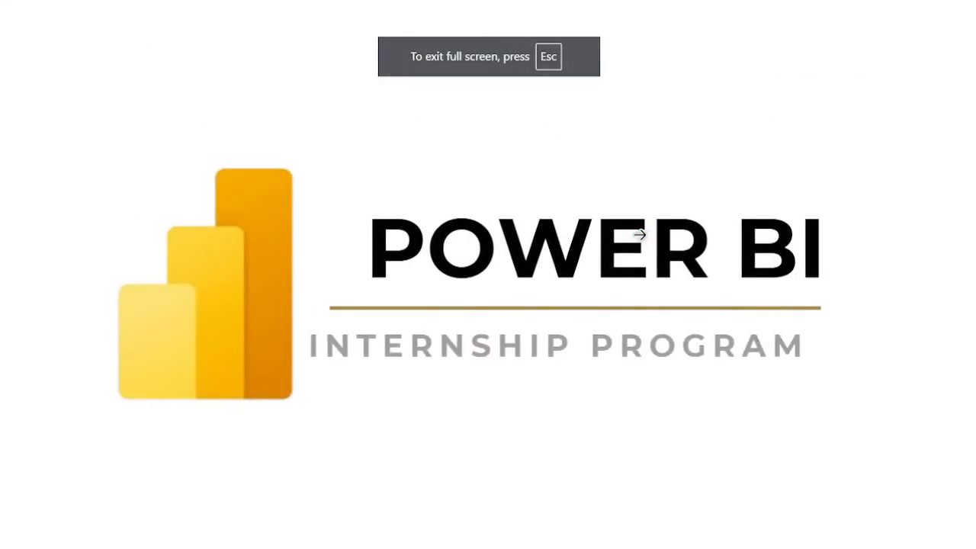